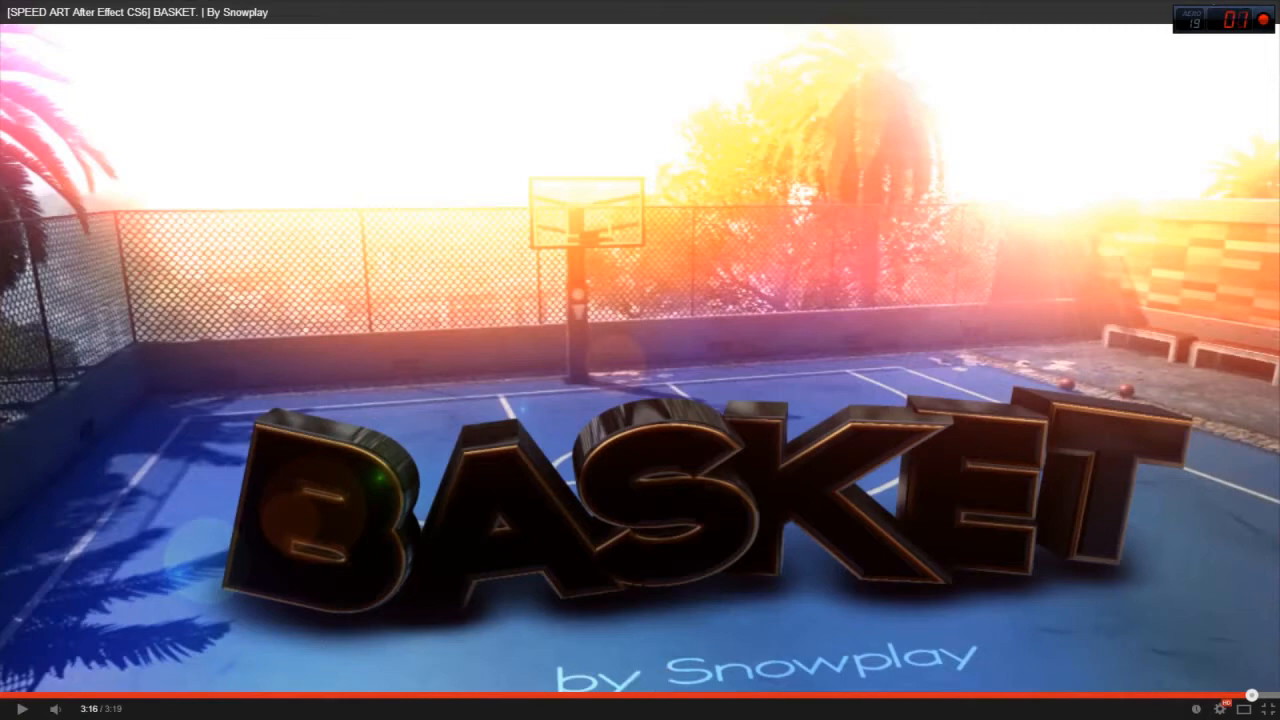
# - Leave the full-screen view of the BASKET video and switch to After Effects
pyautogui.click(1267, 708)
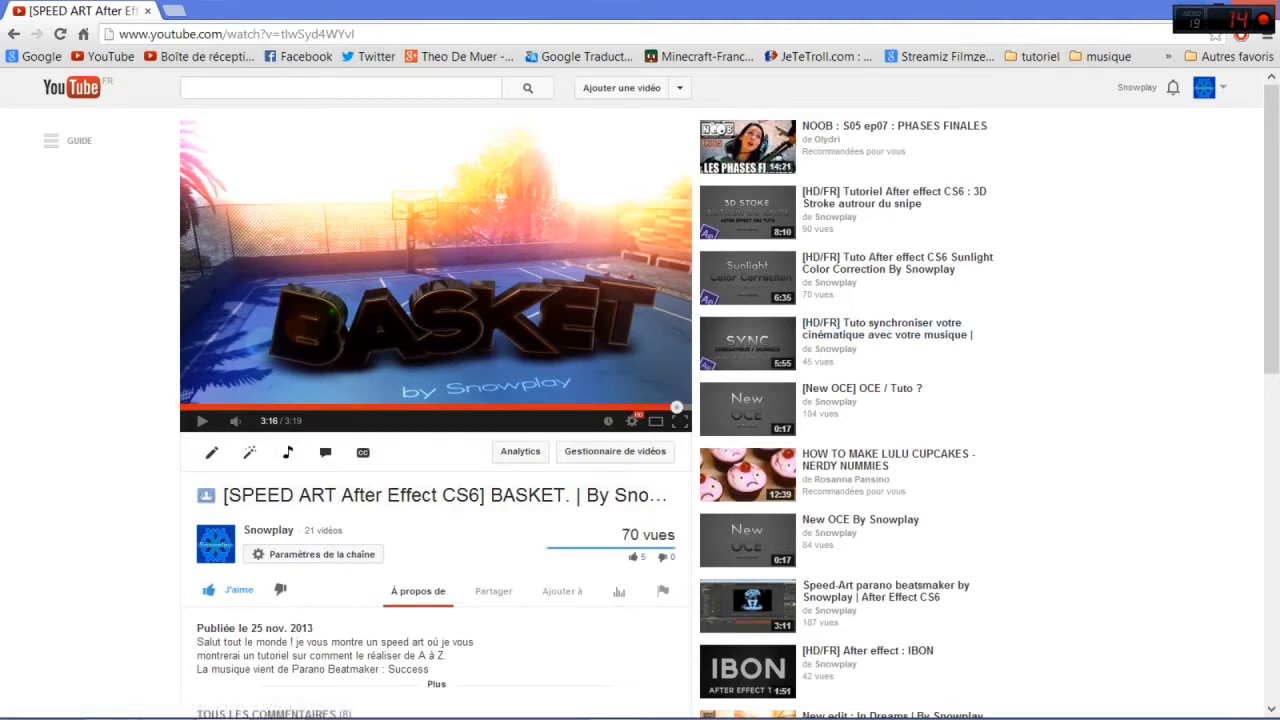
pyautogui.moveTo(728, 717)
pyautogui.click(615, 700)
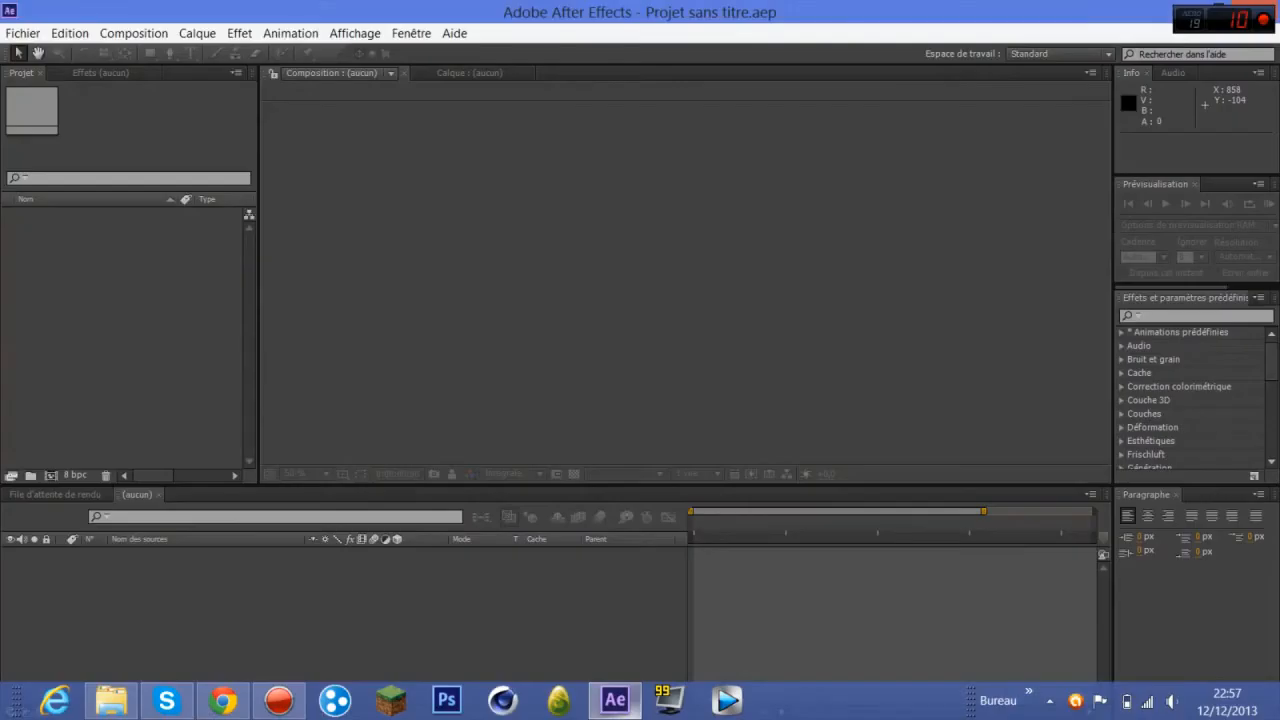
pyautogui.click(166, 700)
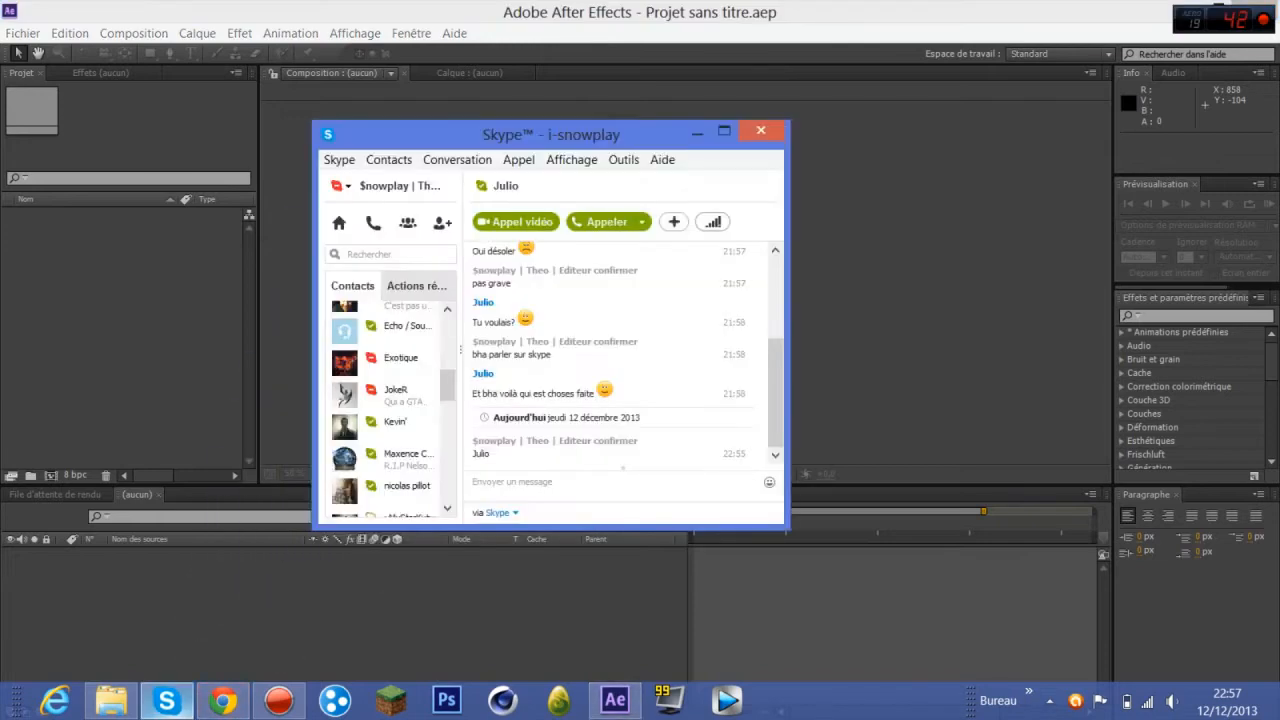
pyautogui.click(166, 702)
pyautogui.moveTo(280, 708)
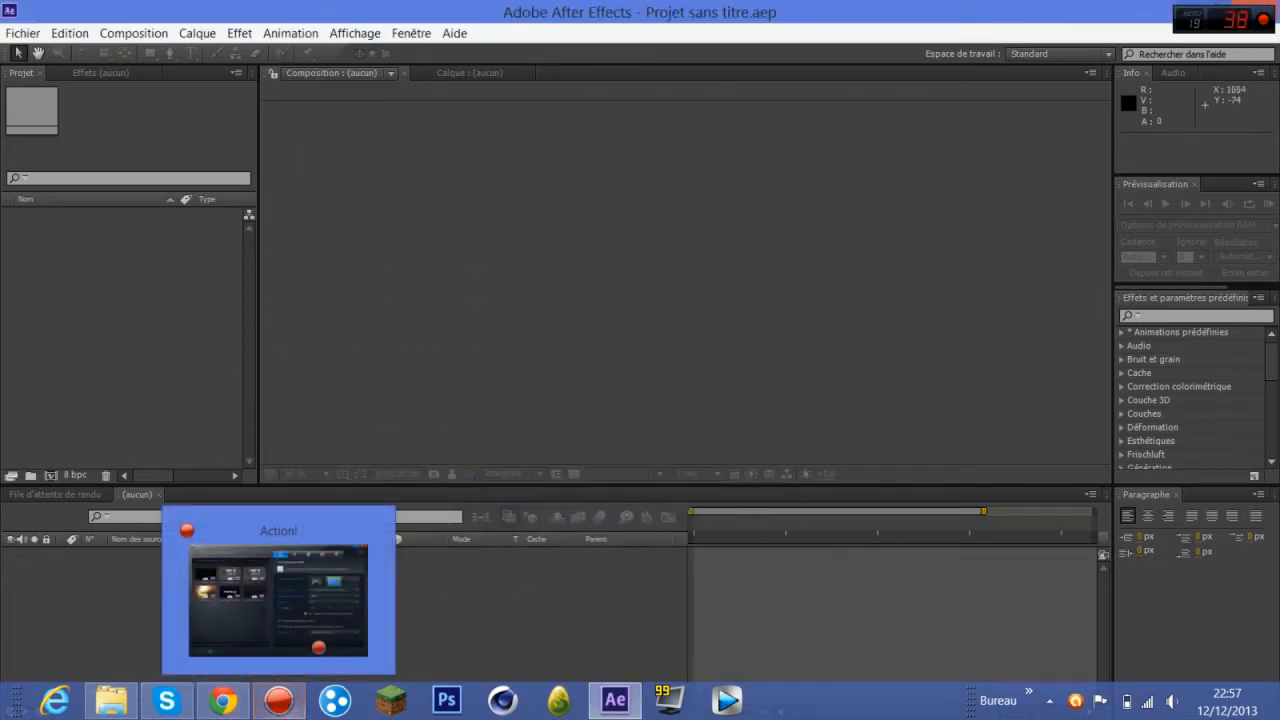
# - Import basket.wmv from the Cinematic pack by IconicXD folder into the After Effects project and create a composition from it
pyautogui.click(1190, 8)
pyautogui.click(1190, 8)
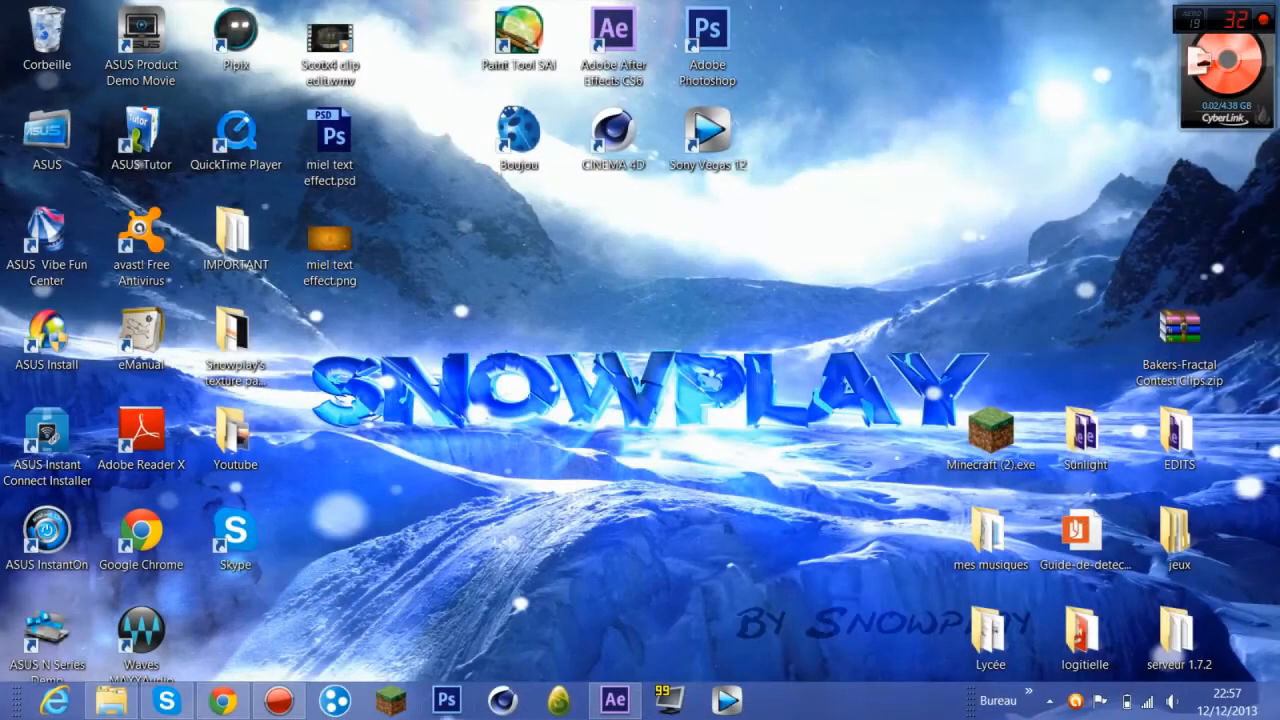
pyautogui.click(111, 700)
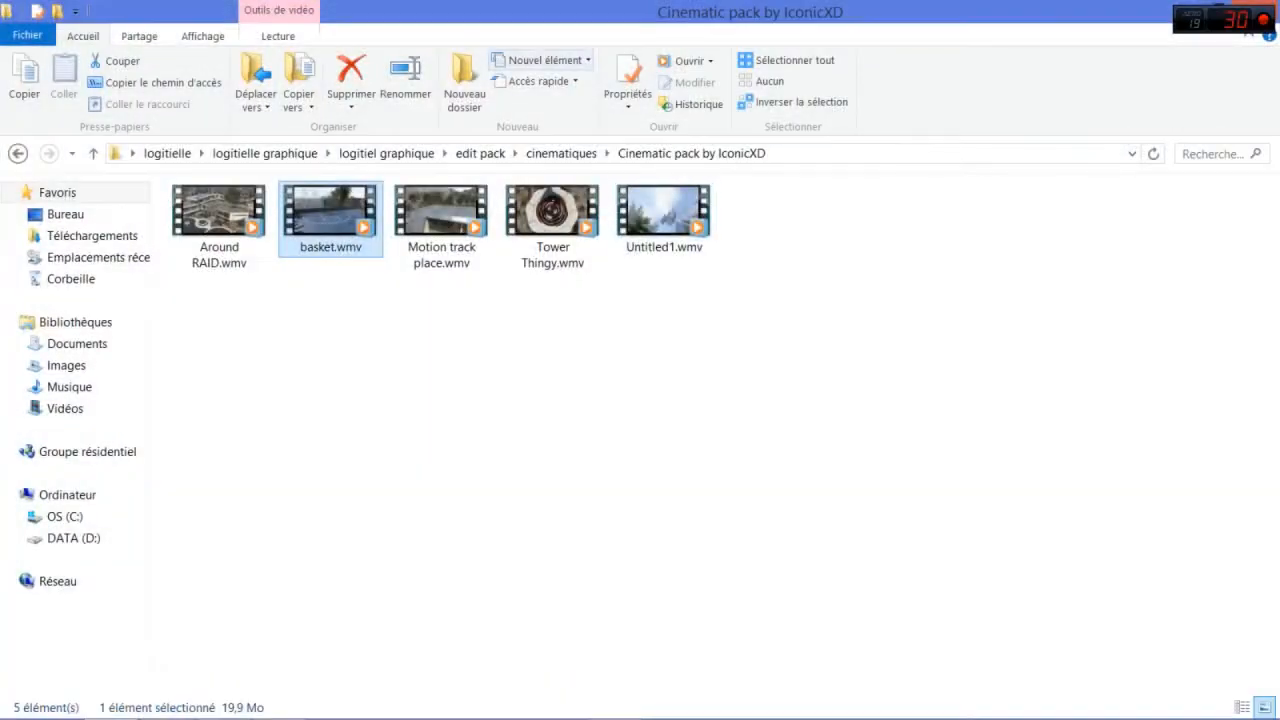
pyautogui.click(620, 700)
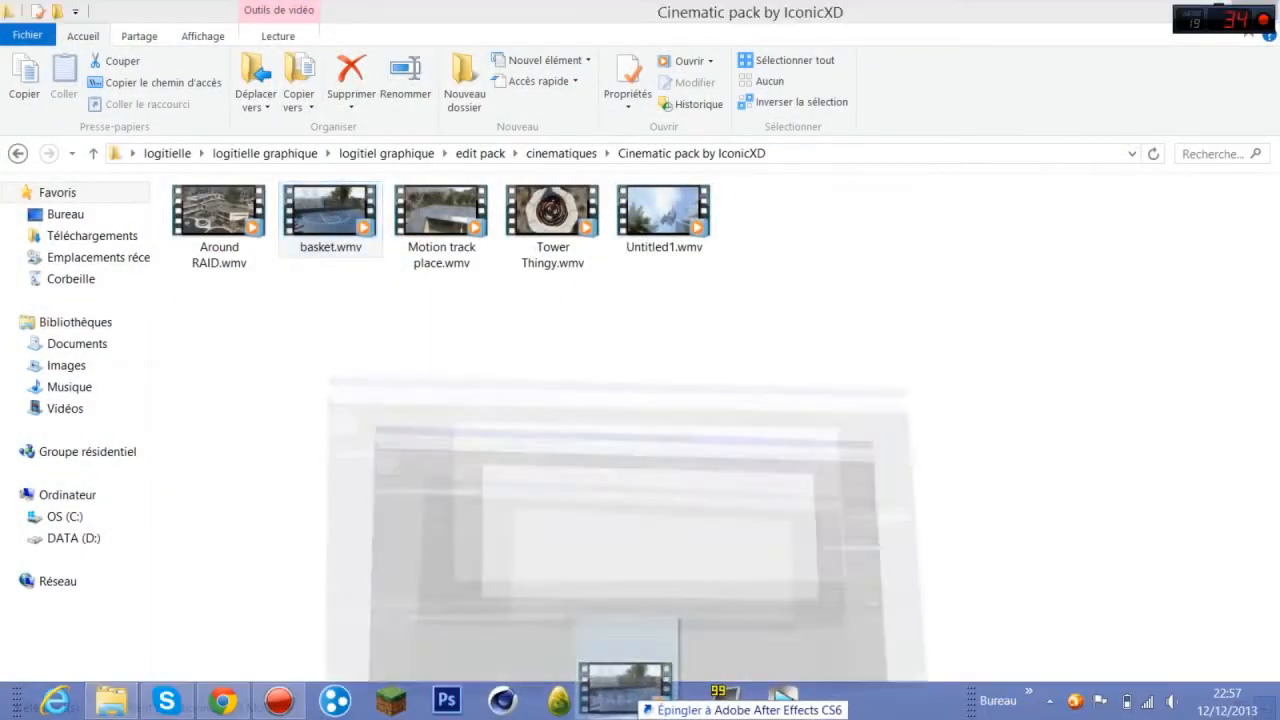
pyautogui.moveTo(620, 690); pyautogui.dragTo(63, 294)
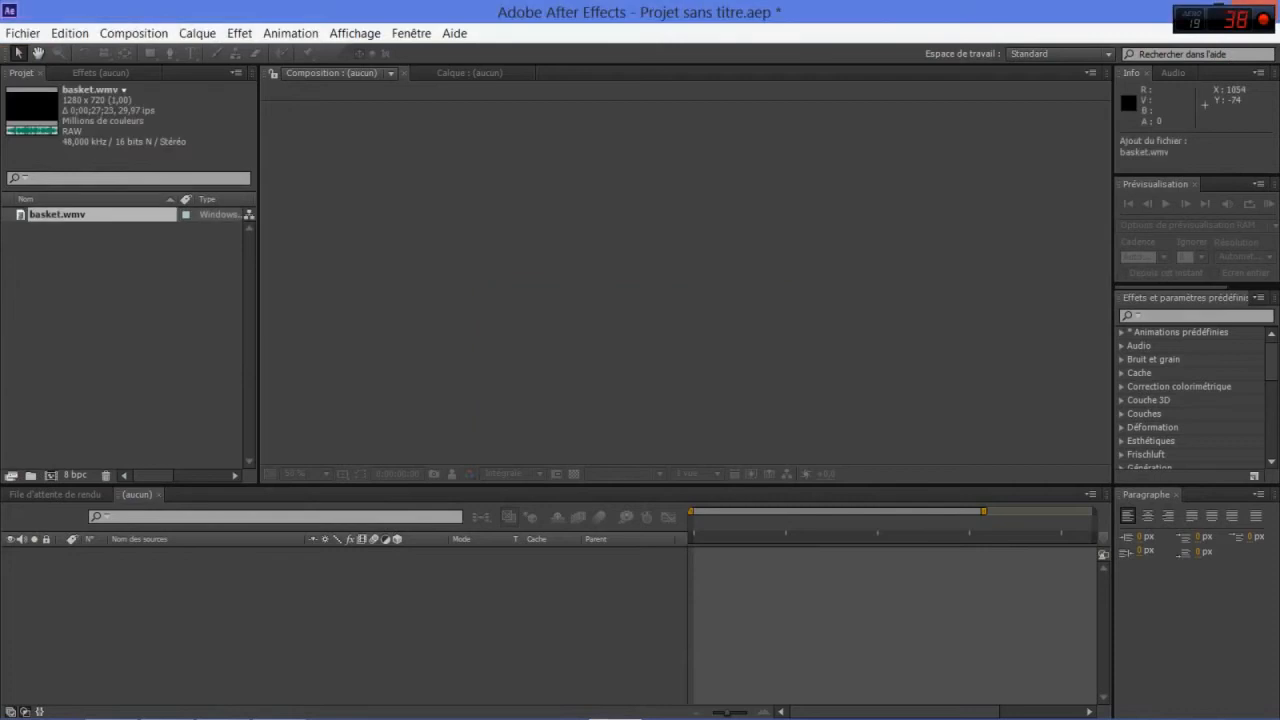
pyautogui.moveTo(60, 214); pyautogui.dragTo(283, 571)
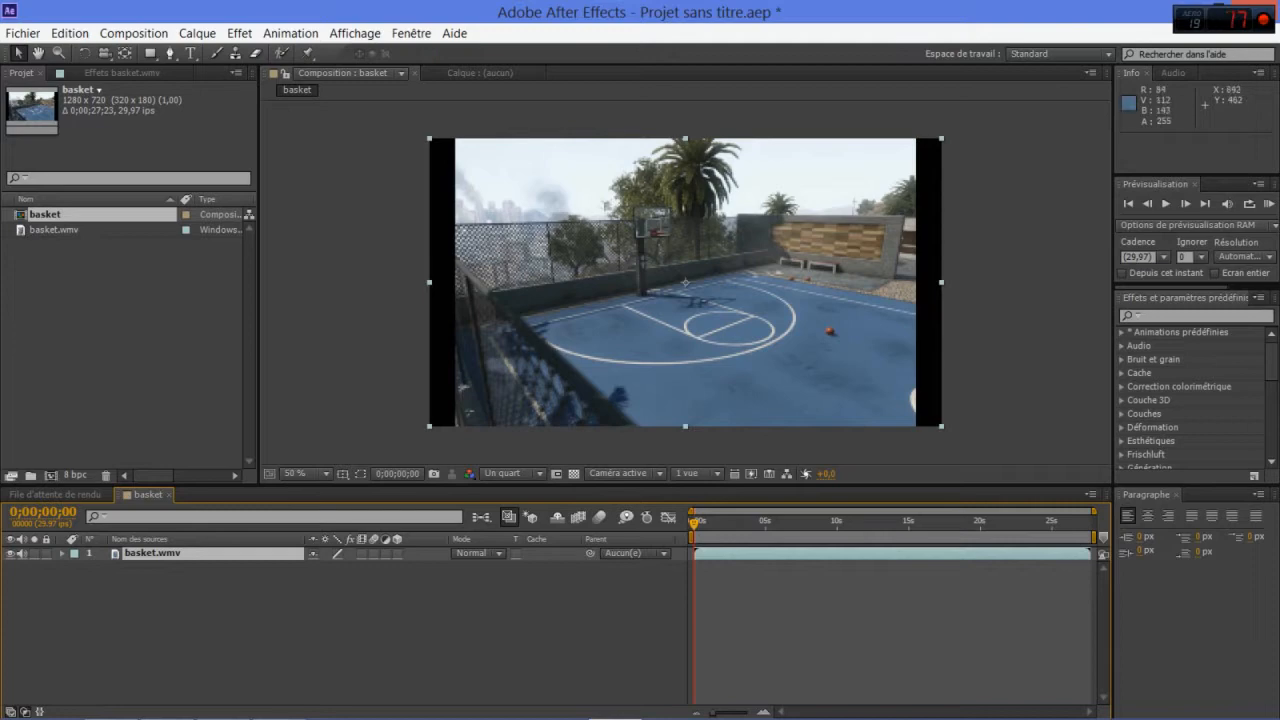
# - Set the composition preview resolution to Intégrale and scale the basket.wmv layer up to 116 %
pyautogui.click(512, 473)
pyautogui.click(531, 518)
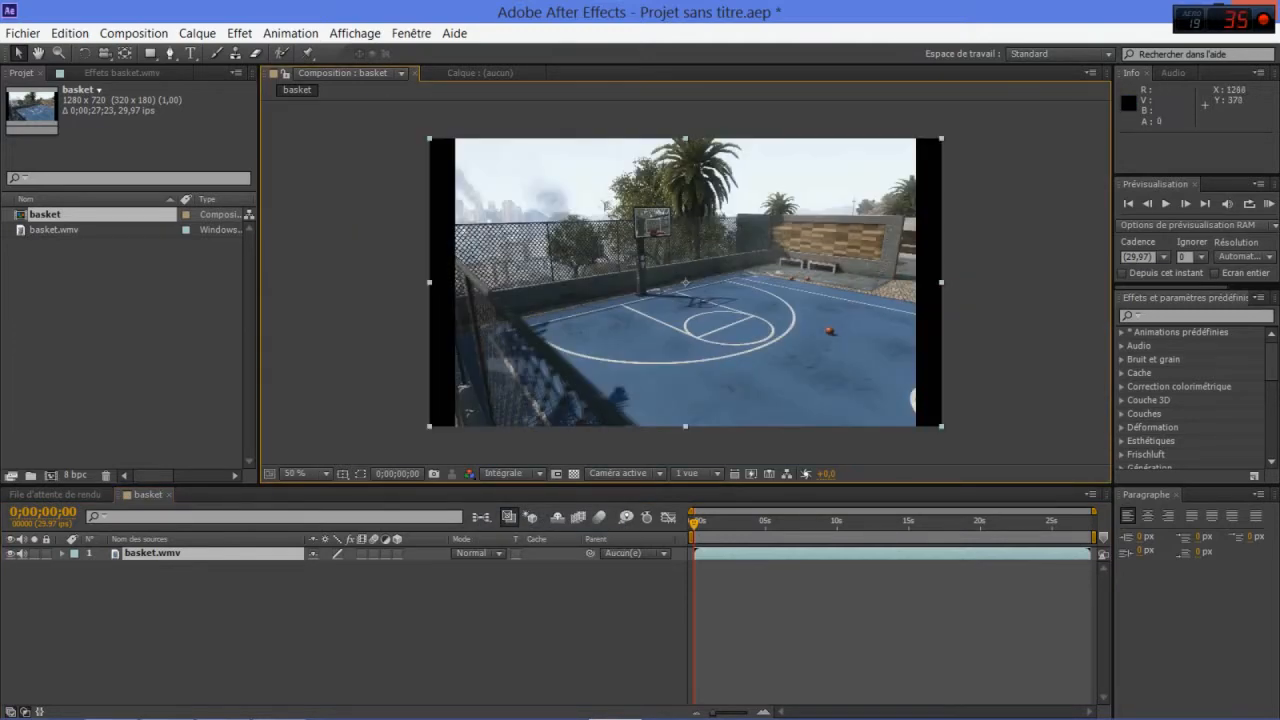
pyautogui.moveTo(942, 282); pyautogui.dragTo(984, 283)
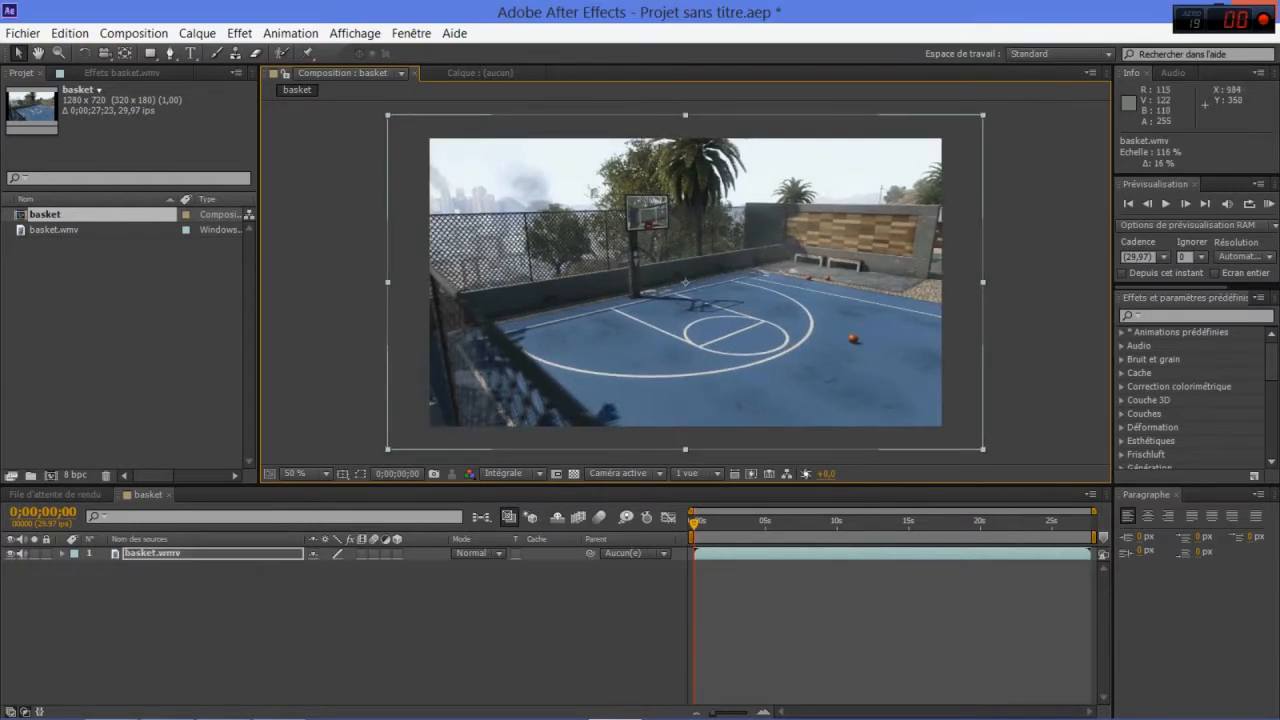
pyautogui.rightClick(753, 272)
pyautogui.click(300, 620)
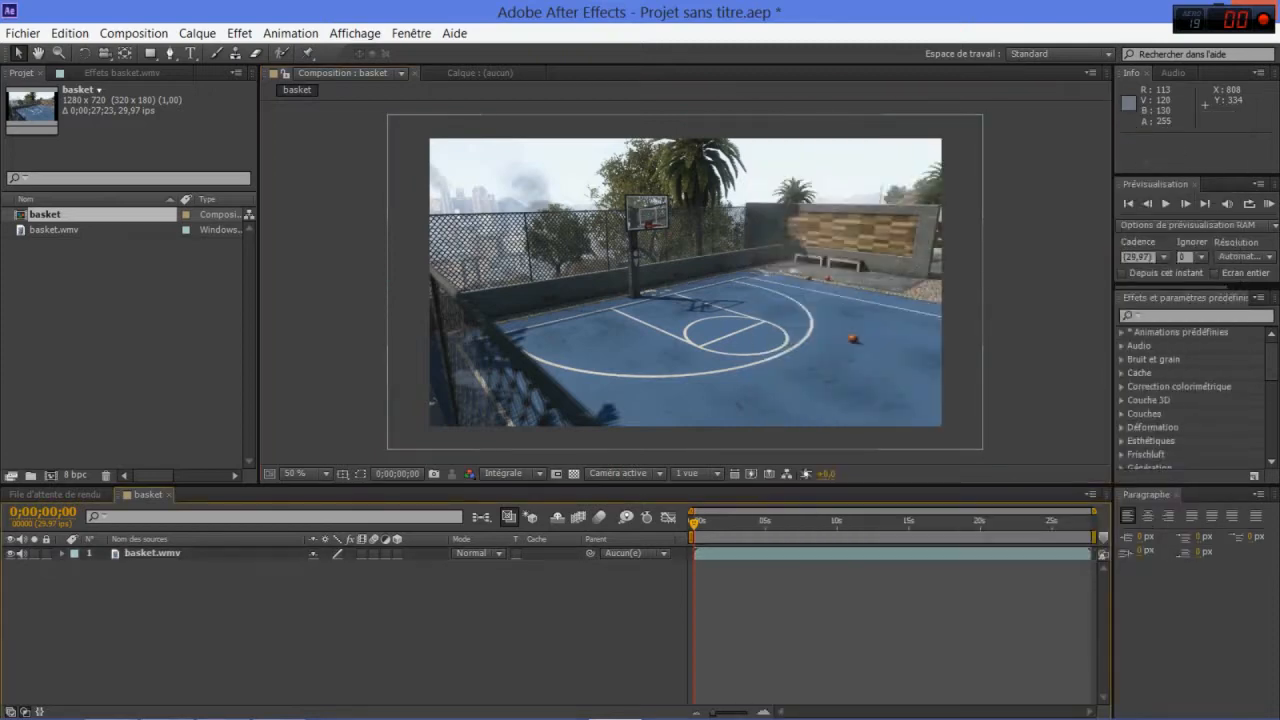
# - Precompose the basket.wmv layer as Cinématique, transferring all attributes into the new composition
pyautogui.click(171, 553)
pyautogui.rightClick(171, 553)
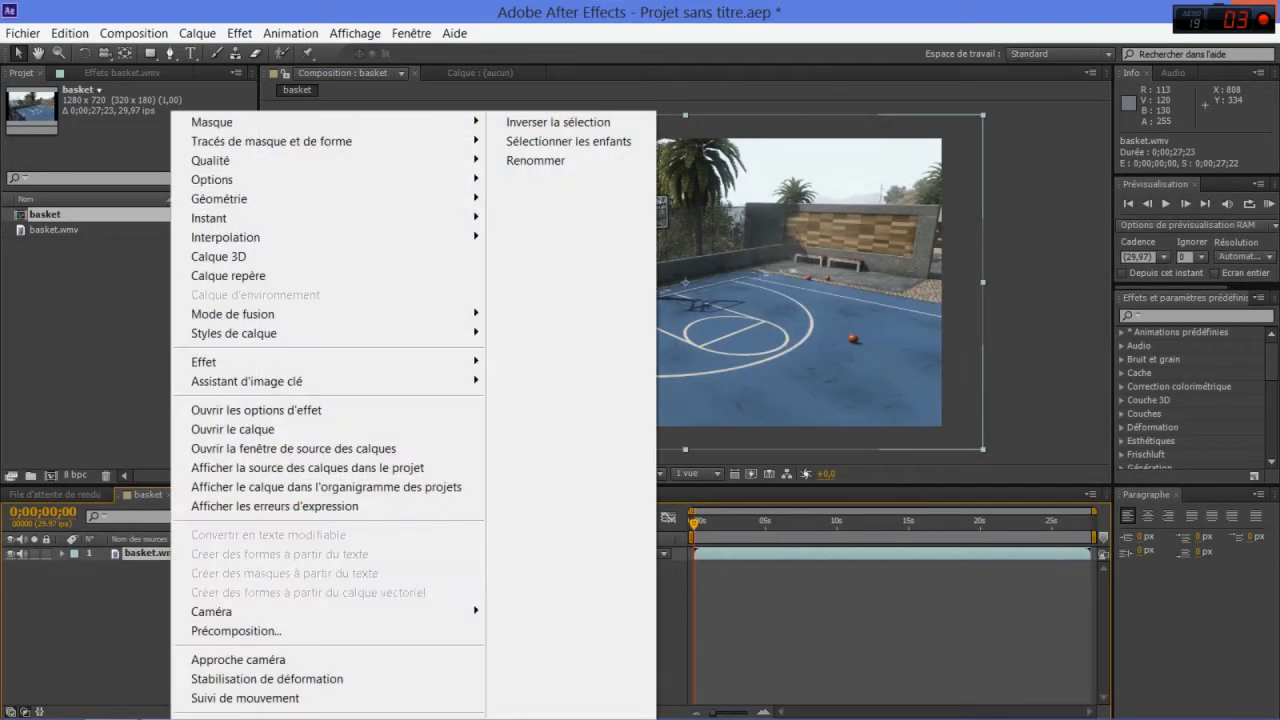
pyautogui.click(236, 631)
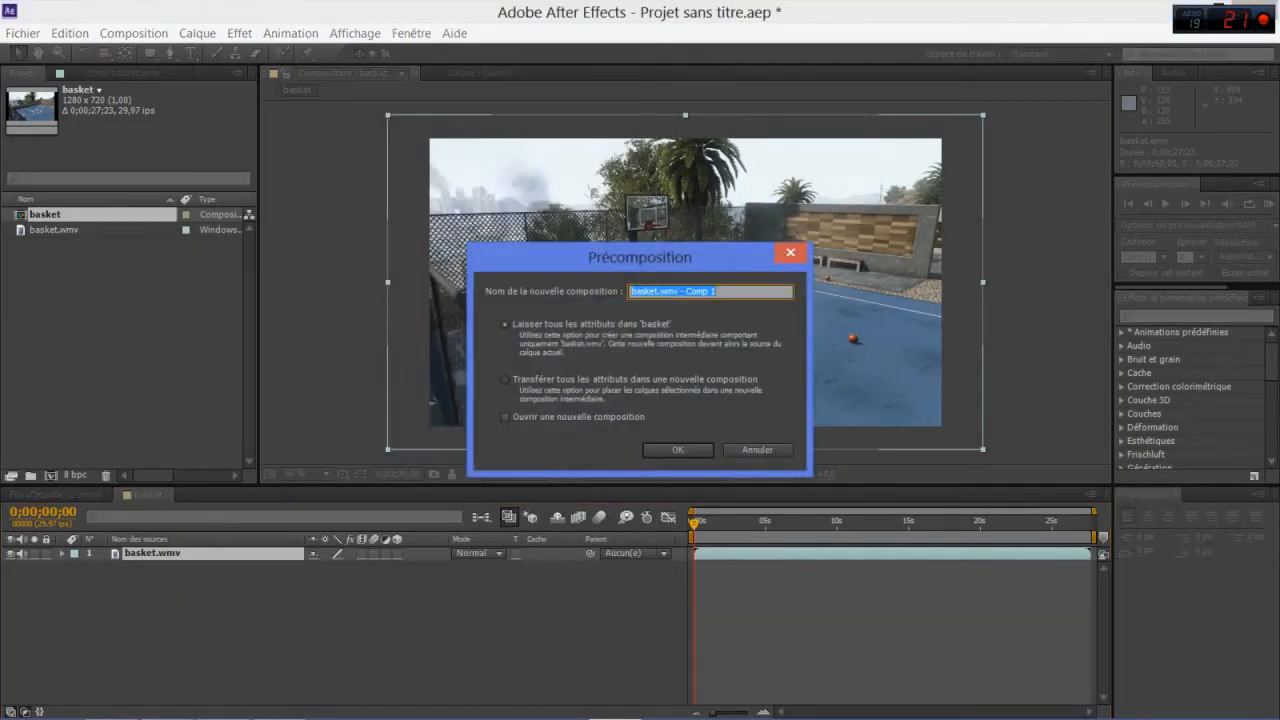
pyautogui.click(505, 380)
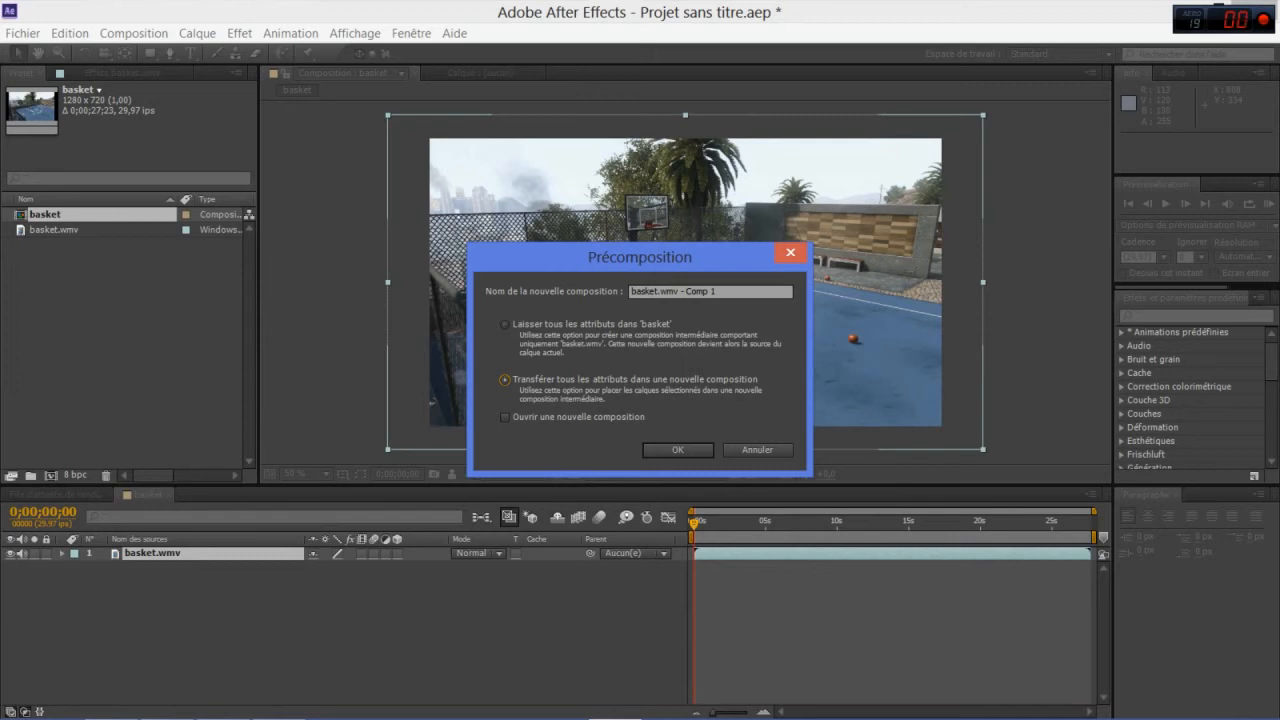
pyautogui.hotkey('shift', 'Tab')
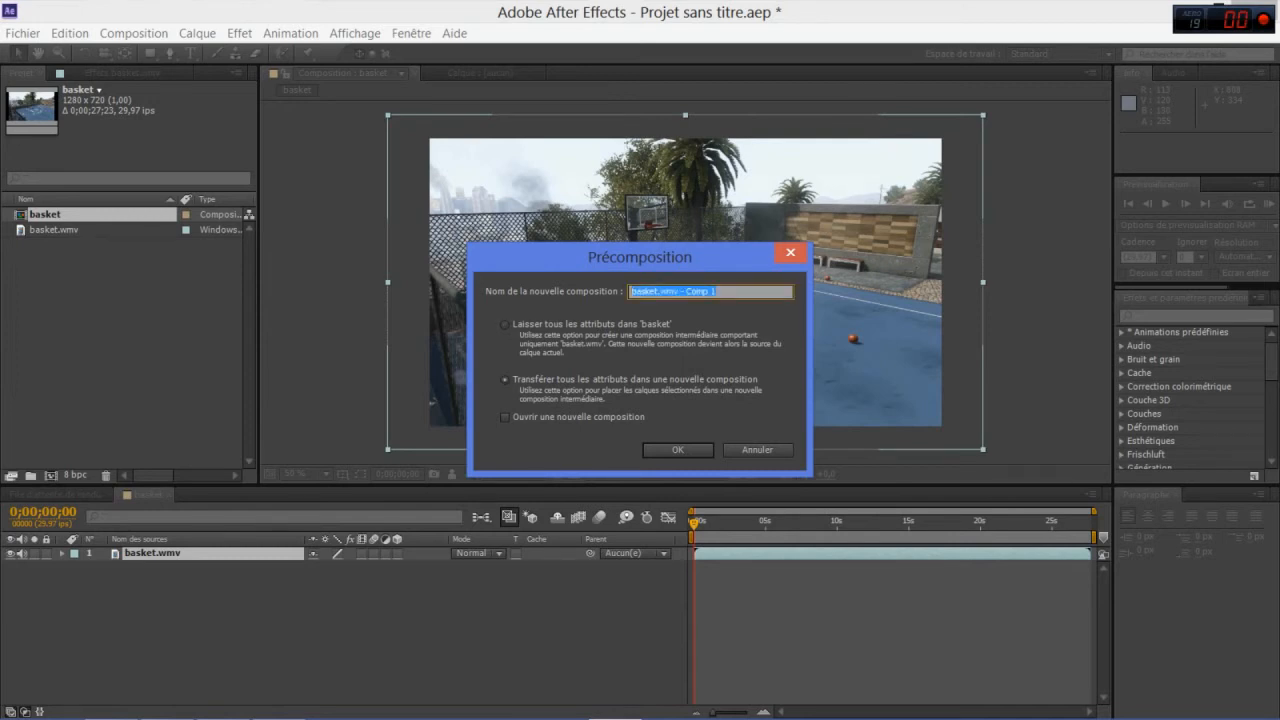
pyautogui.press('BackSpace')
pyautogui.press('Return')
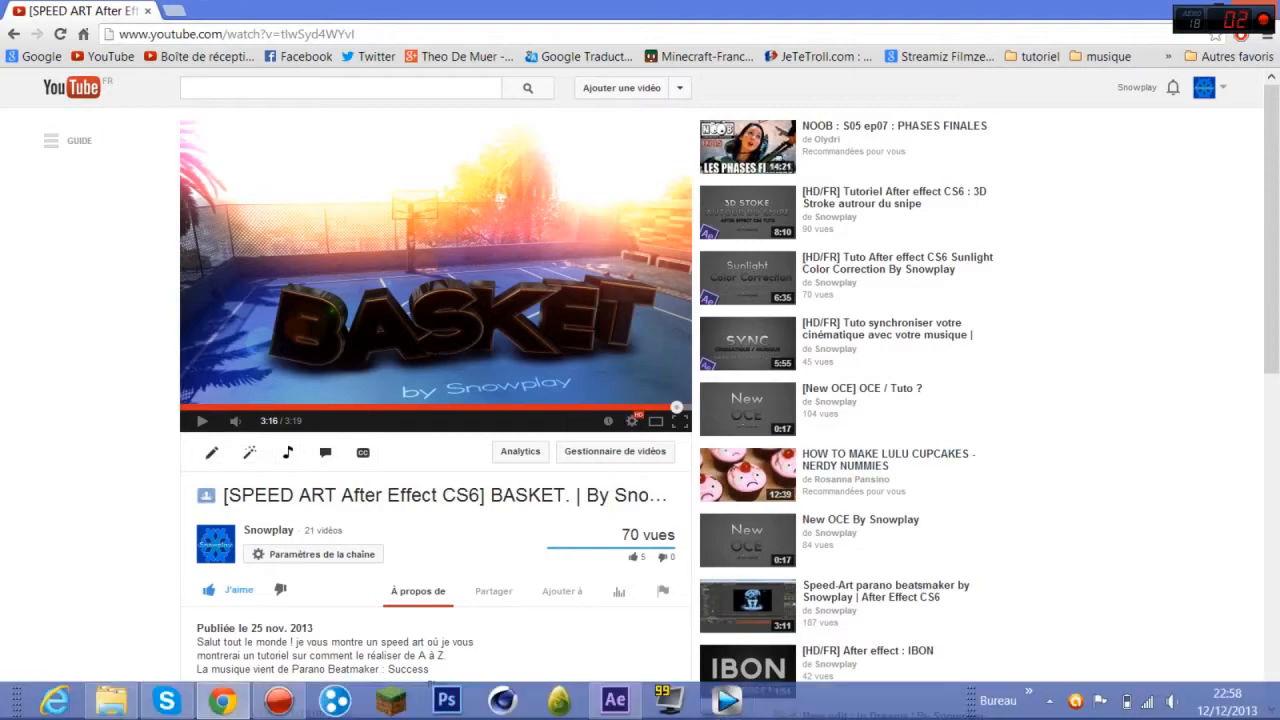
# - Back in After Effects, shift the Cinématique layer earlier to start at about -0;00;04;07 and end the work area at 0;00;00;00
pyautogui.click(615, 700)
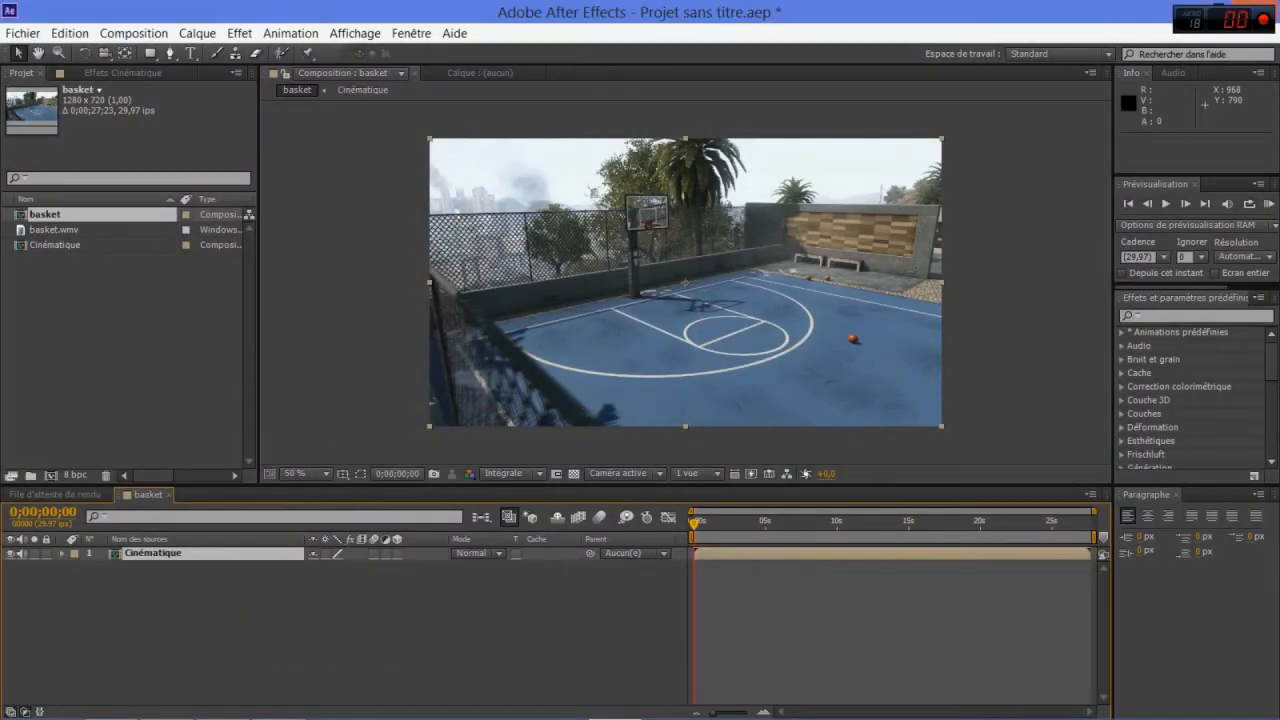
pyautogui.moveTo(694, 524); pyautogui.dragTo(637, 553)
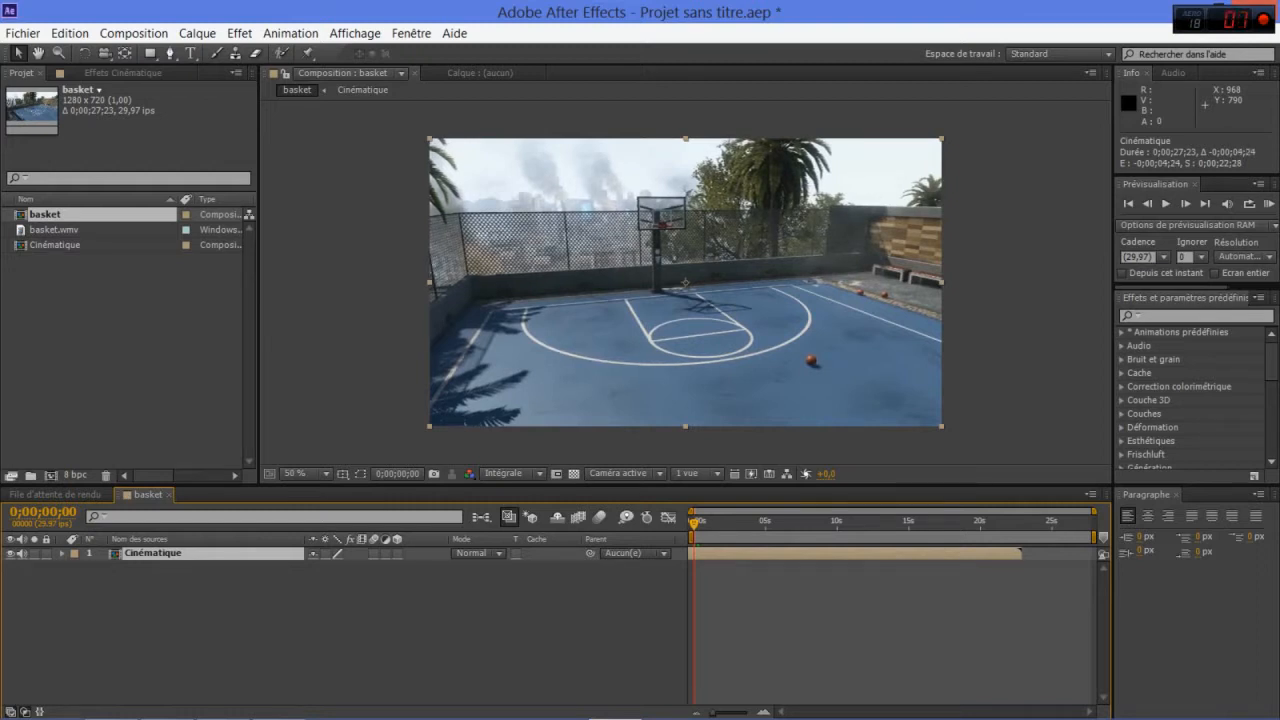
pyautogui.moveTo(637, 553); pyautogui.dragTo(654, 553)
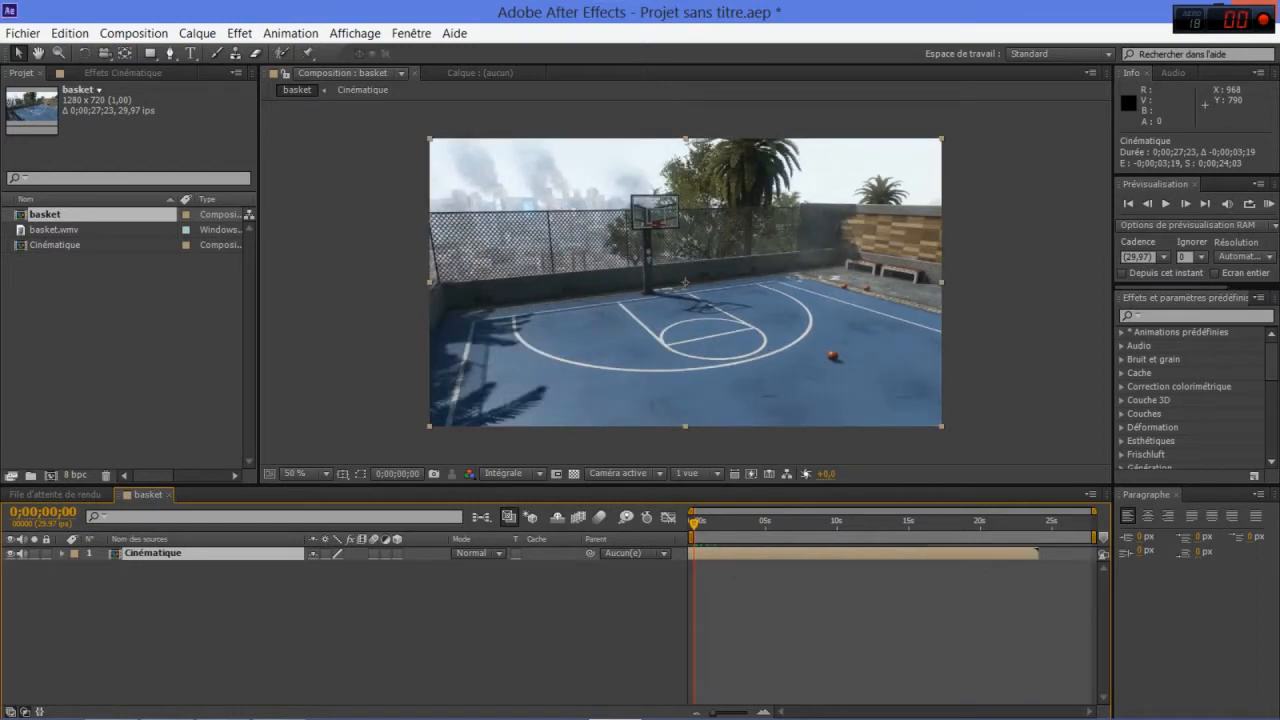
pyautogui.click(734, 577)
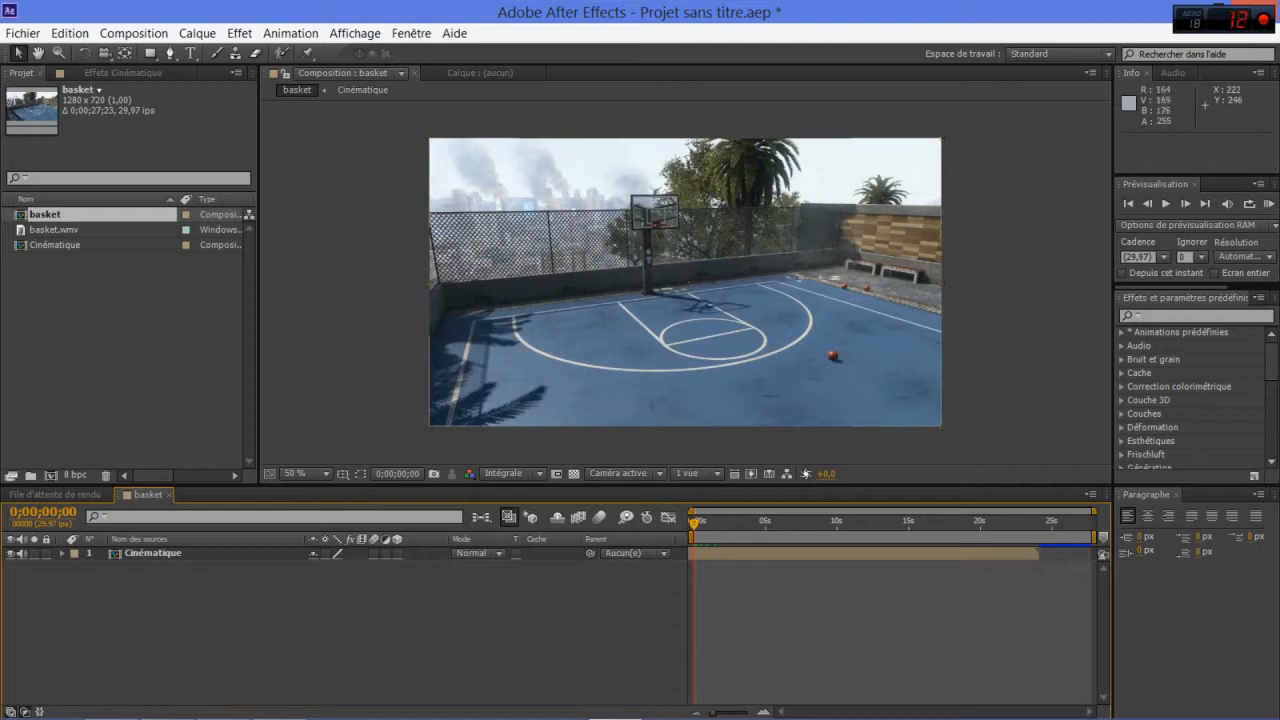
pyautogui.click(153, 553)
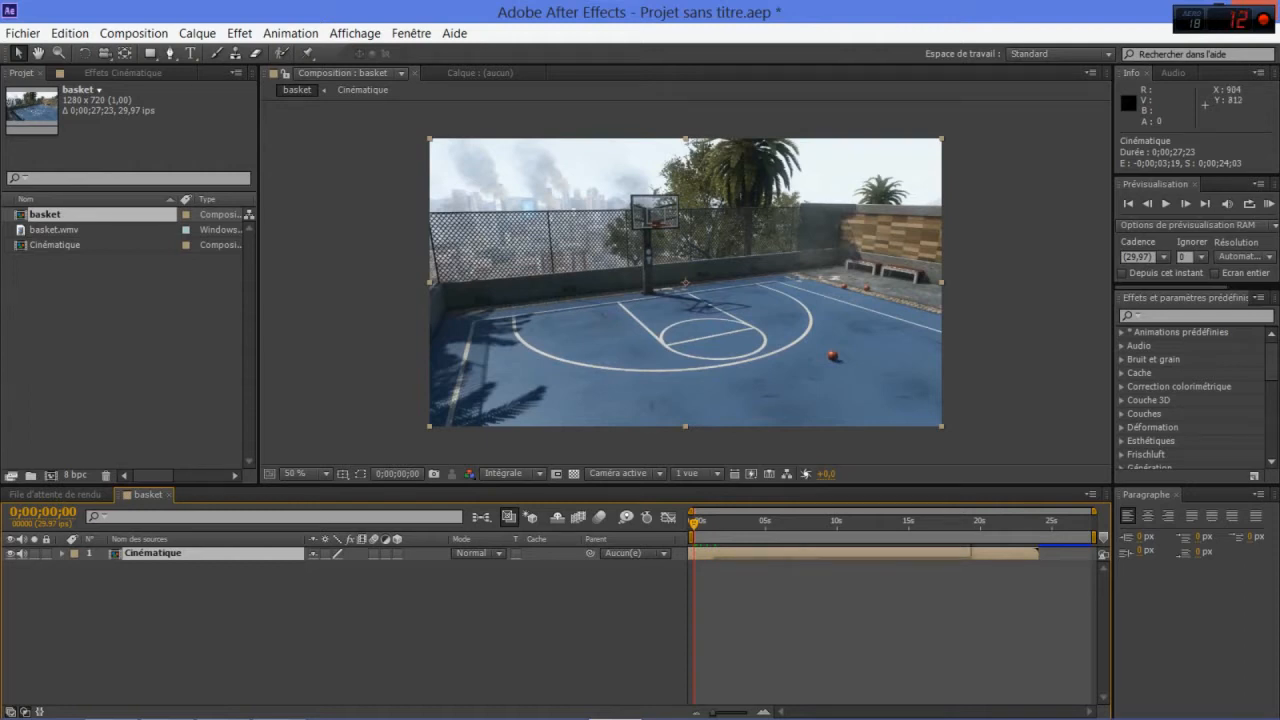
pyautogui.moveTo(974, 553); pyautogui.dragTo(965, 553)
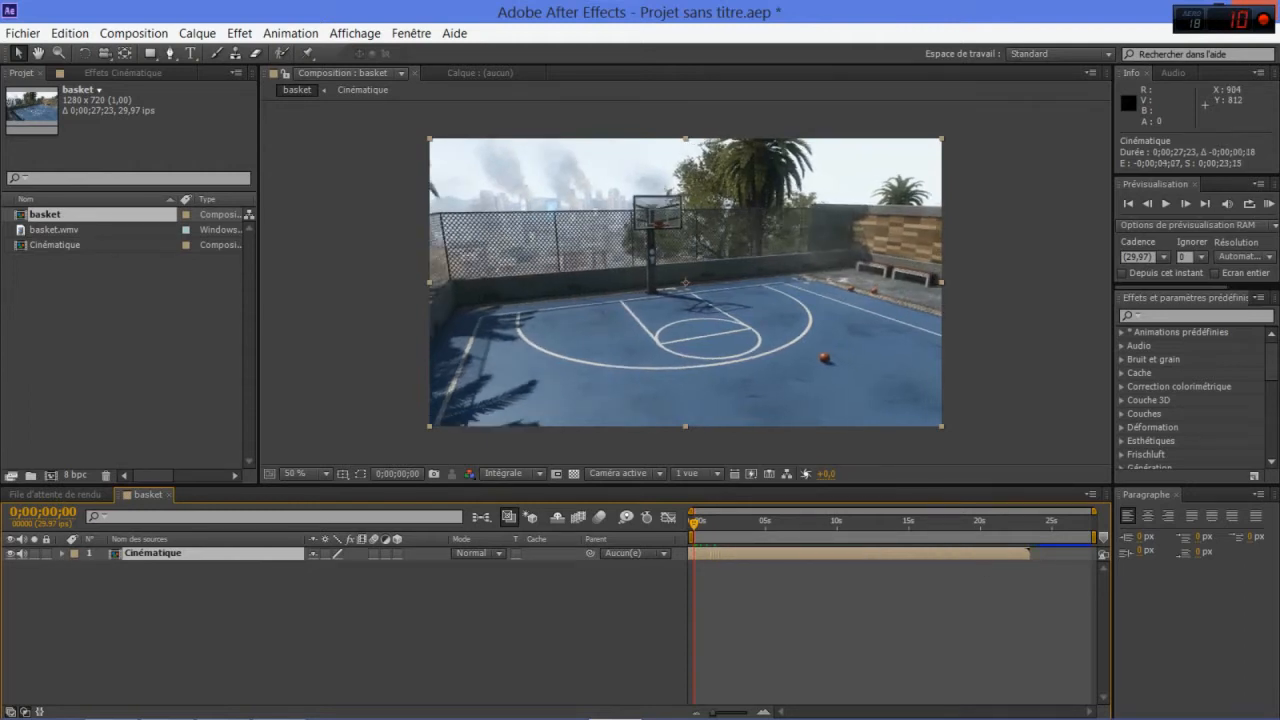
pyautogui.press('n')
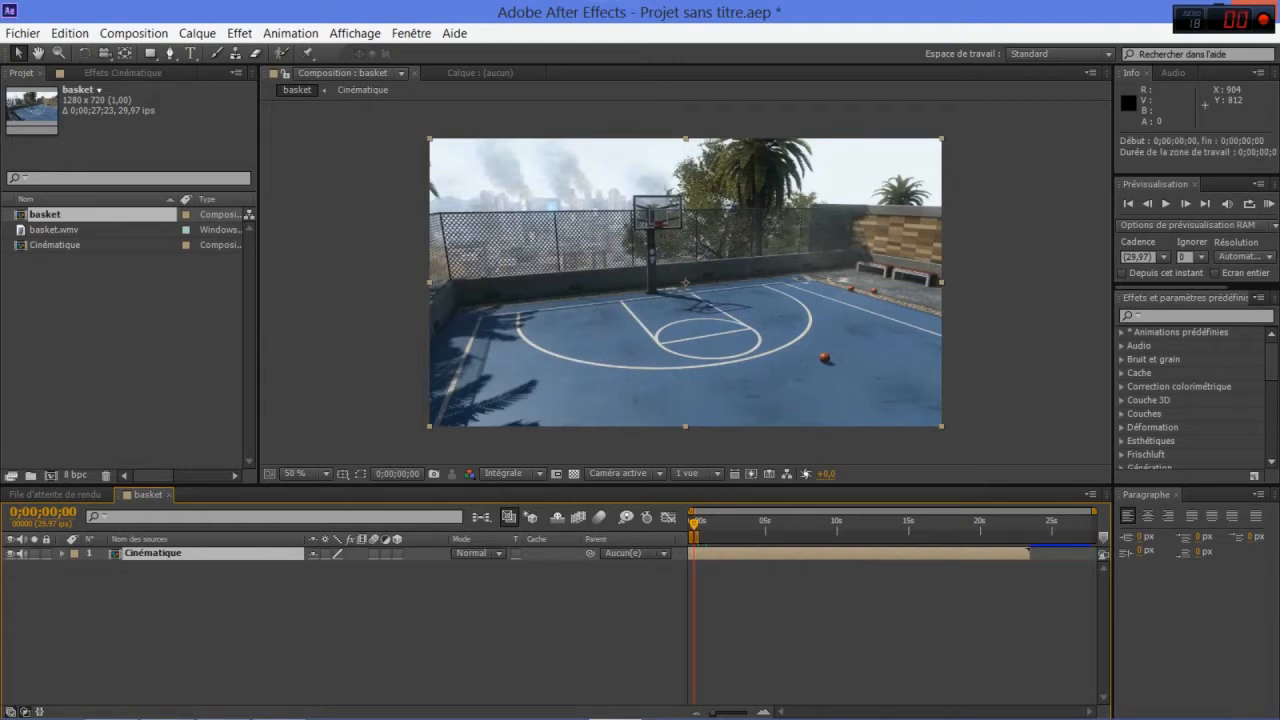
# - Duplicate the Cinématique layer and apply the Frischluft FL Glow effect to the upper copy
pyautogui.hotkey('ctrl', 'd')
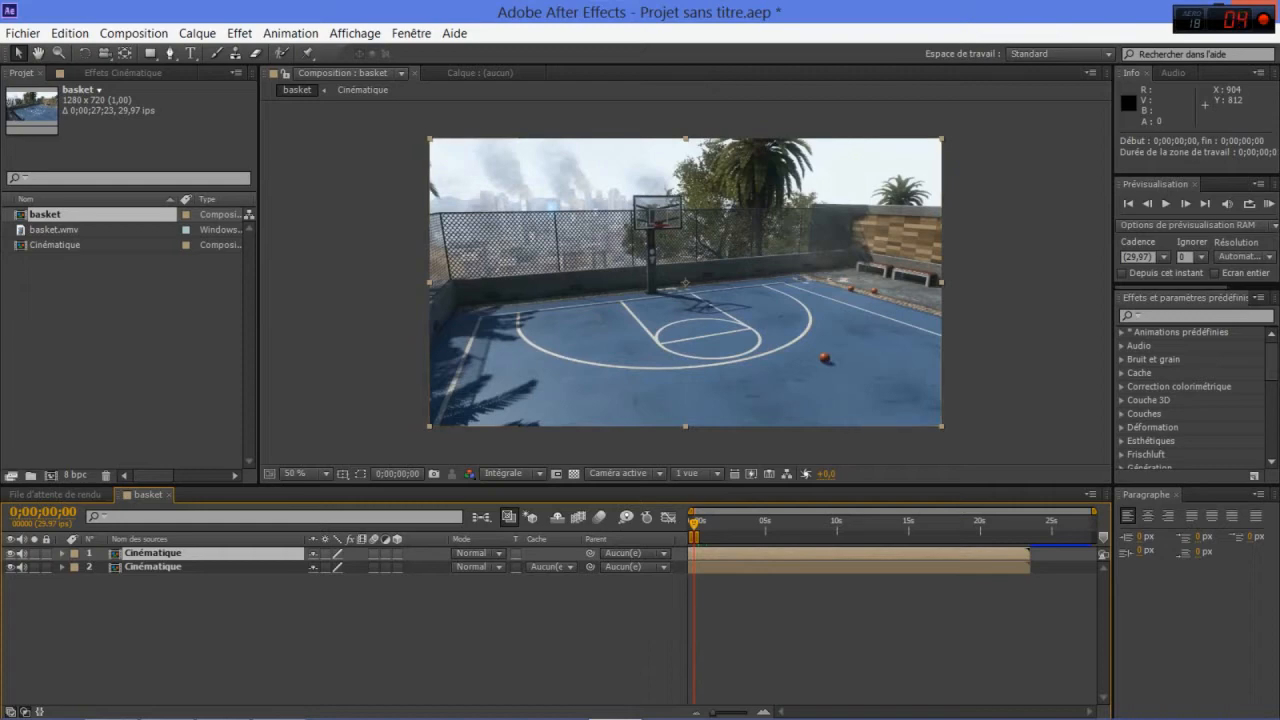
pyautogui.click(123, 73)
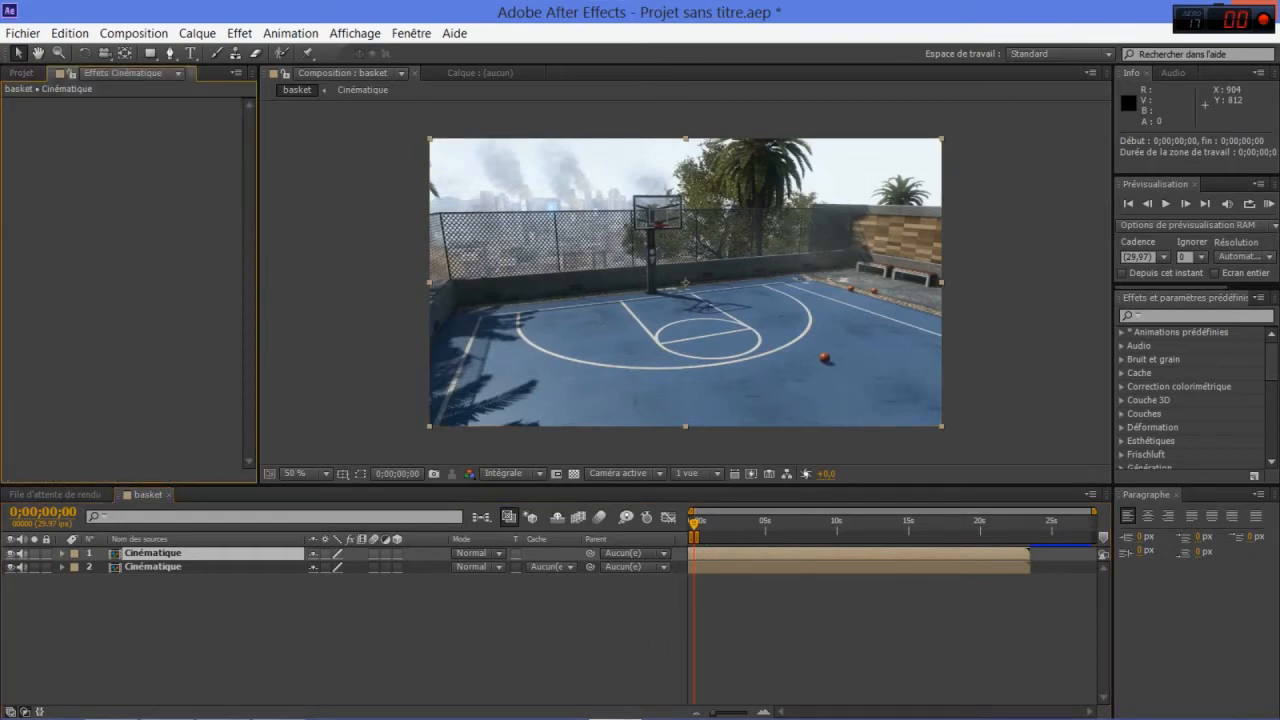
pyautogui.click(239, 33)
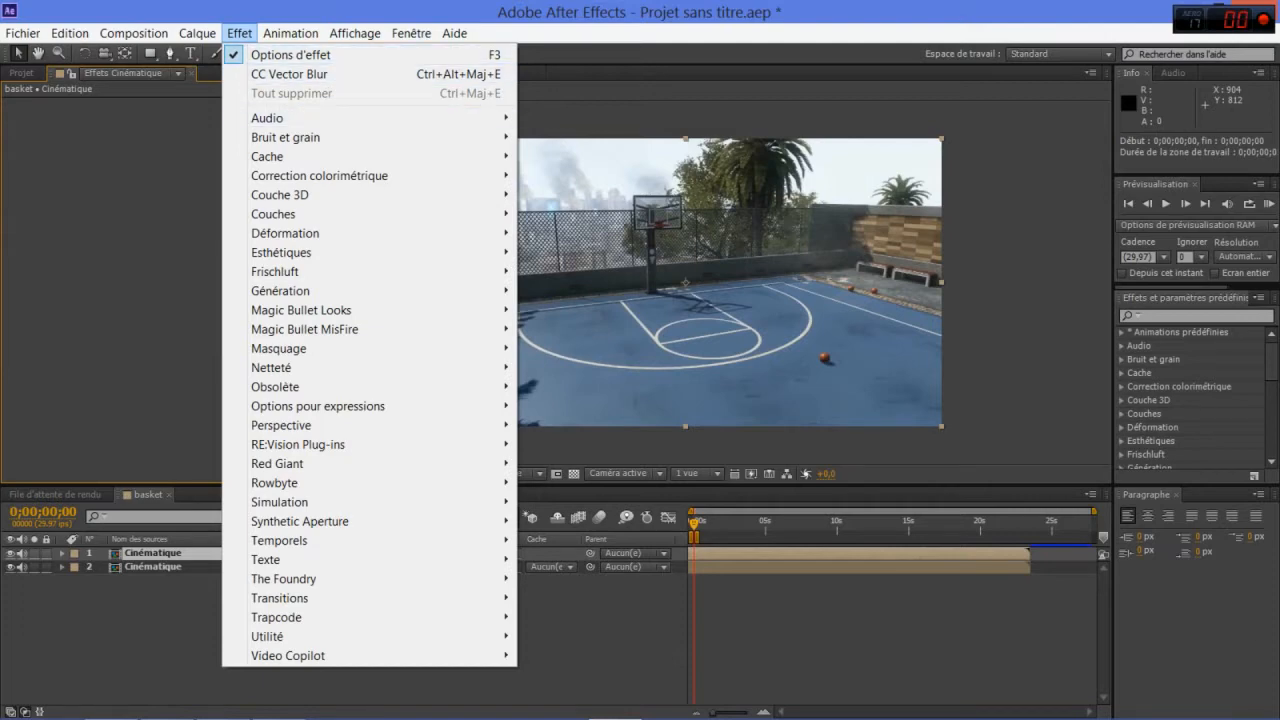
pyautogui.moveTo(290, 157)
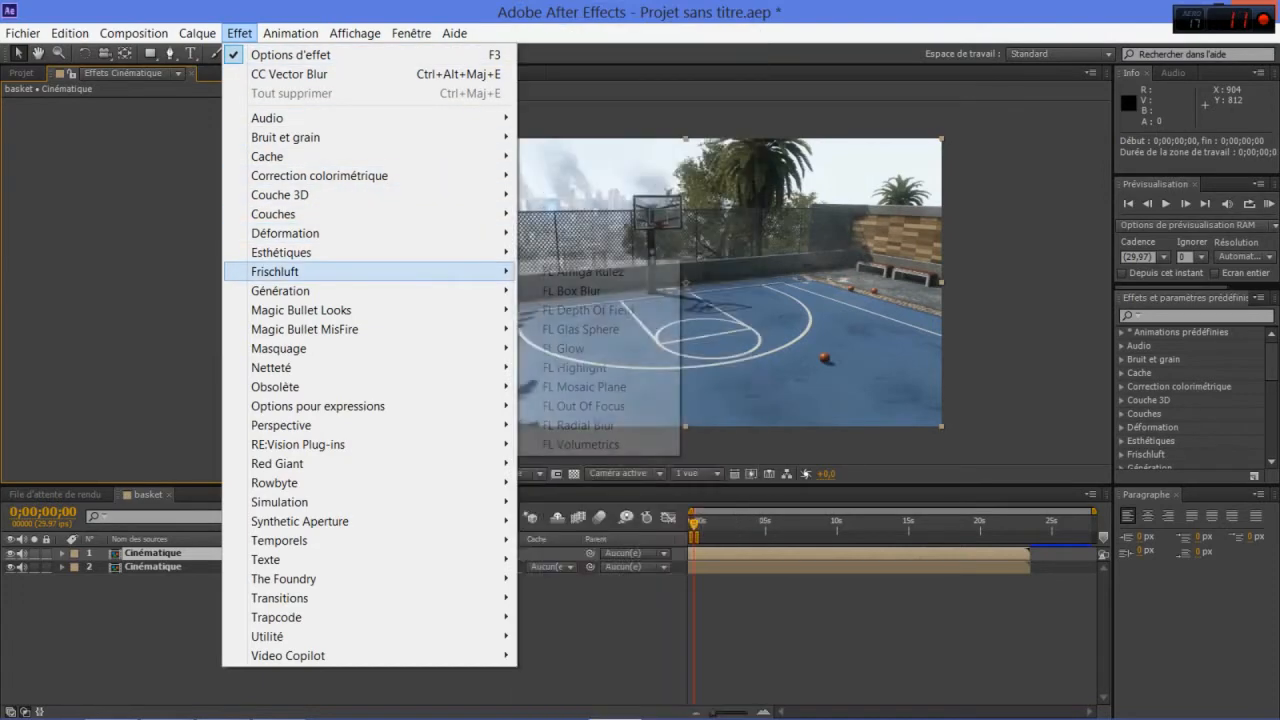
pyautogui.moveTo(285, 291)
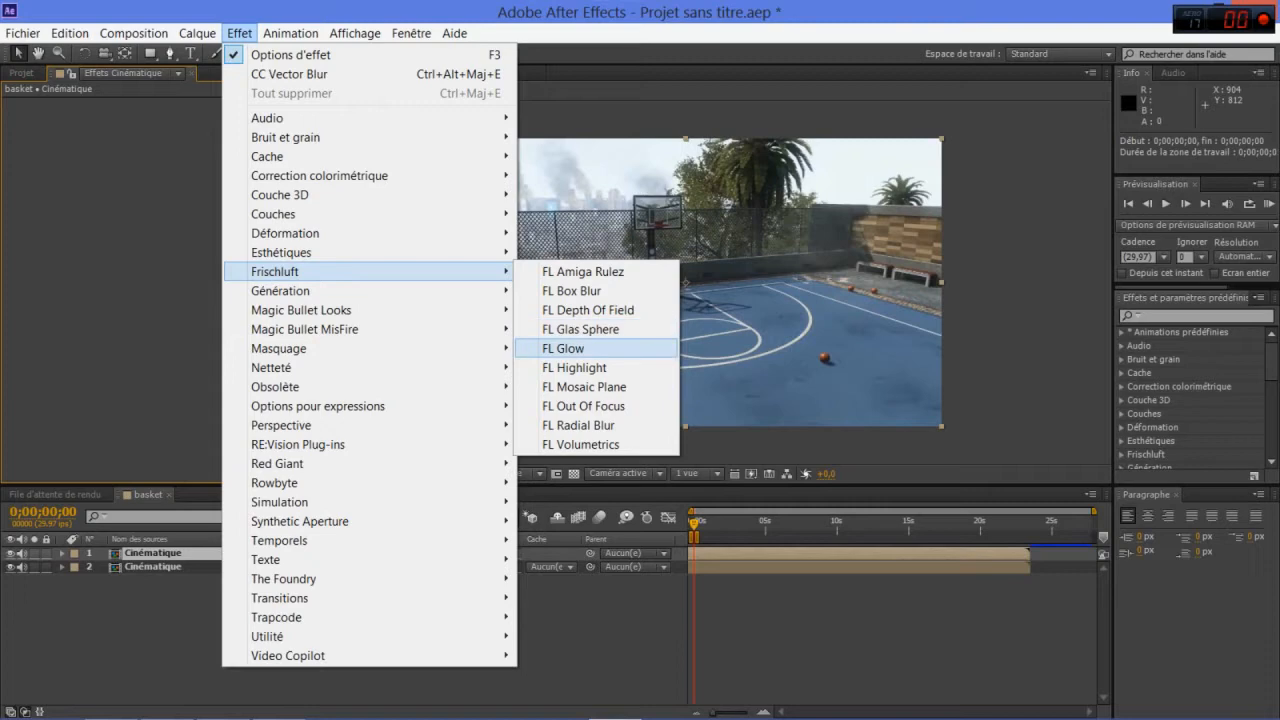
pyautogui.click(560, 348)
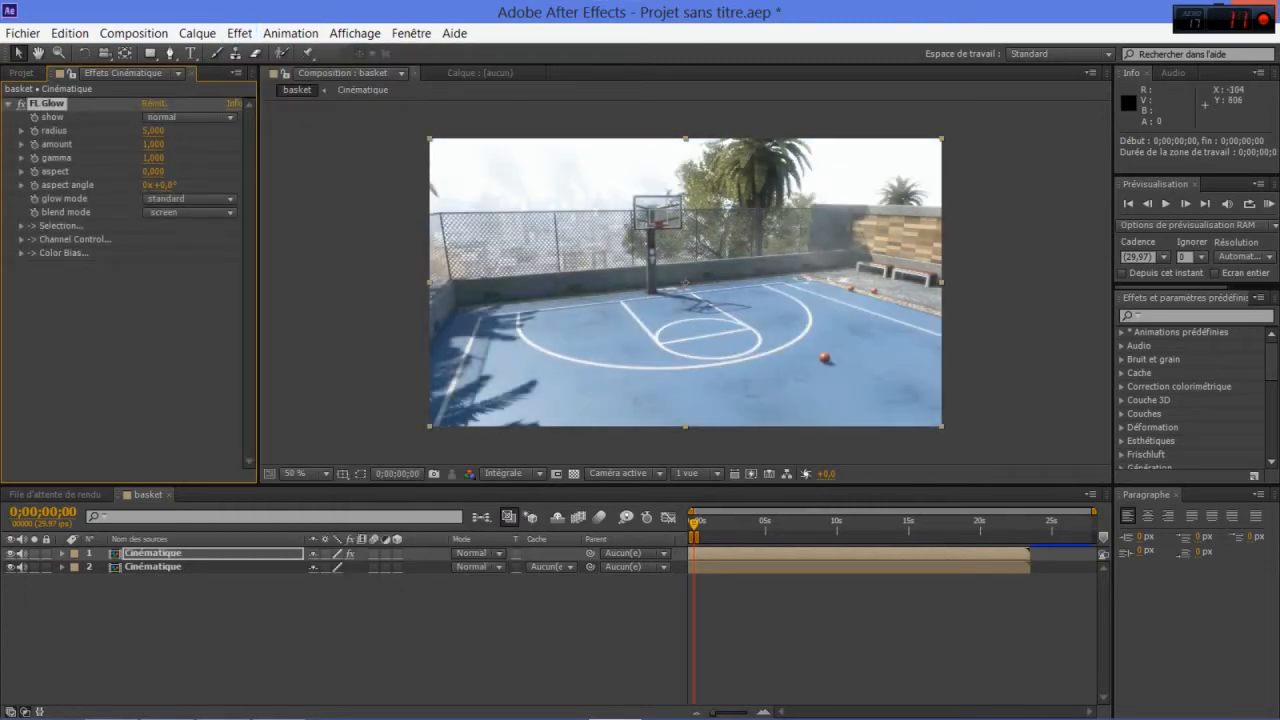
# - Set the upper Cinématique layer's mode to Addition, and its FL Glow to abberative glow mode with normal blend mode
pyautogui.click(477, 553)
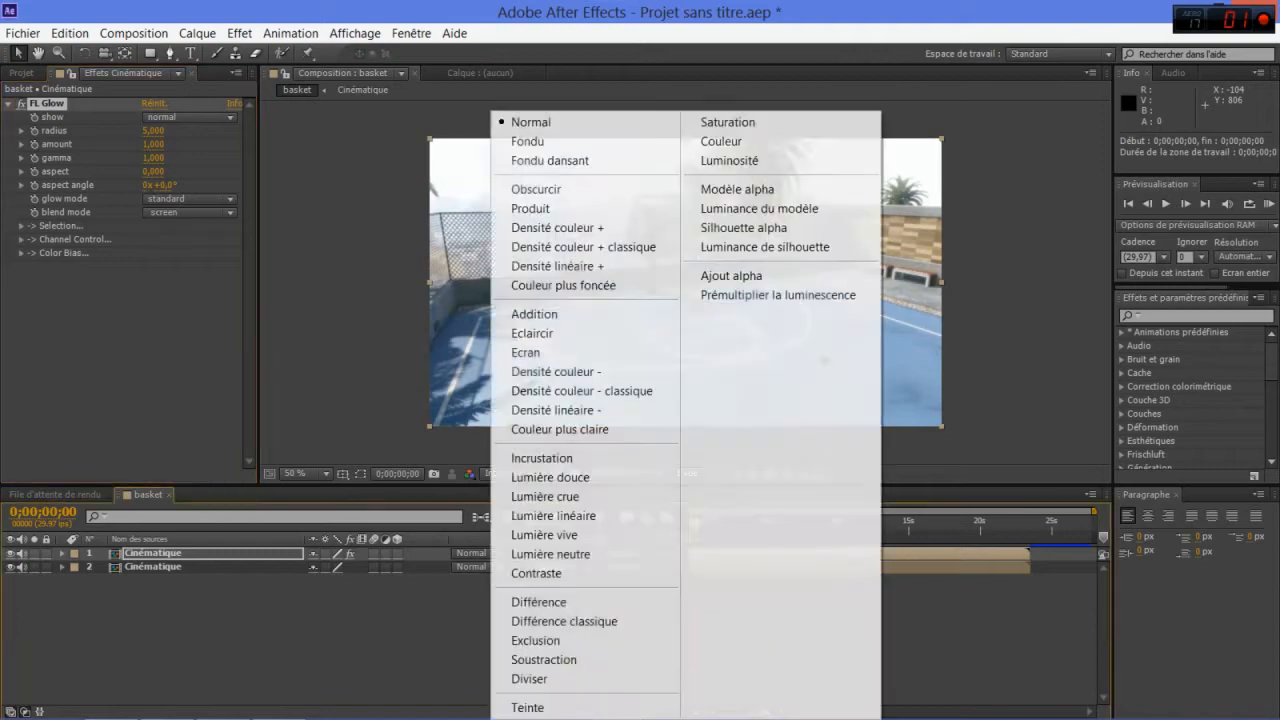
pyautogui.click(534, 314)
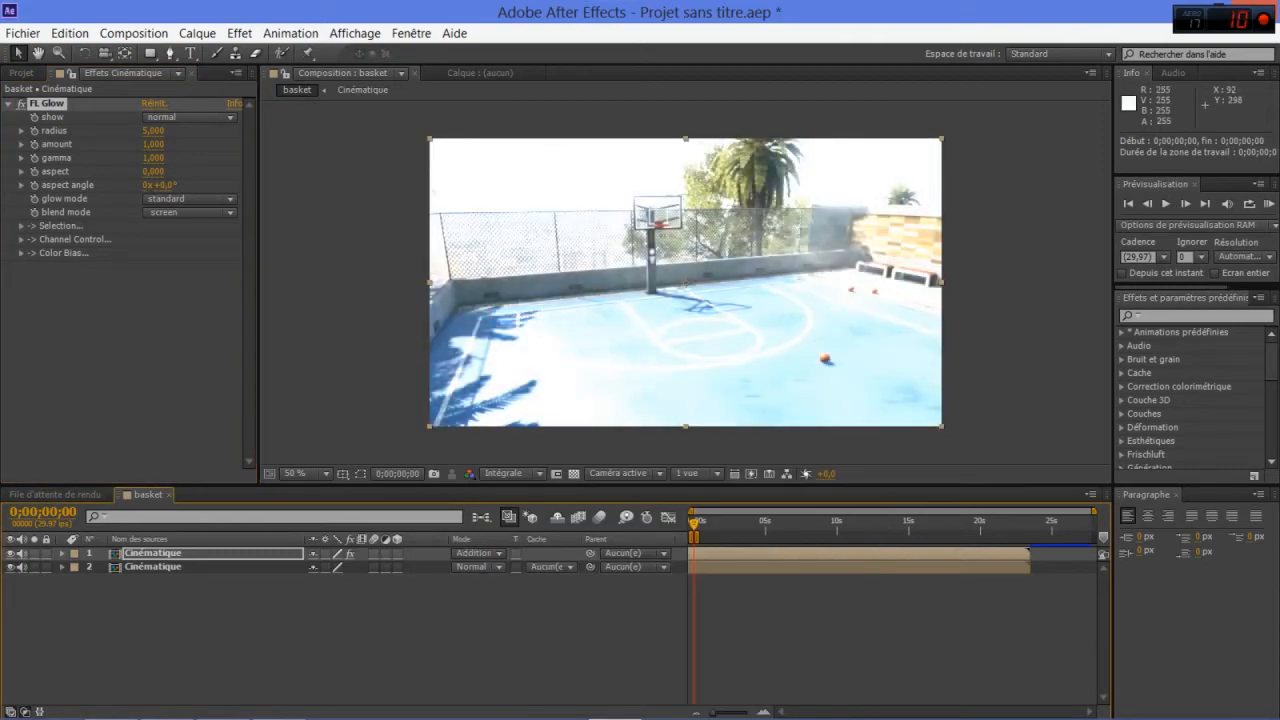
pyautogui.click(190, 198)
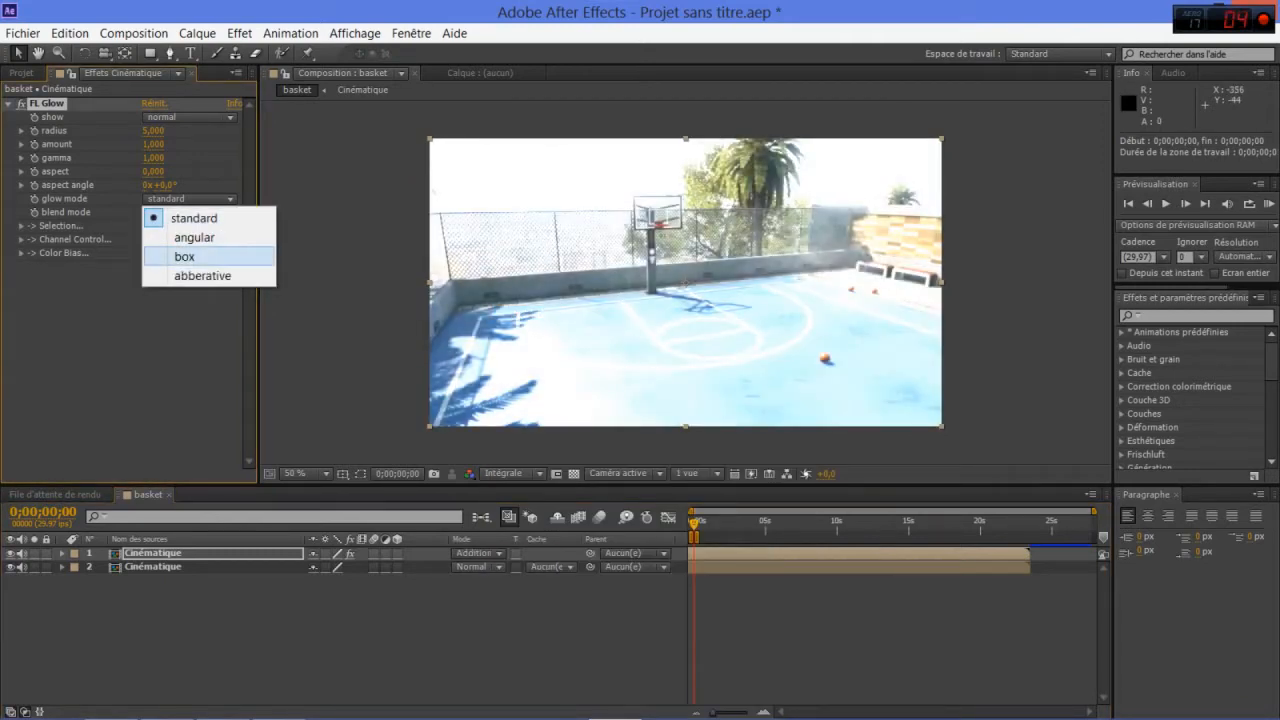
pyautogui.click(202, 275)
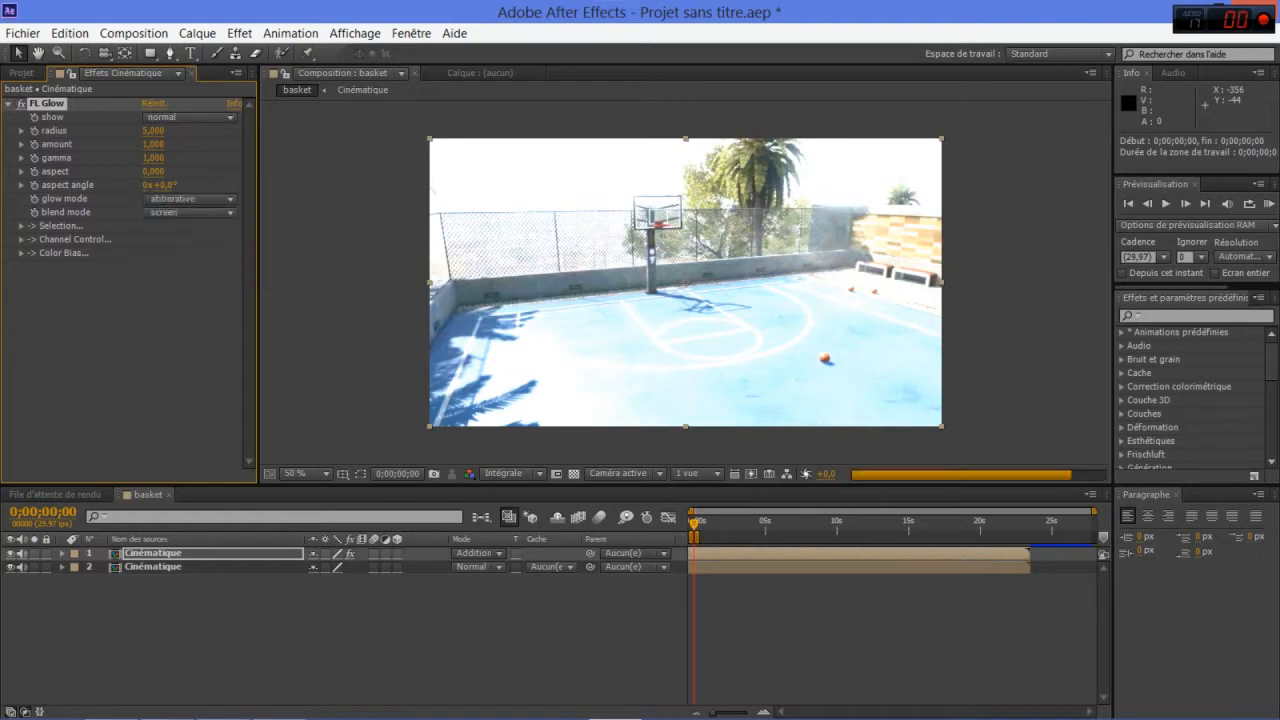
pyautogui.click(190, 212)
pyautogui.click(186, 228)
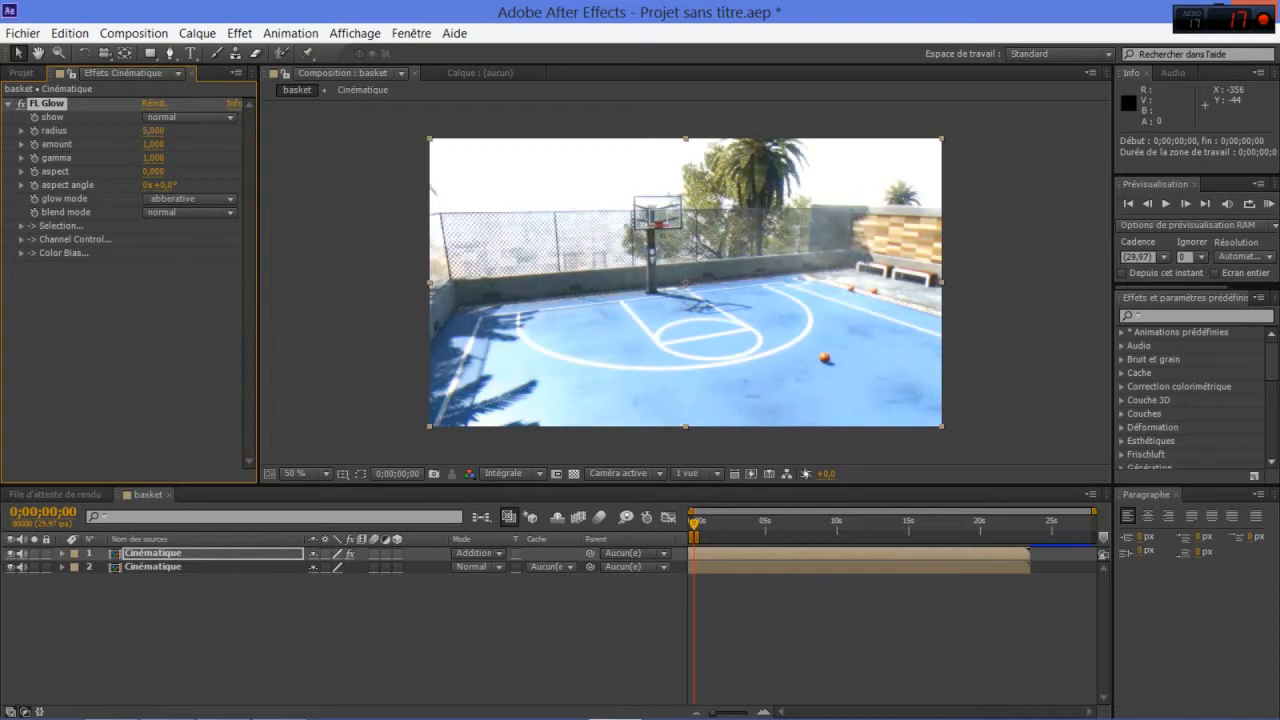
# - Set the FL Glow radius to 113 and switch the composition preview to half resolution (Un demi)
pyautogui.moveTo(153, 131); pyautogui.dragTo(238, 131)
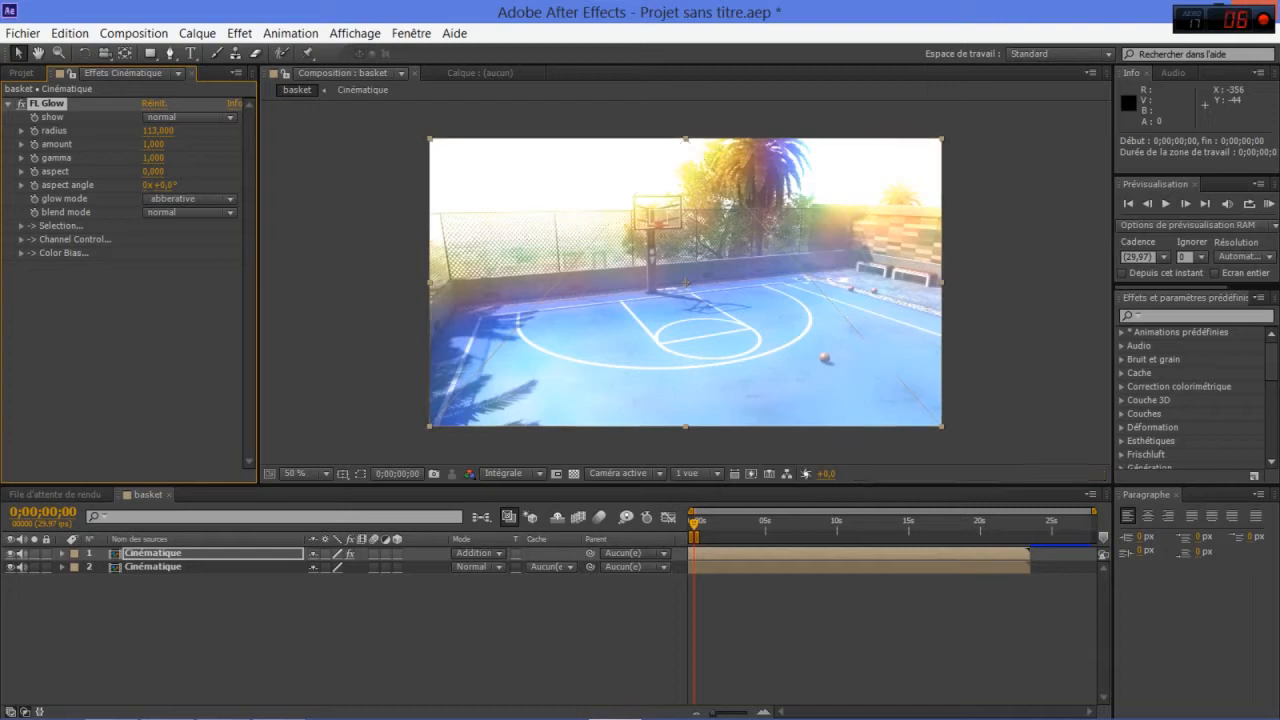
pyautogui.click(512, 473)
pyautogui.click(530, 538)
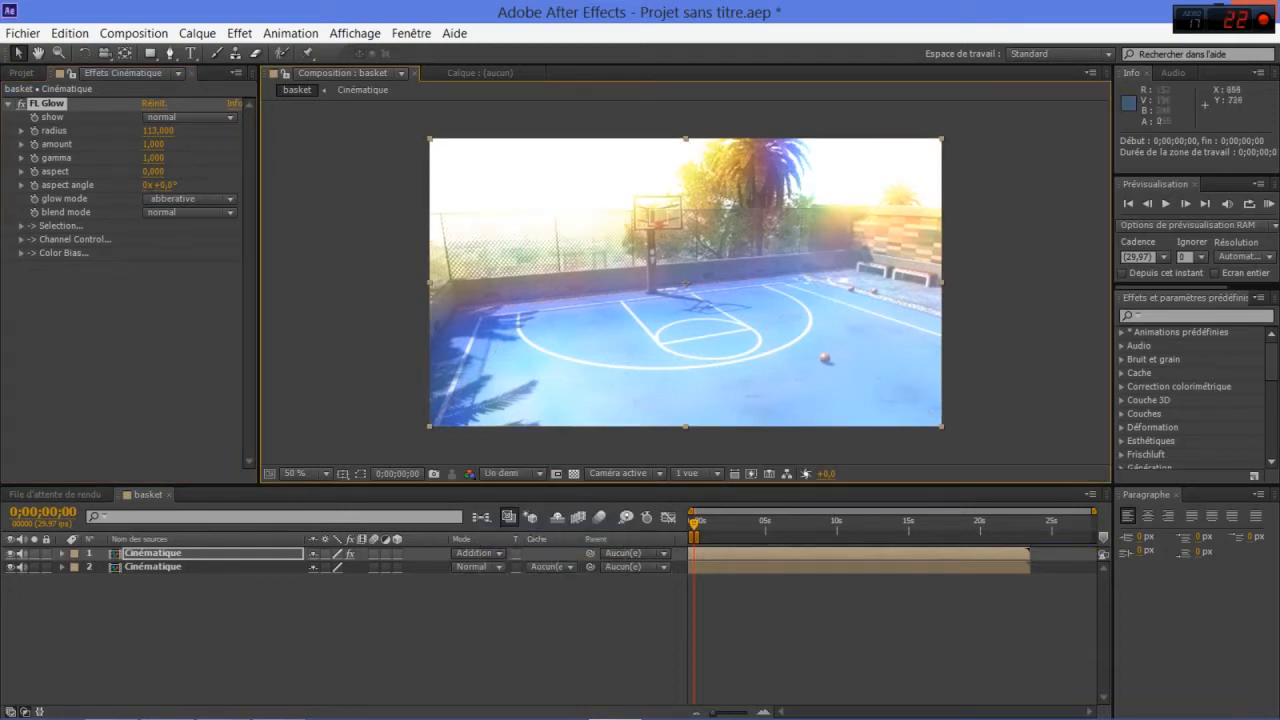
# - Apply the Niveaux effect to the upper Cinématique layer and raise its input black (Noir en entrée) to 108
pyautogui.click(239, 33)
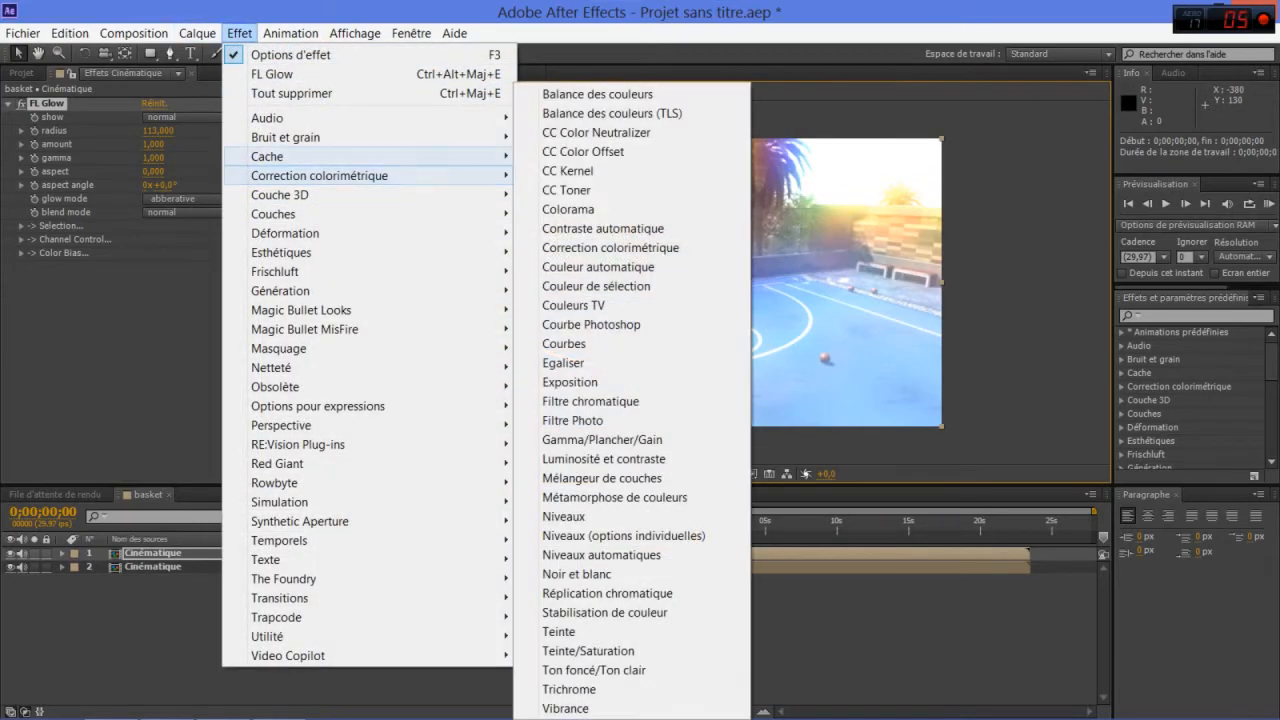
pyautogui.moveTo(320, 175)
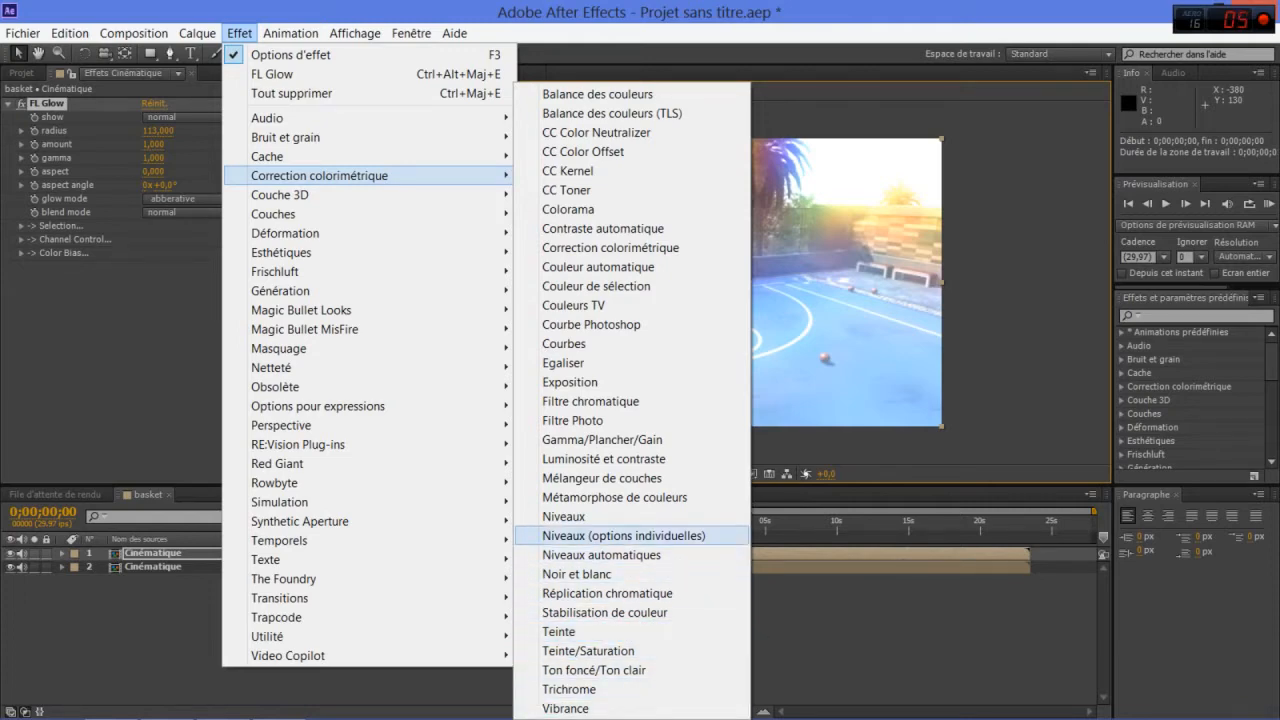
pyautogui.click(563, 516)
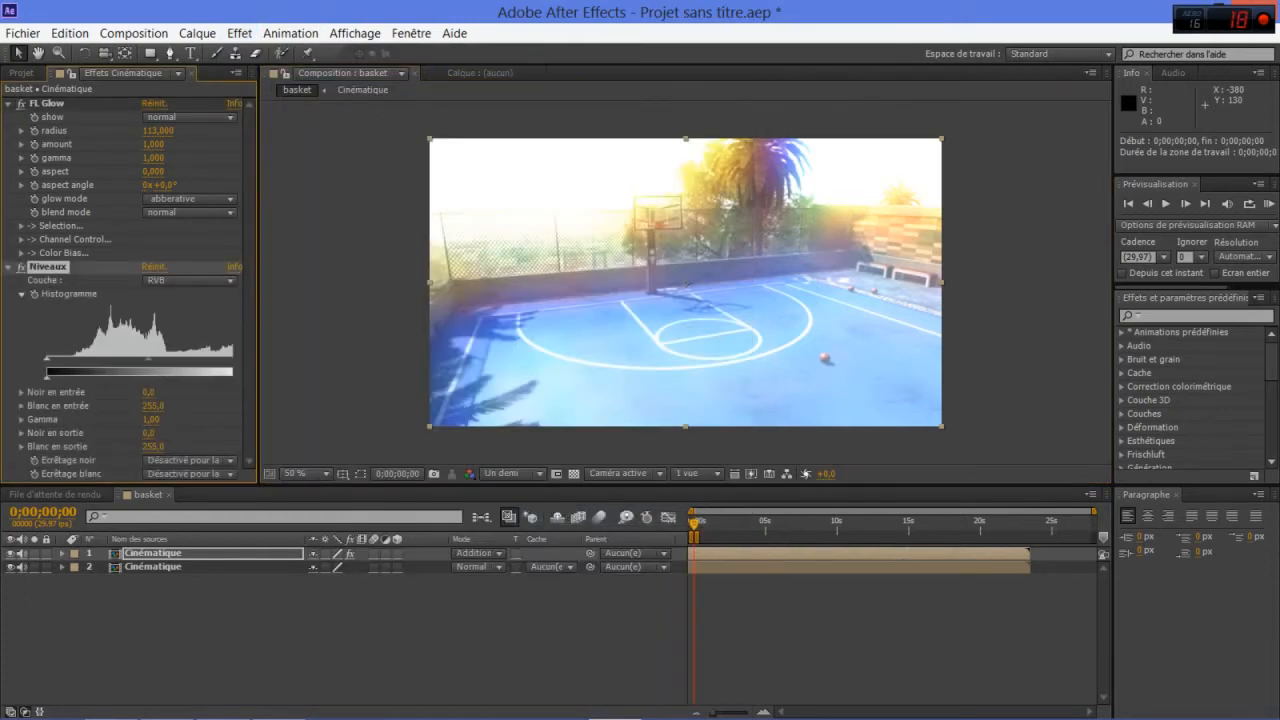
pyautogui.moveTo(48, 358); pyautogui.dragTo(138, 358)
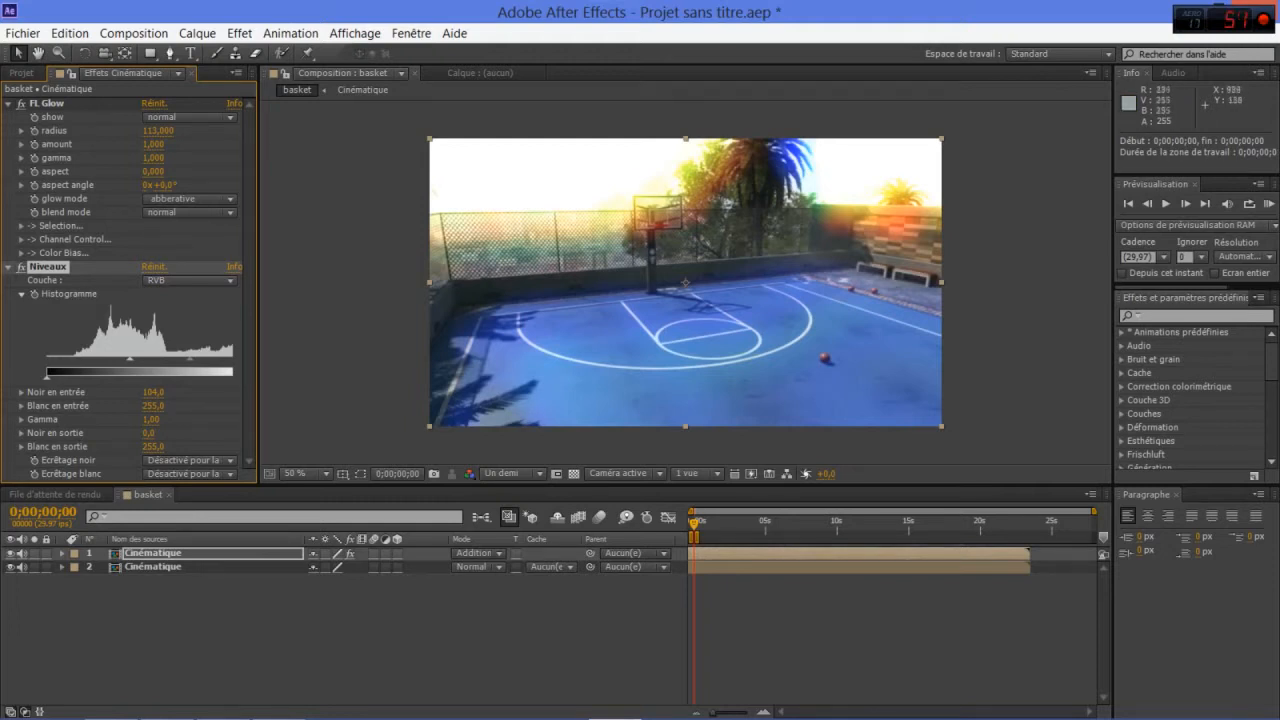
pyautogui.moveTo(130, 359)
pyautogui.mouseDown()
pyautogui.moveTo(198, 359)
pyautogui.moveTo(115, 359)
pyautogui.moveTo(133, 359)
pyautogui.mouseUp()
# - Apply the Flou accéléré effect to the upper Cinématique layer with an intensity of about 268
pyautogui.click(240, 33)
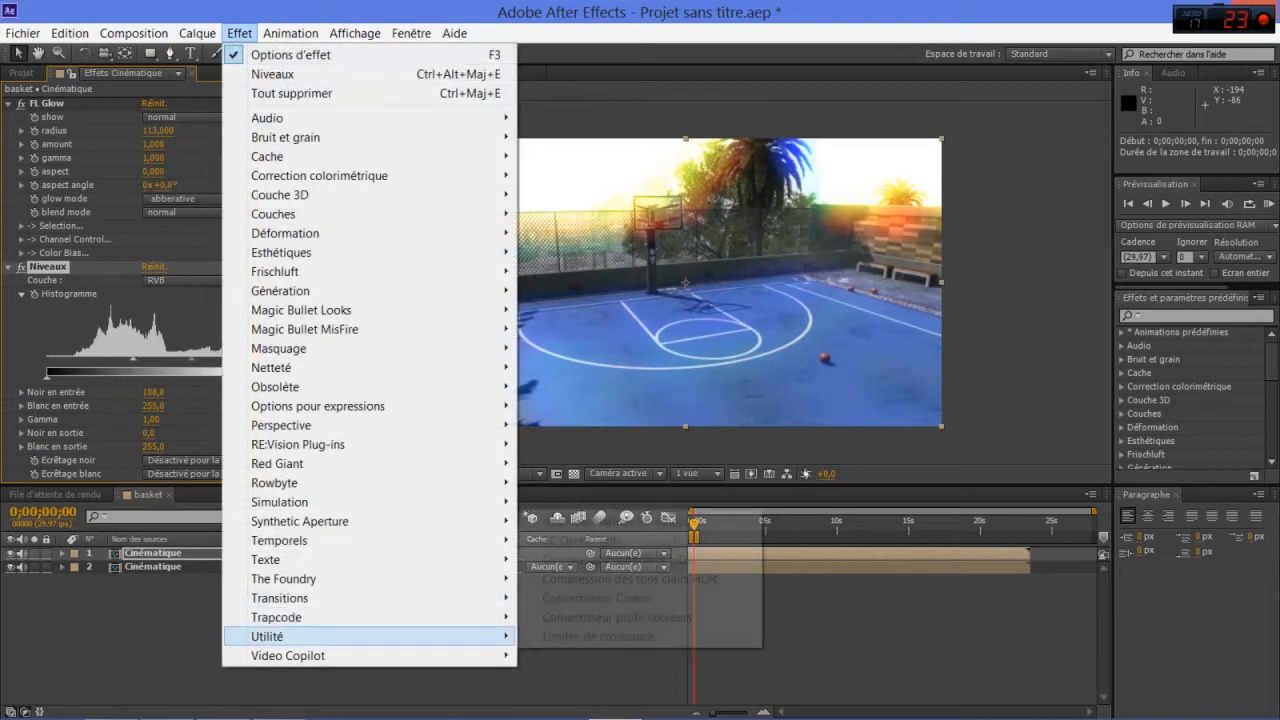
pyautogui.moveTo(300, 636)
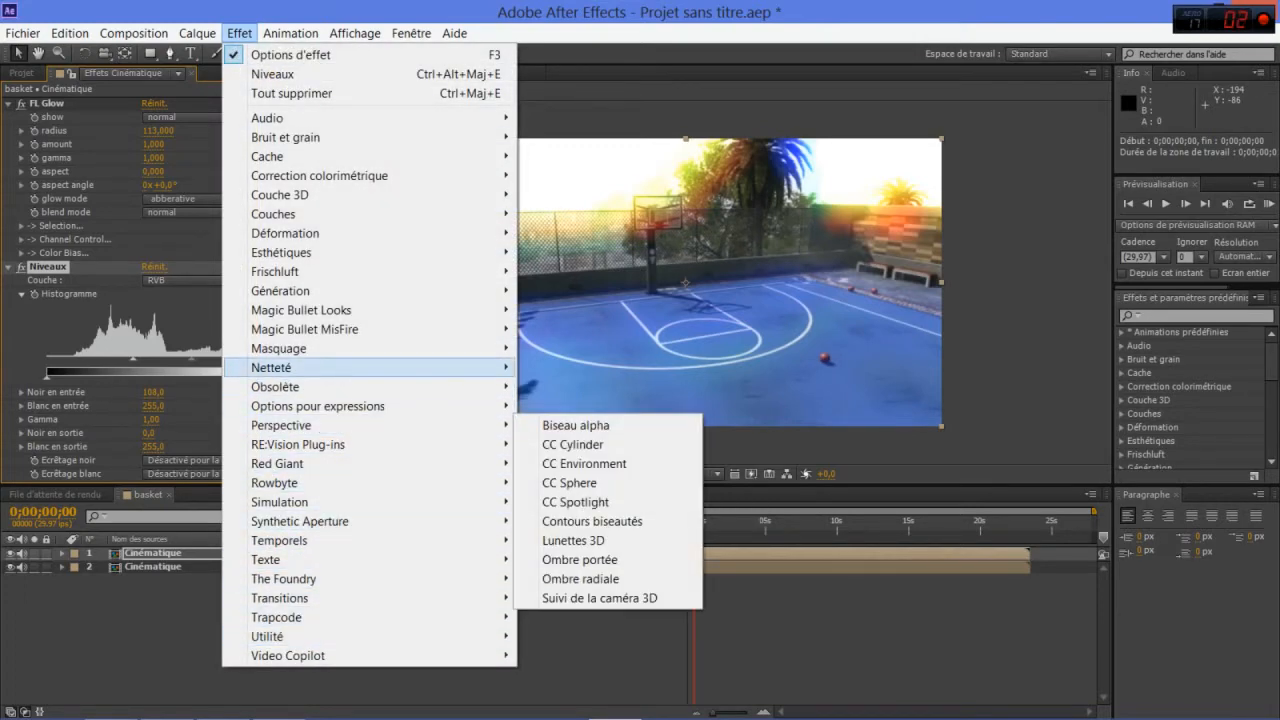
pyautogui.moveTo(300, 367)
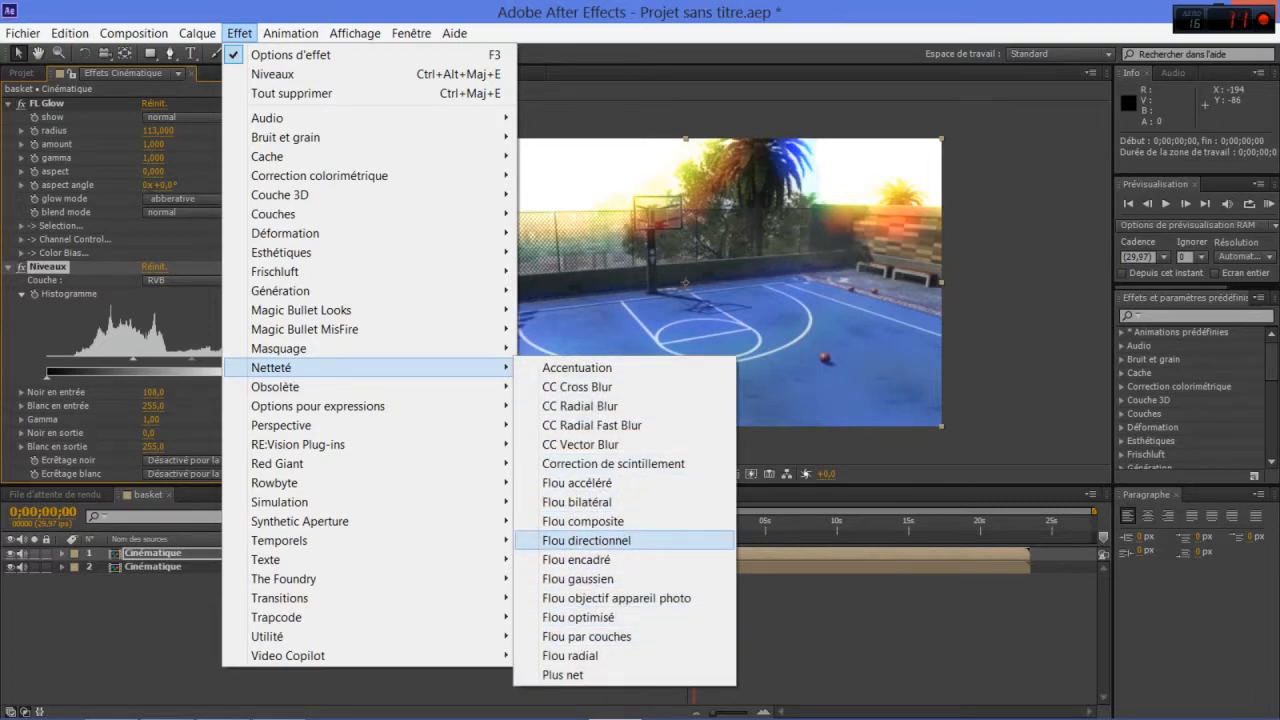
pyautogui.click(577, 483)
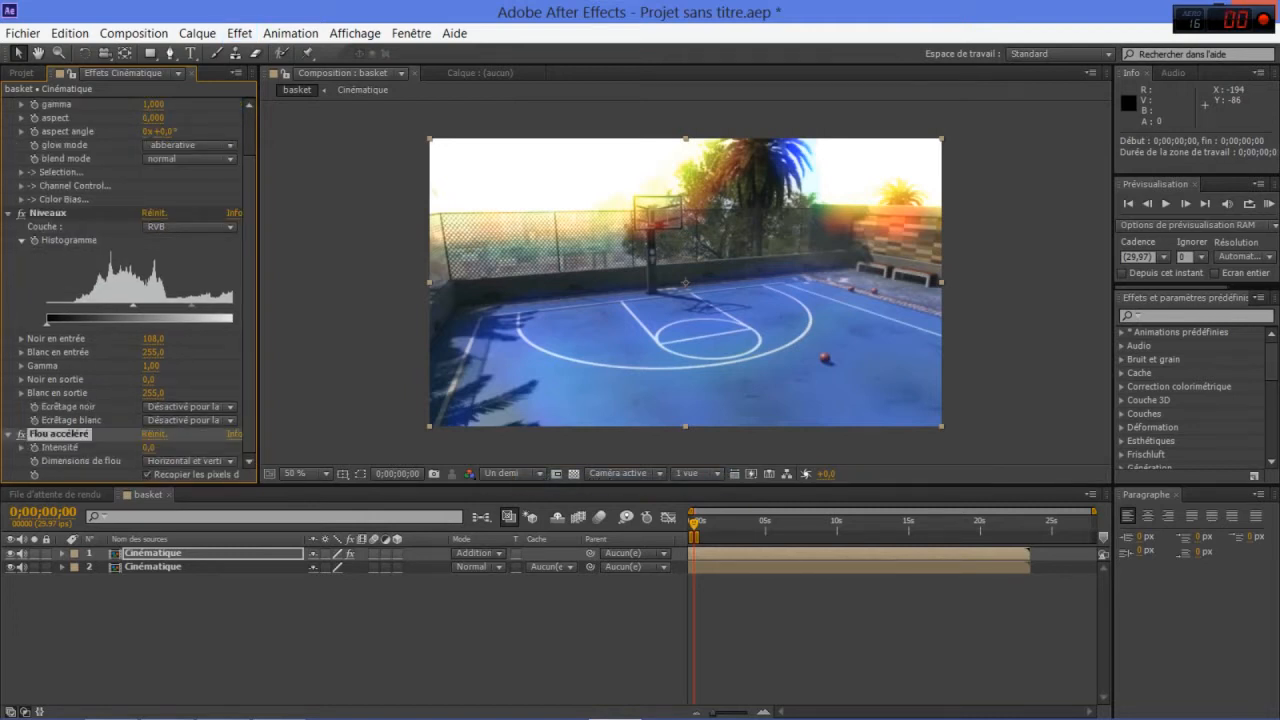
pyautogui.moveTo(151, 447); pyautogui.dragTo(322, 447)
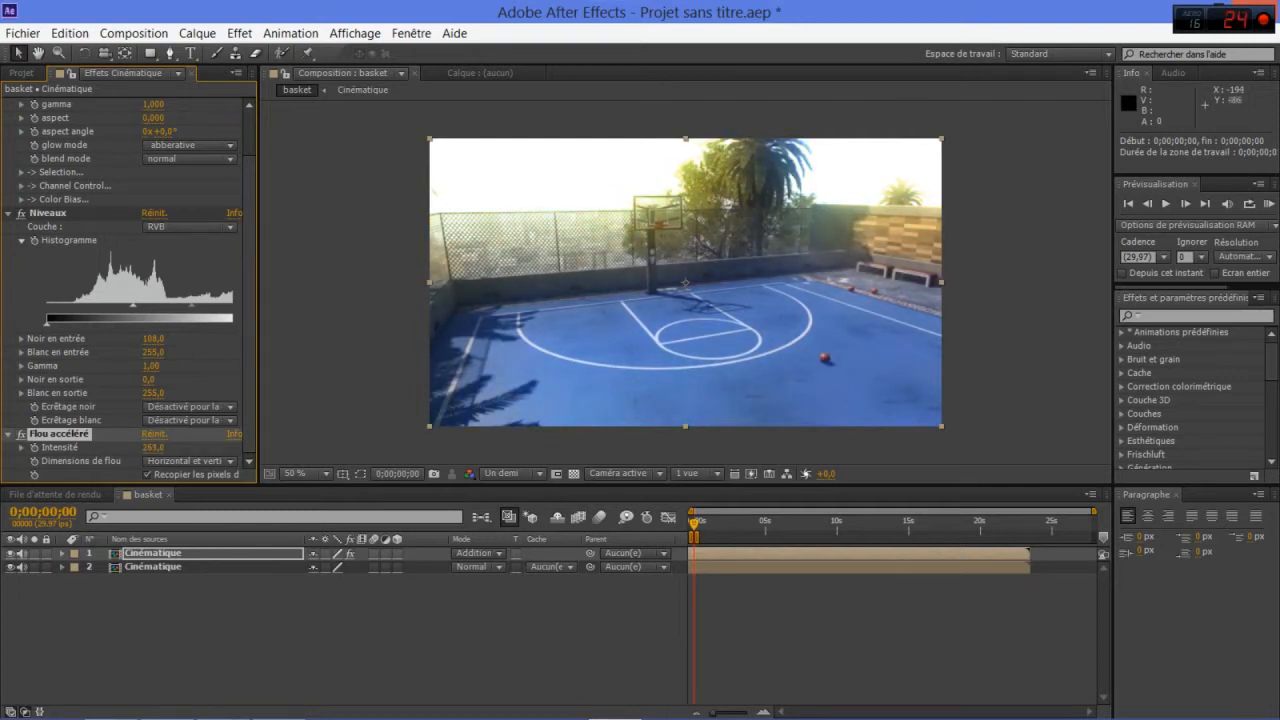
# - Raise the FL Glow radius to about 245 and lower the Niveaux input black to 89
pyautogui.scroll(2, 128, 290)
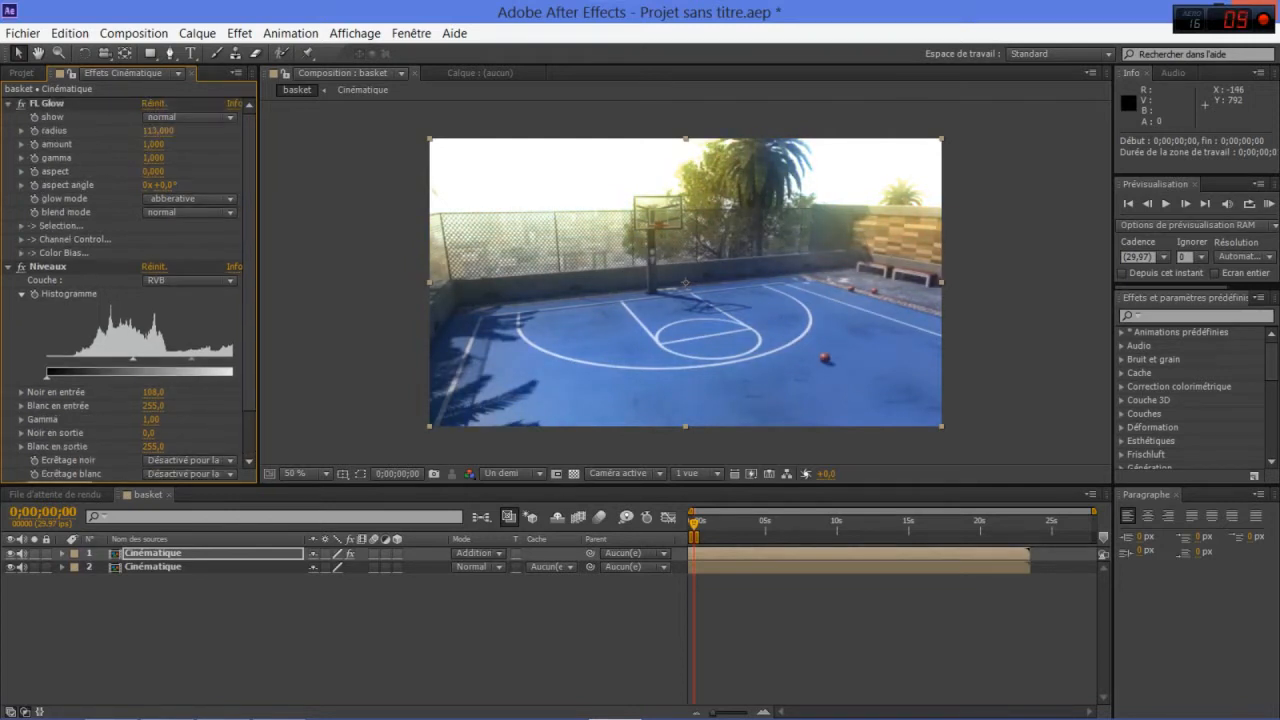
pyautogui.moveTo(158, 131); pyautogui.dragTo(252, 131)
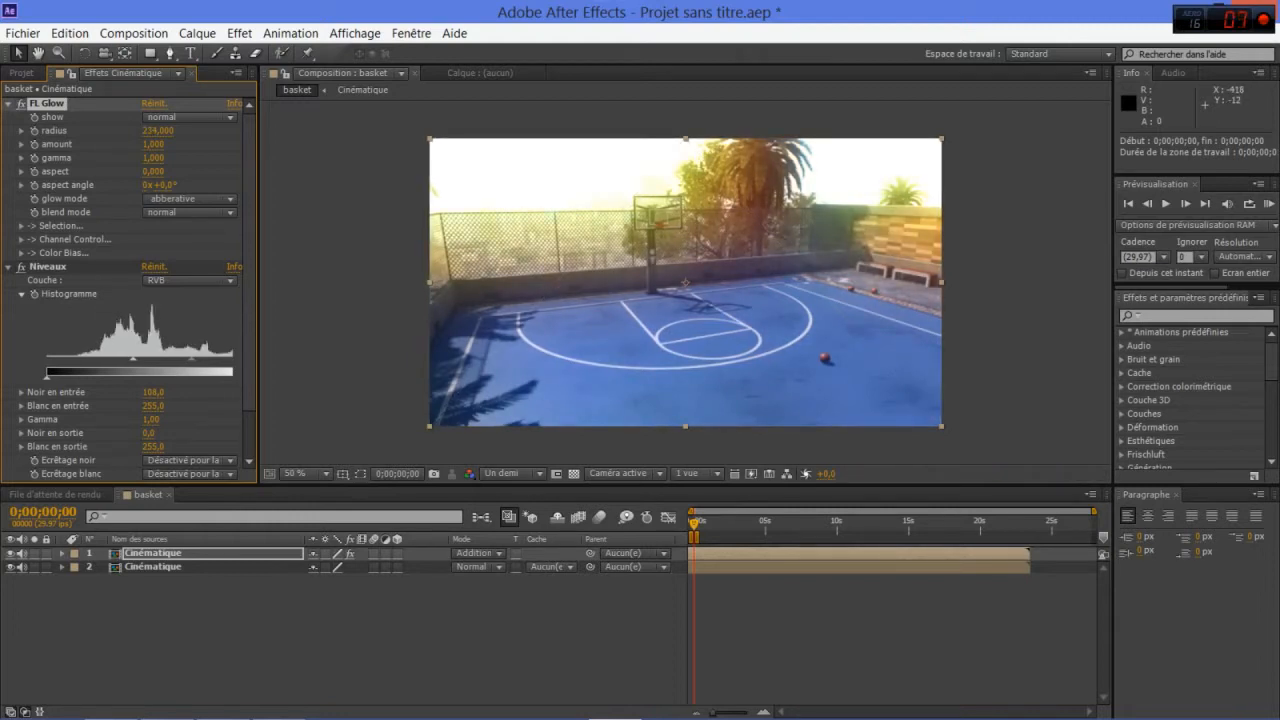
pyautogui.moveTo(152, 393)
pyautogui.mouseDown()
pyautogui.moveTo(120, 393)
pyautogui.moveTo(149, 393)
pyautogui.moveTo(137, 393)
pyautogui.mouseUp()
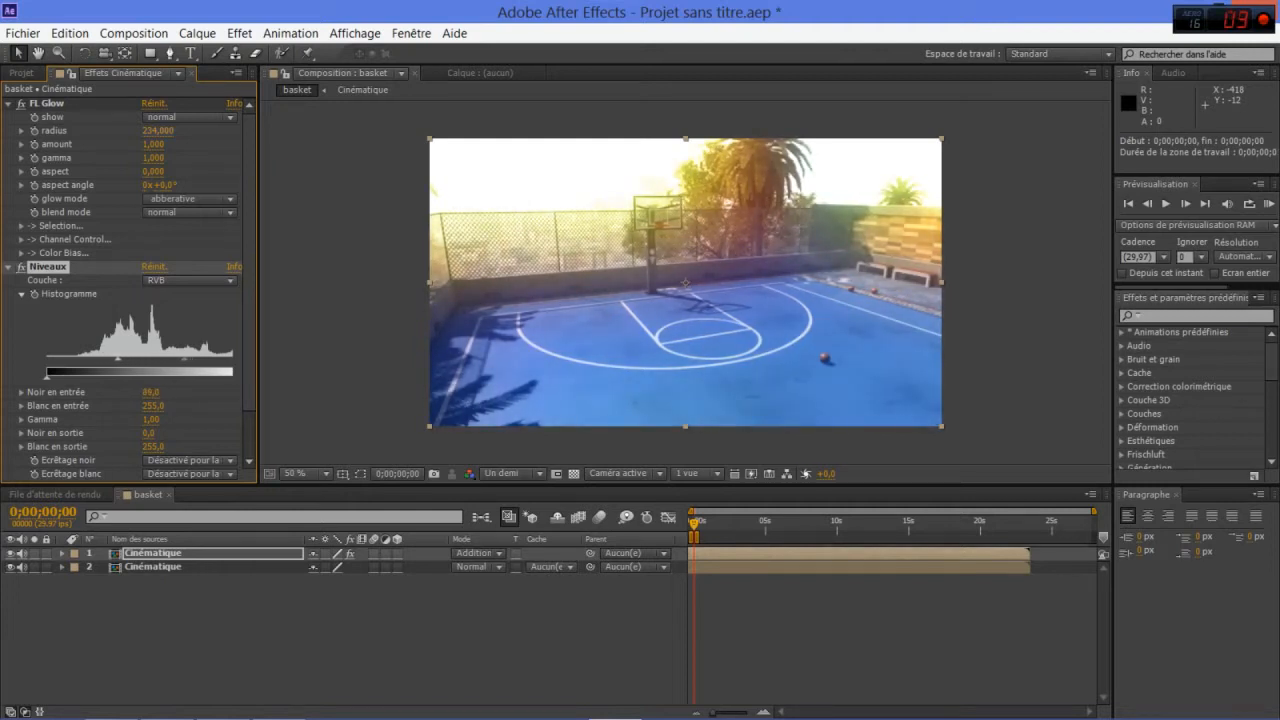
pyautogui.moveTo(158, 131)
pyautogui.mouseDown()
pyautogui.moveTo(100, 131)
pyautogui.moveTo(168, 131)
pyautogui.mouseUp()
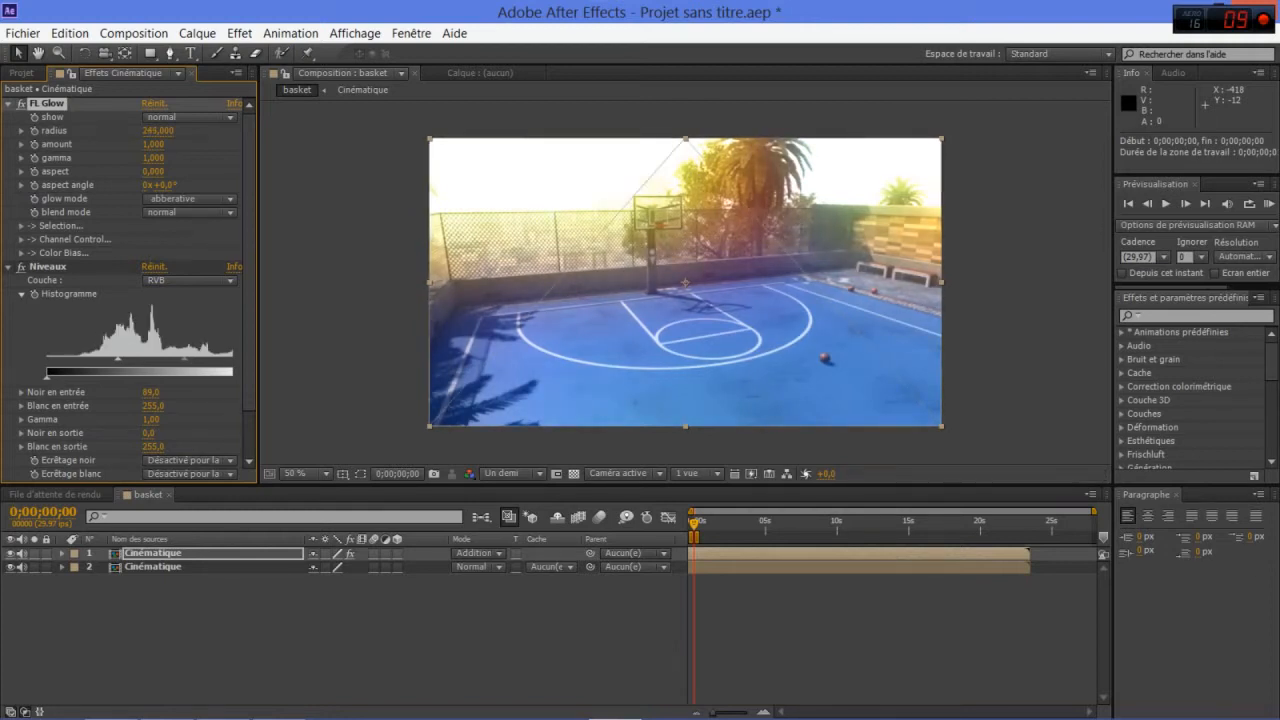
# - Reduce the Flou accéléré intensity to about 108
pyautogui.scroll(-2, 130, 290)
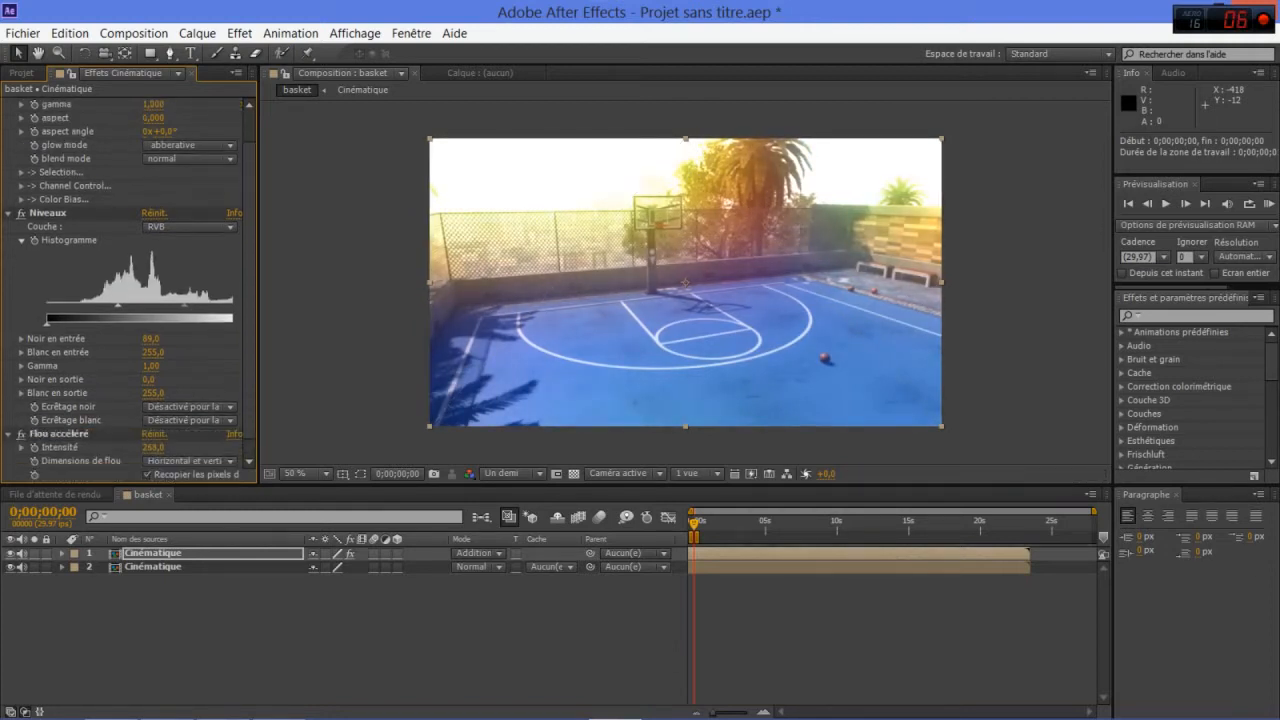
pyautogui.moveTo(153, 448); pyautogui.dragTo(140, 448)
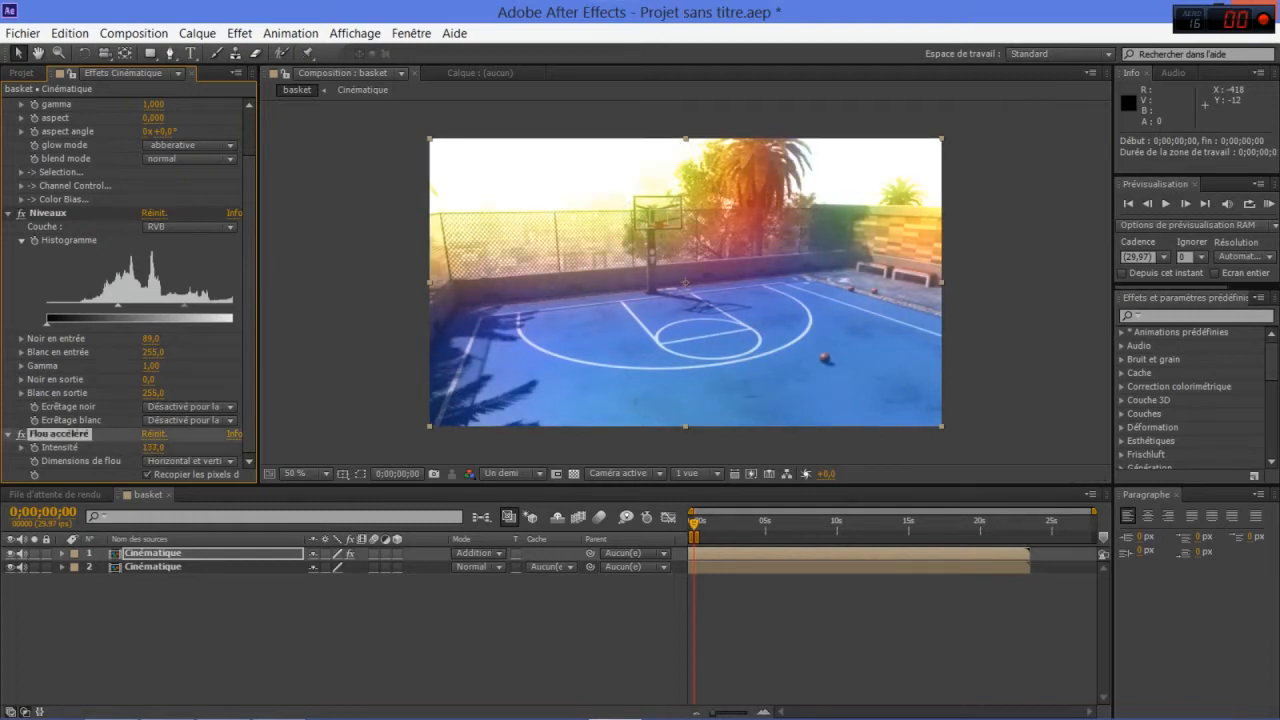
pyautogui.moveTo(34, 448); pyautogui.dragTo(25, 448)
# - Check the glow at full preview resolution, return the preview to half resolution and deselect the layer
pyautogui.click(510, 473)
pyautogui.click(510, 503)
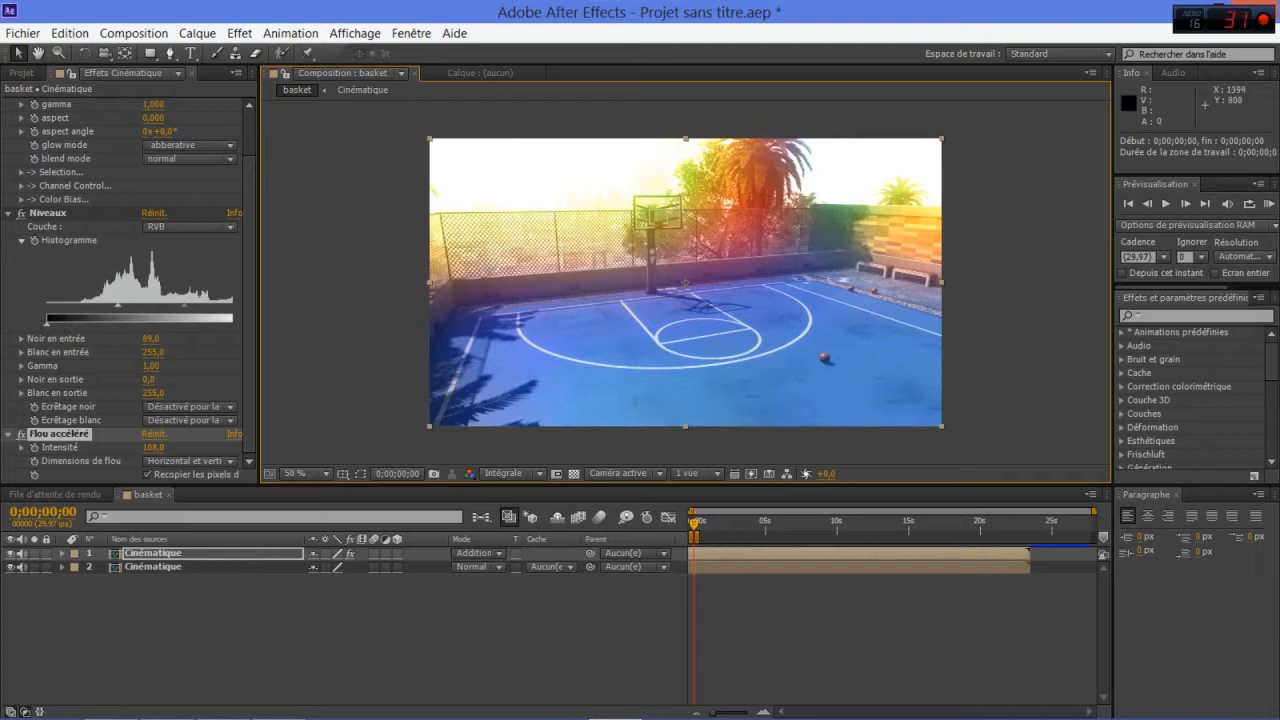
pyautogui.click(510, 473)
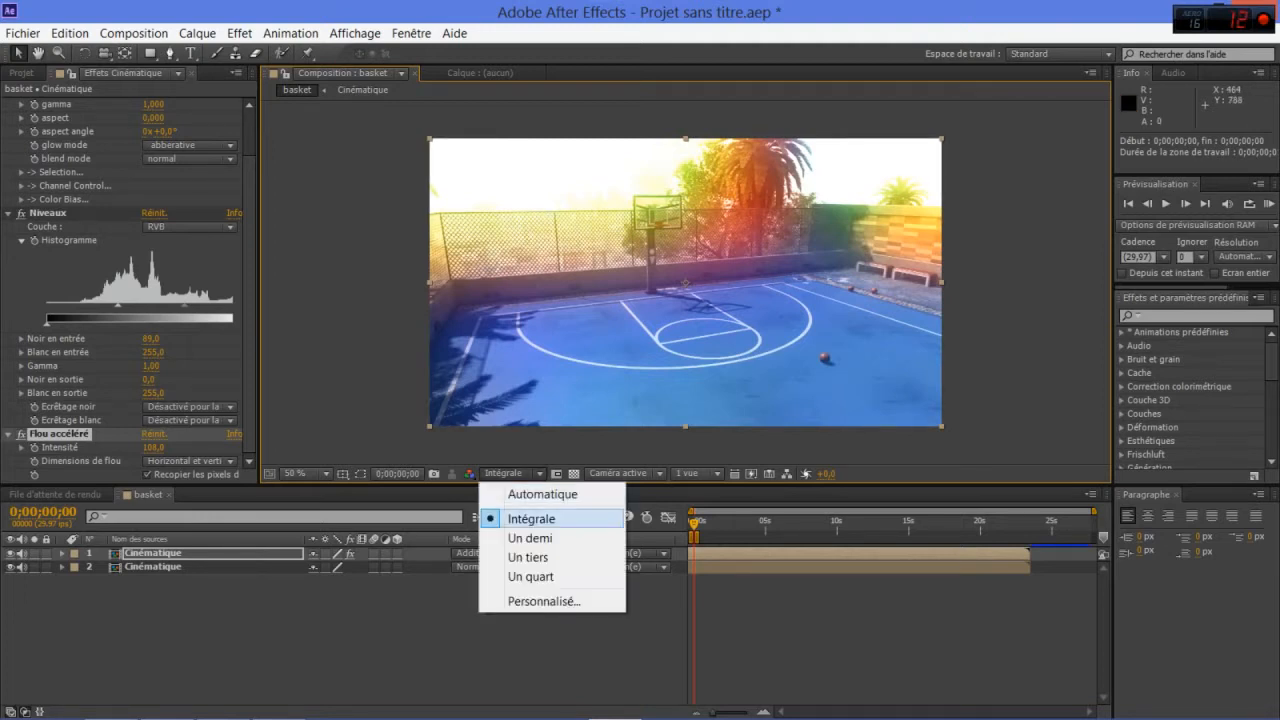
pyautogui.click(530, 538)
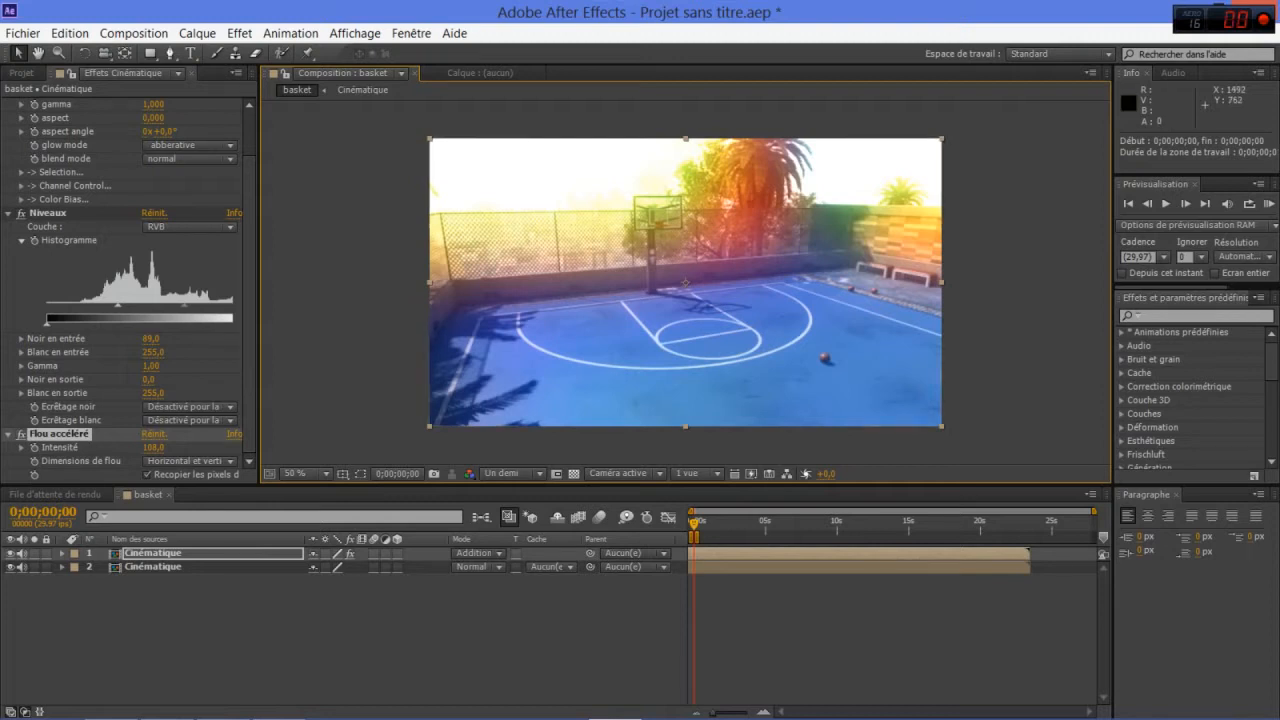
pyautogui.click(880, 628)
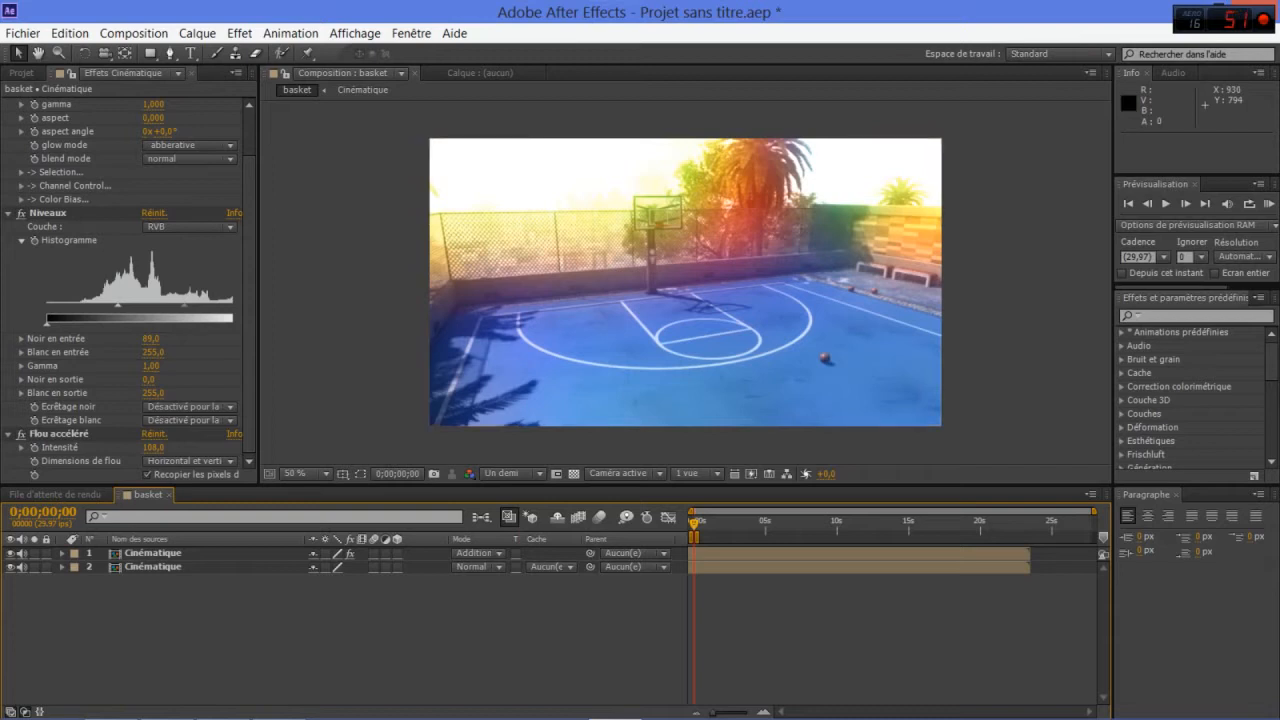
# - Create a new black solid layer of 1280 × 720 px with the default settings
pyautogui.moveTo(240, 716)
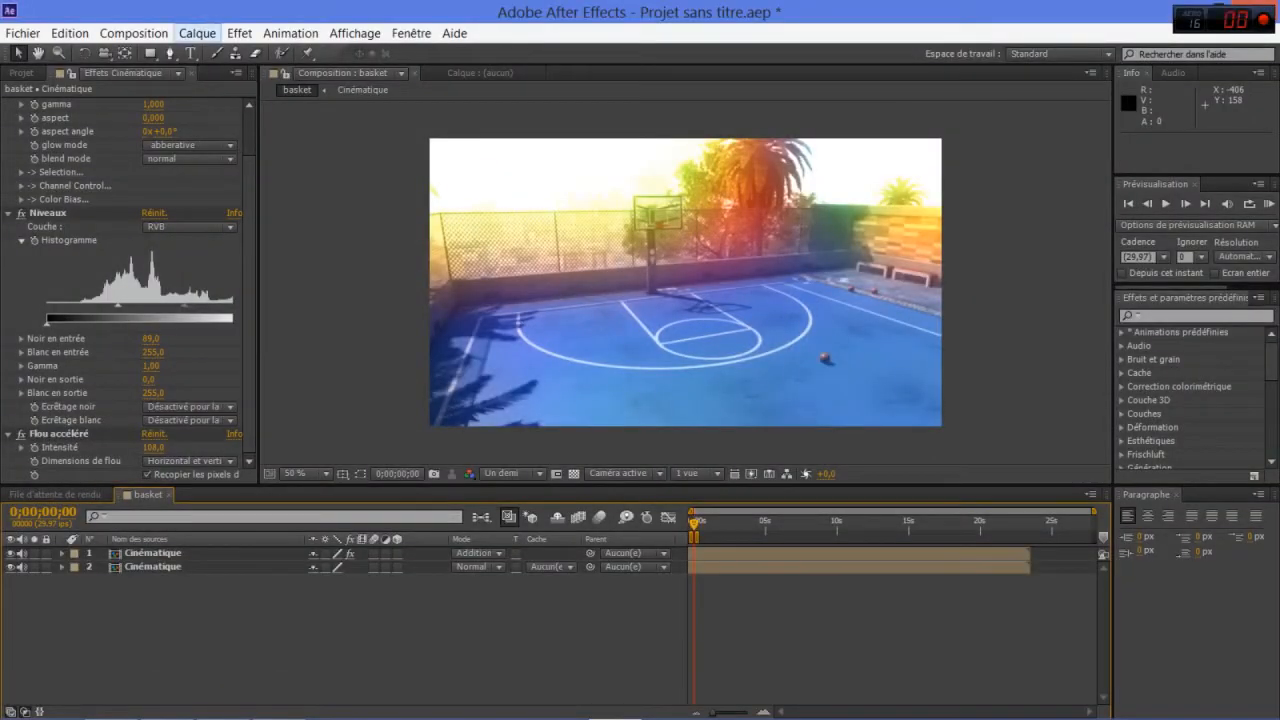
pyautogui.click(197, 33)
pyautogui.moveTo(197, 33)
pyautogui.moveTo(215, 54)
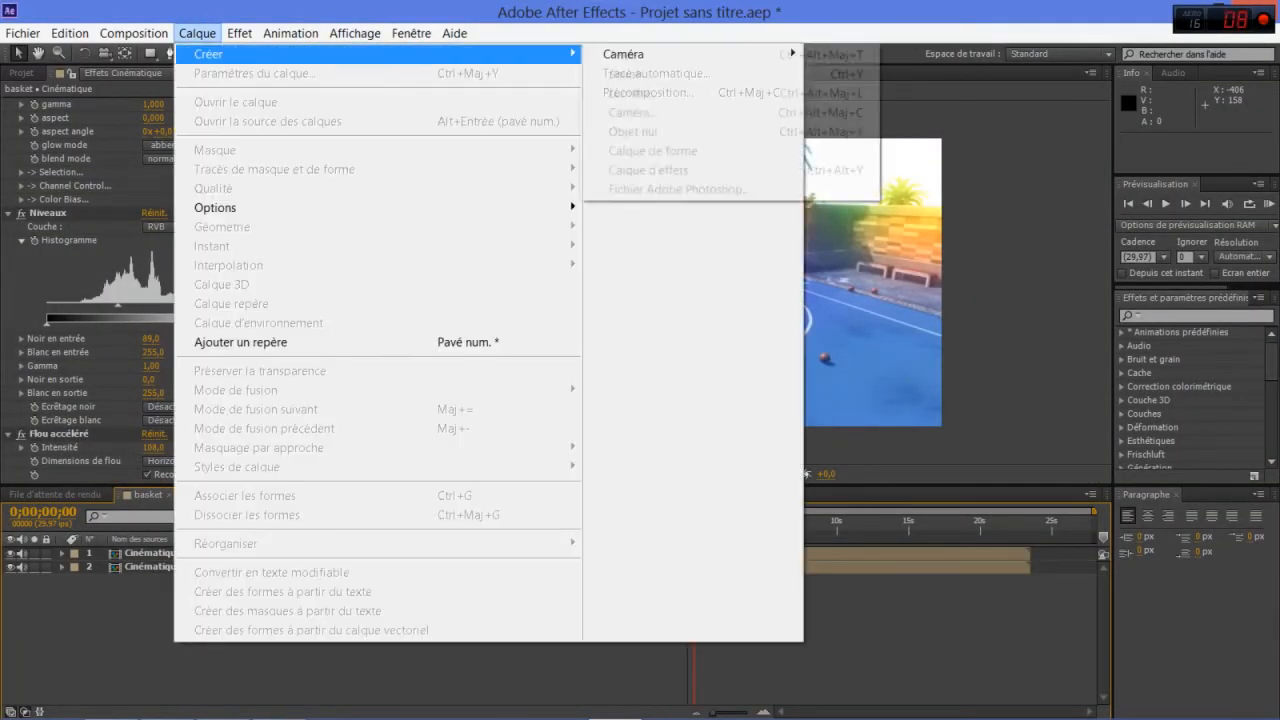
pyautogui.click(629, 74)
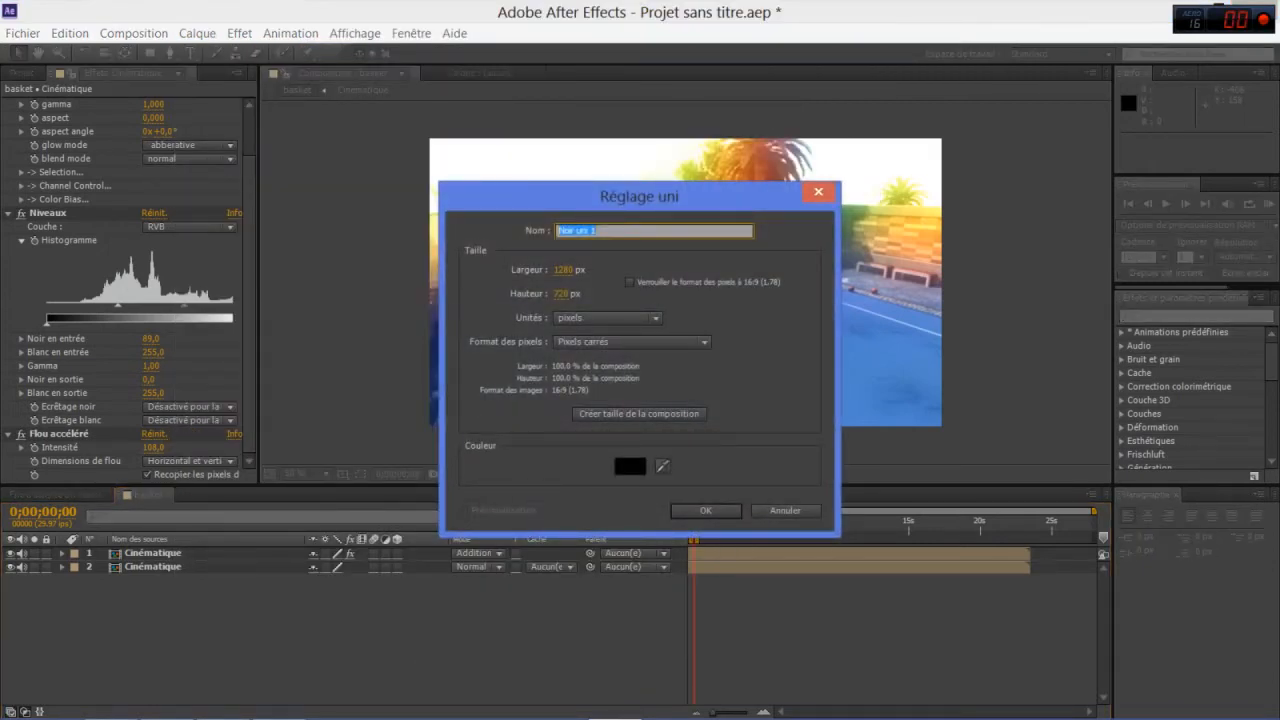
pyautogui.click(705, 510)
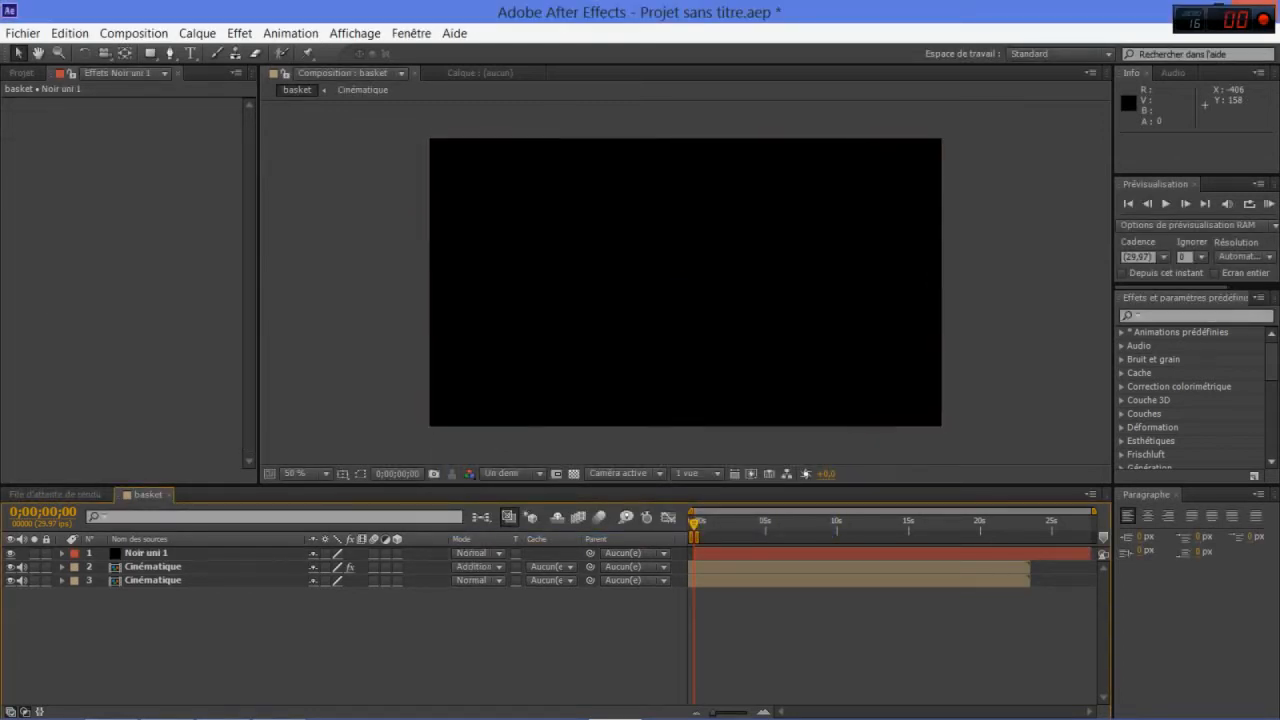
# - Apply the Video Copilot Element effect to the black solid and leave the layer deselected
pyautogui.click(146, 553)
pyautogui.click(239, 33)
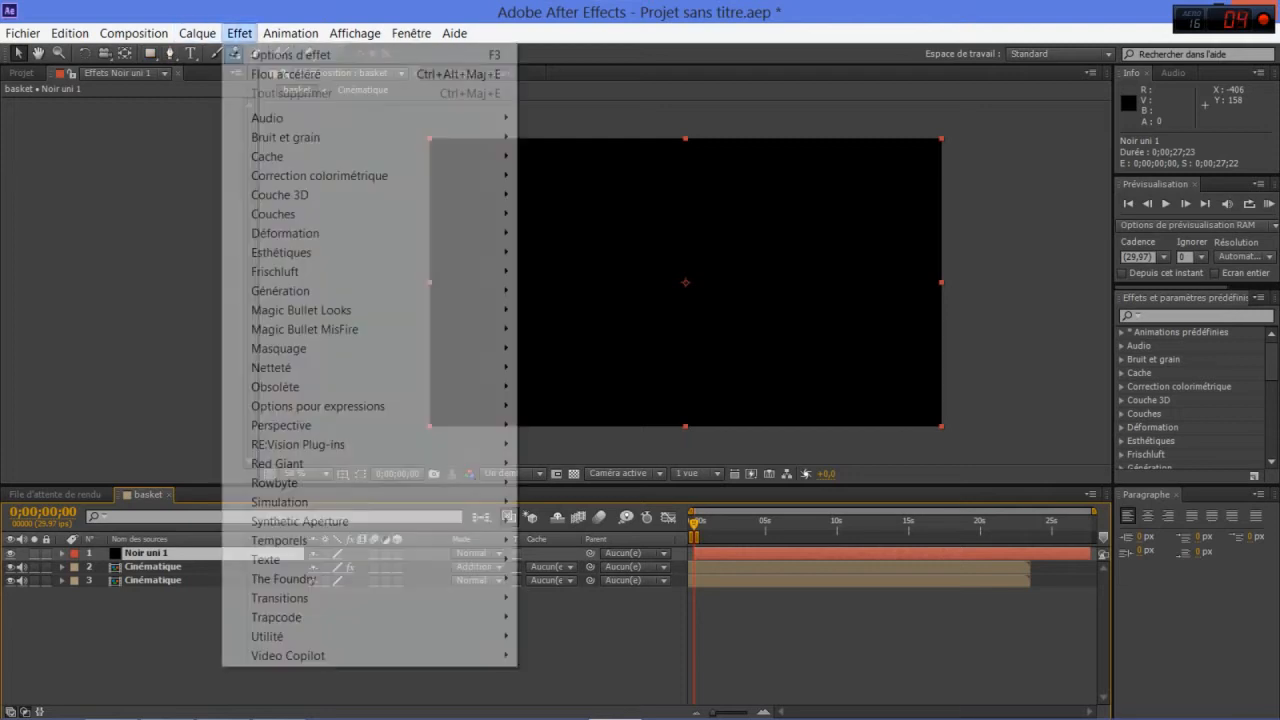
pyautogui.moveTo(300, 655)
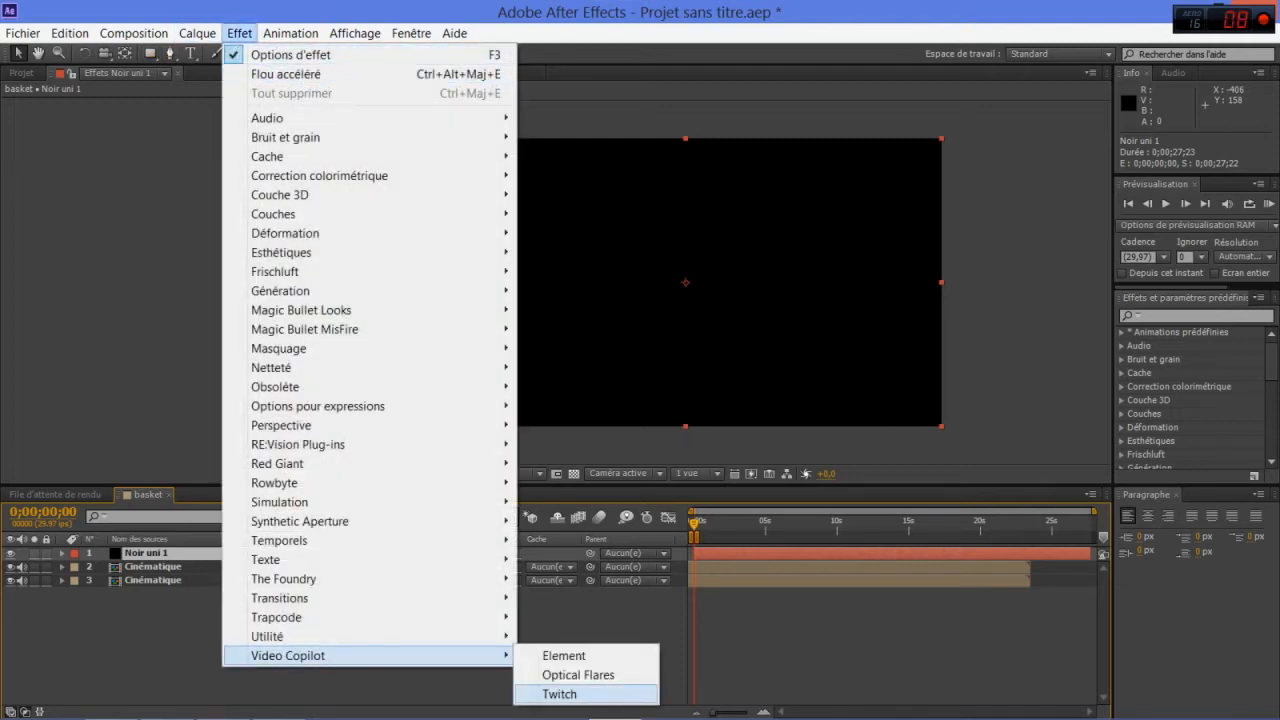
pyautogui.click(564, 655)
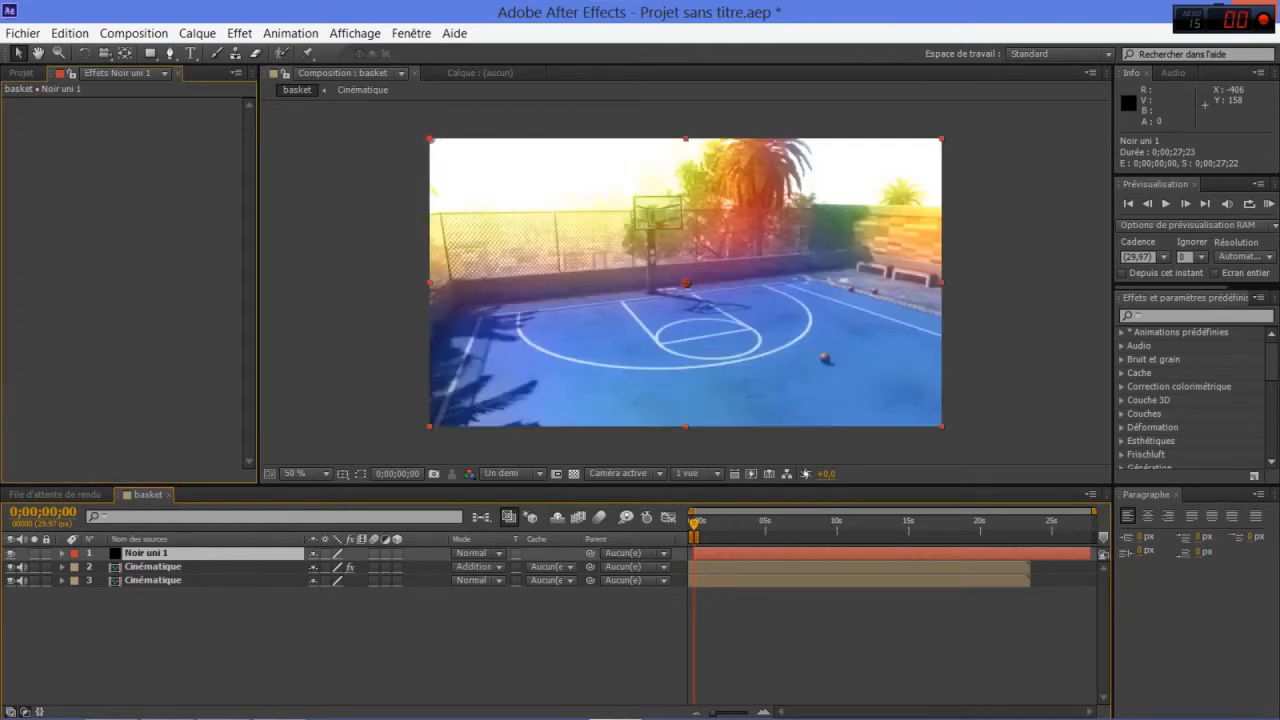
pyautogui.click(244, 640)
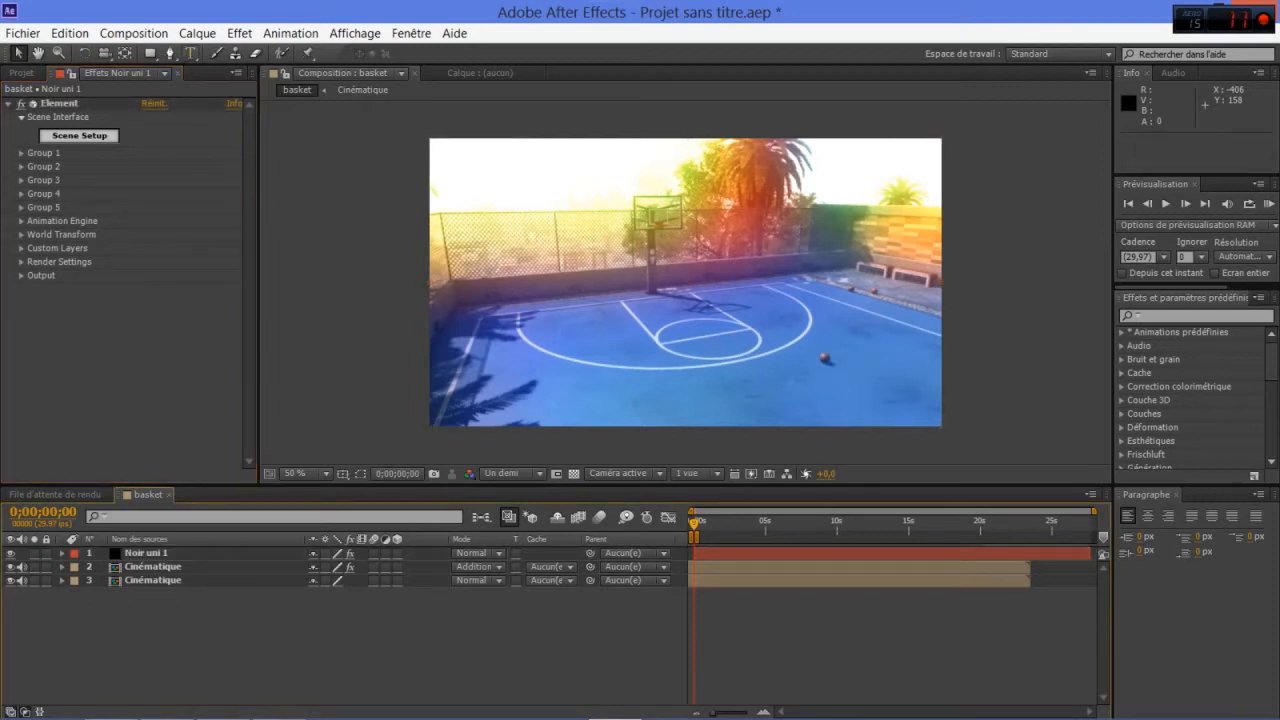
pyautogui.click(147, 553)
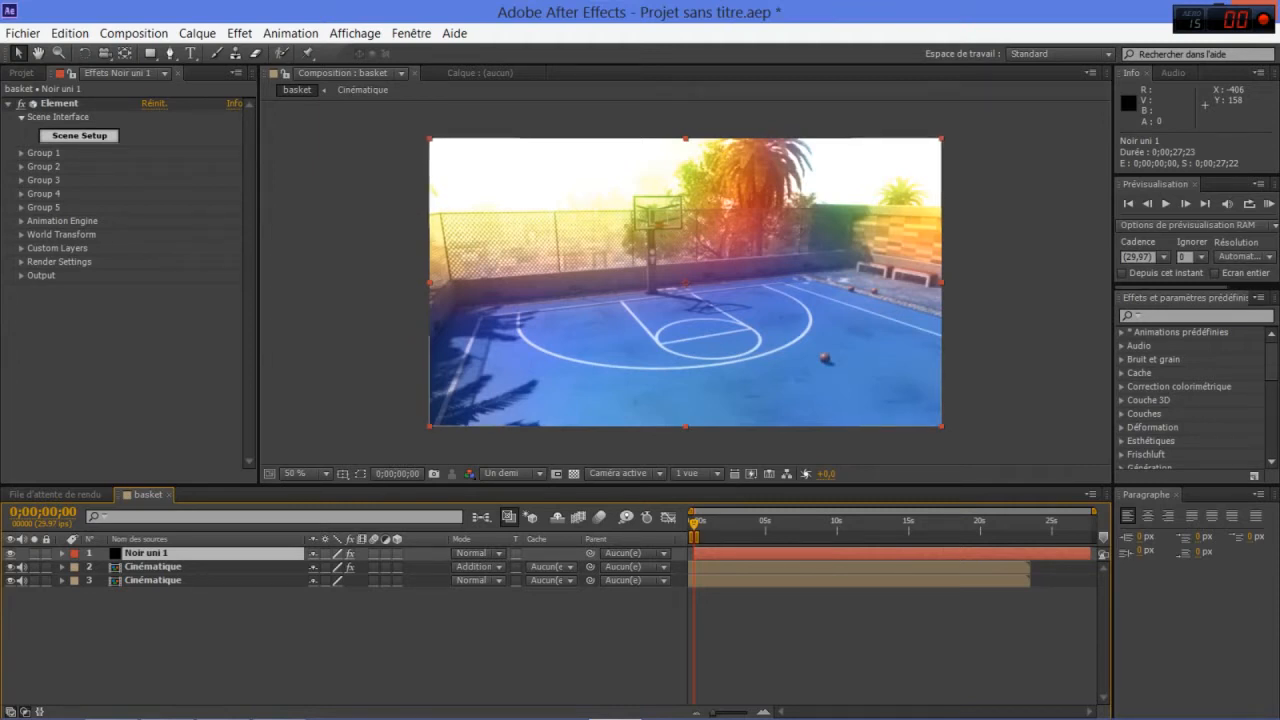
pyautogui.click(322, 635)
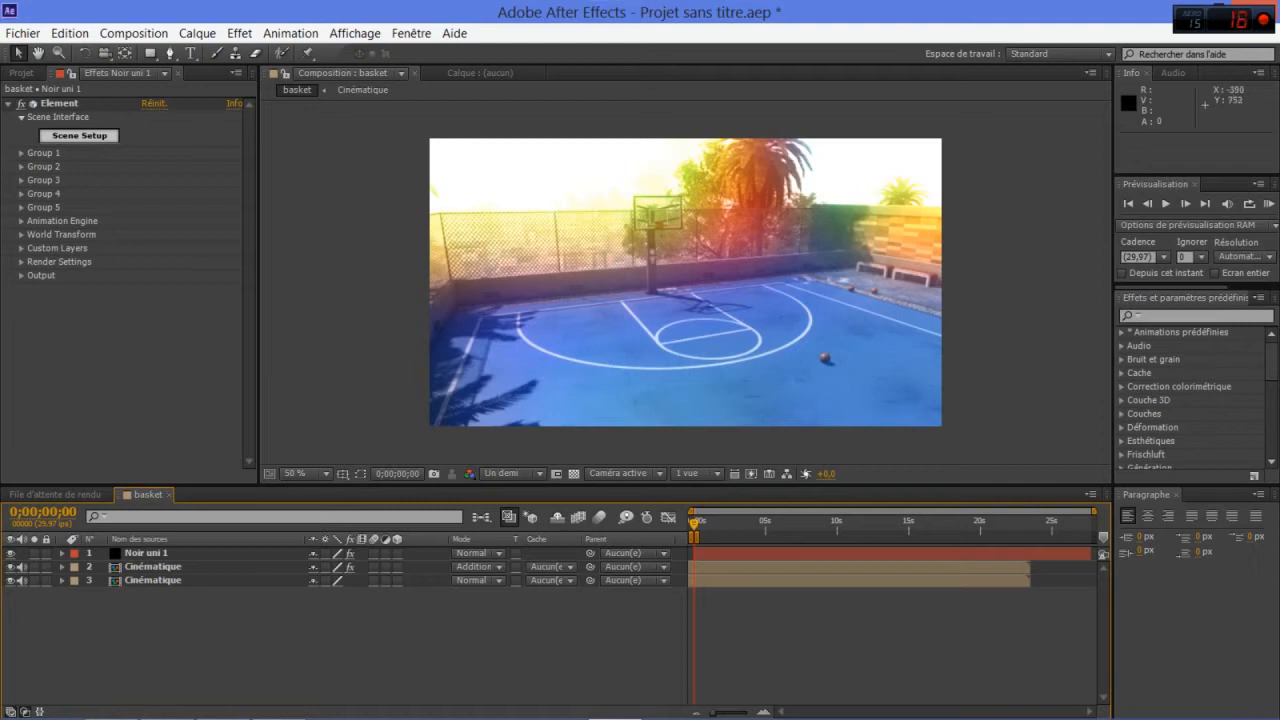
# - Create a text layer reading BASKET at 105 px font size, centre it over the court and deselect it
pyautogui.click(190, 53)
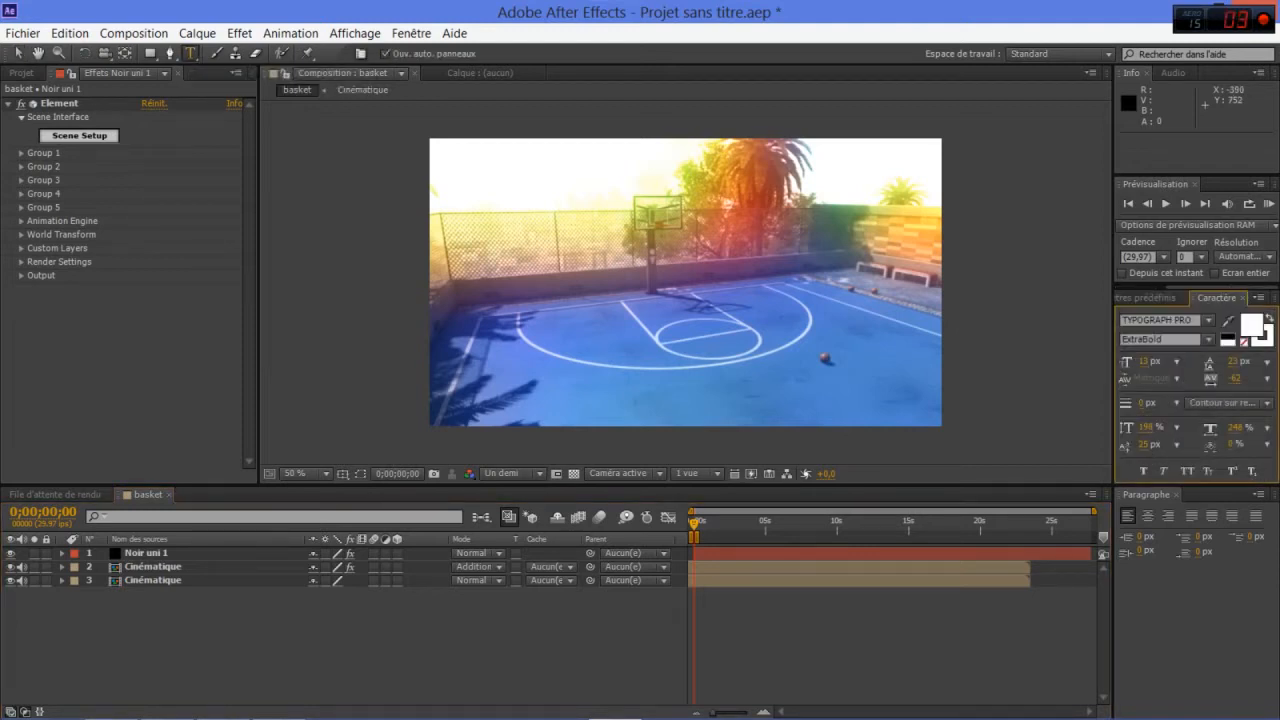
pyautogui.click(578, 302)
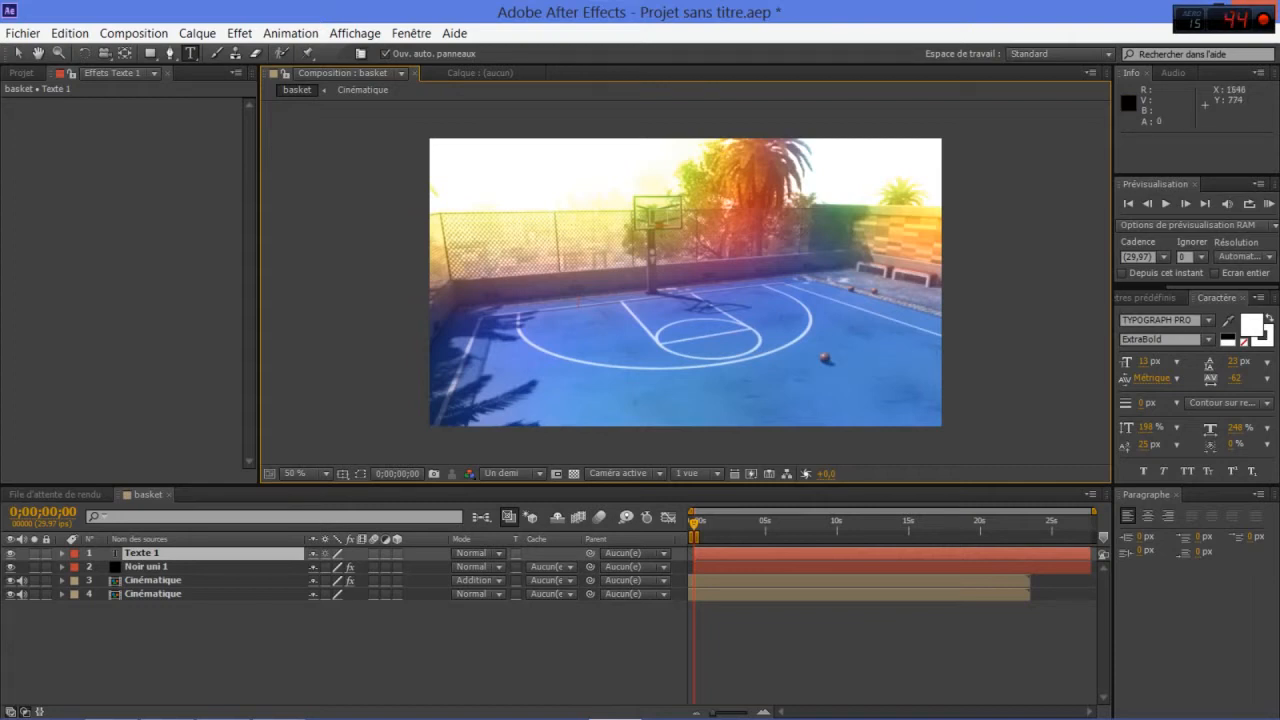
pyautogui.click(1143, 362)
pyautogui.write('183')
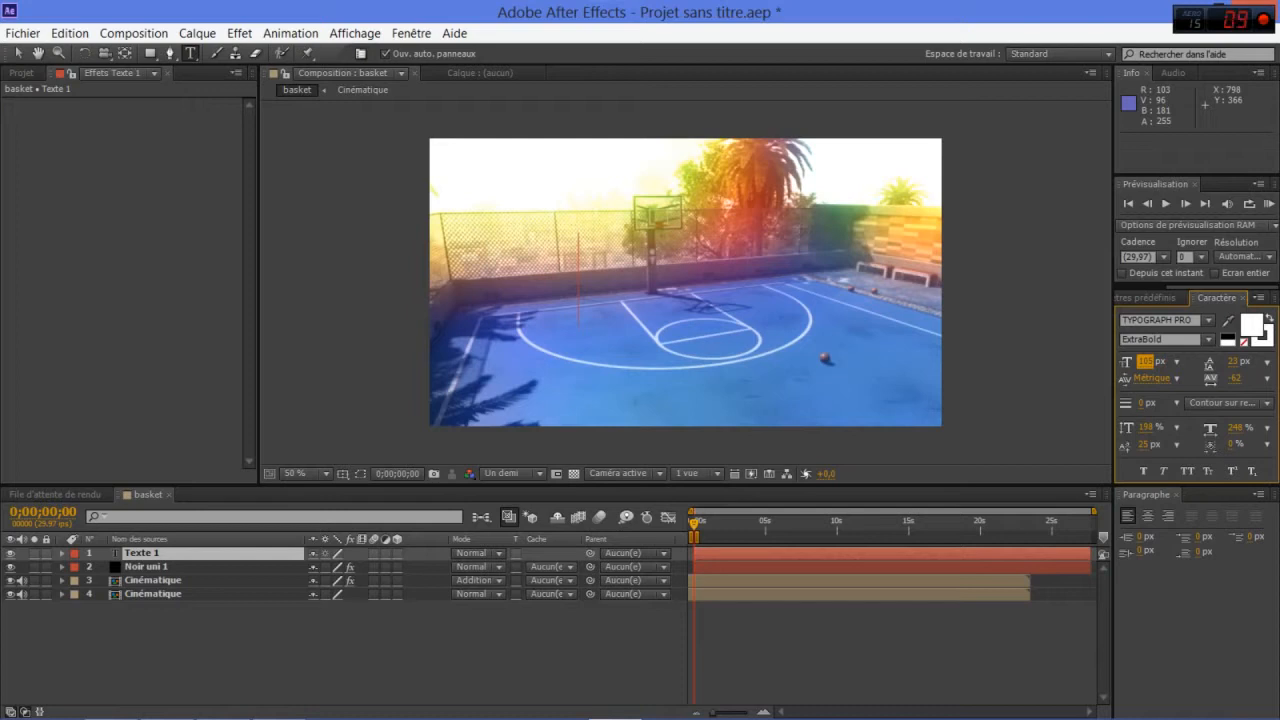
pyautogui.press('Return')
pyautogui.write('BAS')
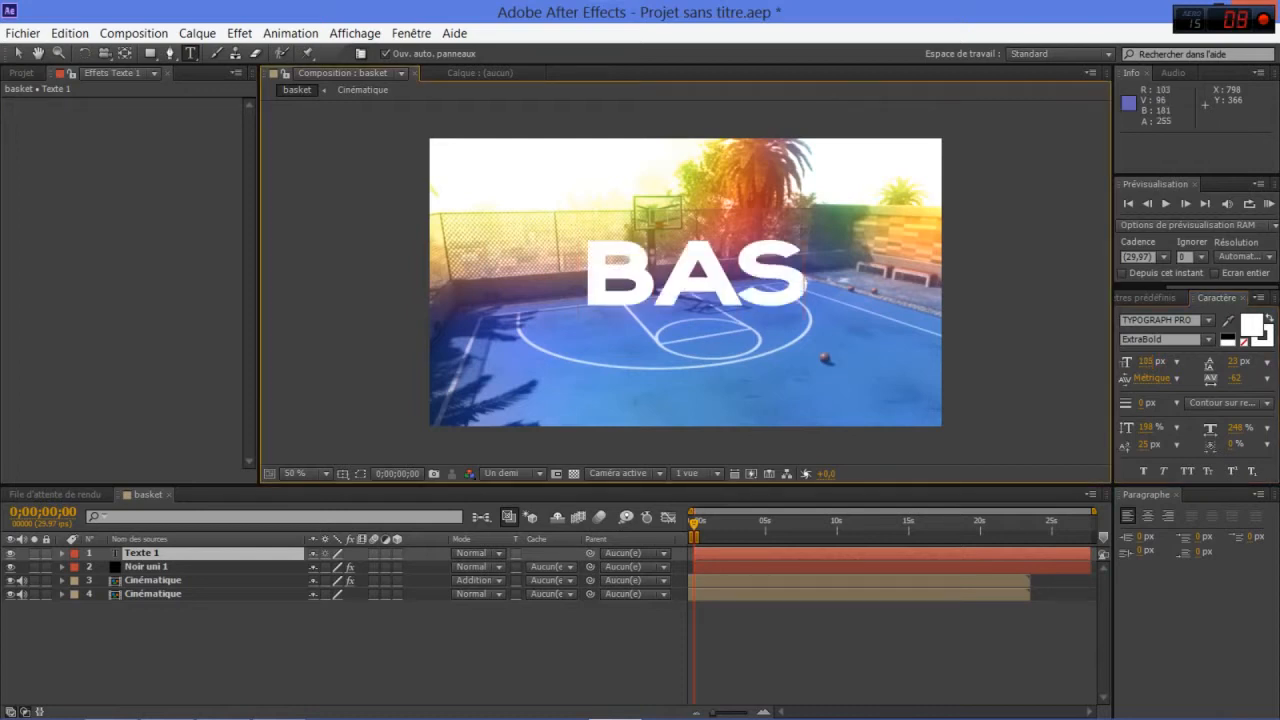
pyautogui.write('KE')
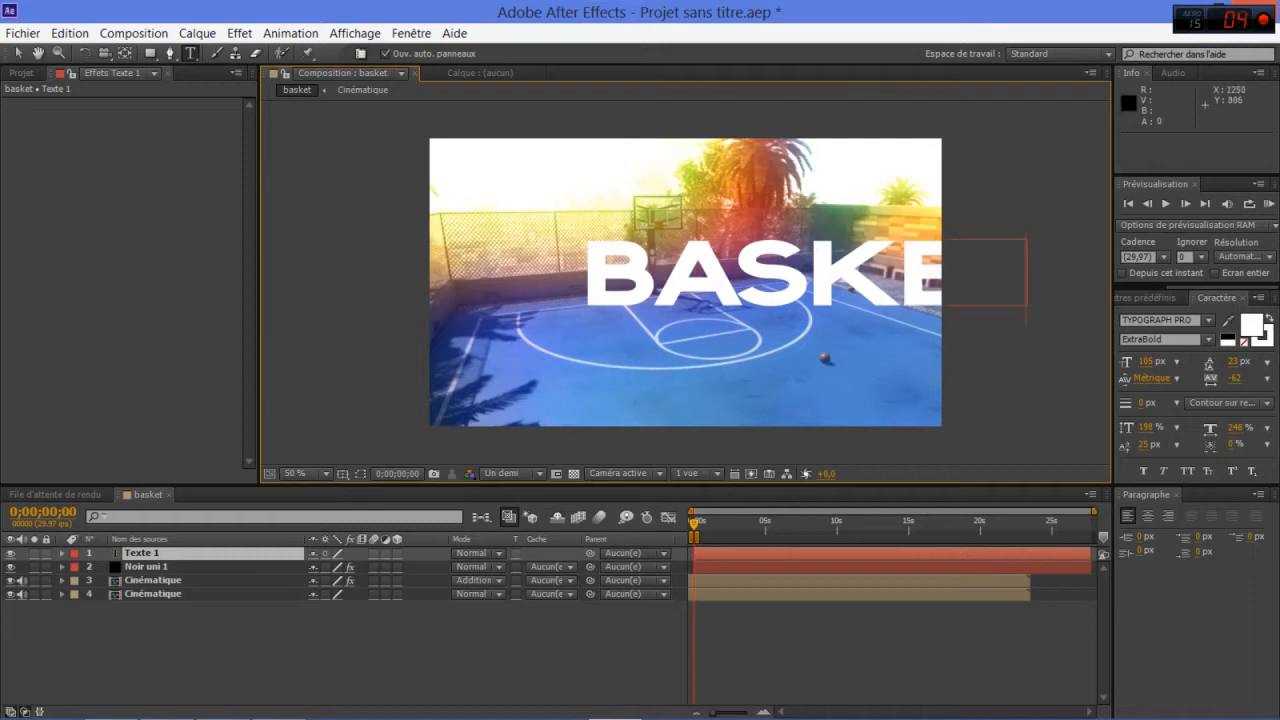
pyautogui.moveTo(970, 460); pyautogui.dragTo(857, 478)
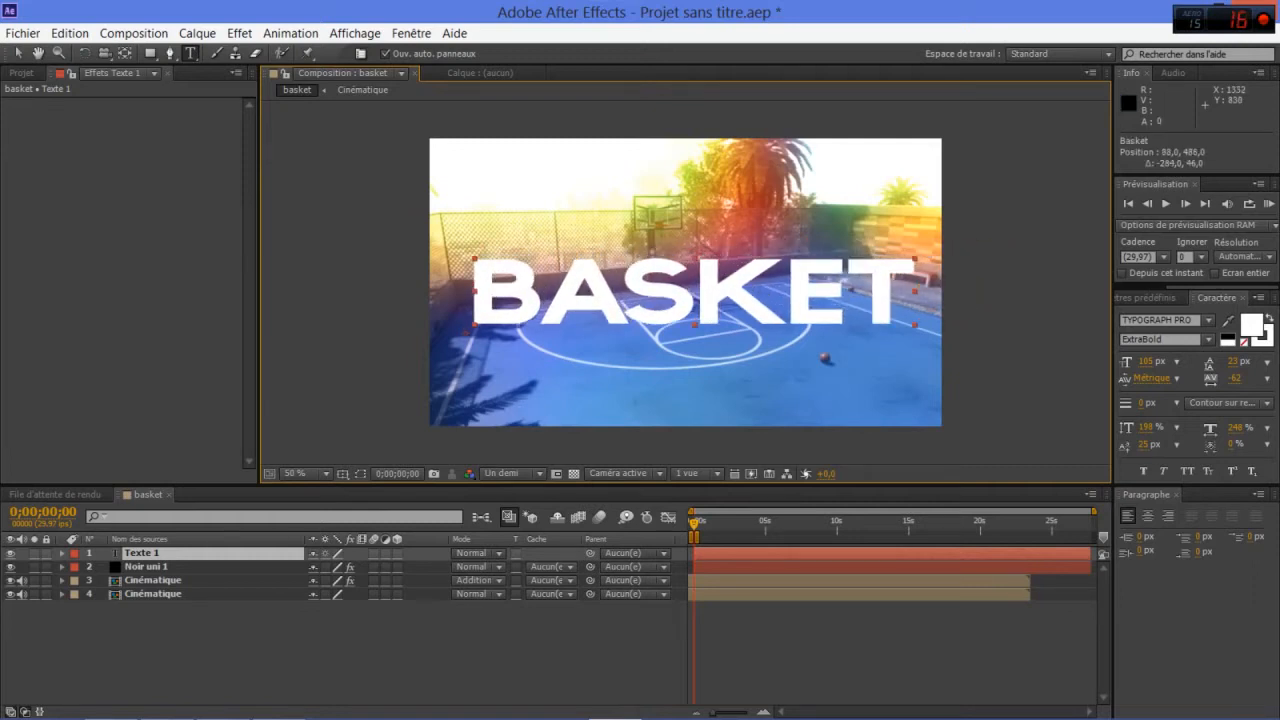
pyautogui.click(940, 640)
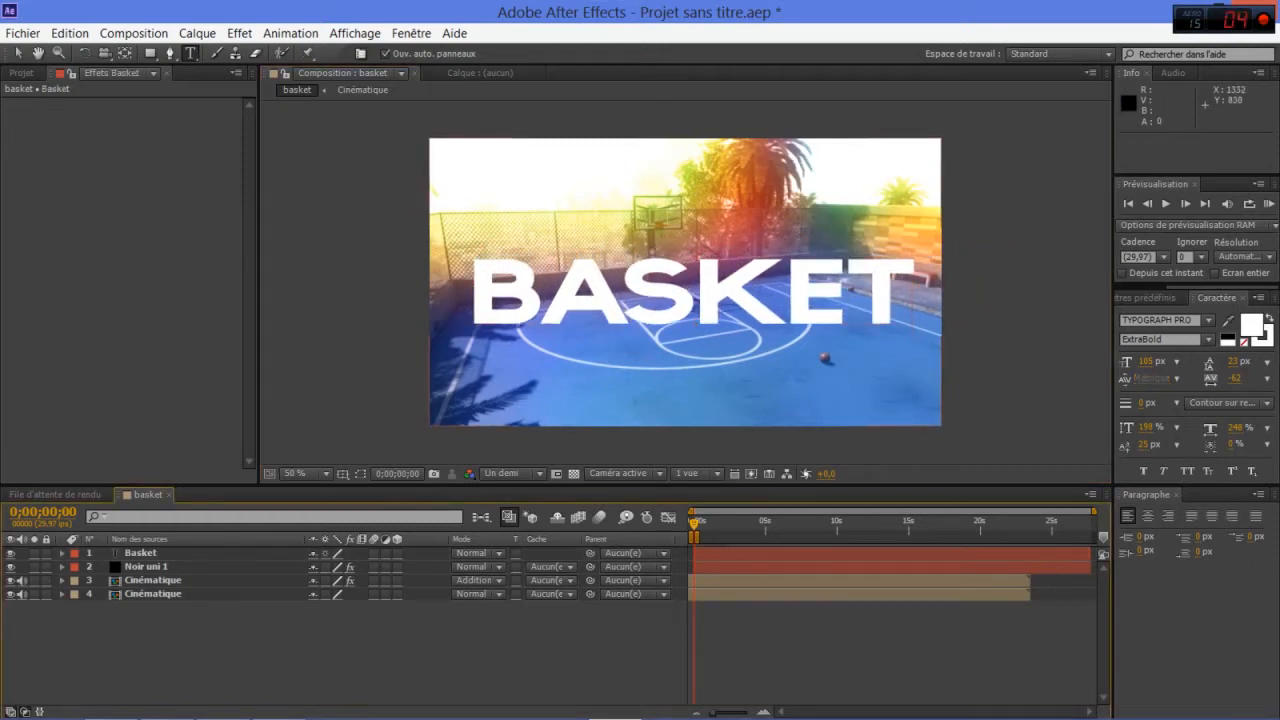
# - Hide the Basket text layer in the composition
pyautogui.click(147, 567)
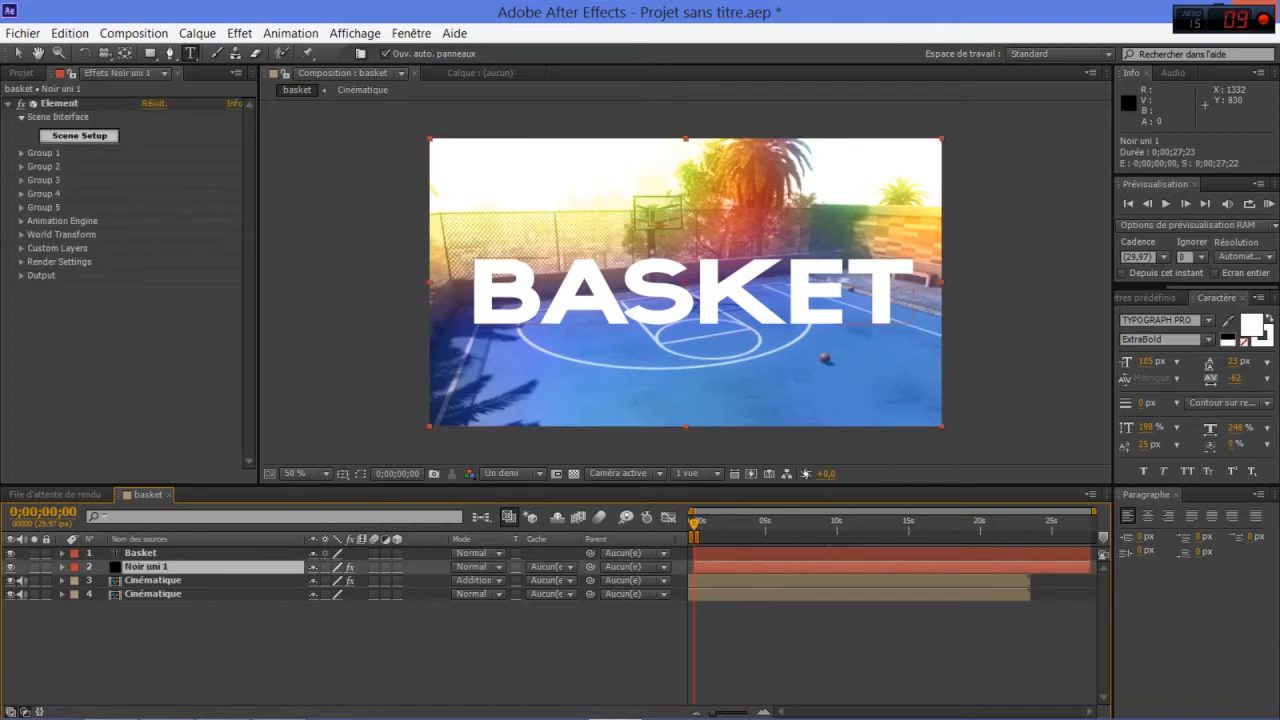
pyautogui.click(10, 553)
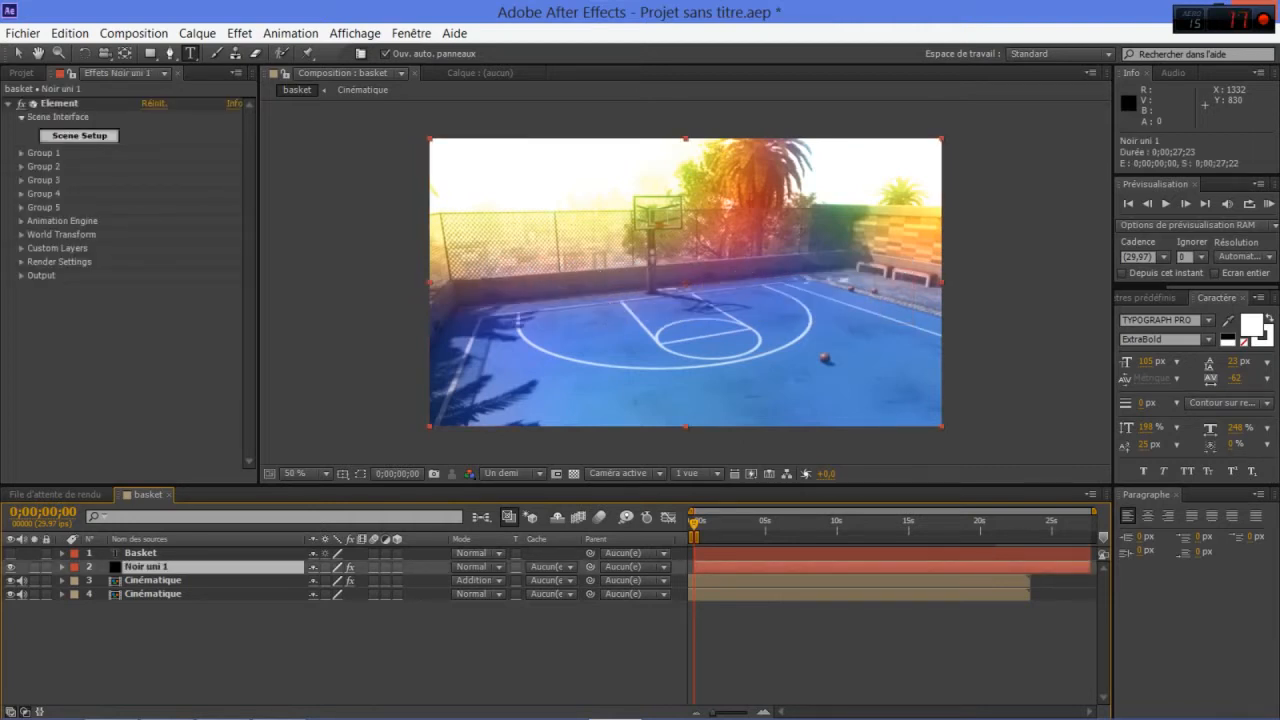
pyautogui.click(10, 553)
pyautogui.click(10, 553)
pyautogui.click(10, 553)
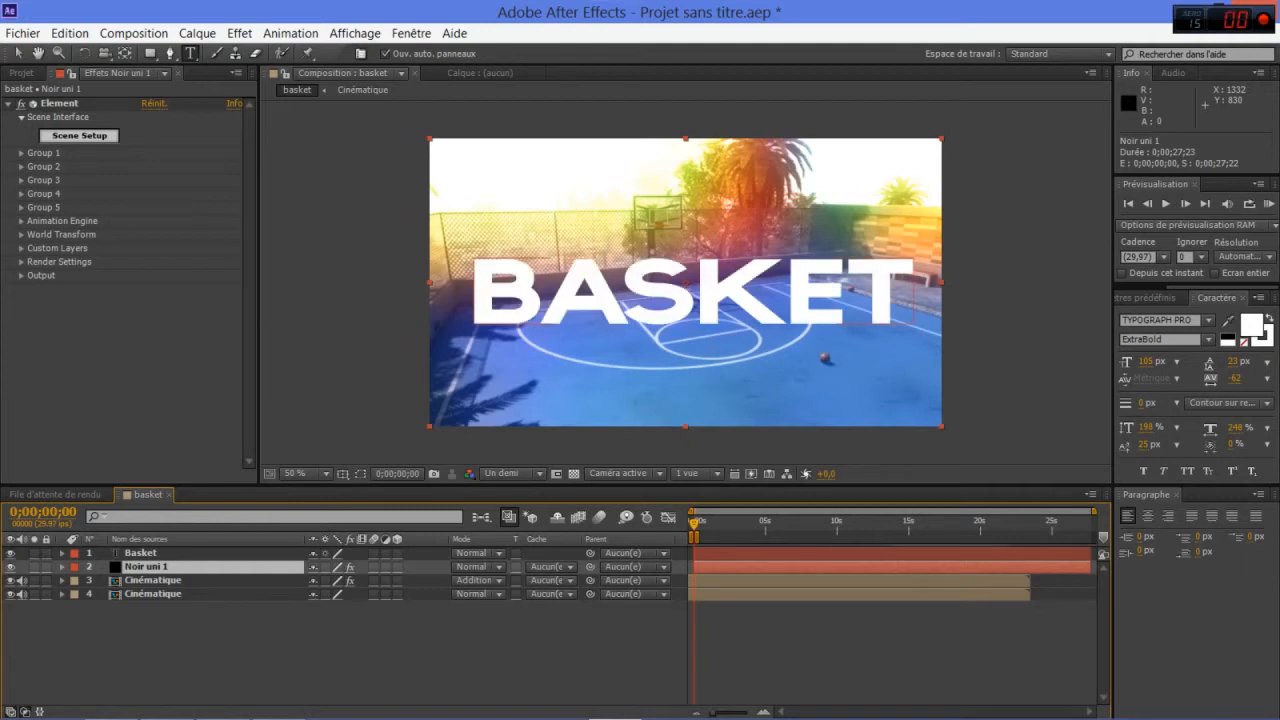
pyautogui.click(141, 553)
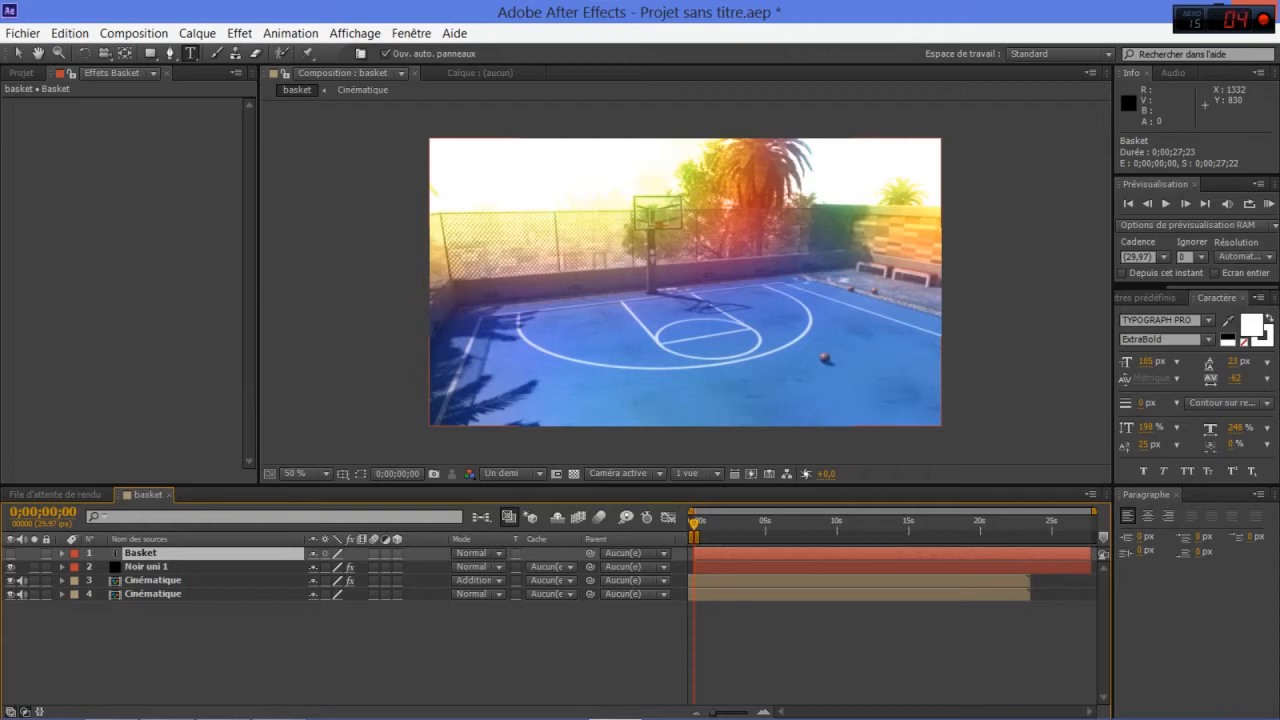
# - Assign the Basket text layer as Path Layer 1 in the custom text and masks of the black solid's Element effect
pyautogui.click(147, 567)
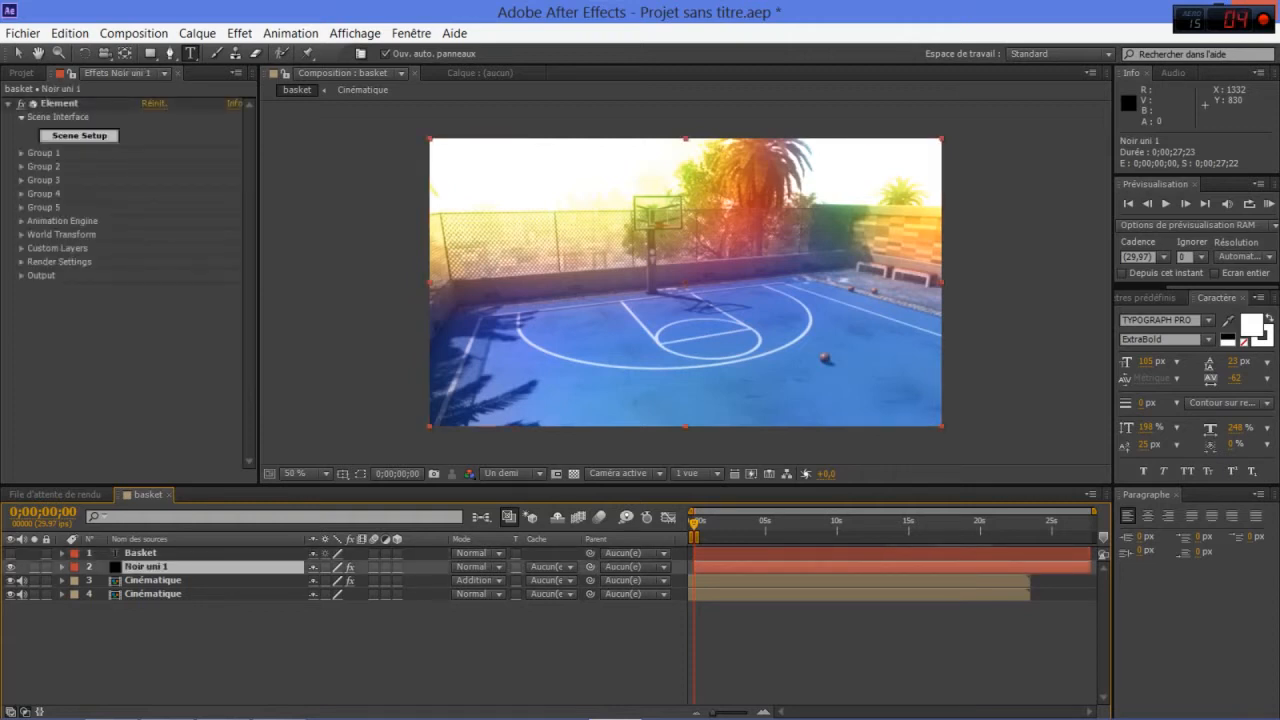
pyautogui.click(21, 248)
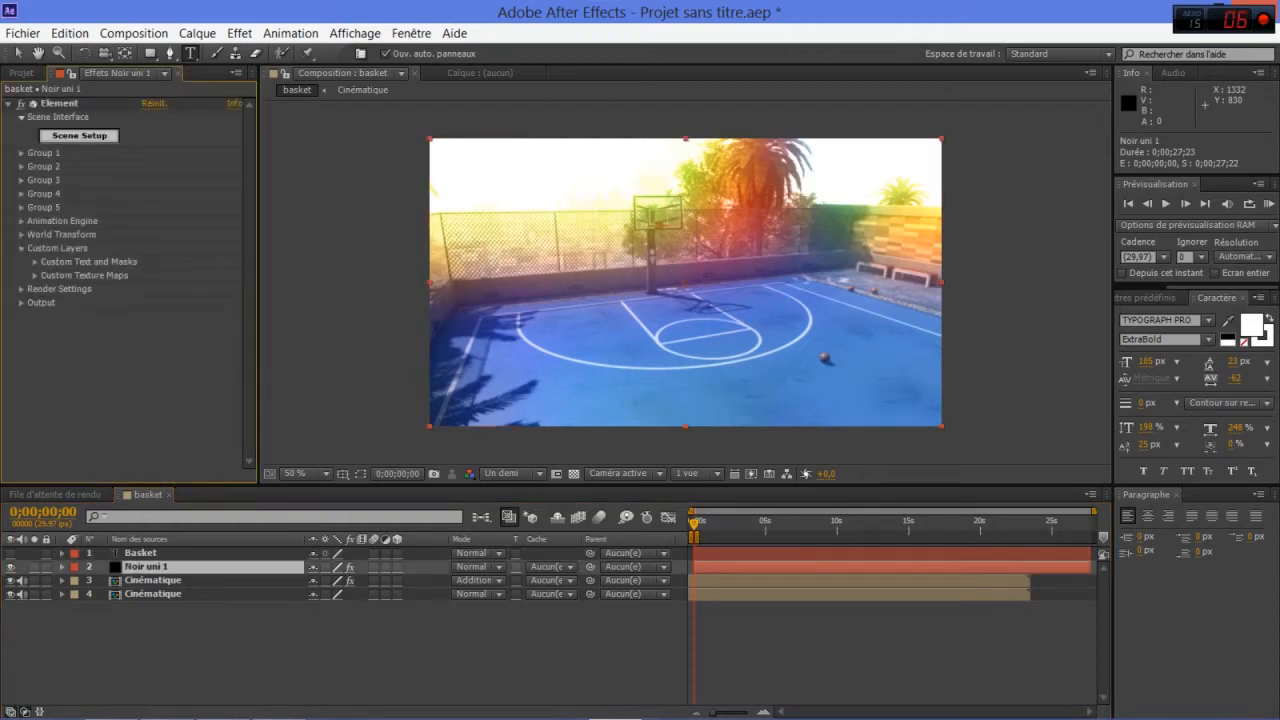
pyautogui.click(35, 262)
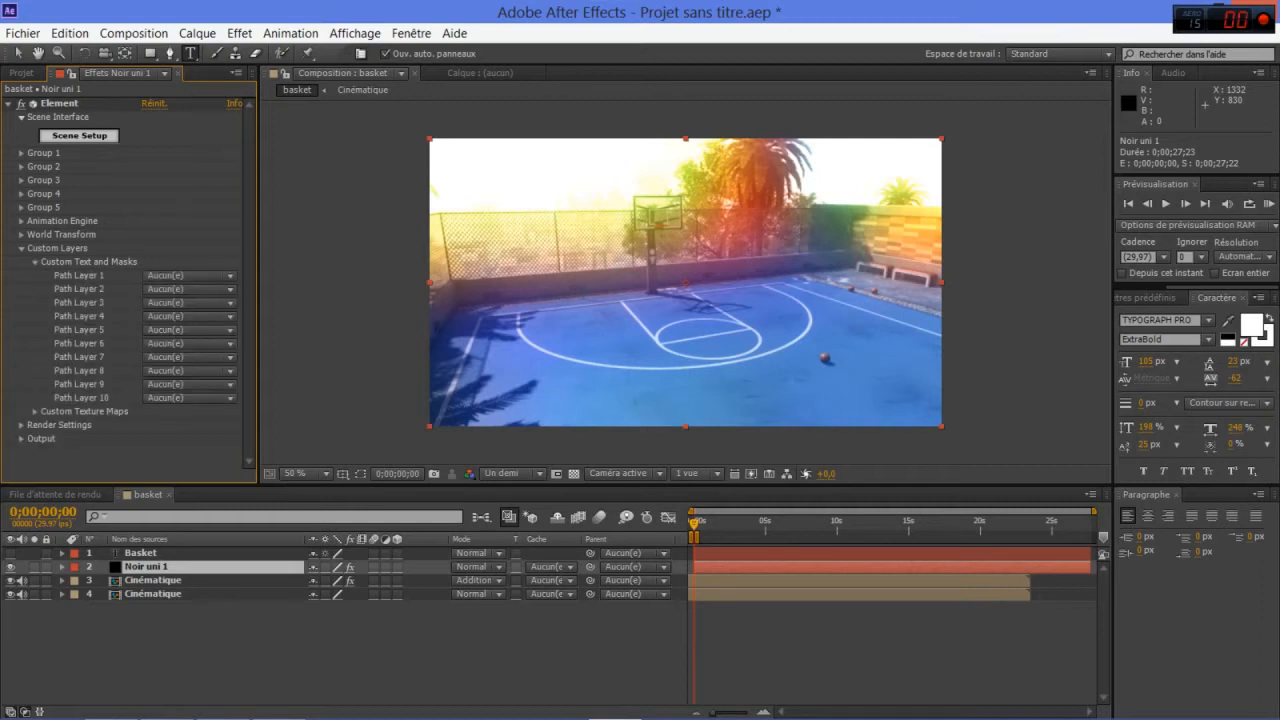
pyautogui.click(190, 276)
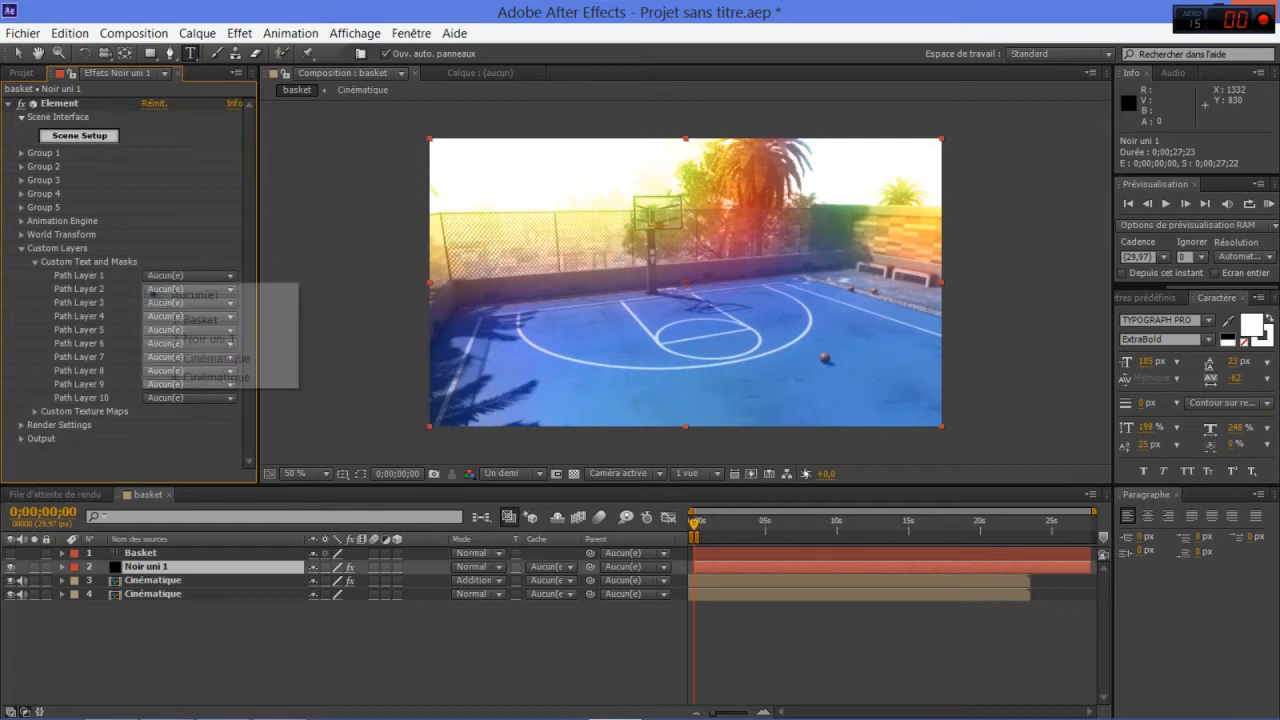
pyautogui.click(200, 319)
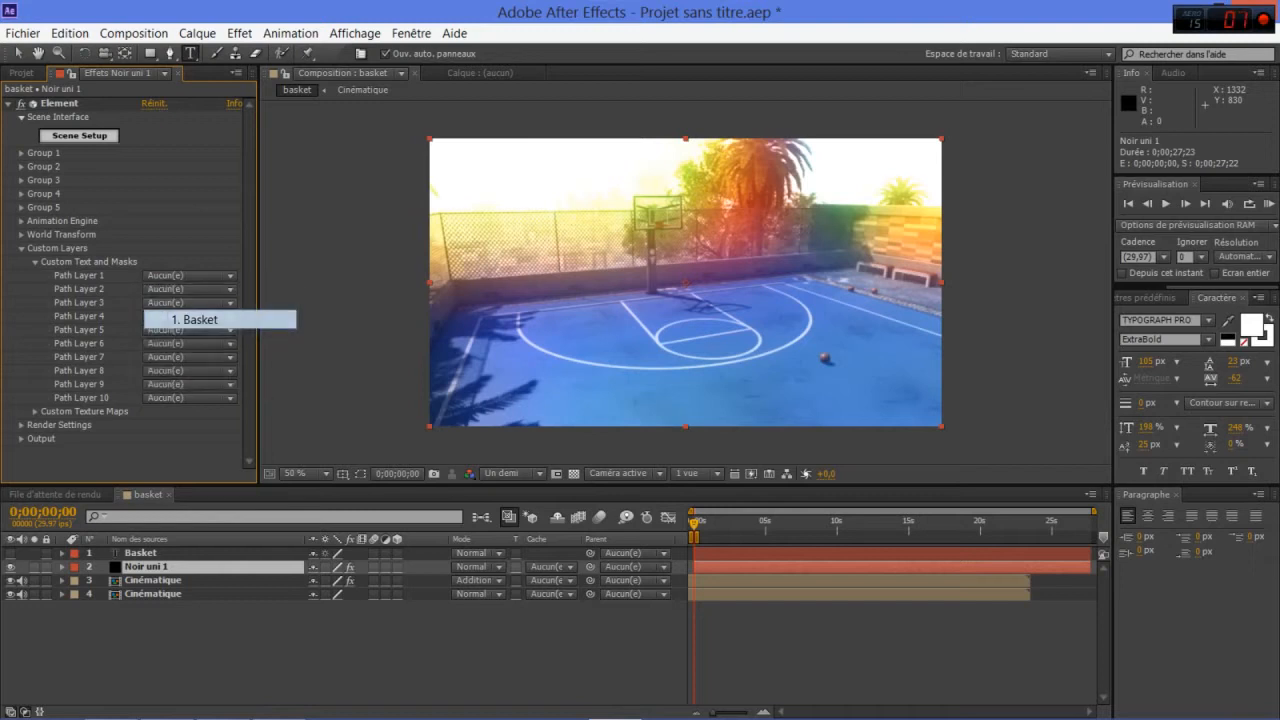
pyautogui.click(21, 248)
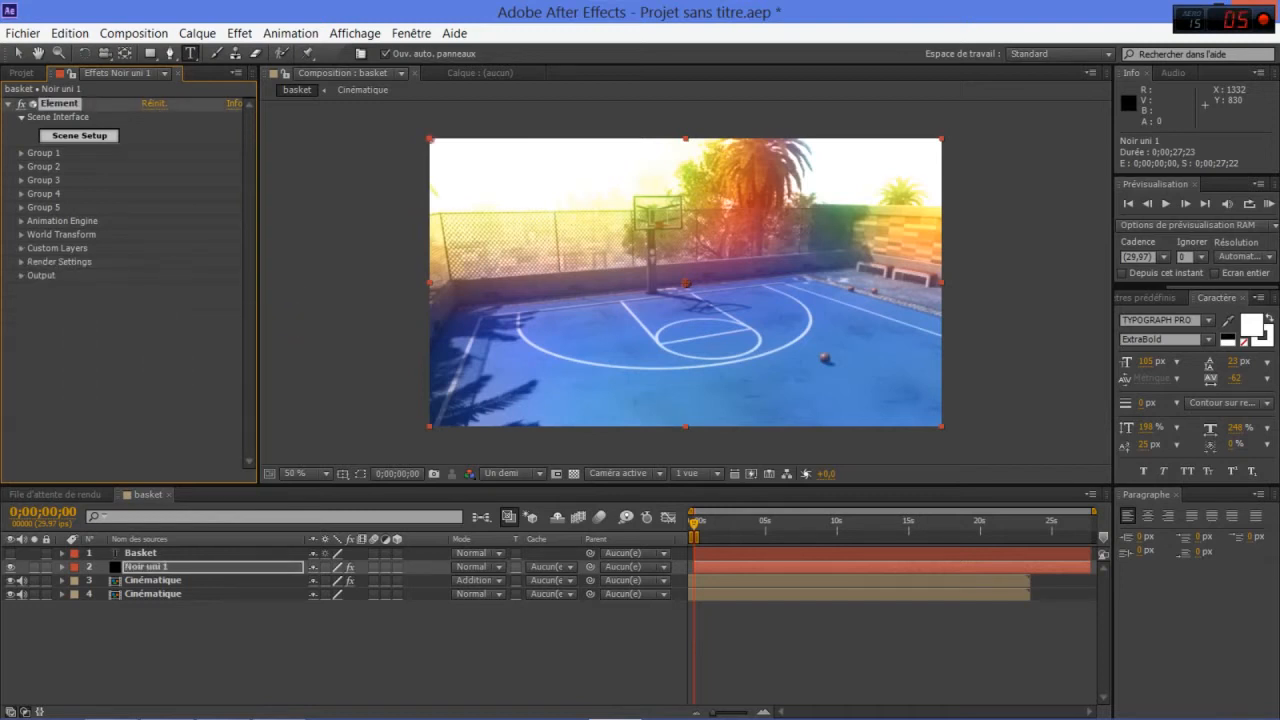
# - Extrude the BASKET text in Element's Scene Setup and apply the Gold_Rim bevel preset to it
pyautogui.click(79, 135)
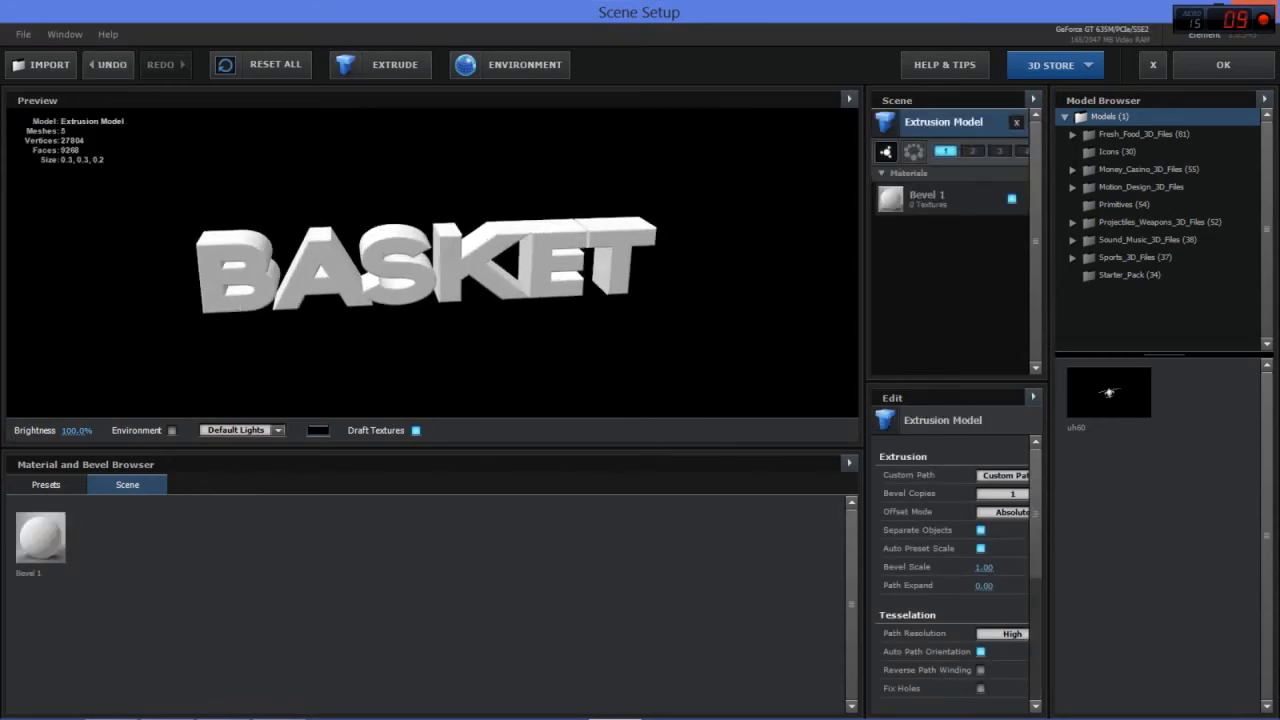
pyautogui.moveTo(430, 262); pyautogui.dragTo(532, 258)
pyautogui.click(46, 485)
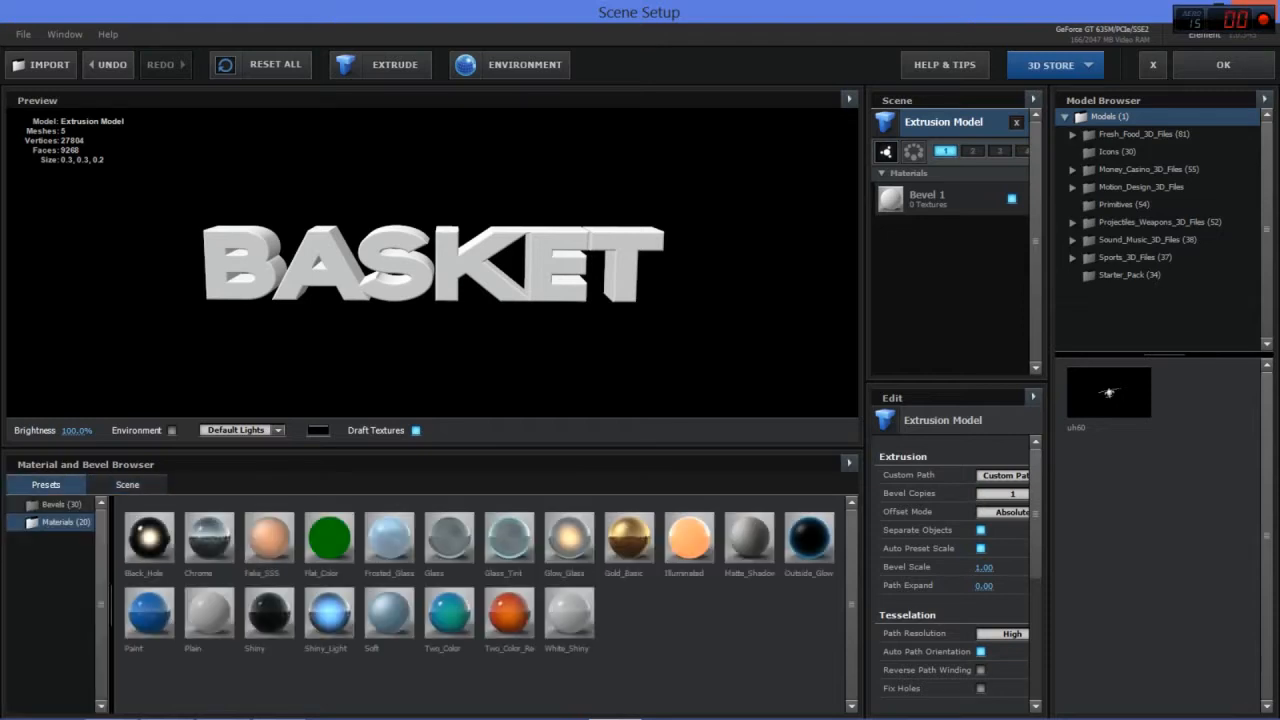
pyautogui.click(60, 504)
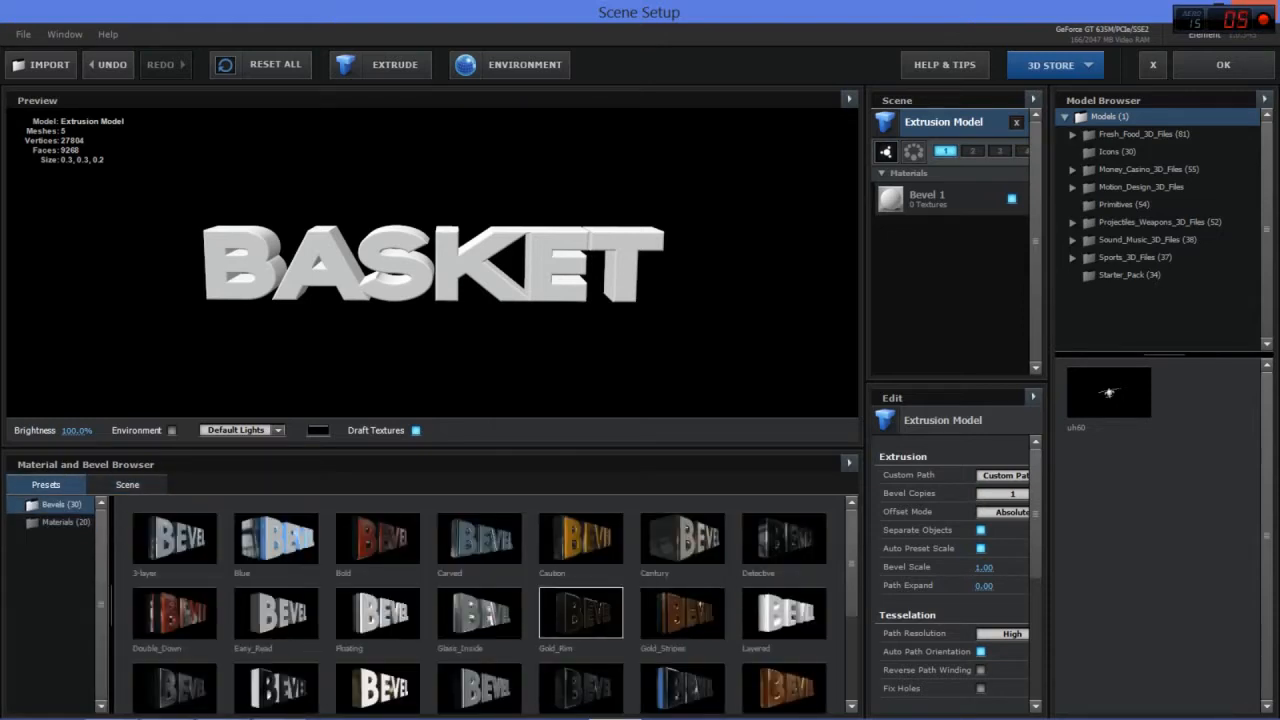
pyautogui.click(581, 612)
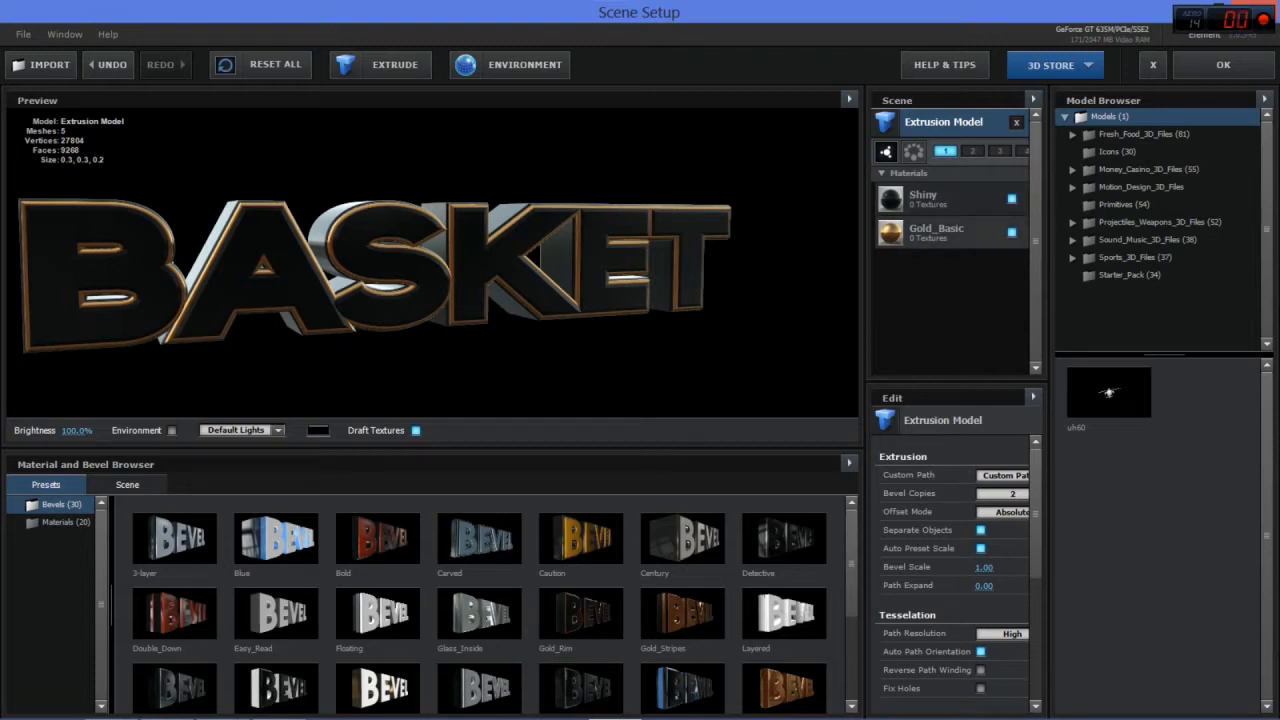
# - Review the Shiny material's bevel, texture, basic, reflection, refraction and illumination settings
pyautogui.click(948, 199)
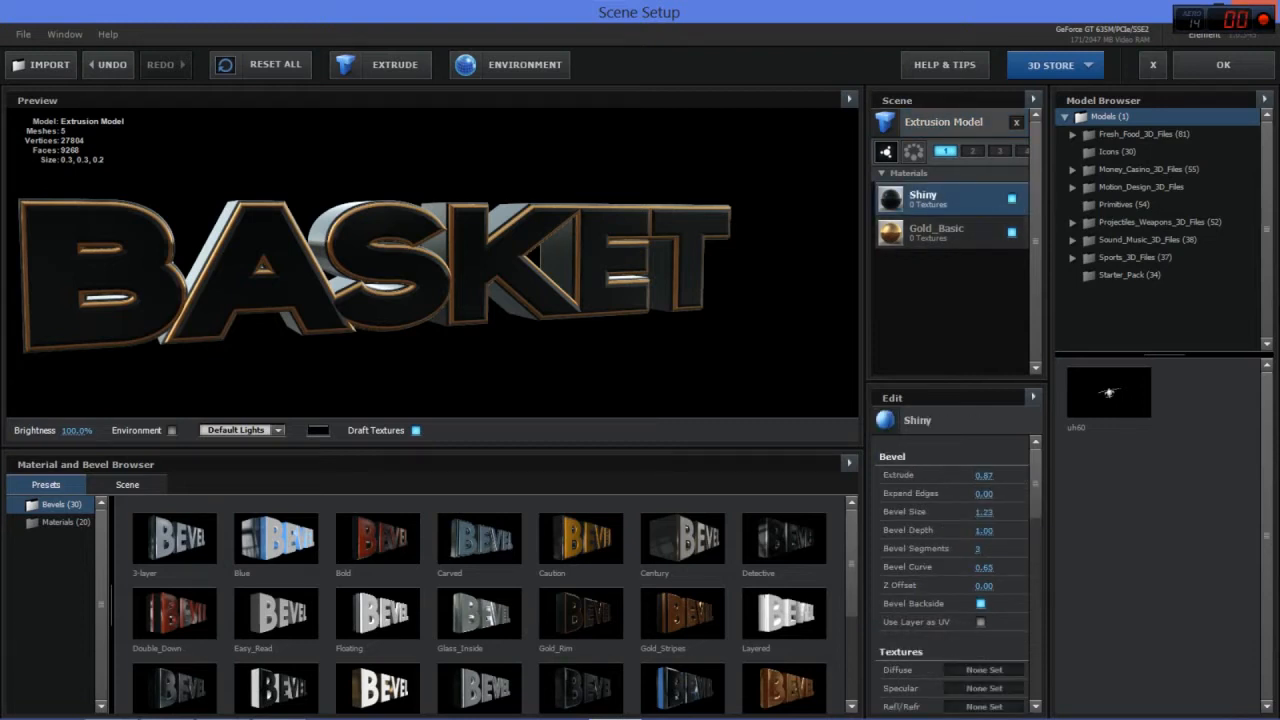
pyautogui.scroll(-3, 952, 579)
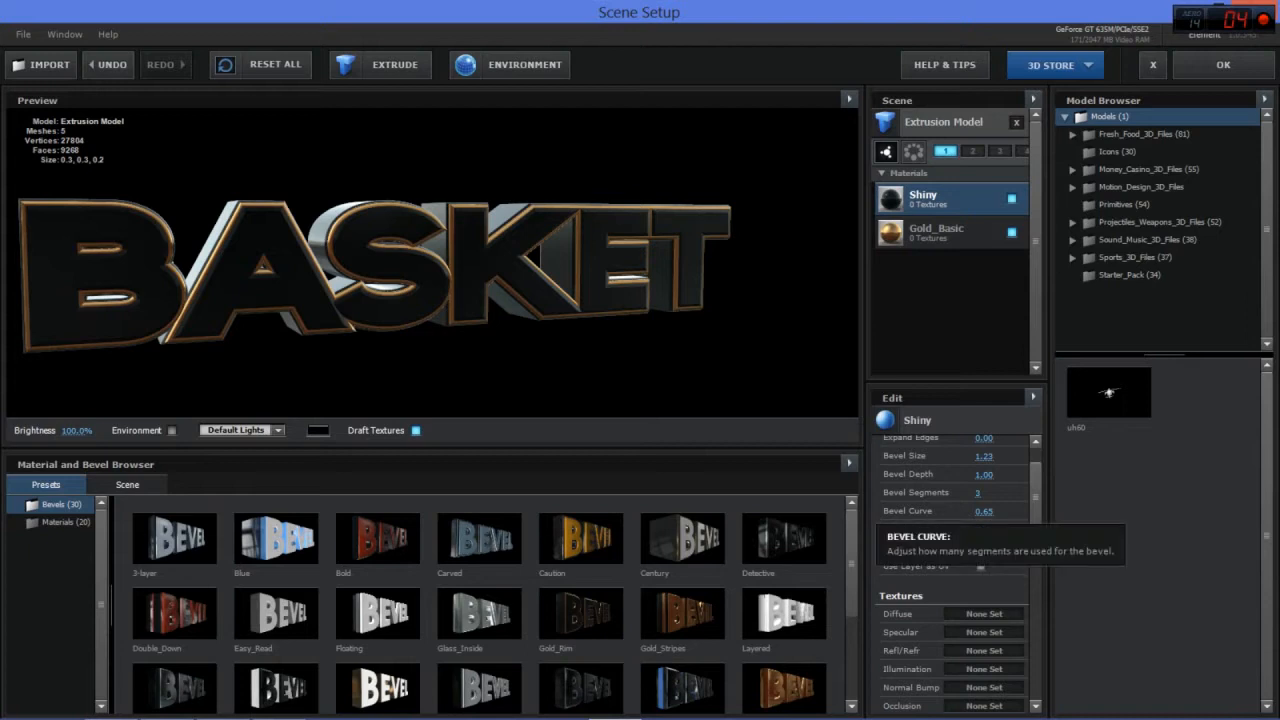
pyautogui.scroll(-9, 952, 560)
pyautogui.scroll(-12, 952, 560)
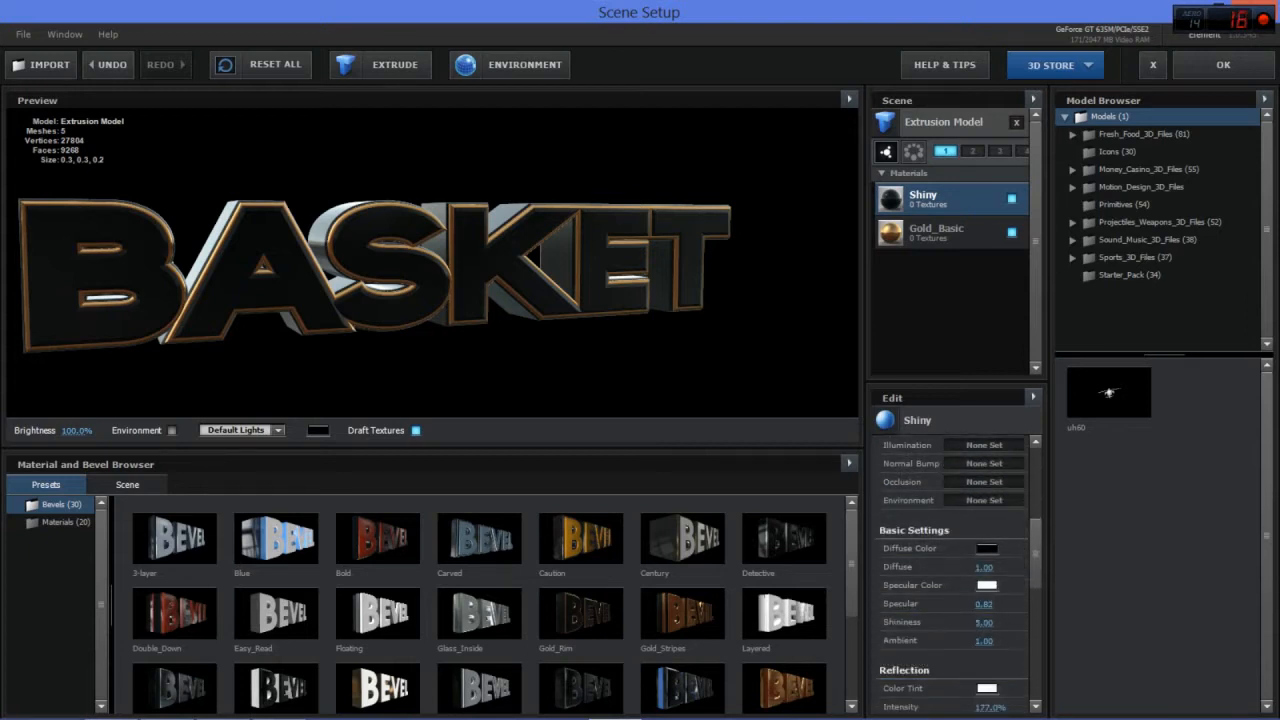
pyautogui.scroll(-6, 952, 573)
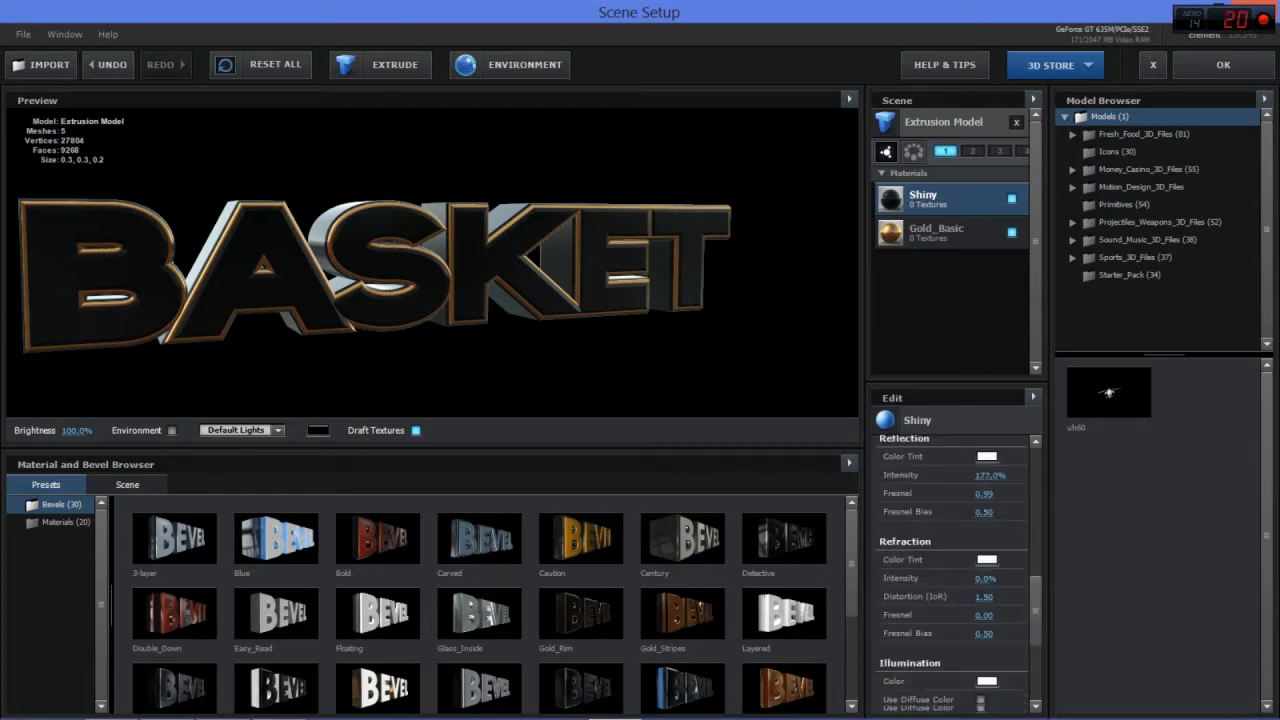
pyautogui.scroll(-5, 952, 573)
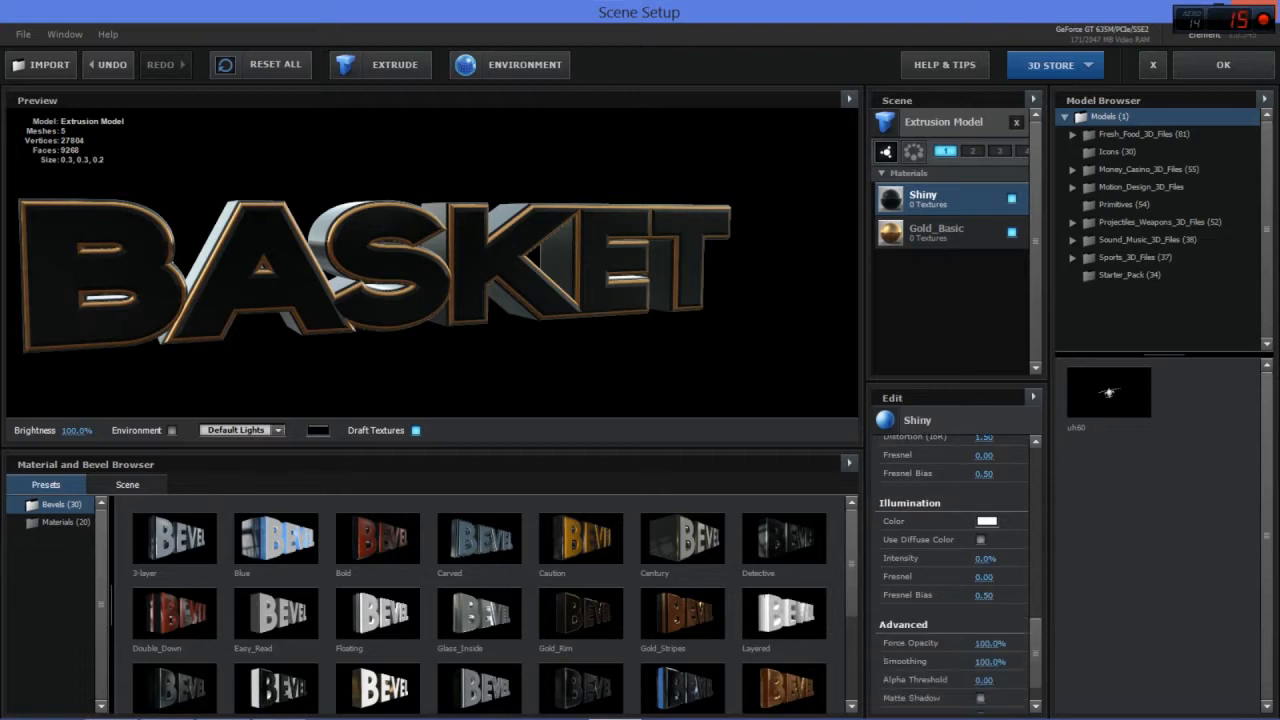
pyautogui.scroll(20, 952, 573)
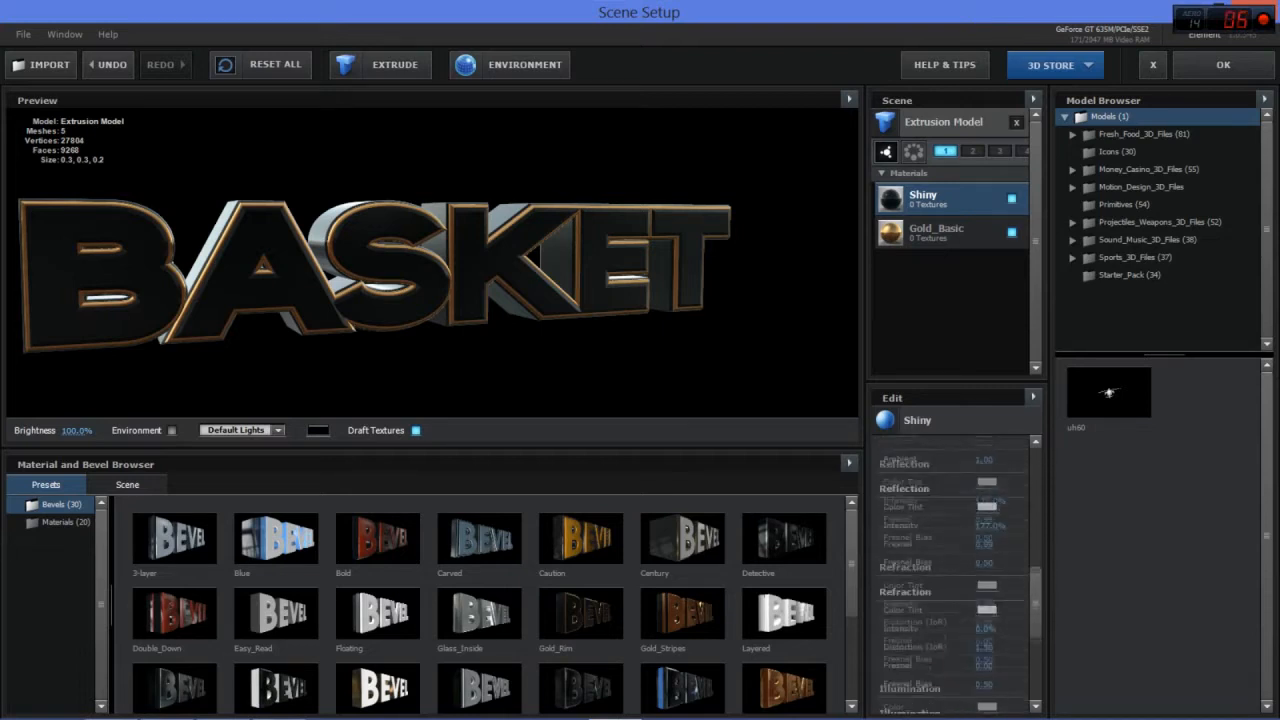
pyautogui.scroll(-4, 952, 573)
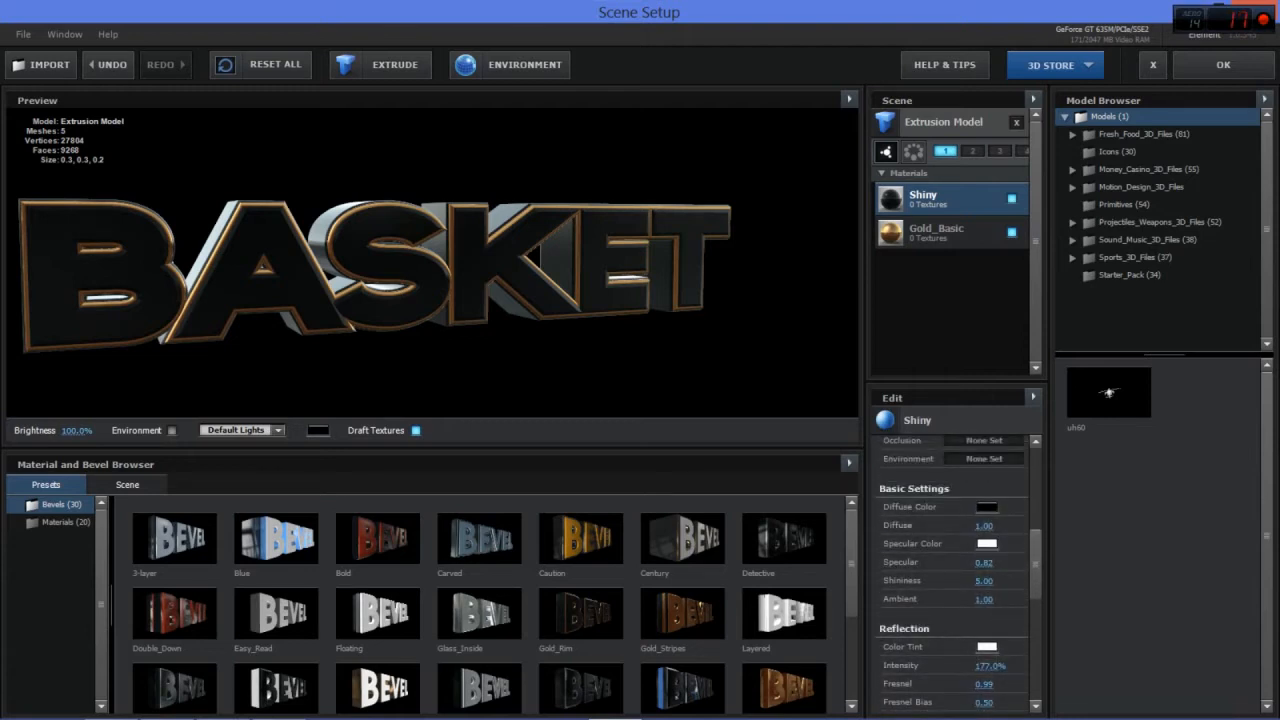
pyautogui.scroll(1, 952, 573)
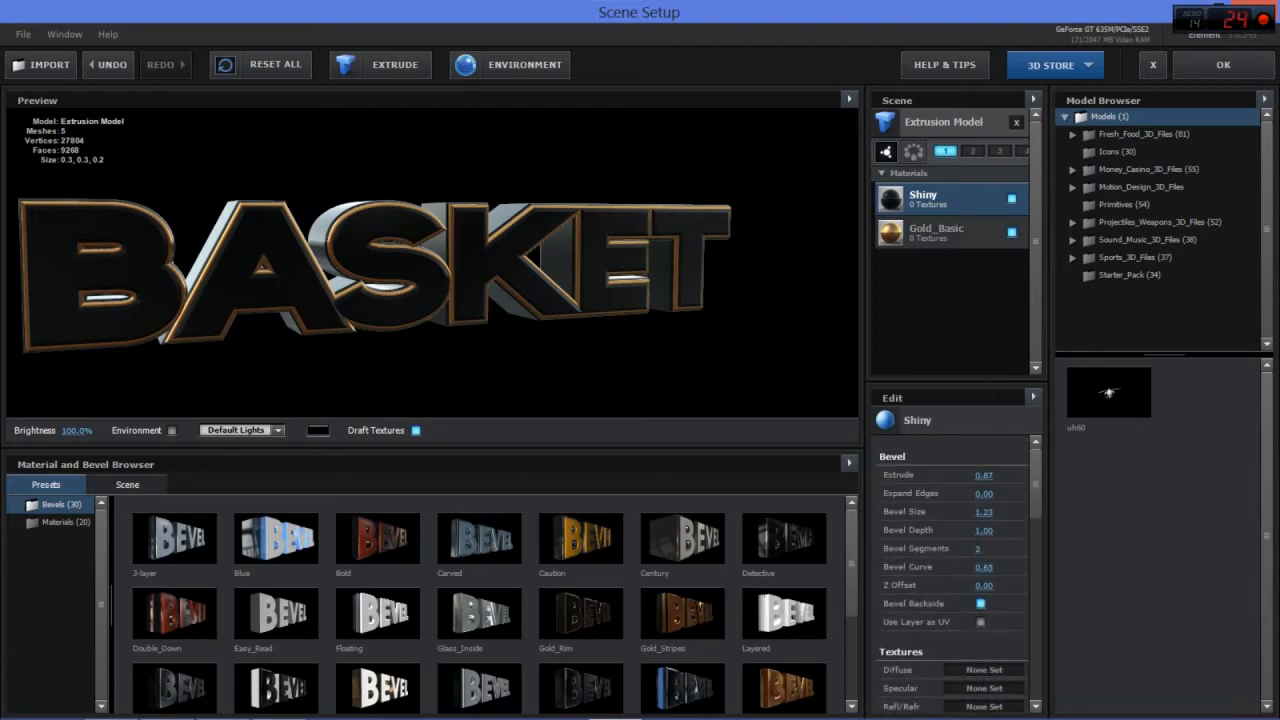
# - Review the Gold_Basic material's bevel, texture, colour and illumination settings, ending on the extrusion model's own settings
pyautogui.click(950, 232)
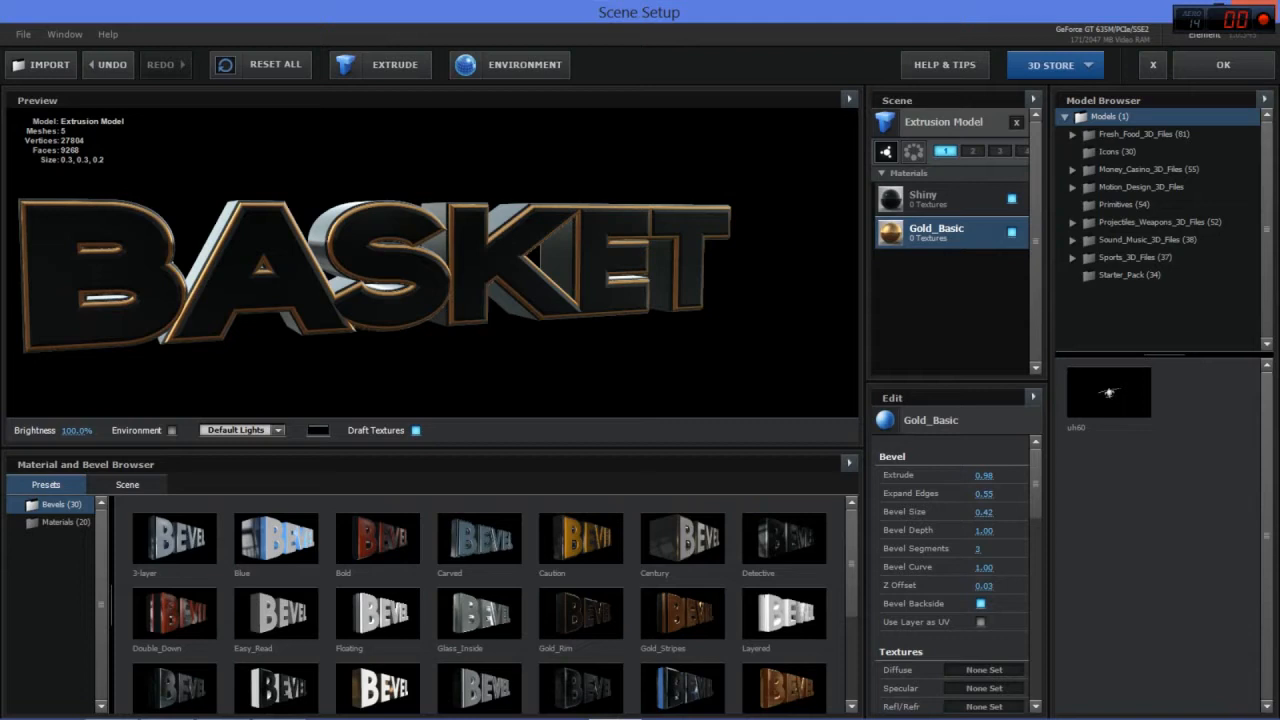
pyautogui.scroll(-1, 950, 540)
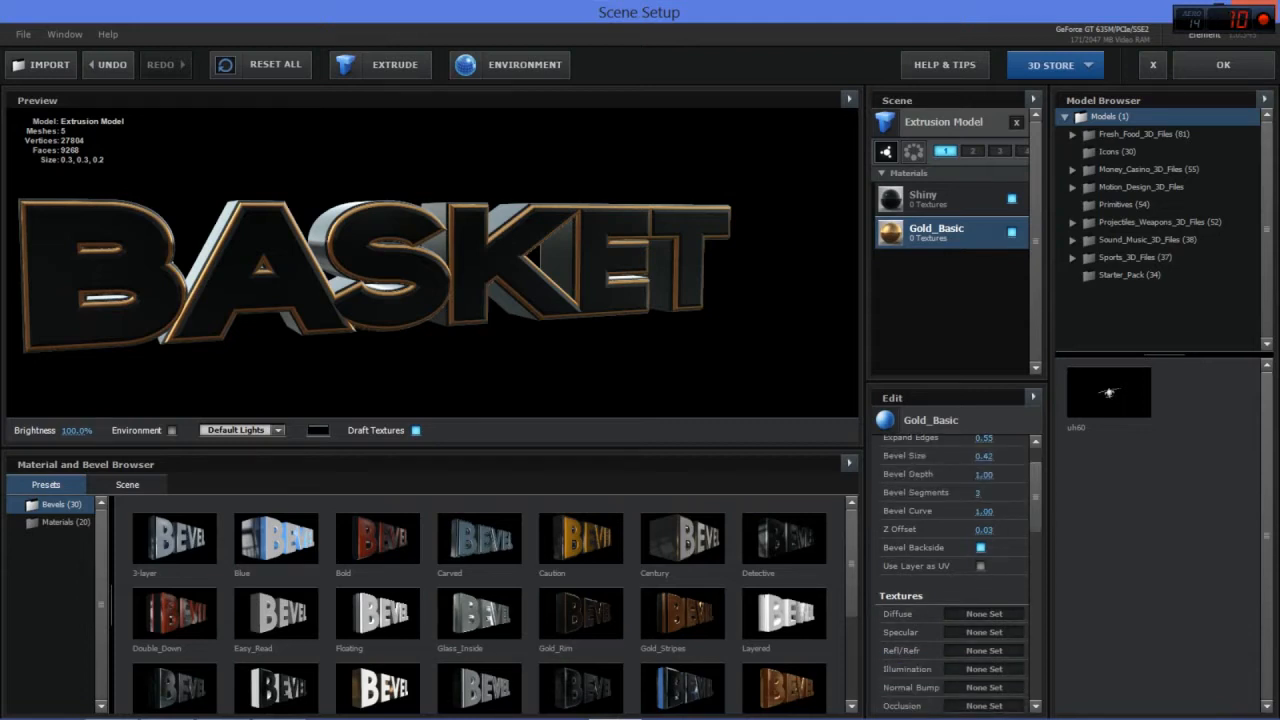
pyautogui.scroll(-5, 950, 570)
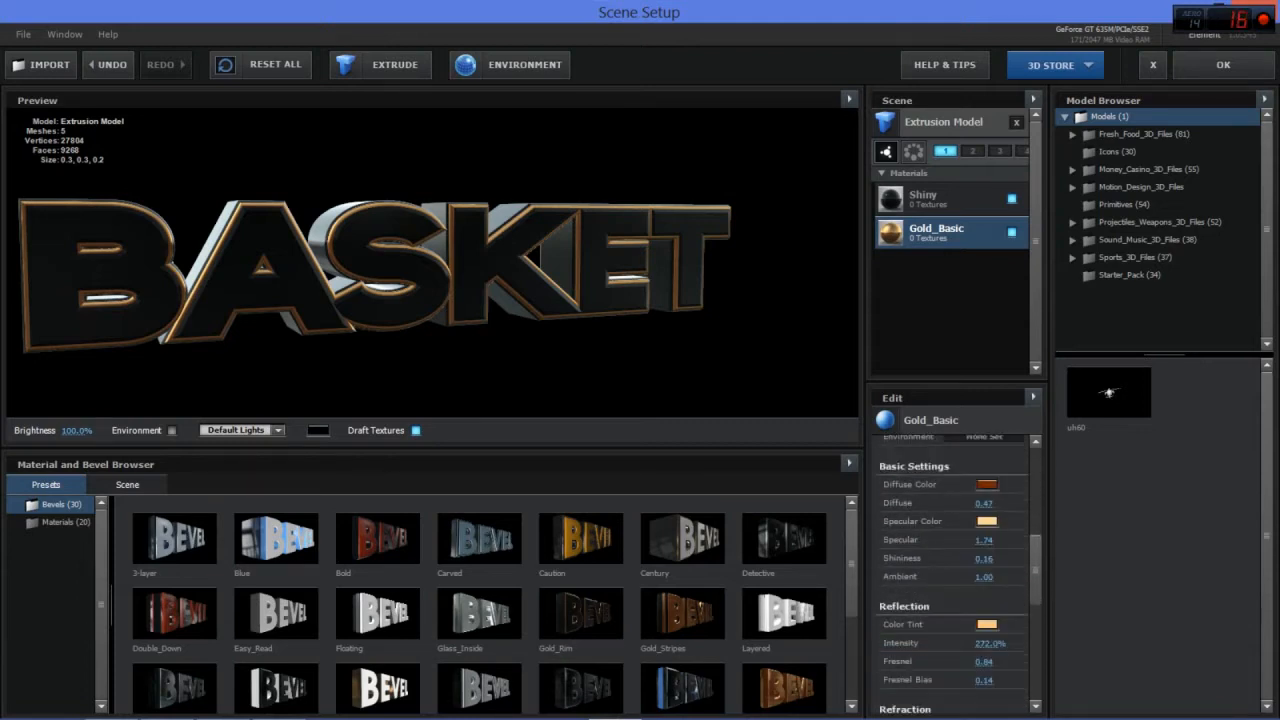
pyautogui.scroll(-4, 951, 570)
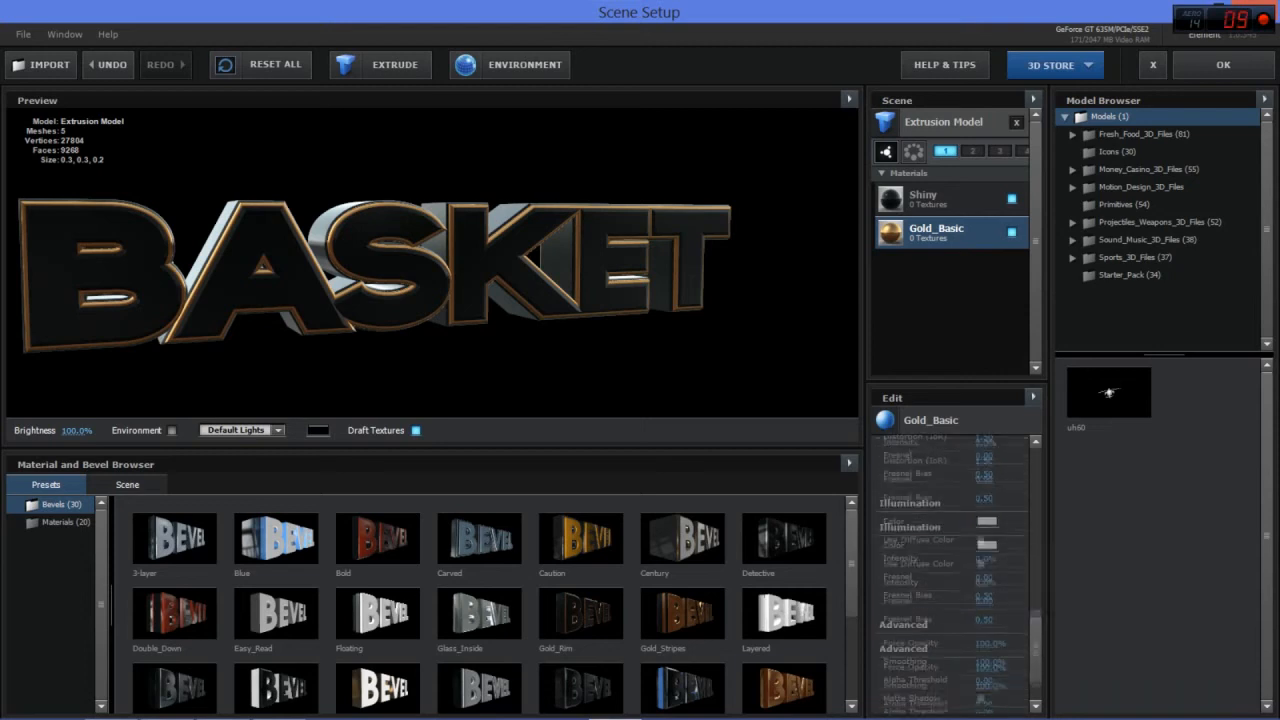
pyautogui.scroll(-1, 951, 570)
pyautogui.scroll(9, 951, 570)
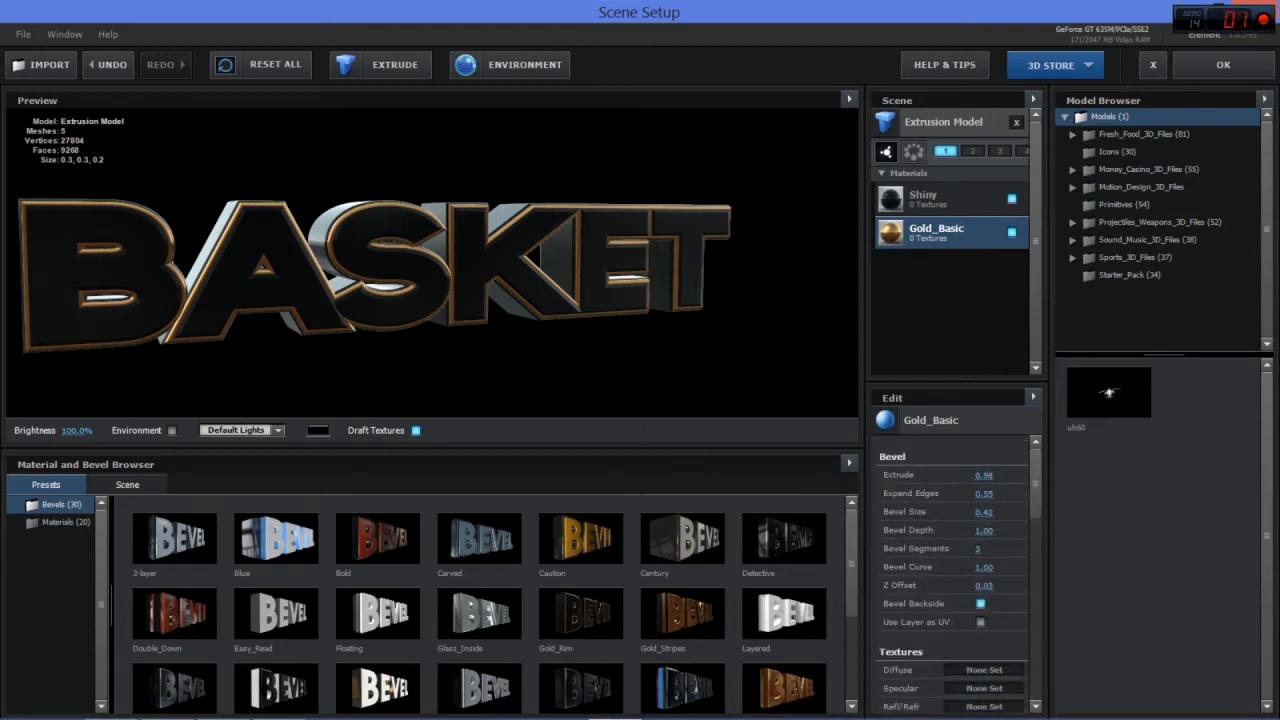
pyautogui.click(943, 122)
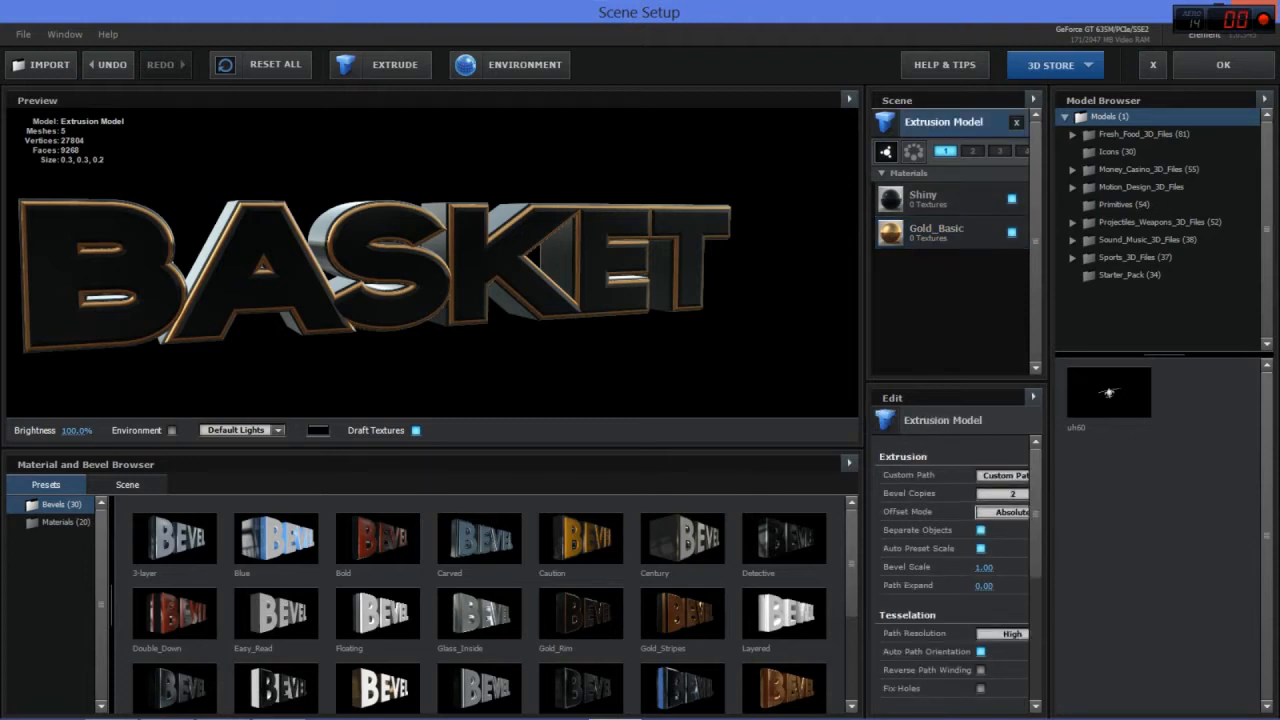
# - Examine the extruded BASKET model's settings and view it from another angle, and accept the scene setup
pyautogui.scroll(-5, 951, 570)
pyautogui.scroll(5, 951, 575)
pyautogui.moveTo(440, 270); pyautogui.dragTo(414, 282)
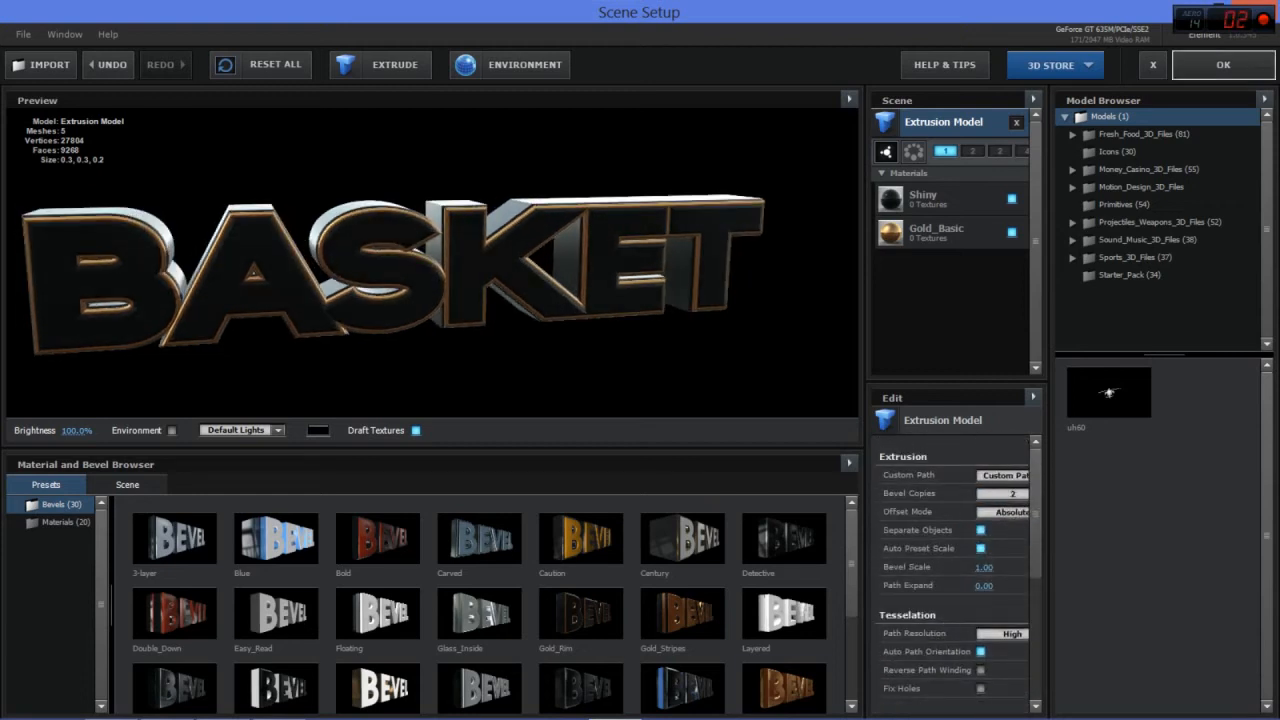
pyautogui.click(1222, 64)
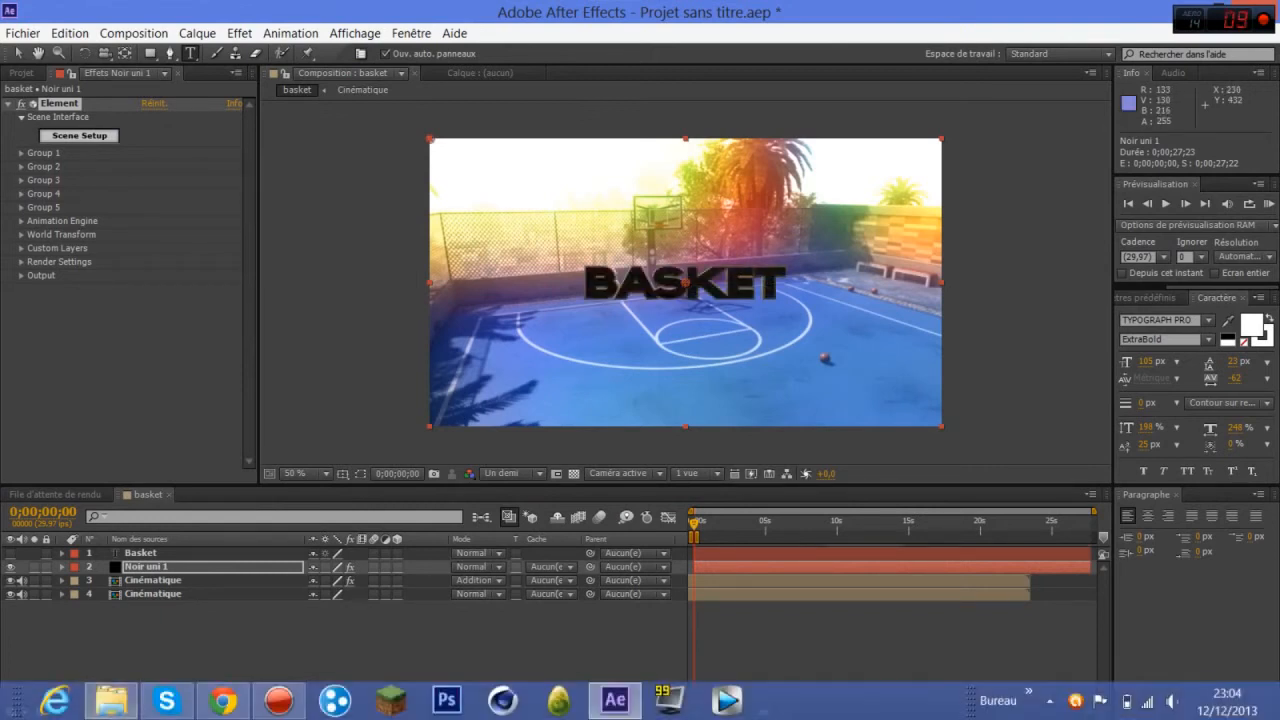
pyautogui.click(222, 700)
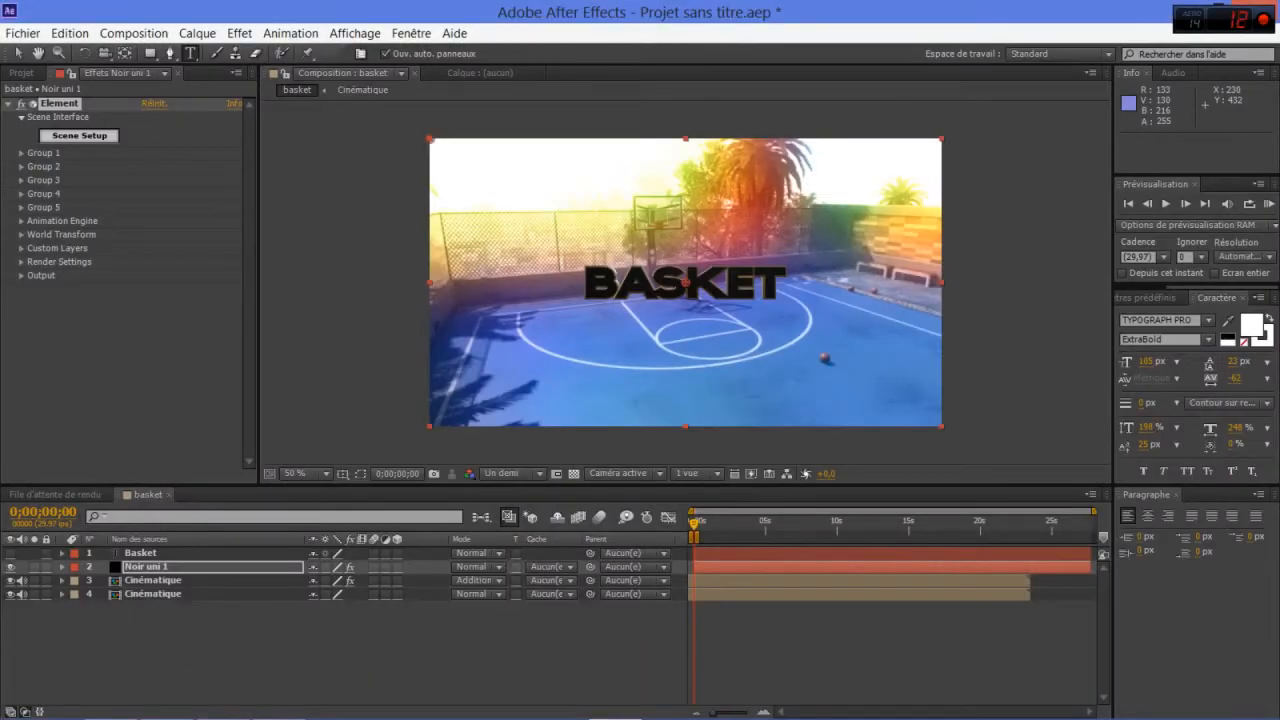
# - Reveal Group 1's Particle Replicator, Particle Look and Rotation settings, and set Position Z to -410
pyautogui.click(21, 153)
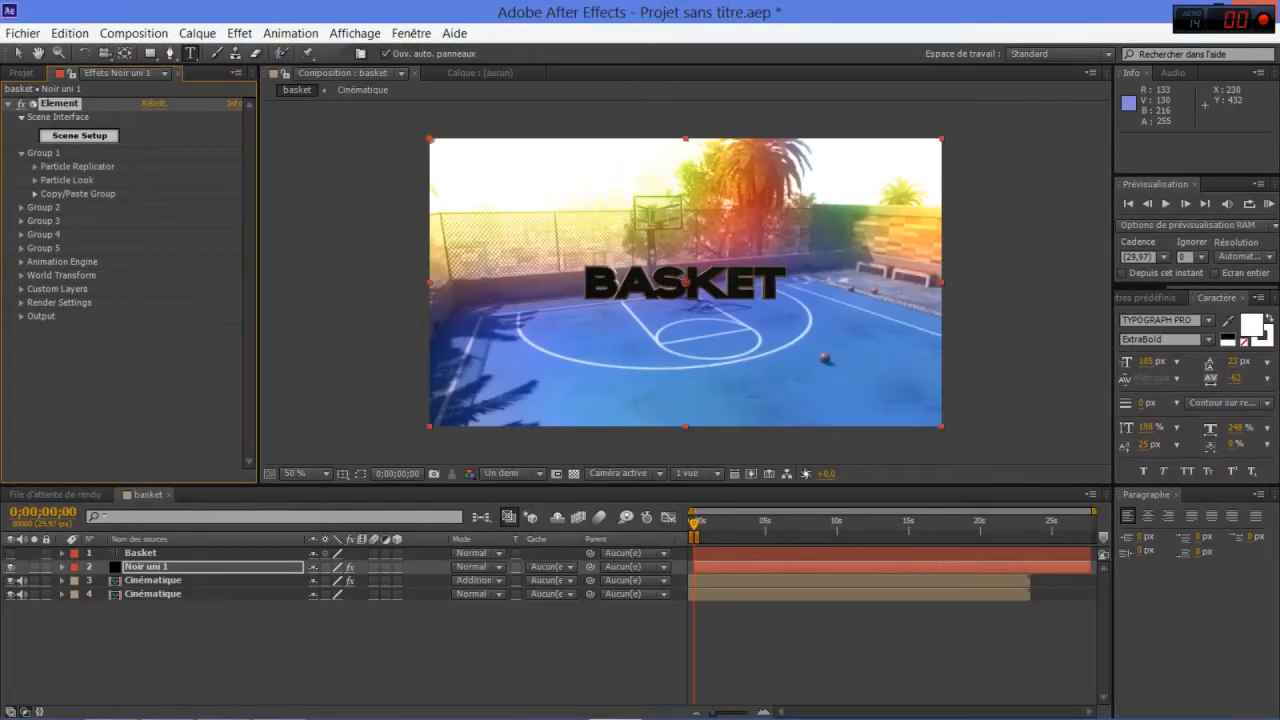
pyautogui.click(35, 166)
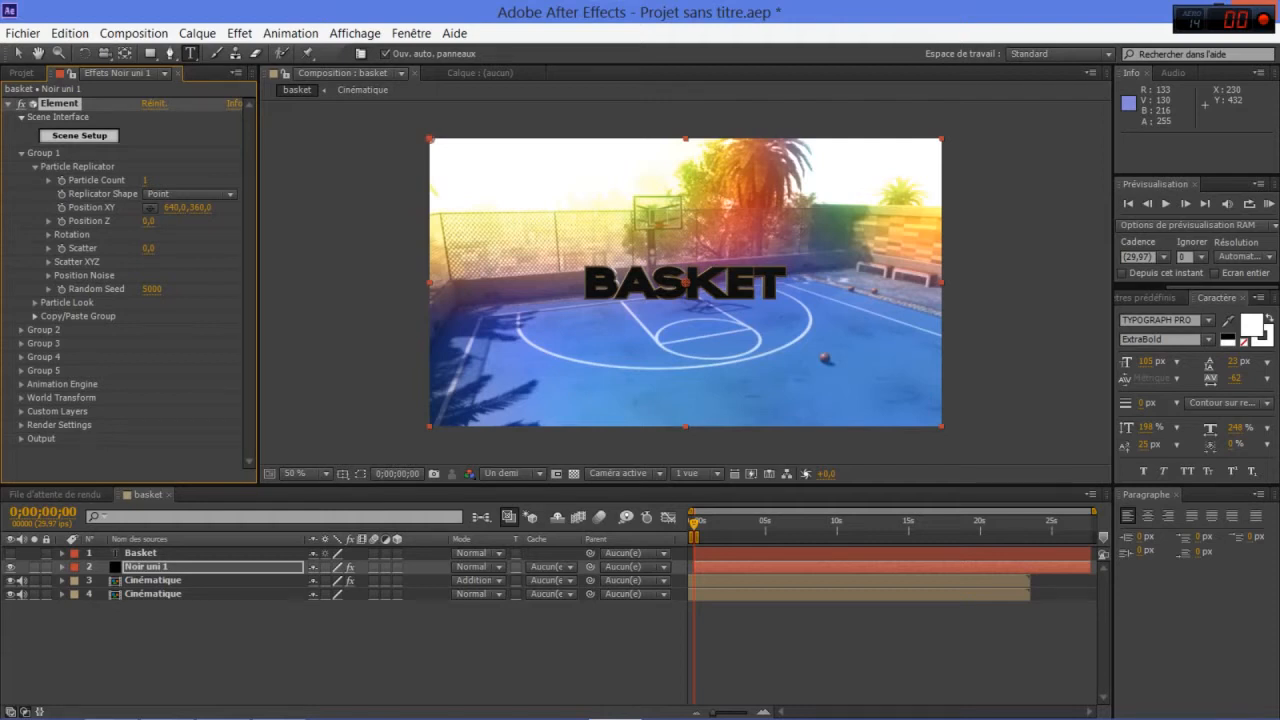
pyautogui.click(35, 302)
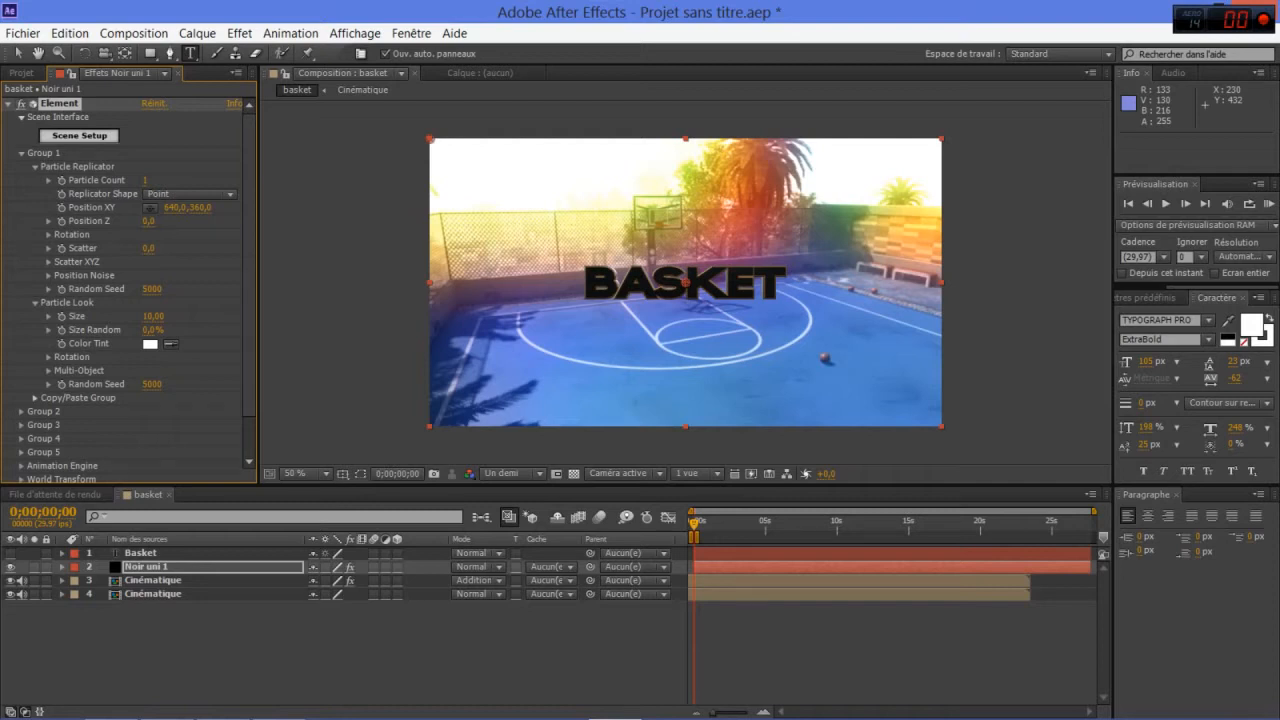
pyautogui.moveTo(148, 221); pyautogui.dragTo(121, 221)
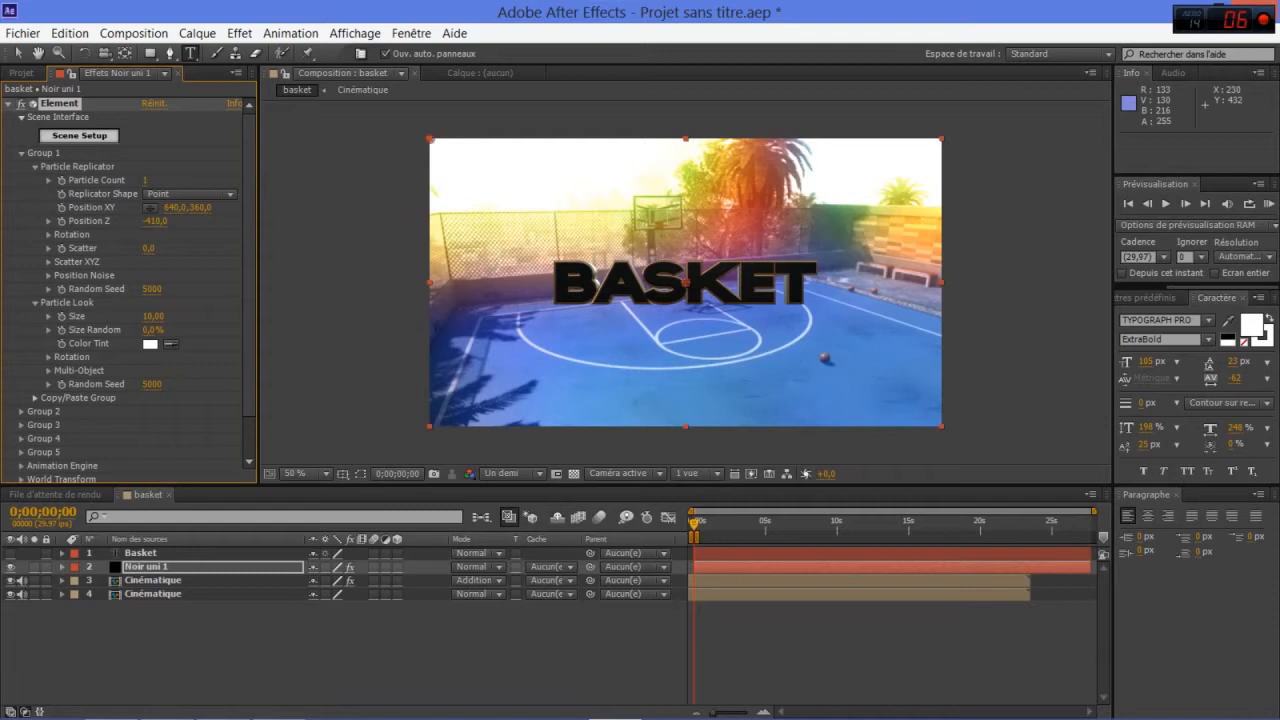
pyautogui.click(48, 235)
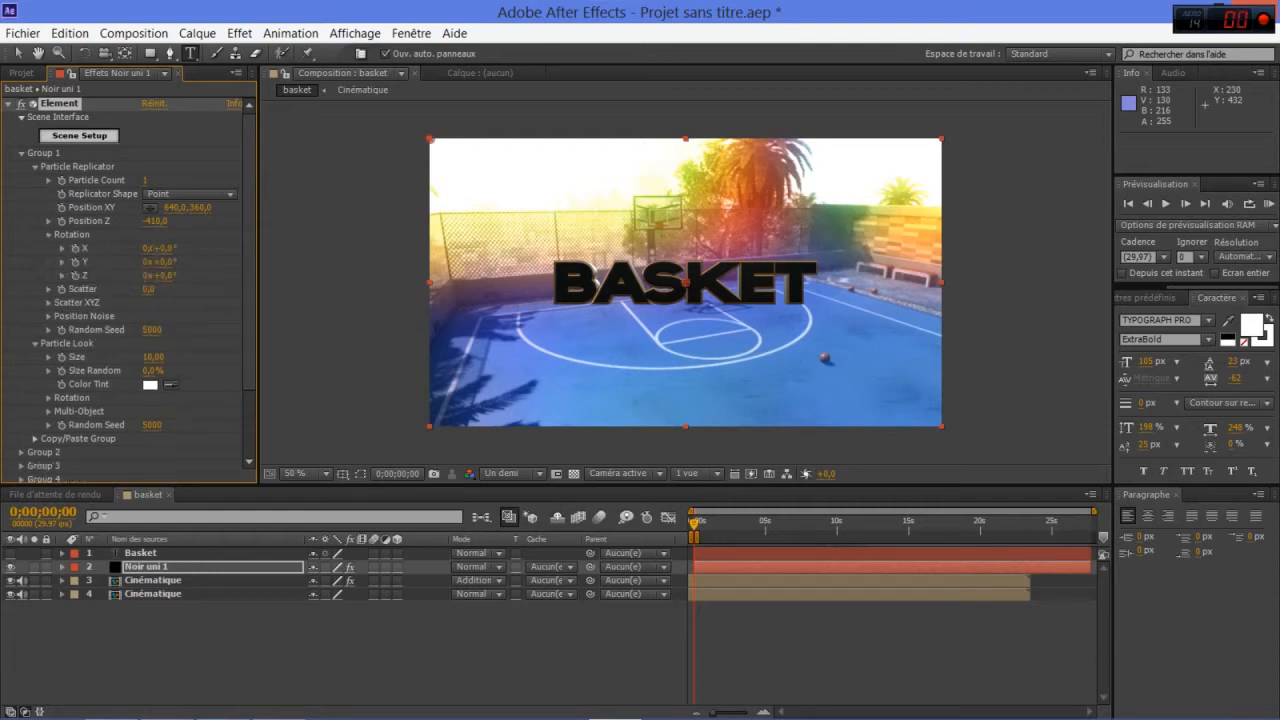
pyautogui.moveTo(159, 262); pyautogui.dragTo(102, 248)
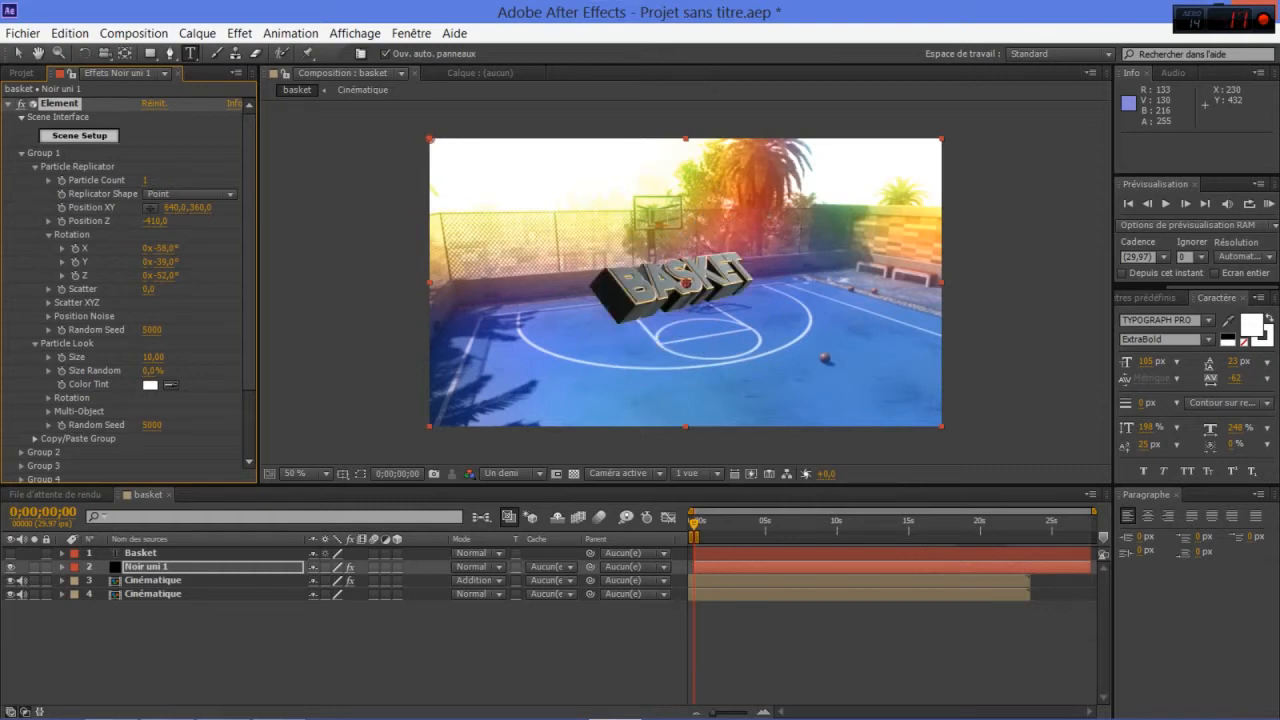
pyautogui.hotkey('ctrl', 'z')
pyautogui.hotkey('ctrl', 'z')
pyautogui.hotkey('ctrl', 'z')
pyautogui.hotkey('ctrl', 'z')
pyautogui.hotkey('ctrl', 'z')
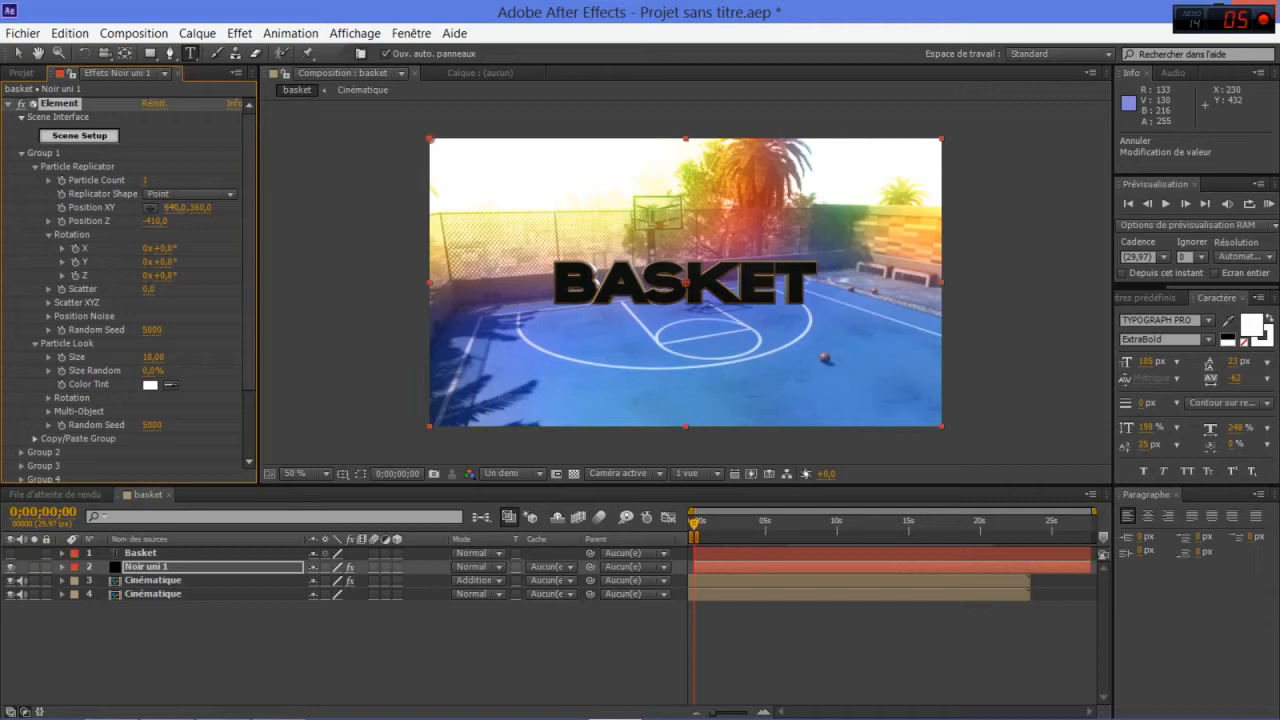
# - Place the title on the court at 665, 441, rotated X 18°, Y -21°, Z 2° and enlarged to about 16.2
pyautogui.moveTo(175, 207); pyautogui.dragTo(279, 207)
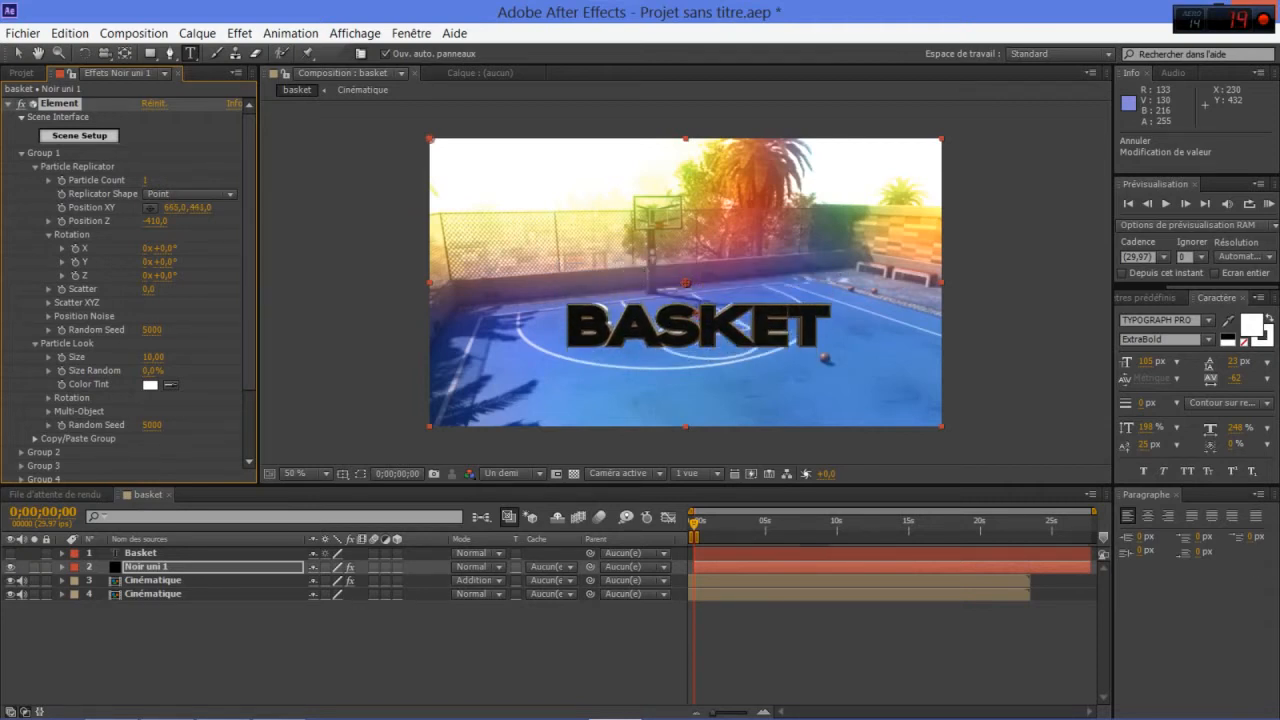
pyautogui.moveTo(160, 261)
pyautogui.mouseDown()
pyautogui.moveTo(112, 261)
pyautogui.moveTo(171, 275)
pyautogui.moveTo(151, 275)
pyautogui.moveTo(176, 248)
pyautogui.moveTo(170, 261)
pyautogui.mouseUp()
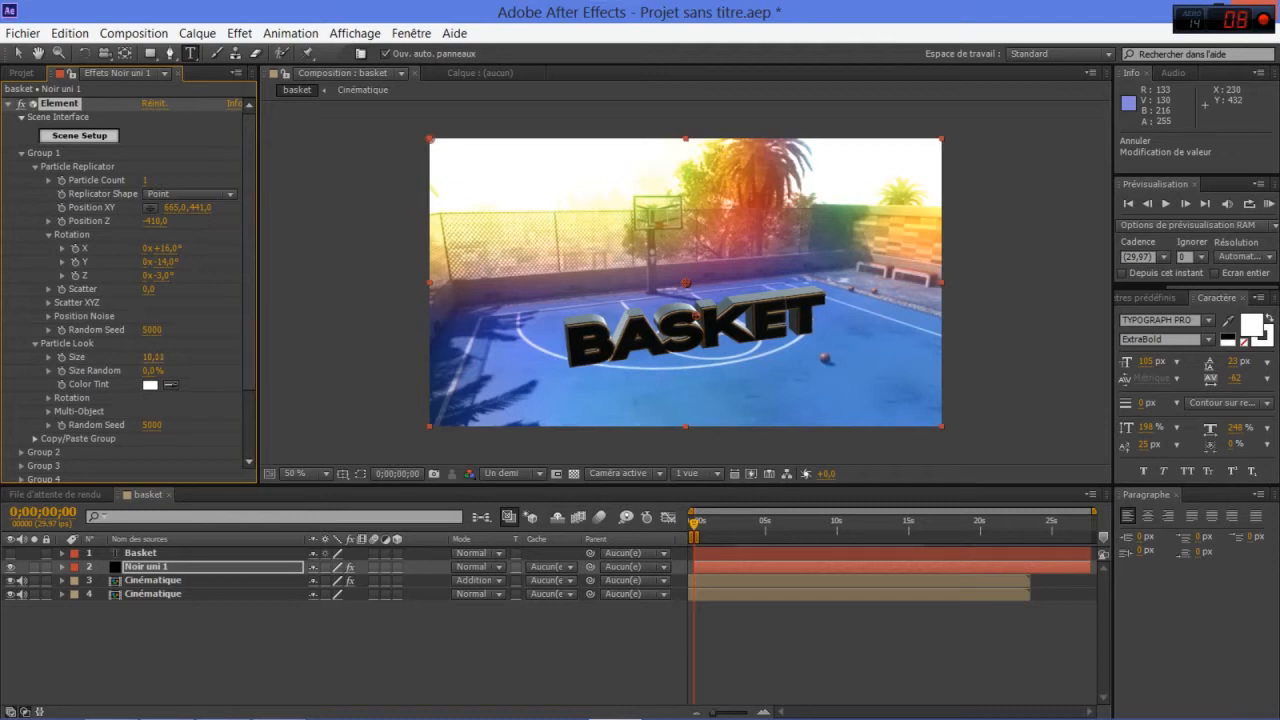
pyautogui.moveTo(153, 356); pyautogui.dragTo(172, 356)
pyautogui.moveTo(160, 261); pyautogui.dragTo(164, 275)
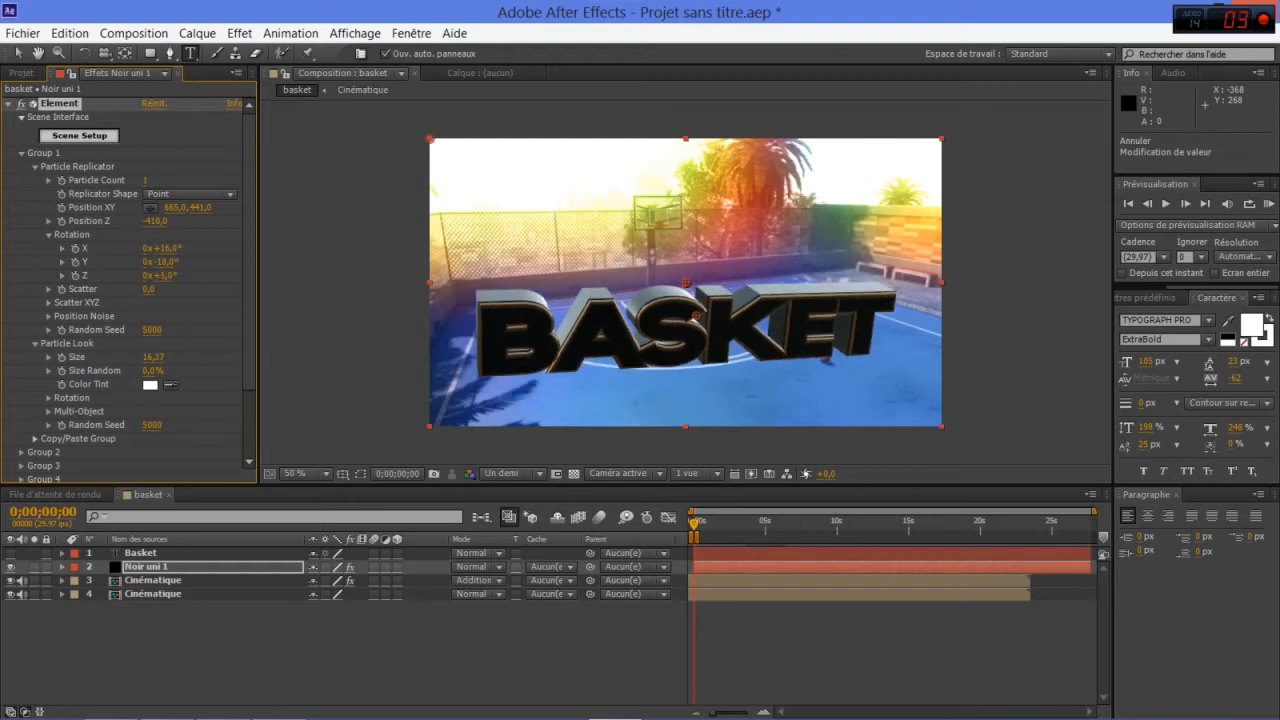
pyautogui.moveTo(164, 275)
pyautogui.mouseDown()
pyautogui.moveTo(165, 248)
pyautogui.moveTo(160, 262)
pyautogui.mouseUp()
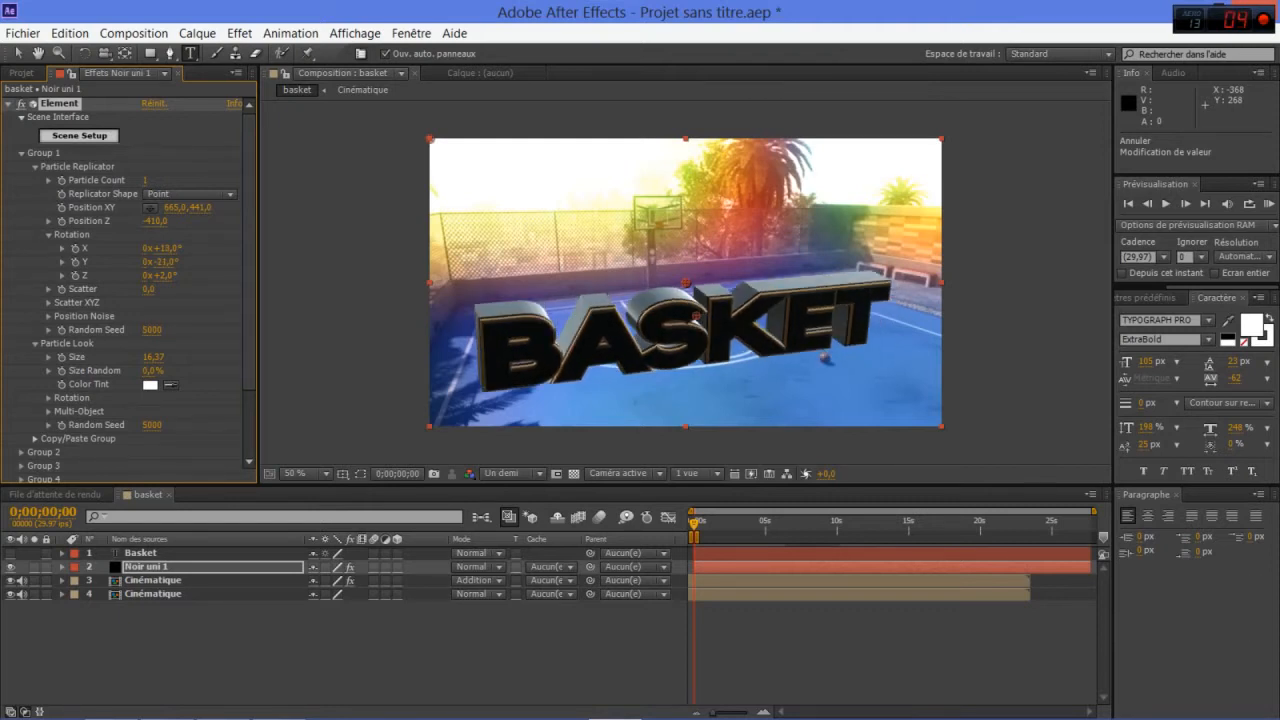
pyautogui.moveTo(154, 356); pyautogui.dragTo(152, 356)
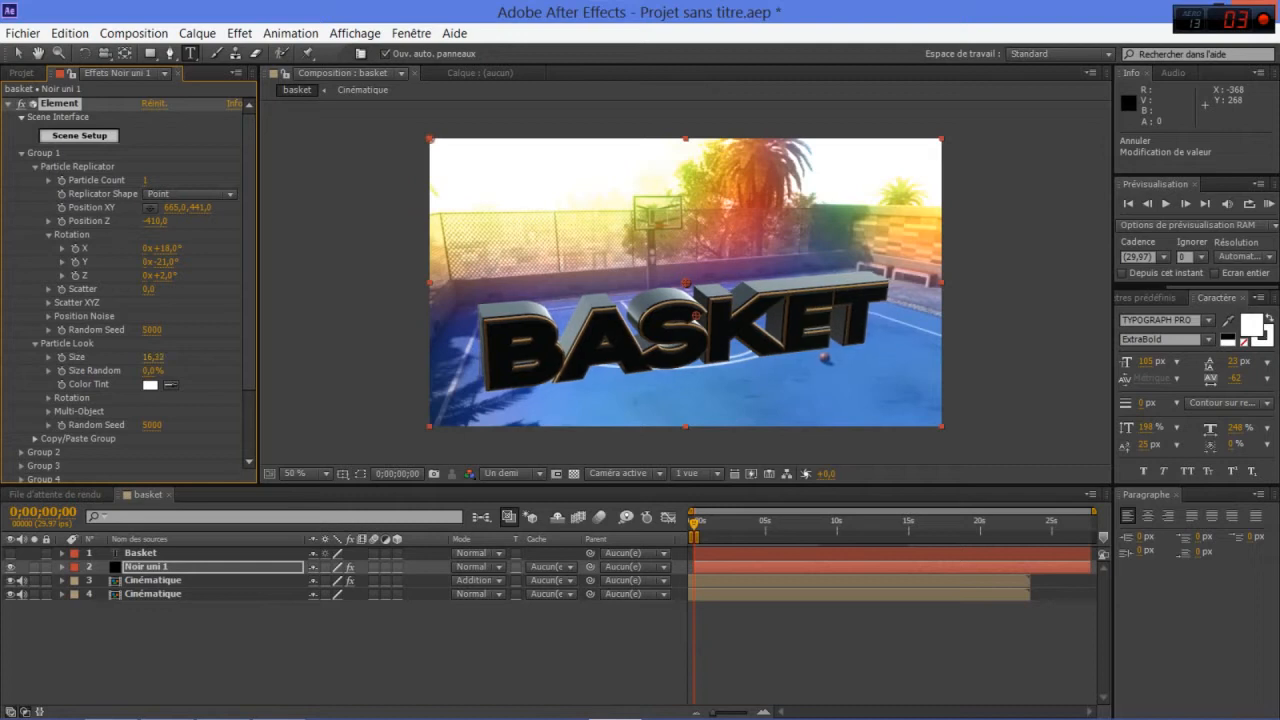
# - Reposition the title at 754, 525 with Position Z at -70 and its size at 17.14
pyautogui.moveTo(175, 207)
pyautogui.mouseDown()
pyautogui.moveTo(206, 207)
pyautogui.moveTo(171, 221)
pyautogui.mouseUp()
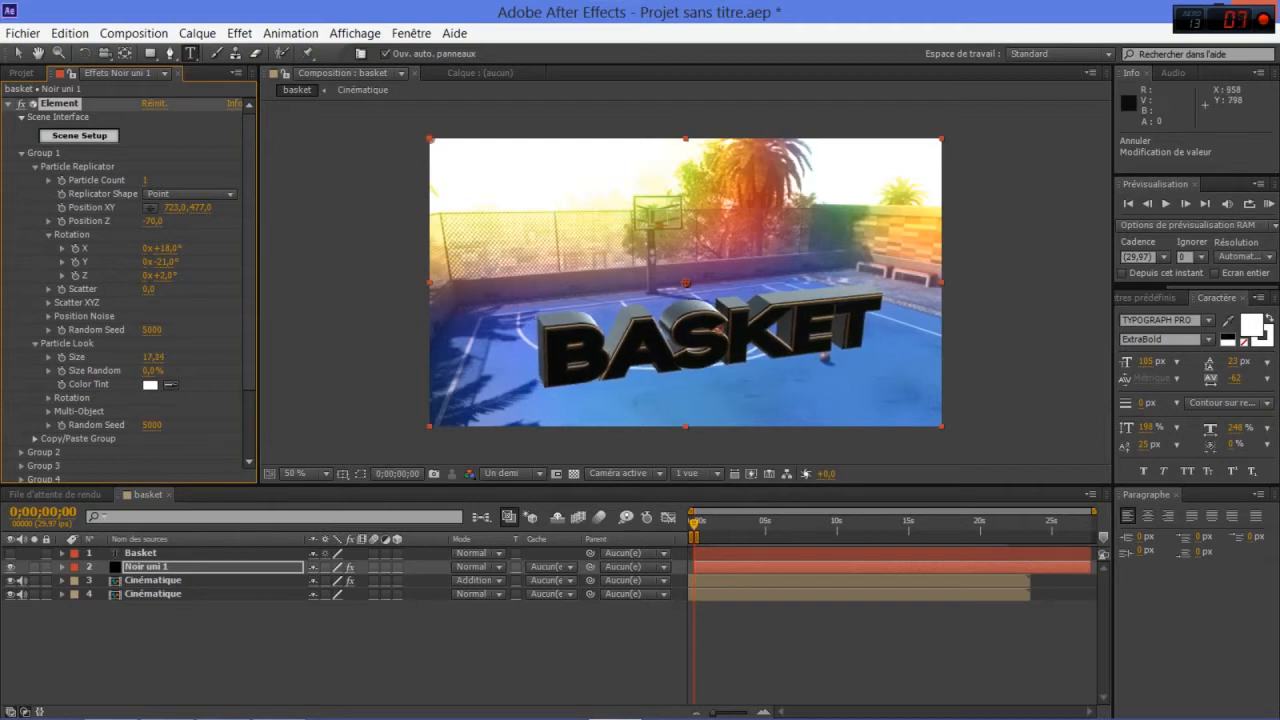
pyautogui.moveTo(201, 208); pyautogui.dragTo(250, 208)
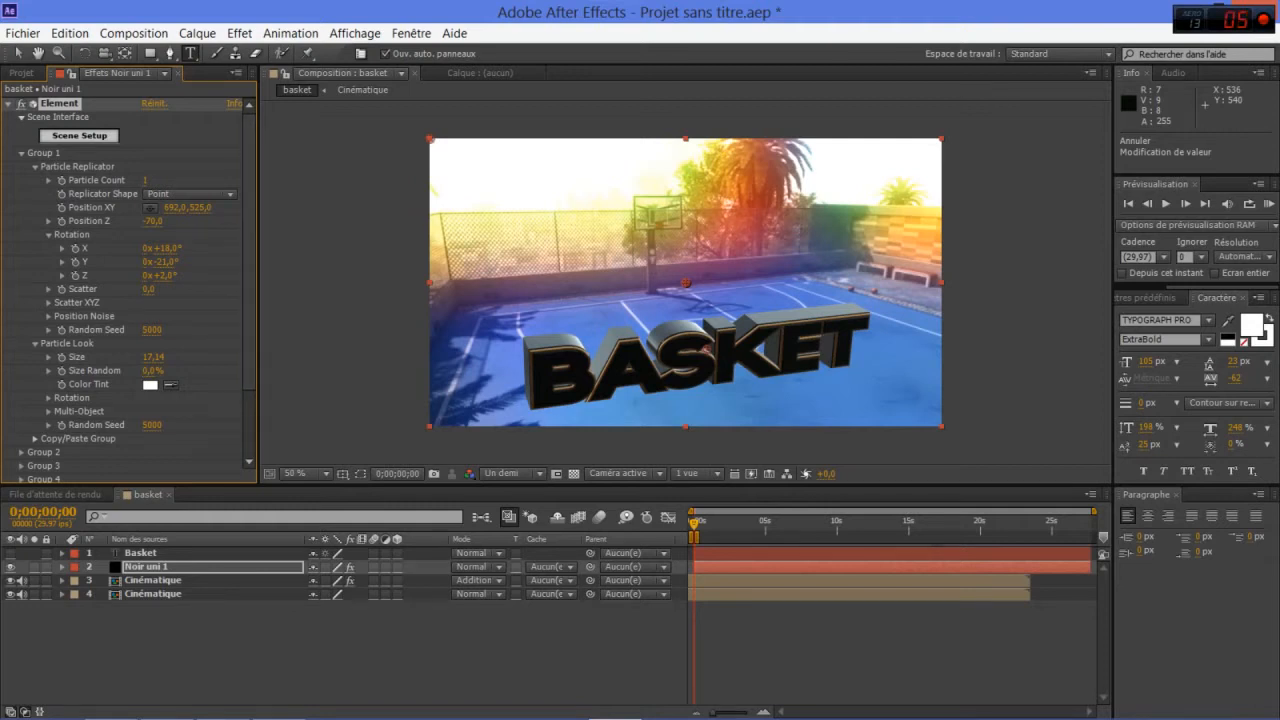
pyautogui.moveTo(172, 207); pyautogui.dragTo(234, 207)
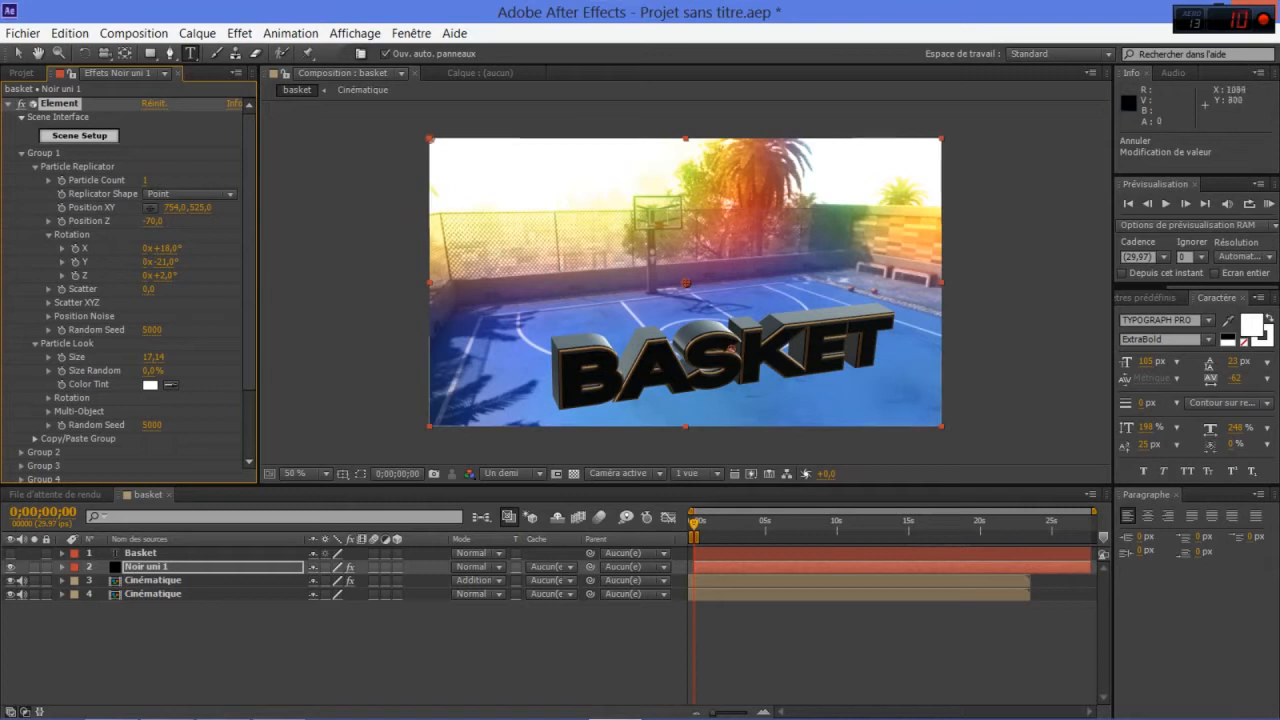
pyautogui.click(560, 650)
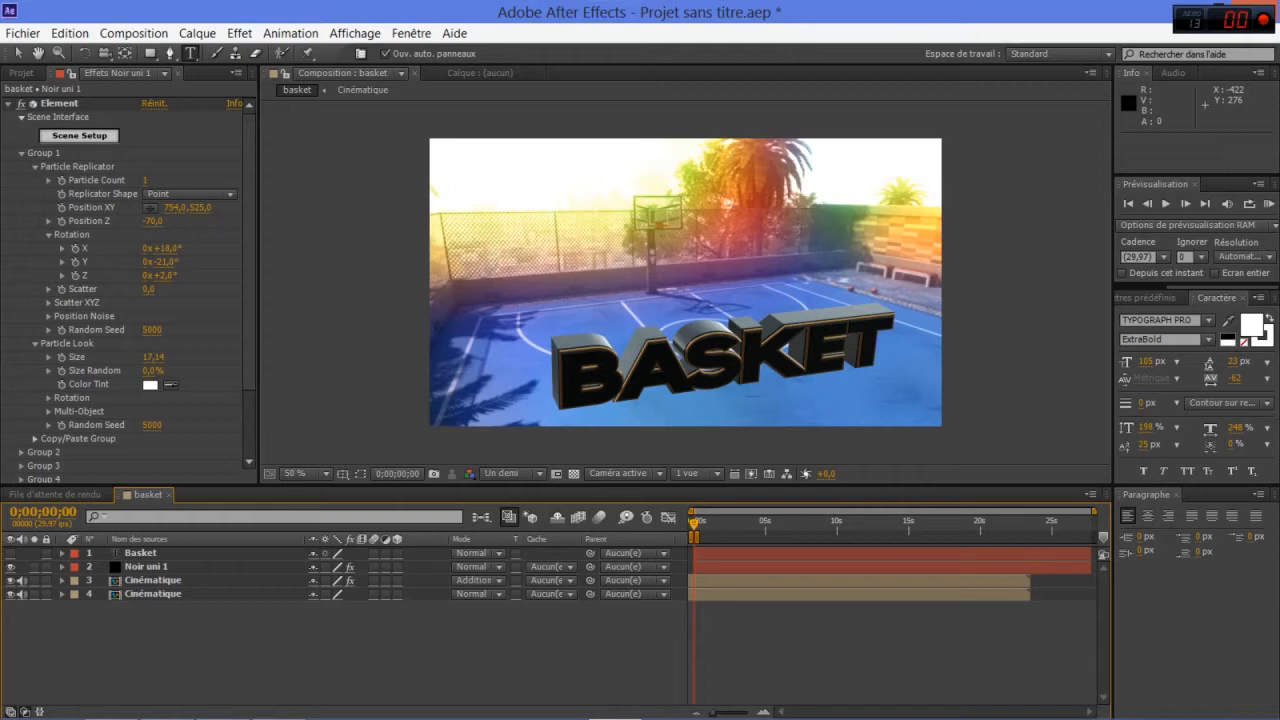
# - Enable Multi-Object for Group 1, with Rotation Random at 37° and Displace at 0.01, to tilt the letters individually
pyautogui.click(49, 412)
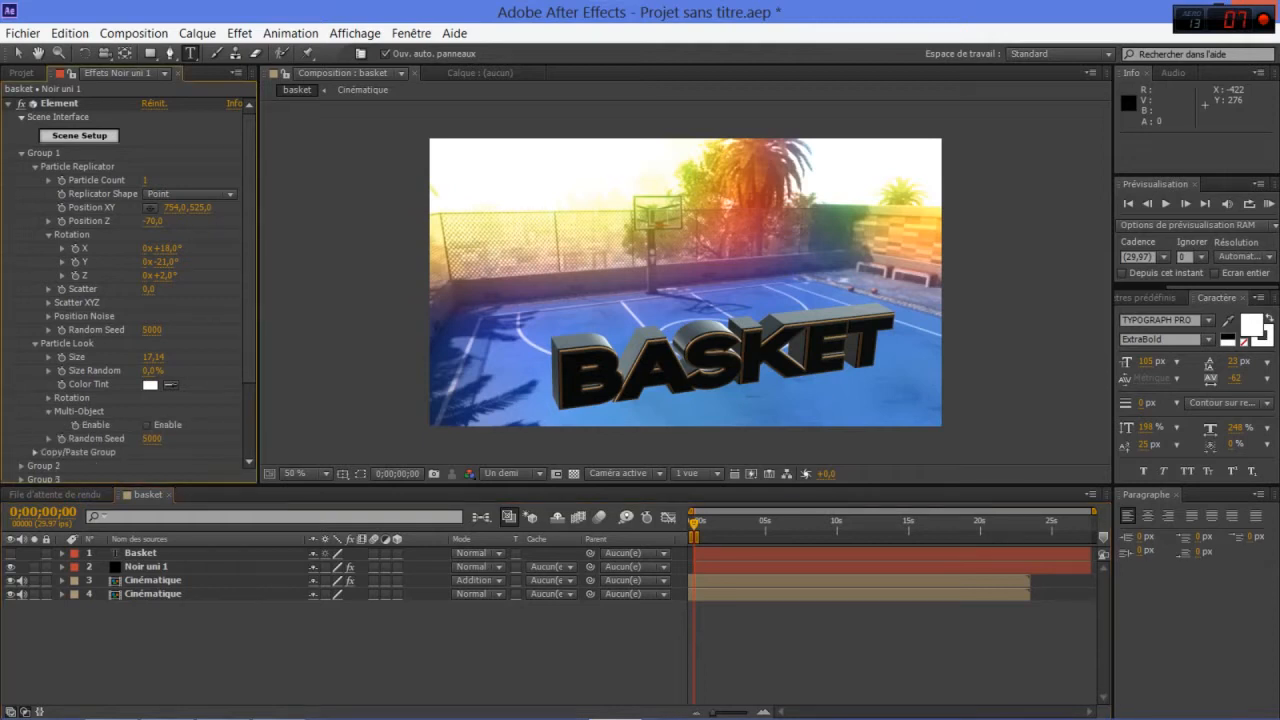
pyautogui.click(147, 425)
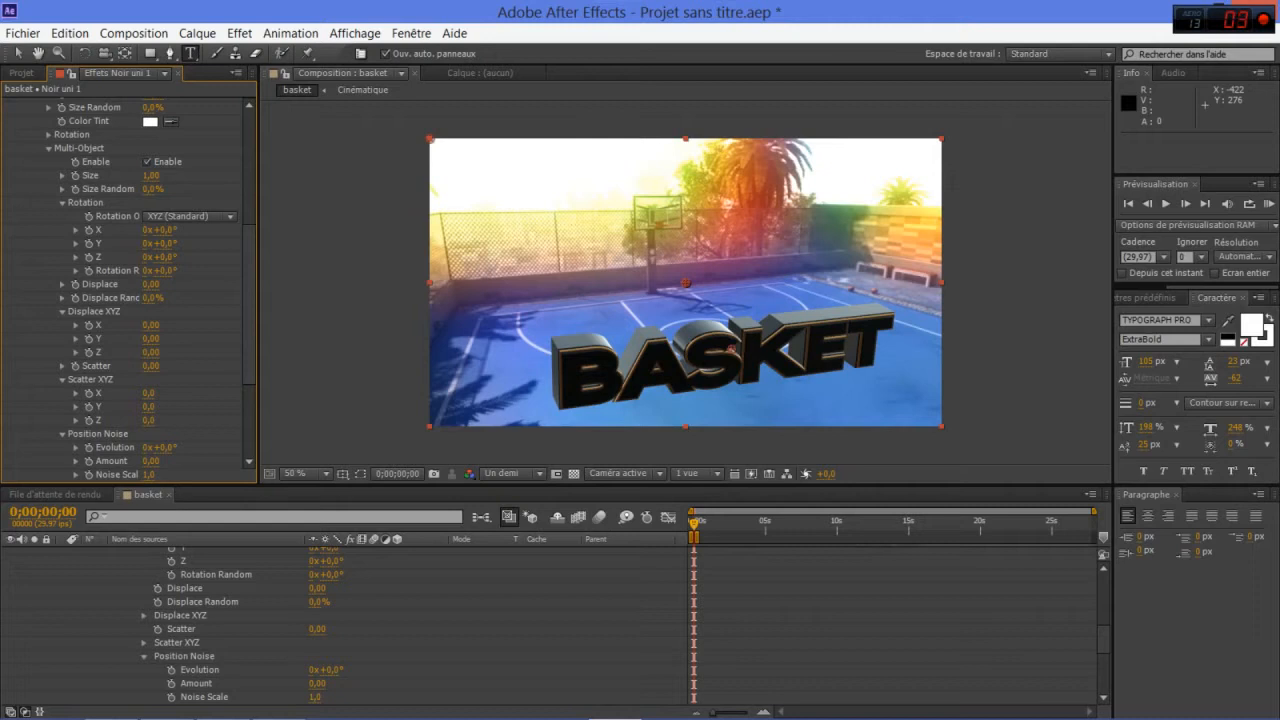
pyautogui.moveTo(160, 271); pyautogui.dragTo(207, 271)
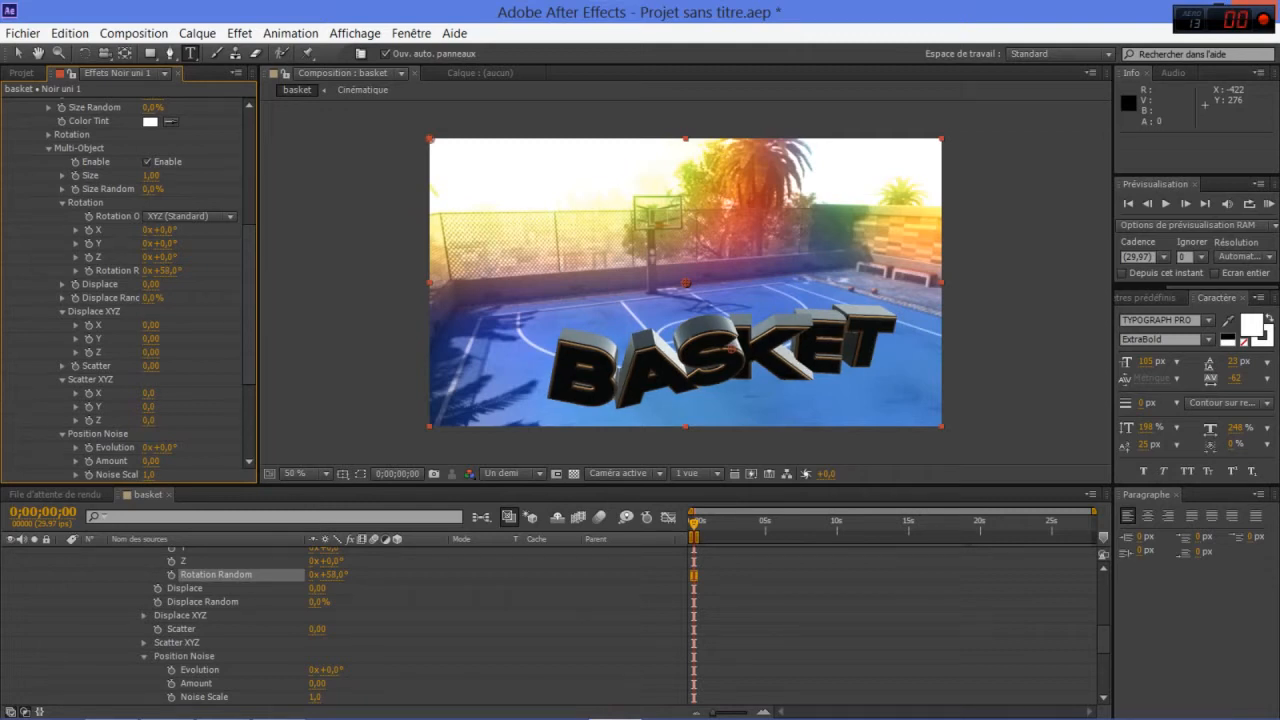
pyautogui.moveTo(150, 284)
pyautogui.mouseDown()
pyautogui.moveTo(166, 284)
pyautogui.moveTo(161, 271)
pyautogui.mouseUp()
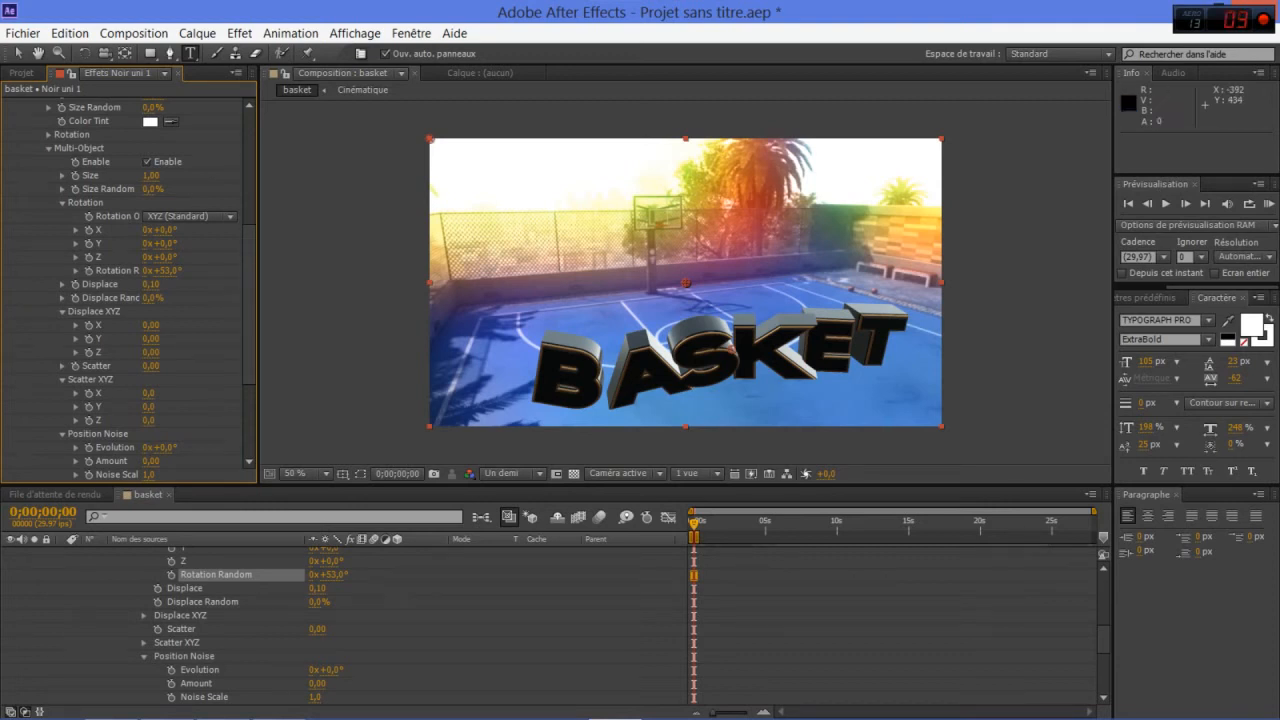
pyautogui.moveTo(151, 284); pyautogui.dragTo(176, 271)
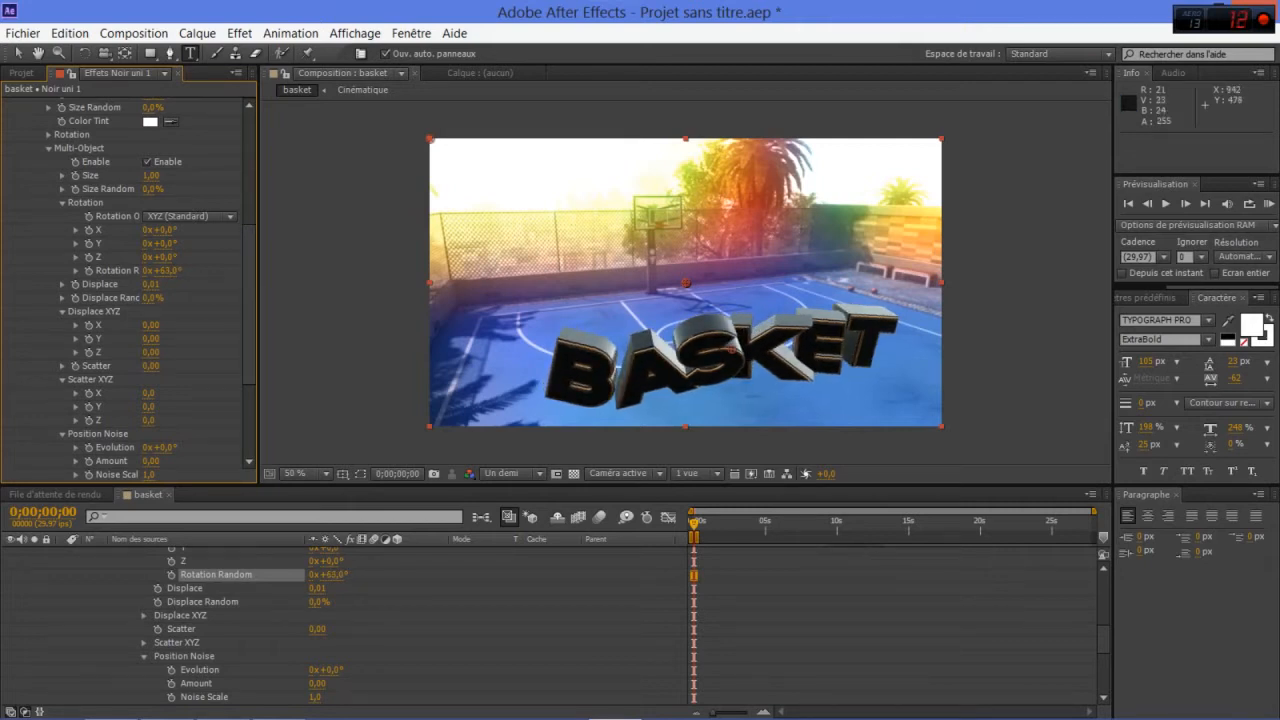
pyautogui.moveTo(163, 271); pyautogui.dragTo(71, 271)
pyautogui.moveTo(107, 271); pyautogui.dragTo(161, 270)
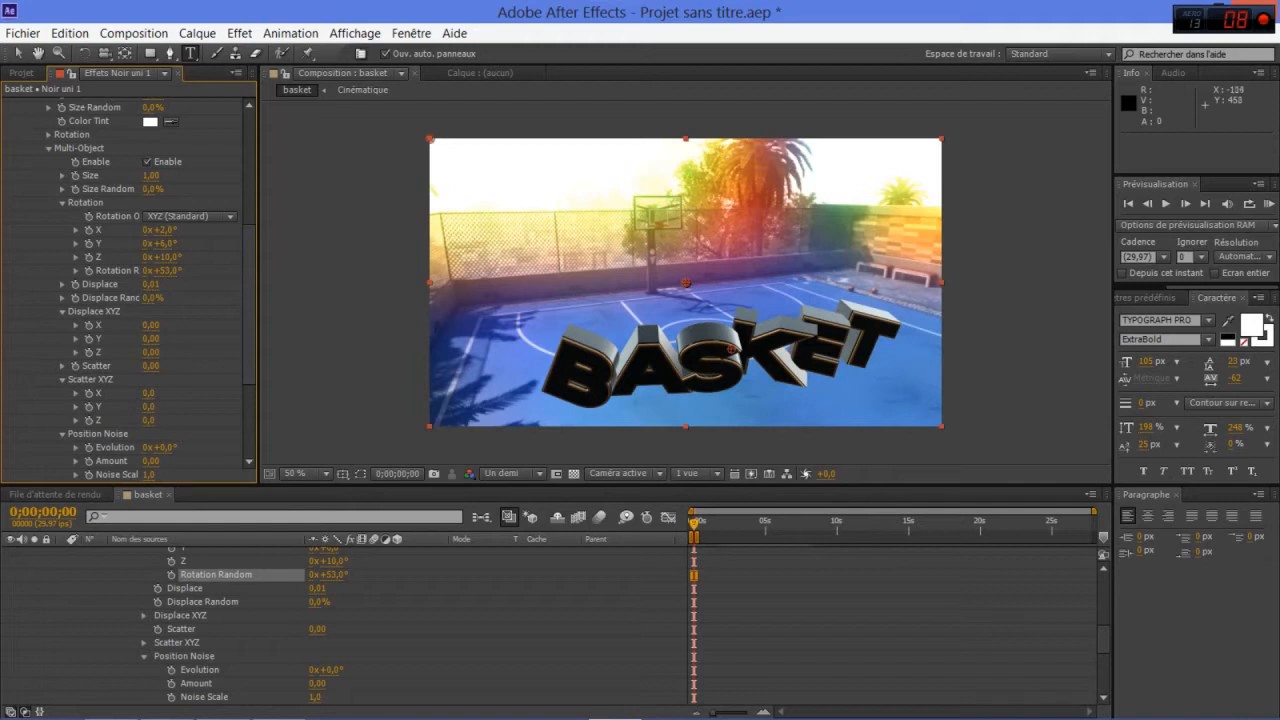
pyautogui.hotkey('ctrl', 'z')
pyautogui.hotkey('ctrl', 'z')
pyautogui.hotkey('ctrl', 'z')
pyautogui.hotkey('ctrl', 'z')
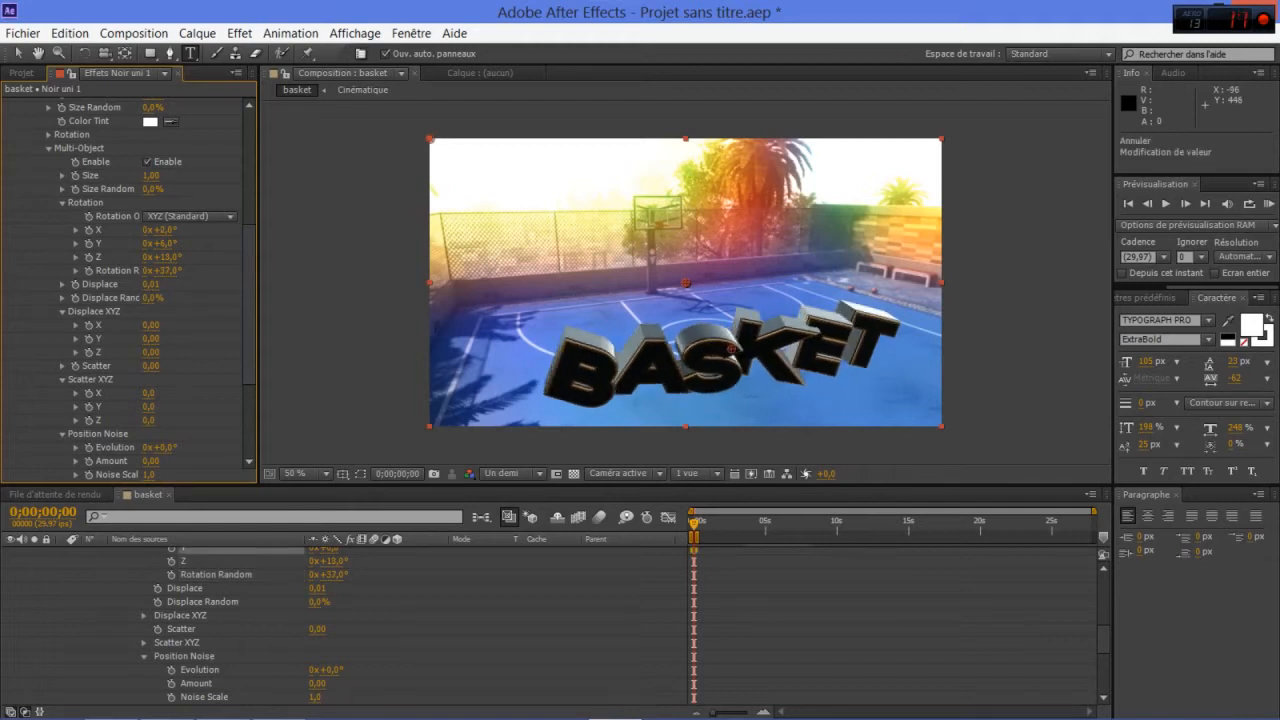
pyautogui.hotkey('ctrl', 'z')
pyautogui.hotkey('ctrl', 'z')
pyautogui.hotkey('ctrl', 'z')
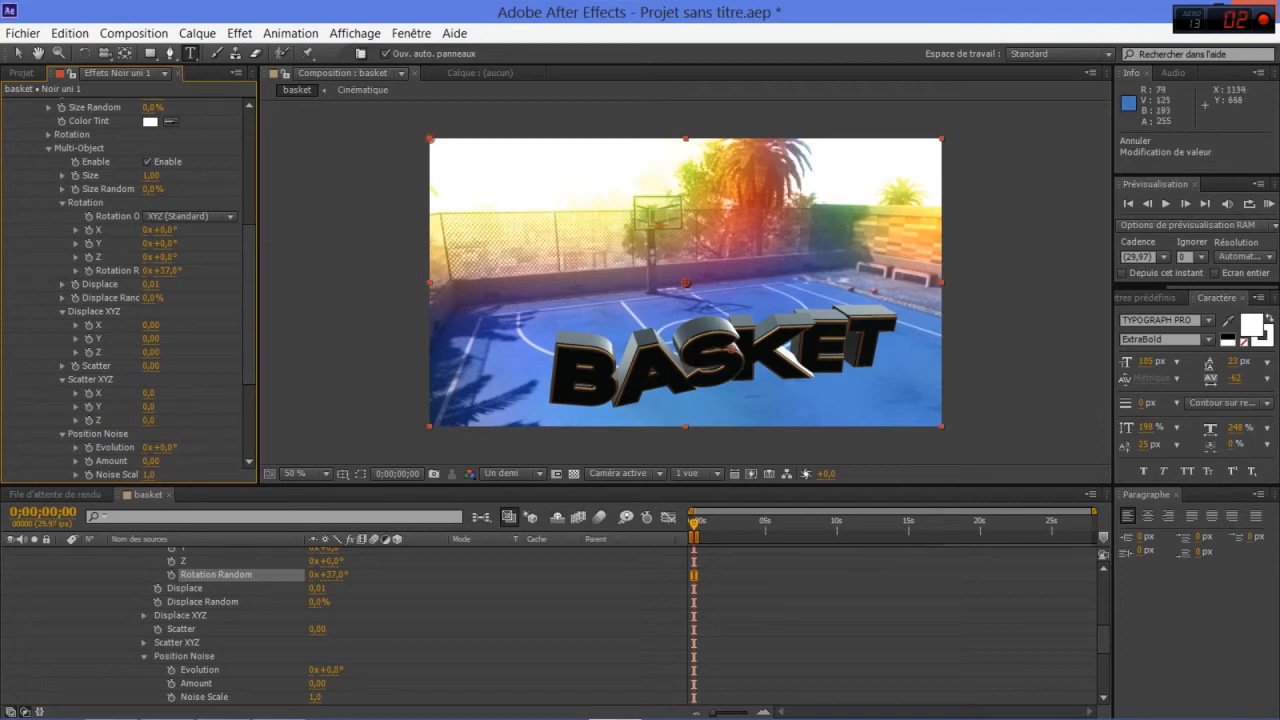
# - Add the plane primitive to the scene in Element's Scene Setup
pyautogui.scroll(5, 130, 290)
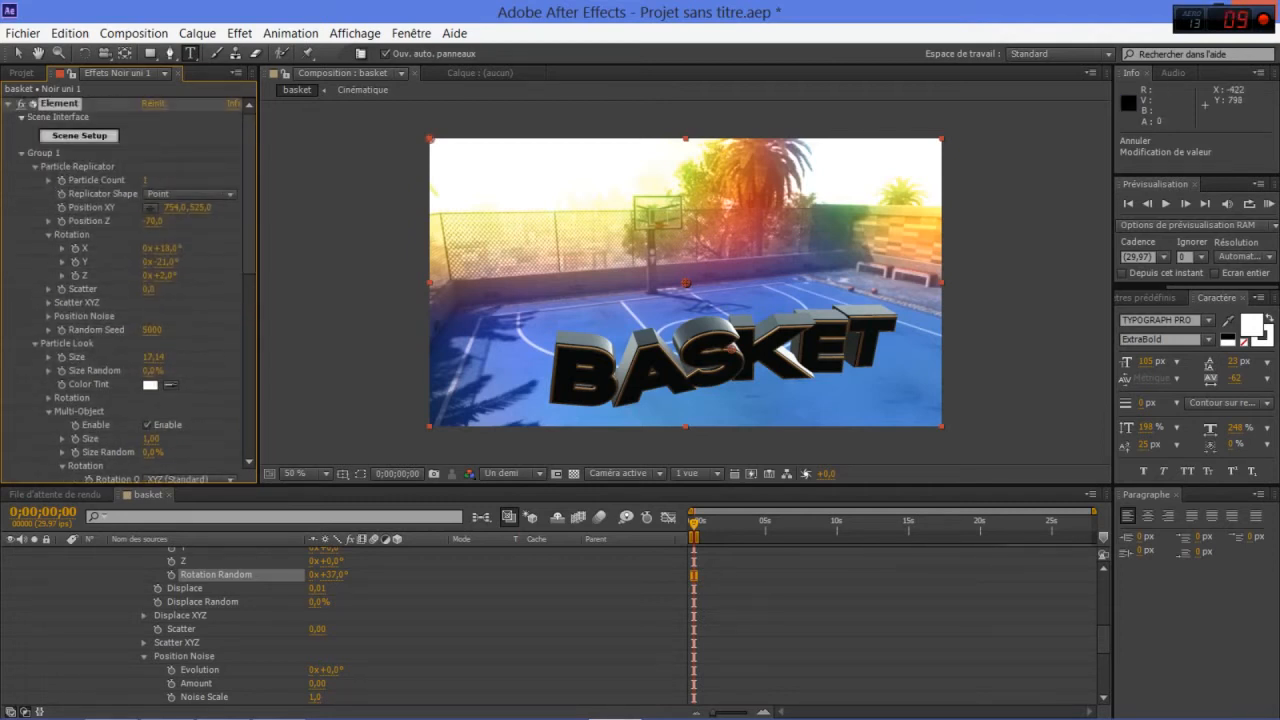
pyautogui.click(79, 135)
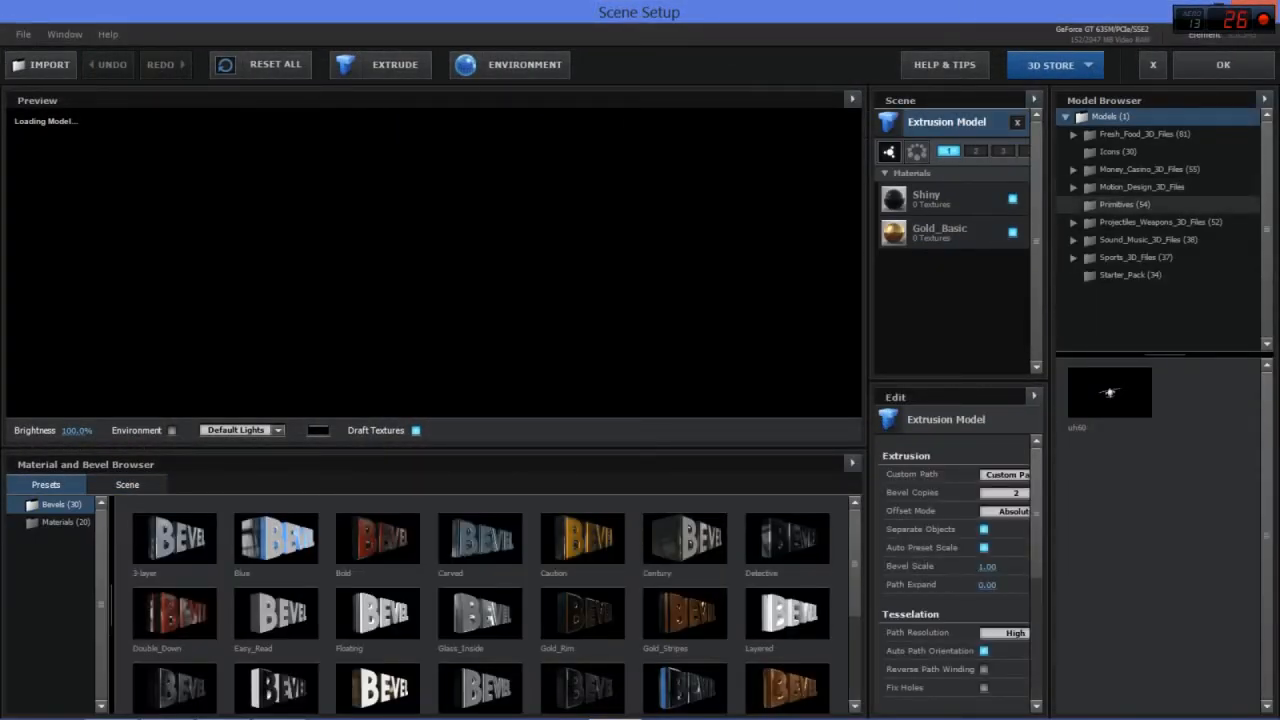
pyautogui.click(1125, 205)
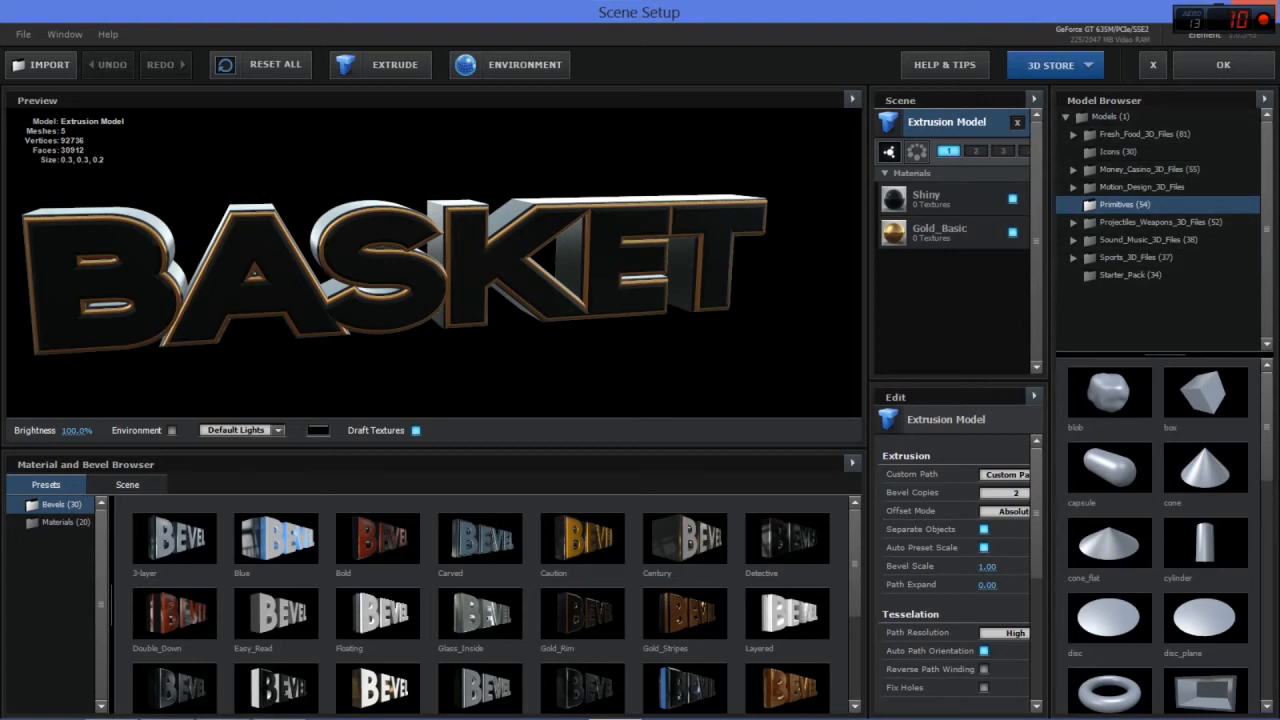
pyautogui.scroll(-3, 1160, 536)
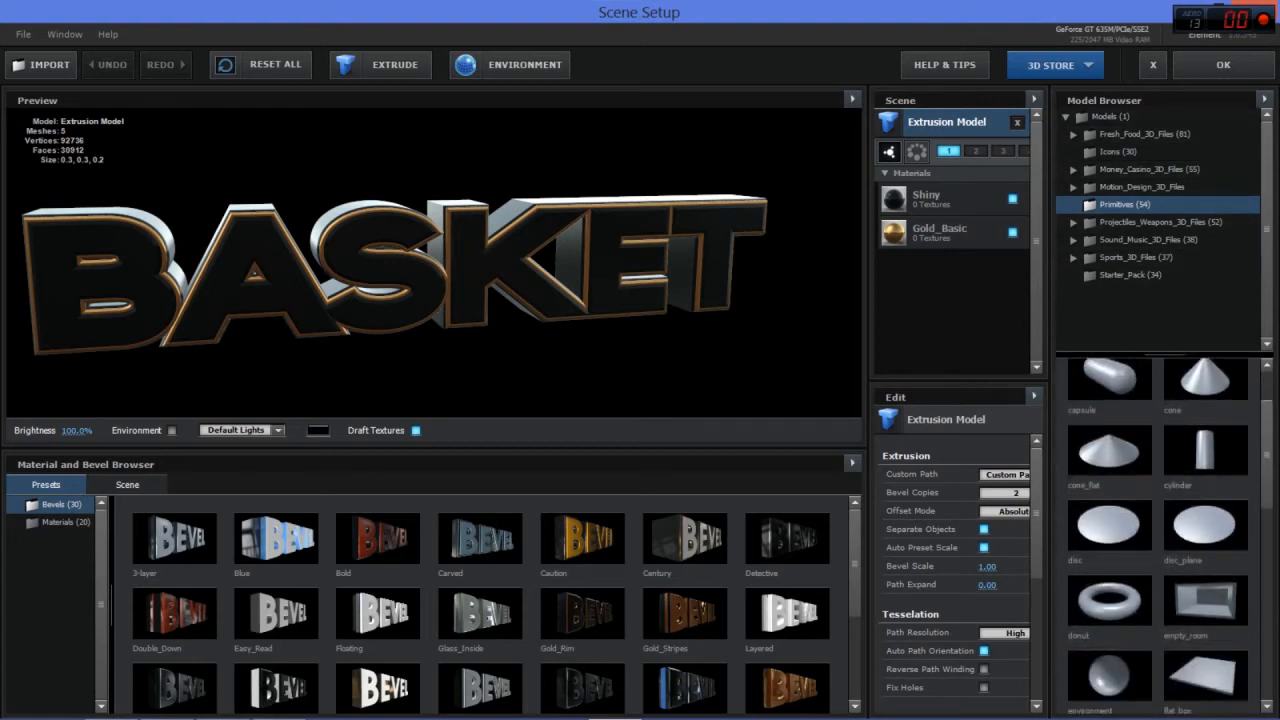
pyautogui.scroll(-2, 1206, 536)
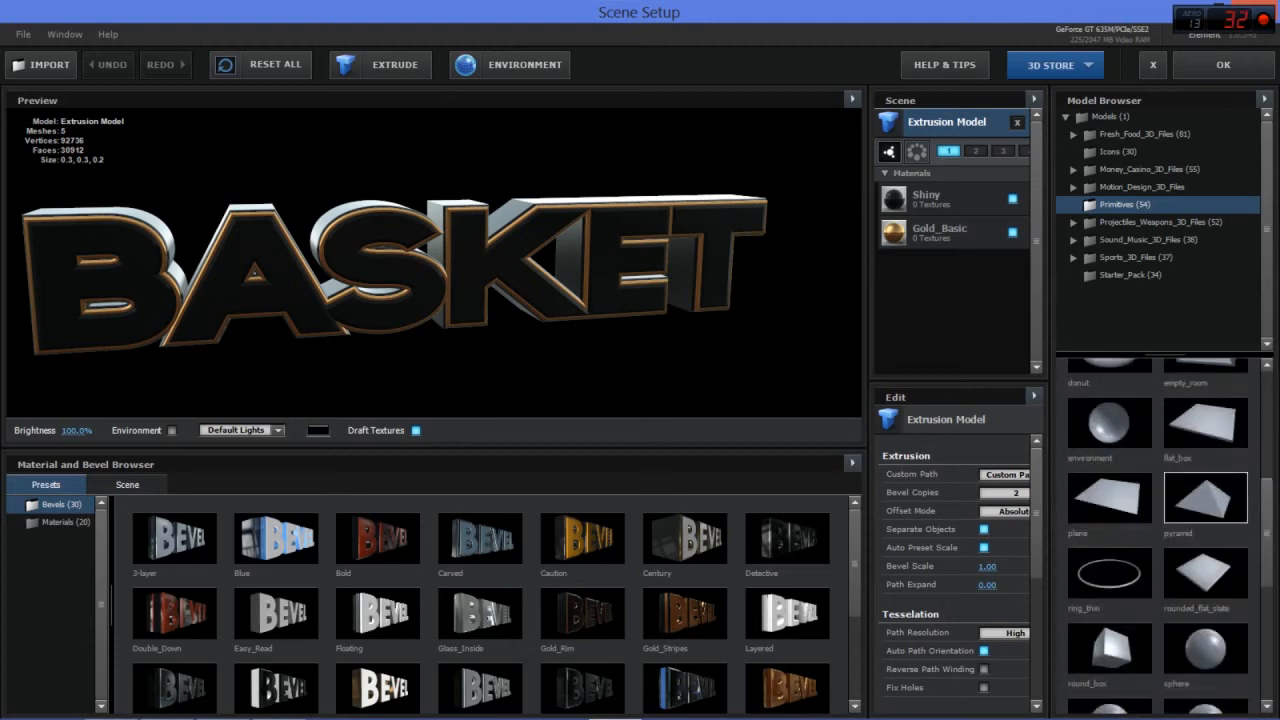
pyautogui.click(1110, 498)
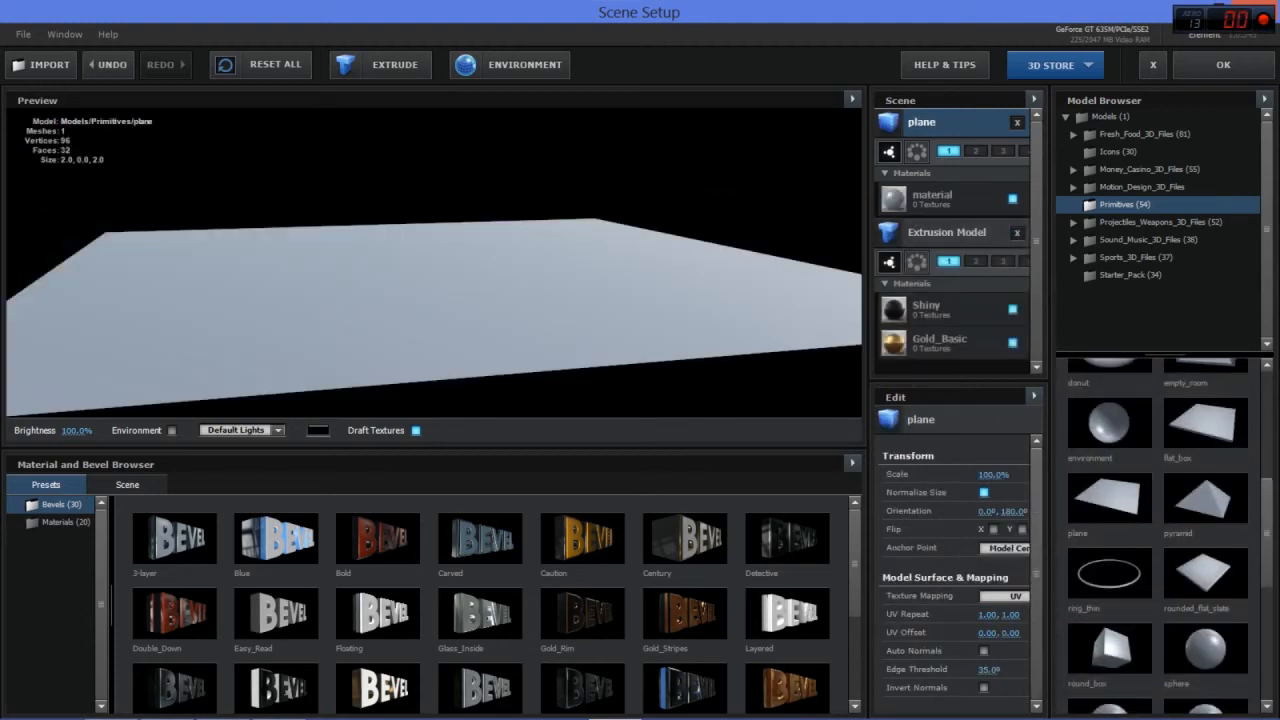
# - Assign the plane model to group 2 instead of group 1
pyautogui.click(932, 199)
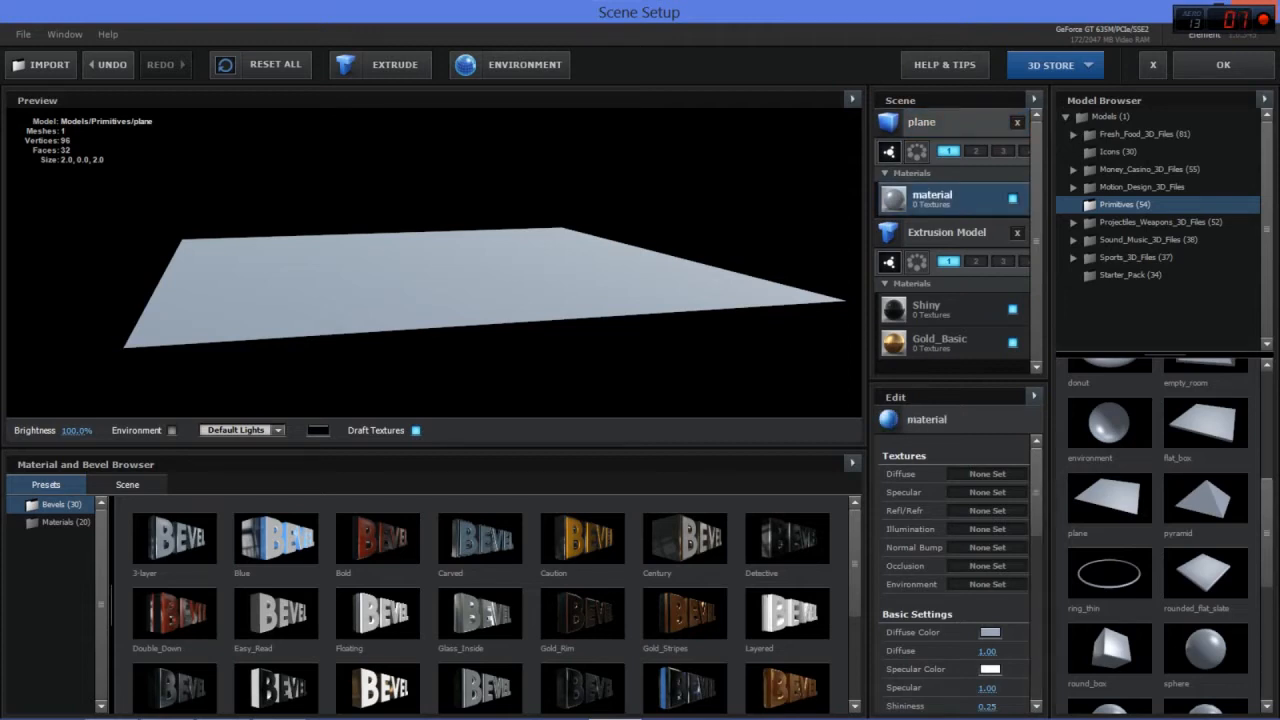
pyautogui.click(915, 123)
pyautogui.click(976, 151)
pyautogui.click(949, 151)
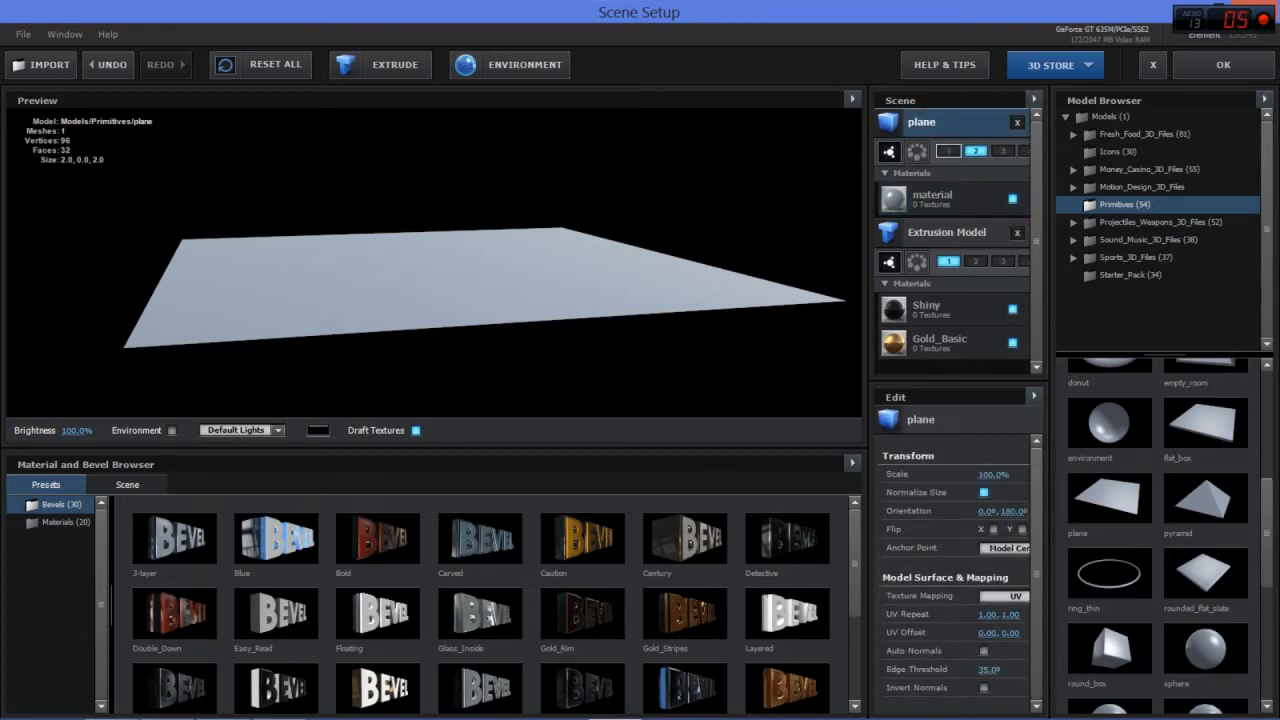
# - Enable Matte Shadow on the plane's material and apply the Scene Setup changes
pyautogui.click(932, 199)
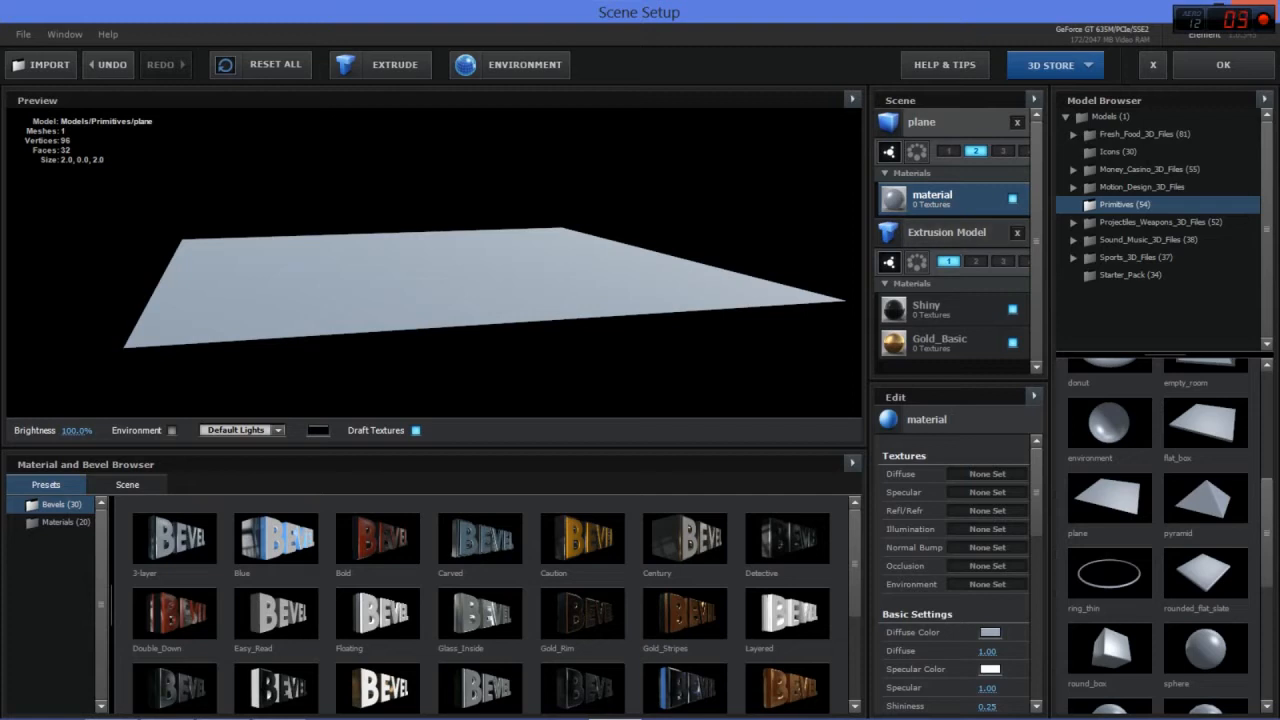
pyautogui.scroll(-3, 955, 575)
pyautogui.scroll(-10, 955, 575)
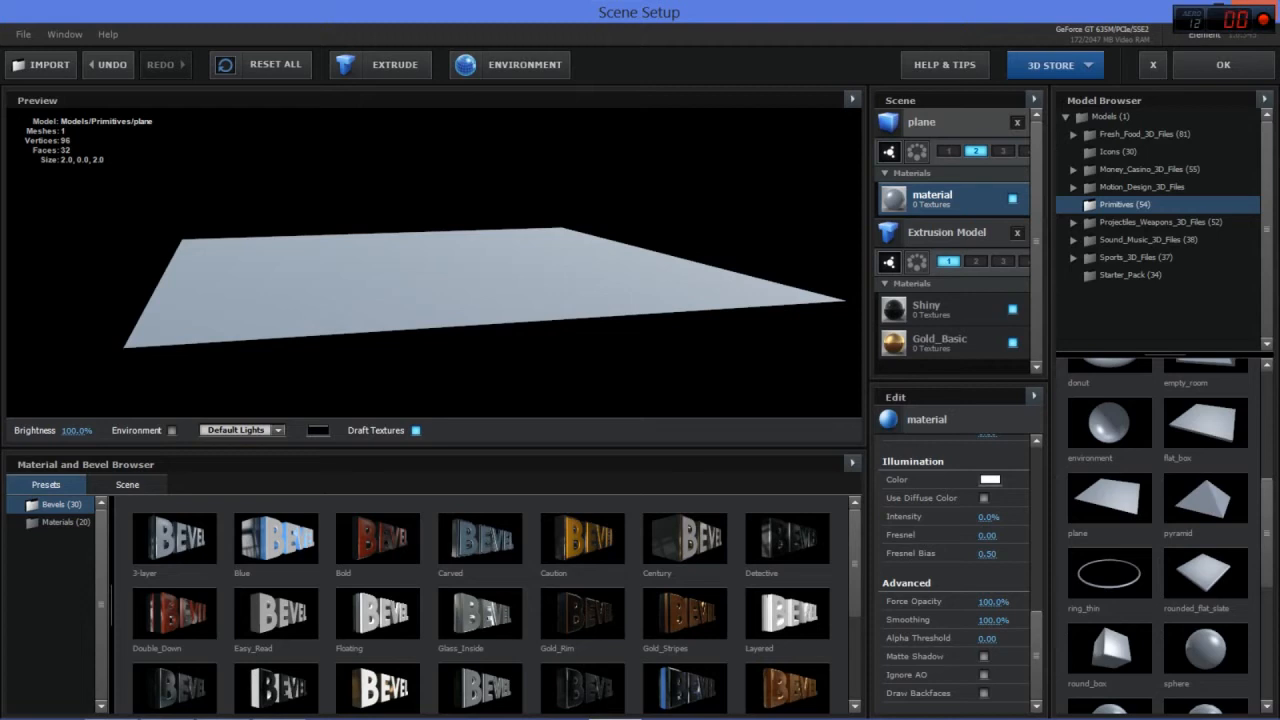
pyautogui.click(984, 656)
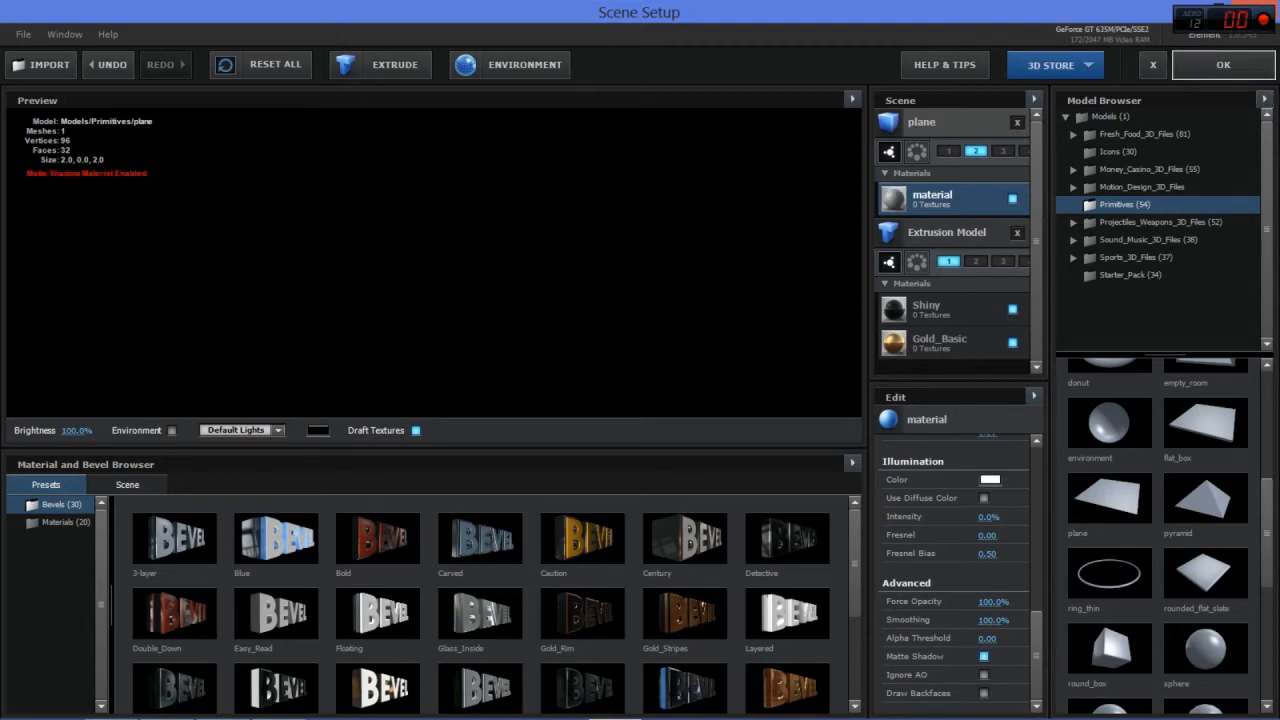
pyautogui.click(1222, 64)
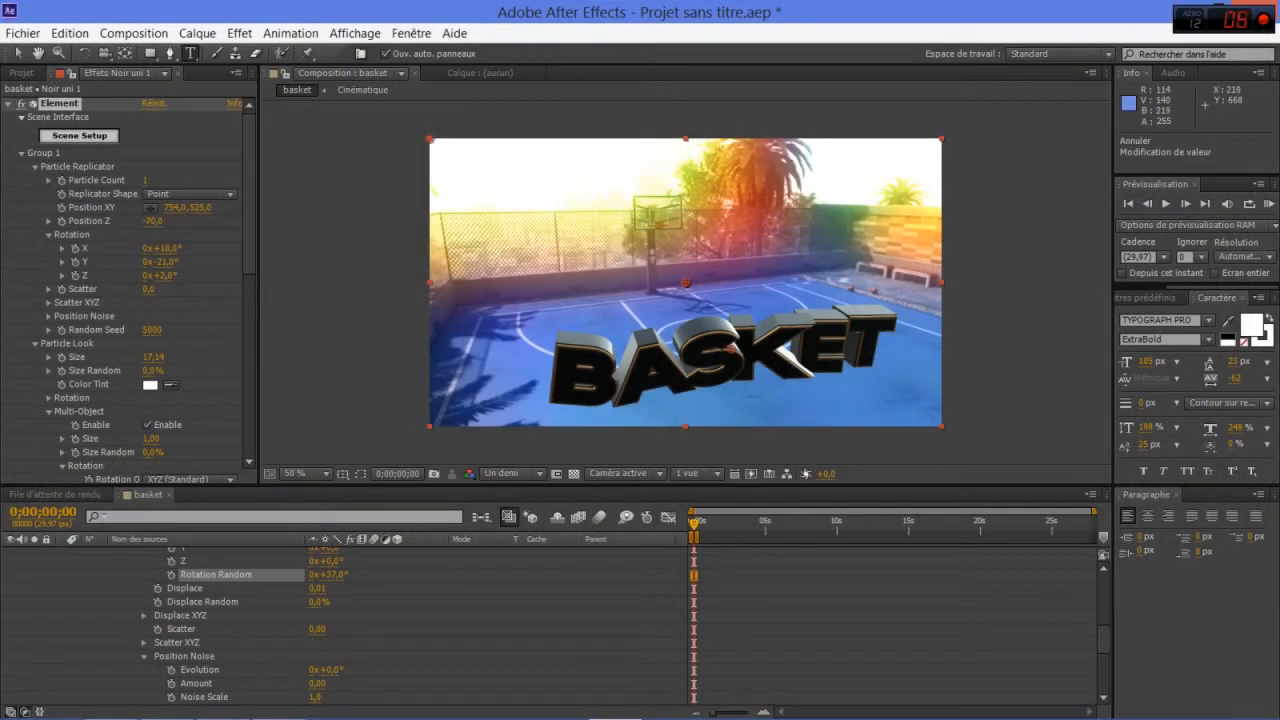
# - Set Group 2's Position XY to 640, 618 and its Particle Look size to 16.39
pyautogui.scroll(-2, 125, 280)
pyautogui.scroll(-1, 125, 290)
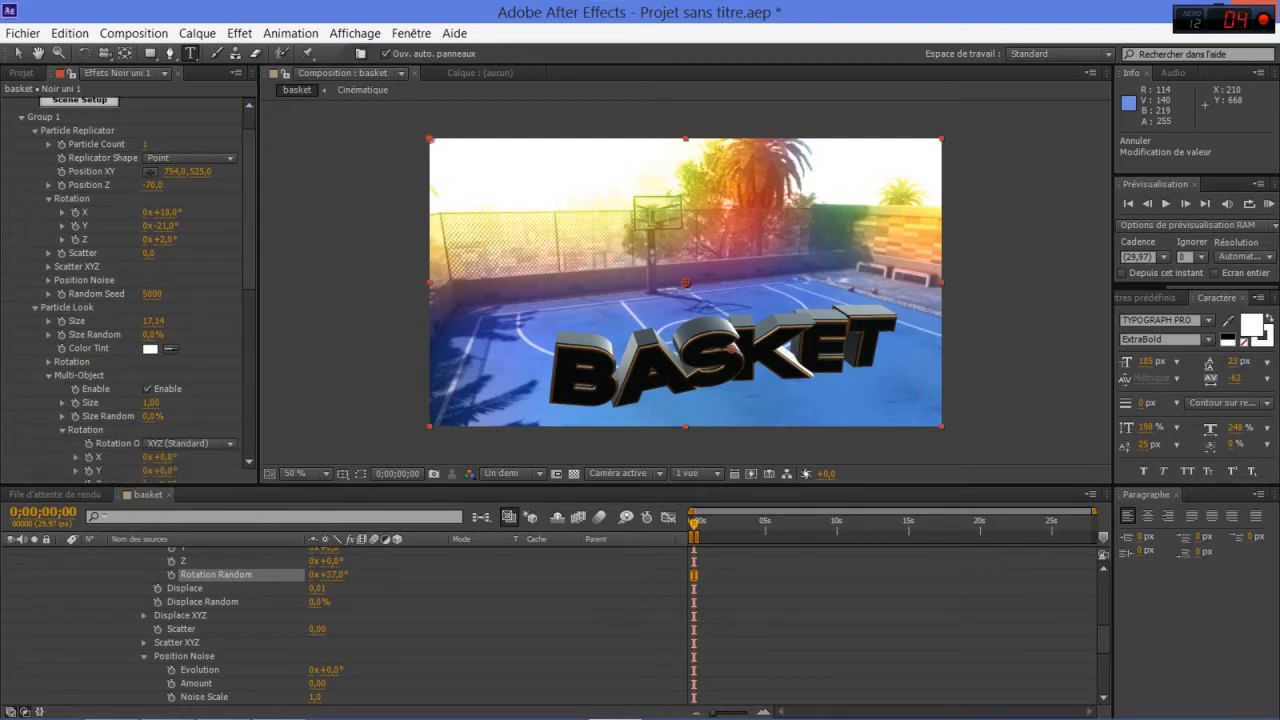
pyautogui.click(35, 131)
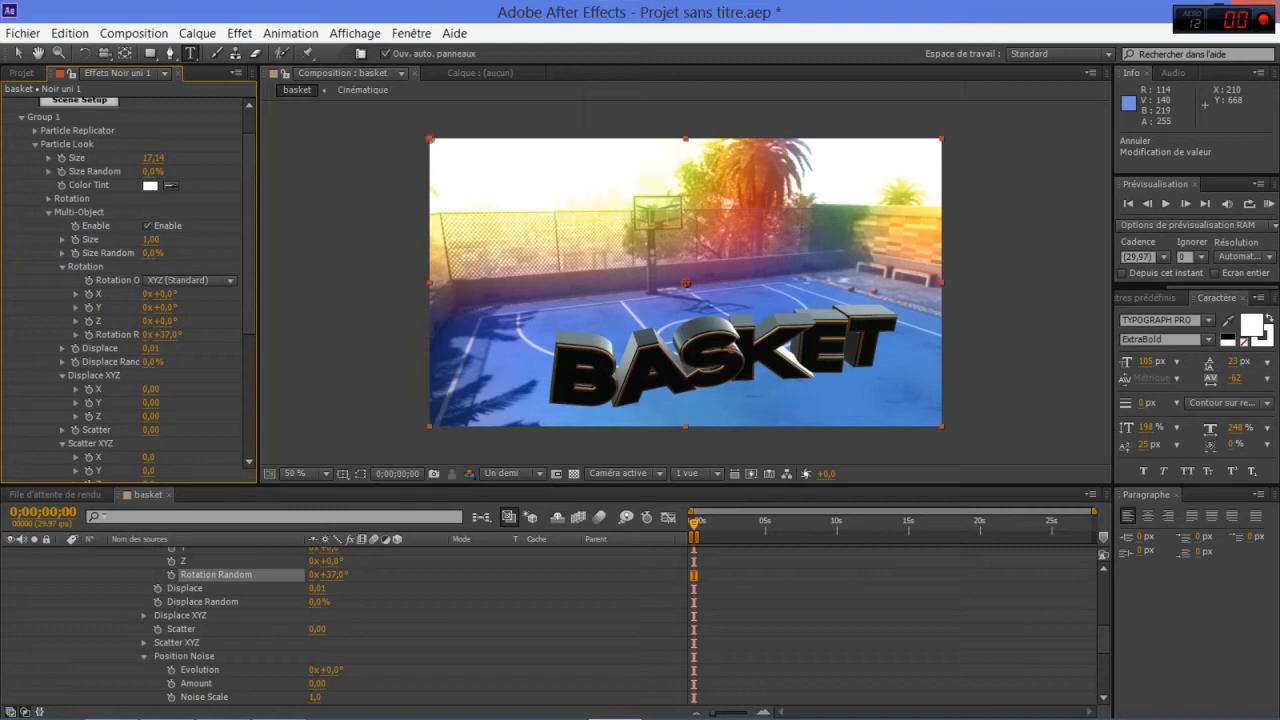
pyautogui.click(35, 145)
pyautogui.click(35, 193)
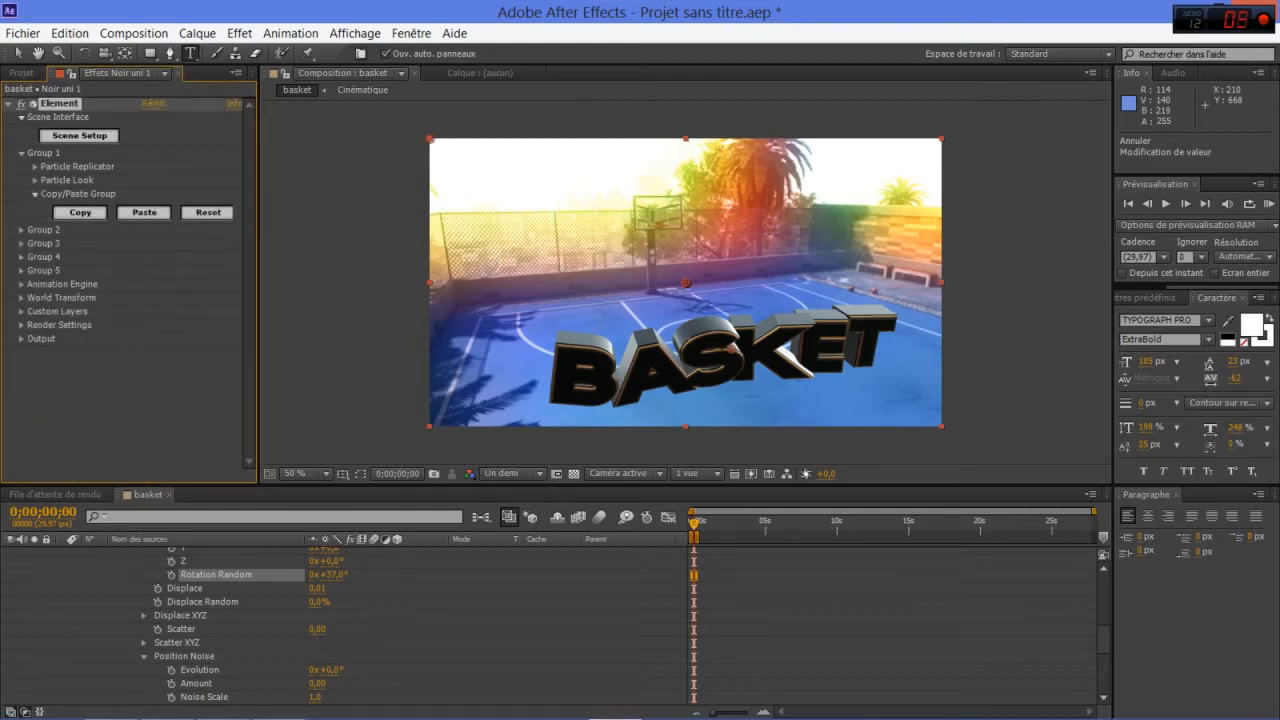
pyautogui.click(128, 400)
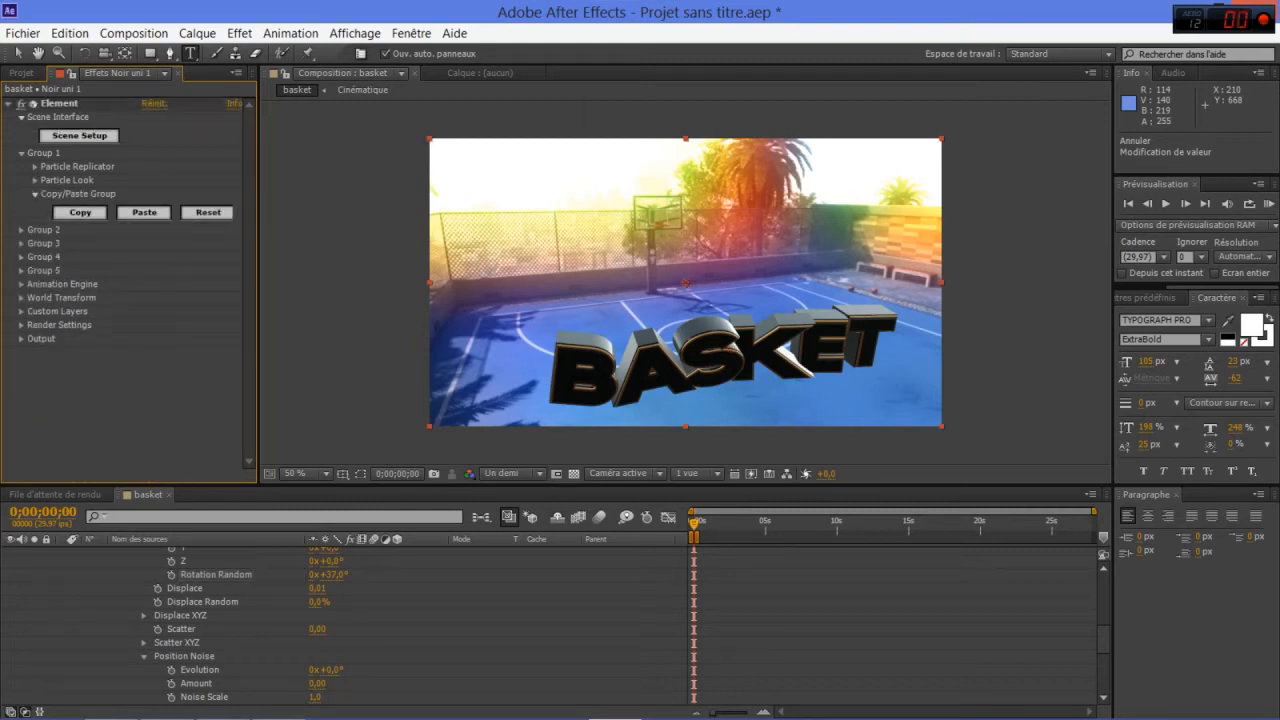
pyautogui.click(35, 194)
pyautogui.click(21, 207)
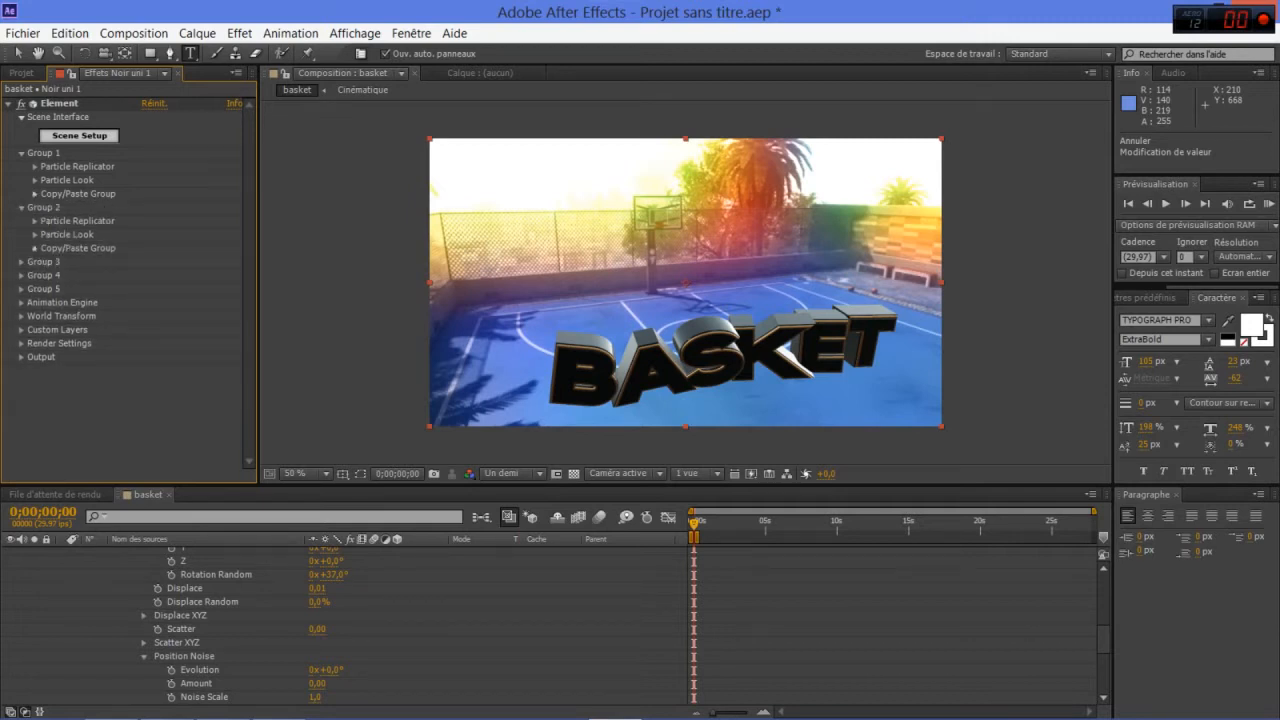
pyautogui.click(35, 247)
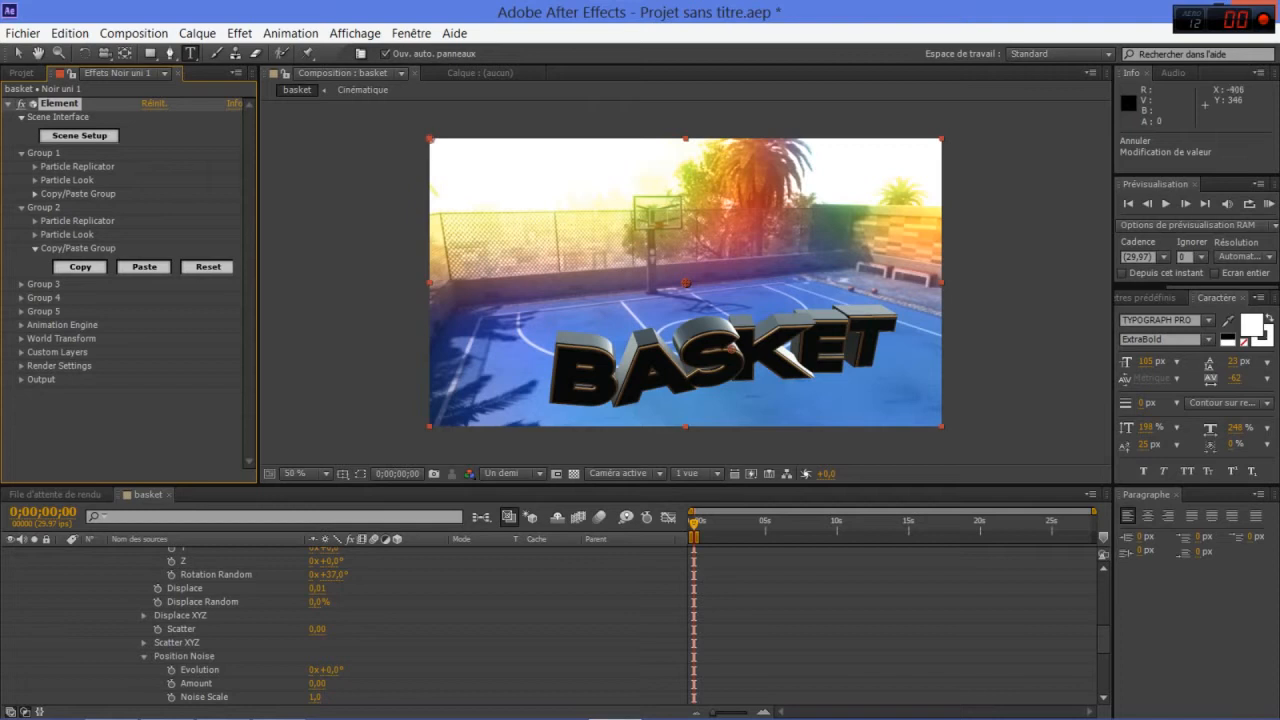
pyautogui.click(35, 248)
pyautogui.click(35, 221)
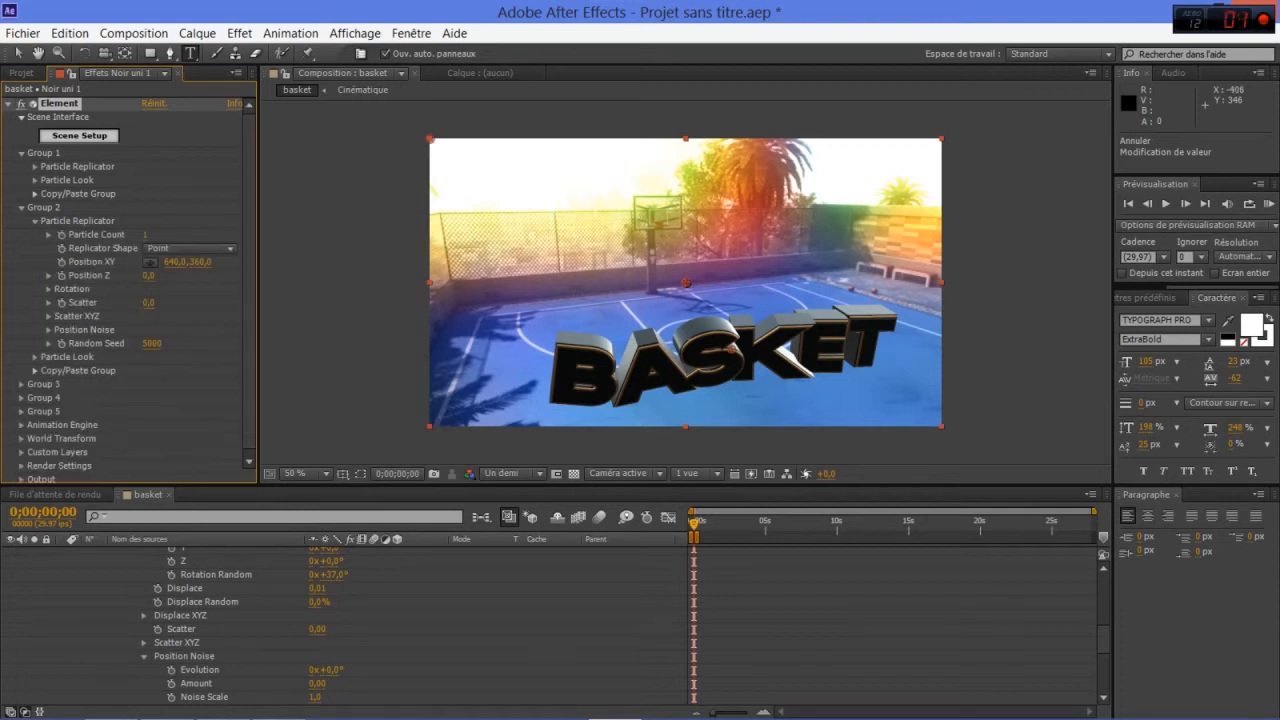
pyautogui.moveTo(201, 262); pyautogui.dragTo(365, 262)
pyautogui.click(35, 357)
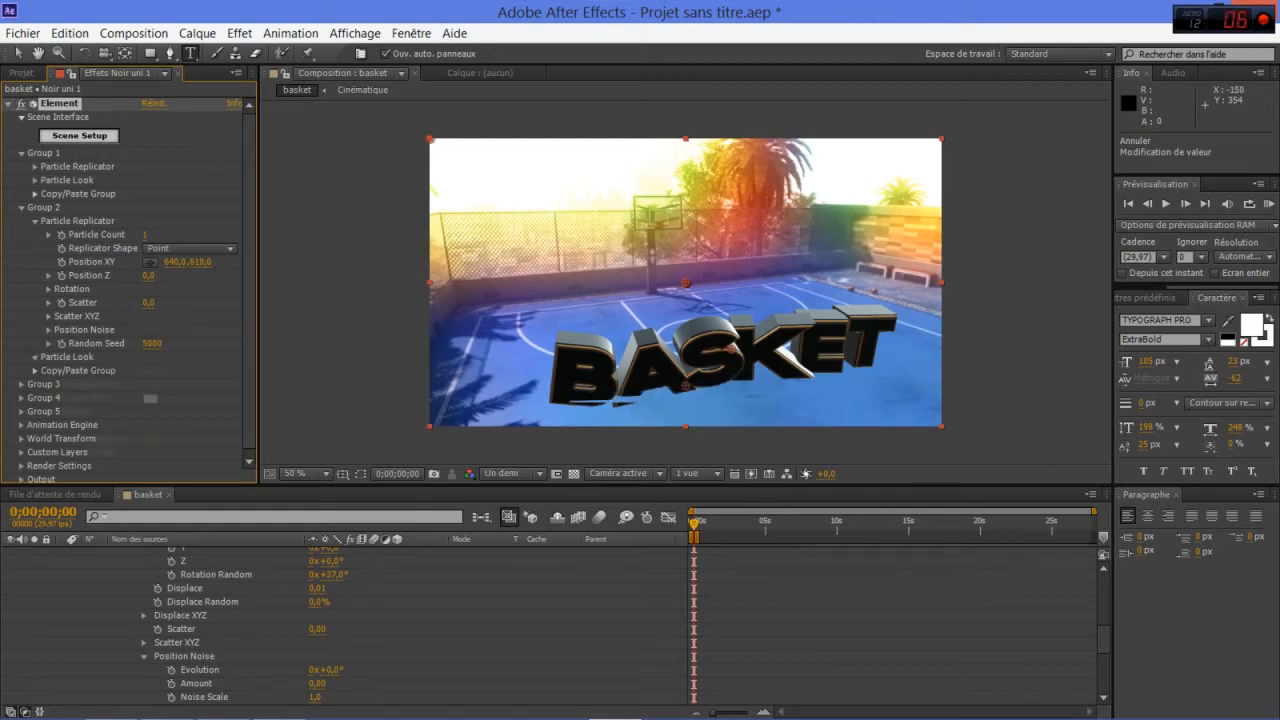
pyautogui.moveTo(153, 371); pyautogui.dragTo(186, 371)
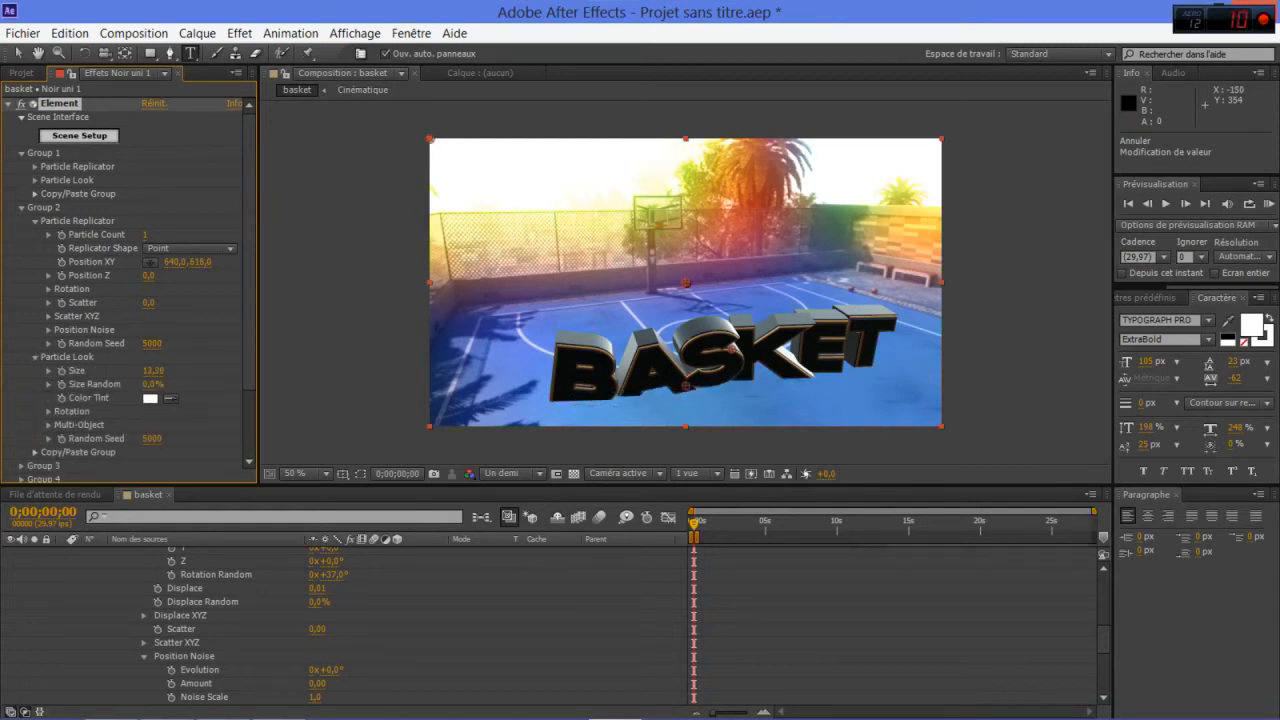
pyautogui.scroll(-3, 224, 350)
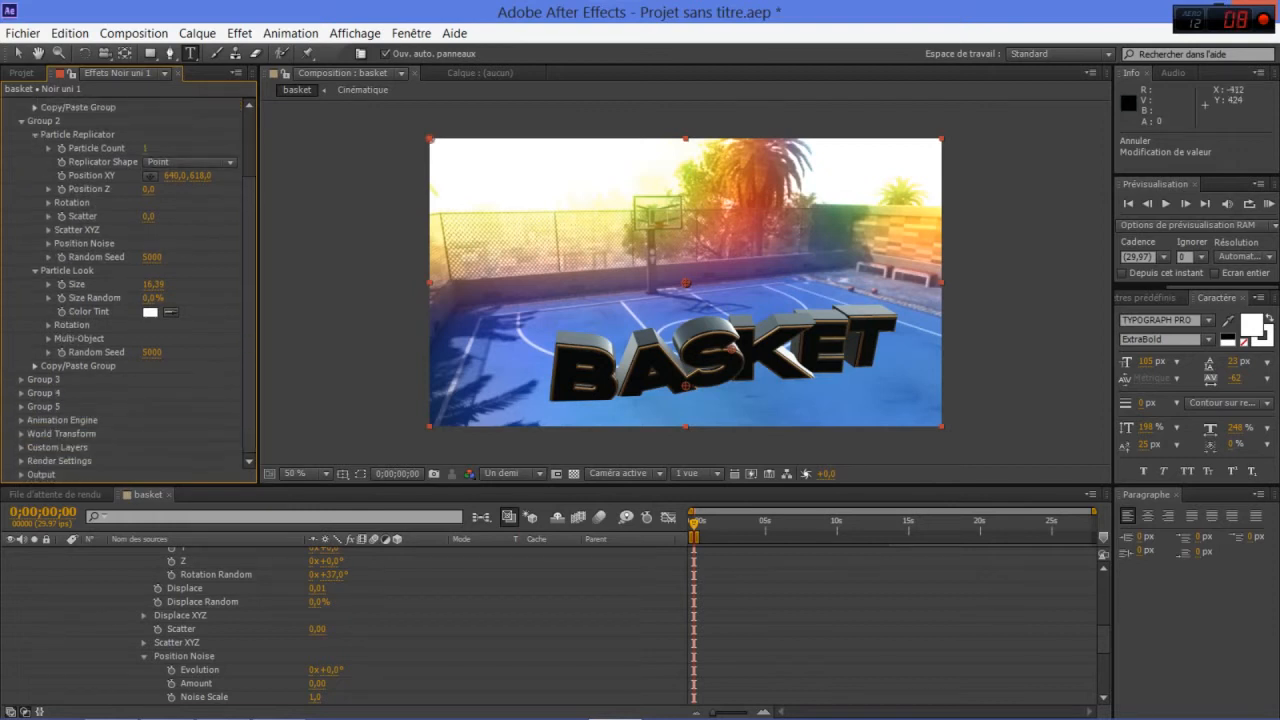
# - Copy all of Group 1's settings and paste them onto Group 2 so the plane matches the title's placement
pyautogui.click(35, 366)
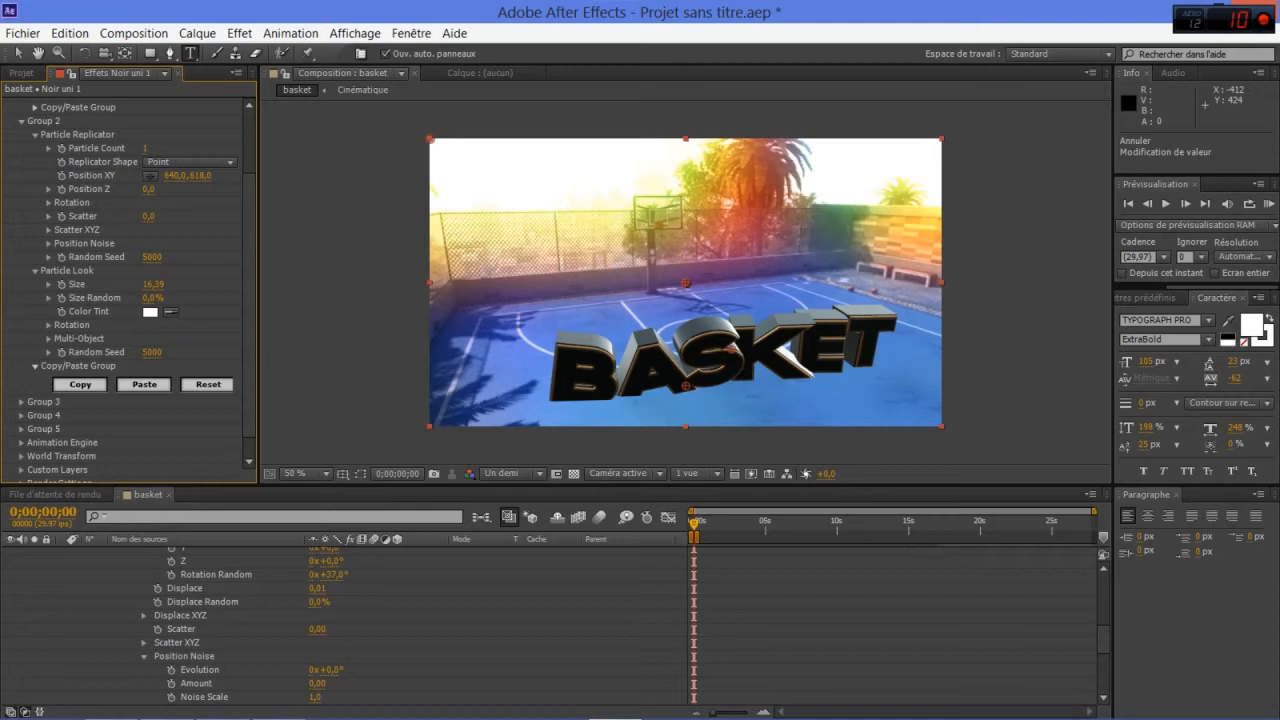
pyautogui.scroll(2, 125, 280)
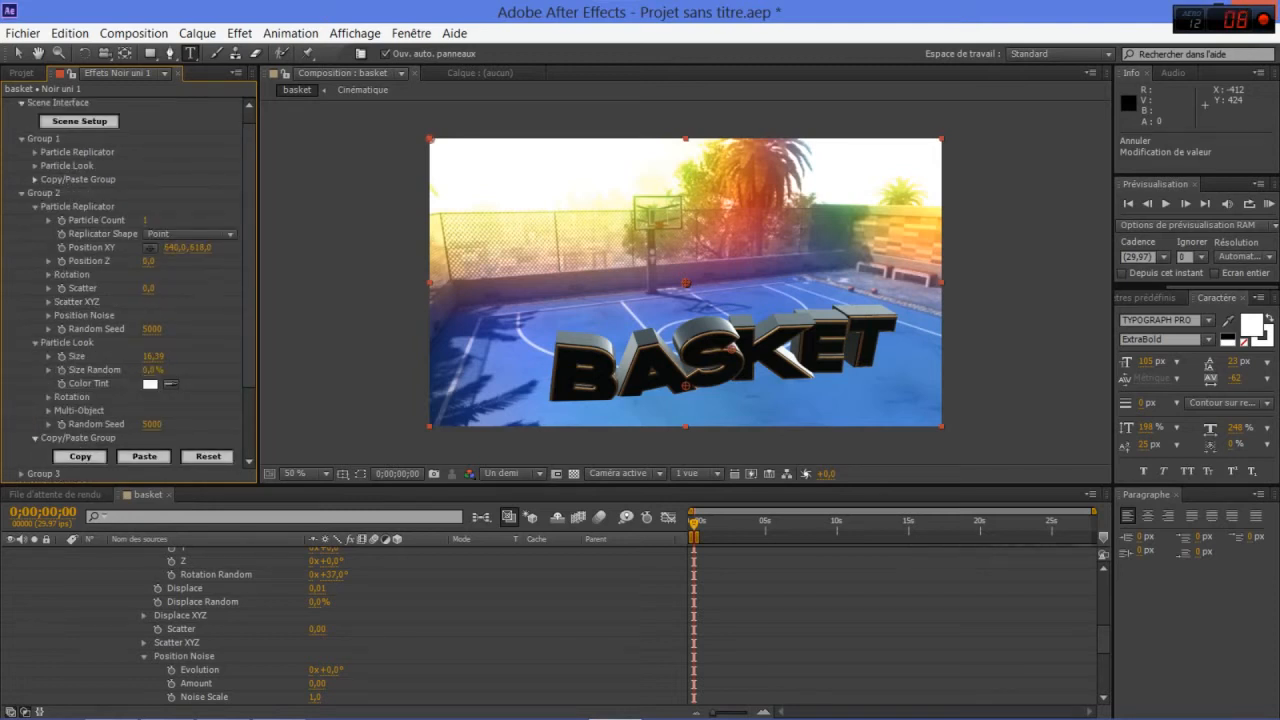
pyautogui.click(35, 152)
pyautogui.click(35, 152)
pyautogui.click(35, 179)
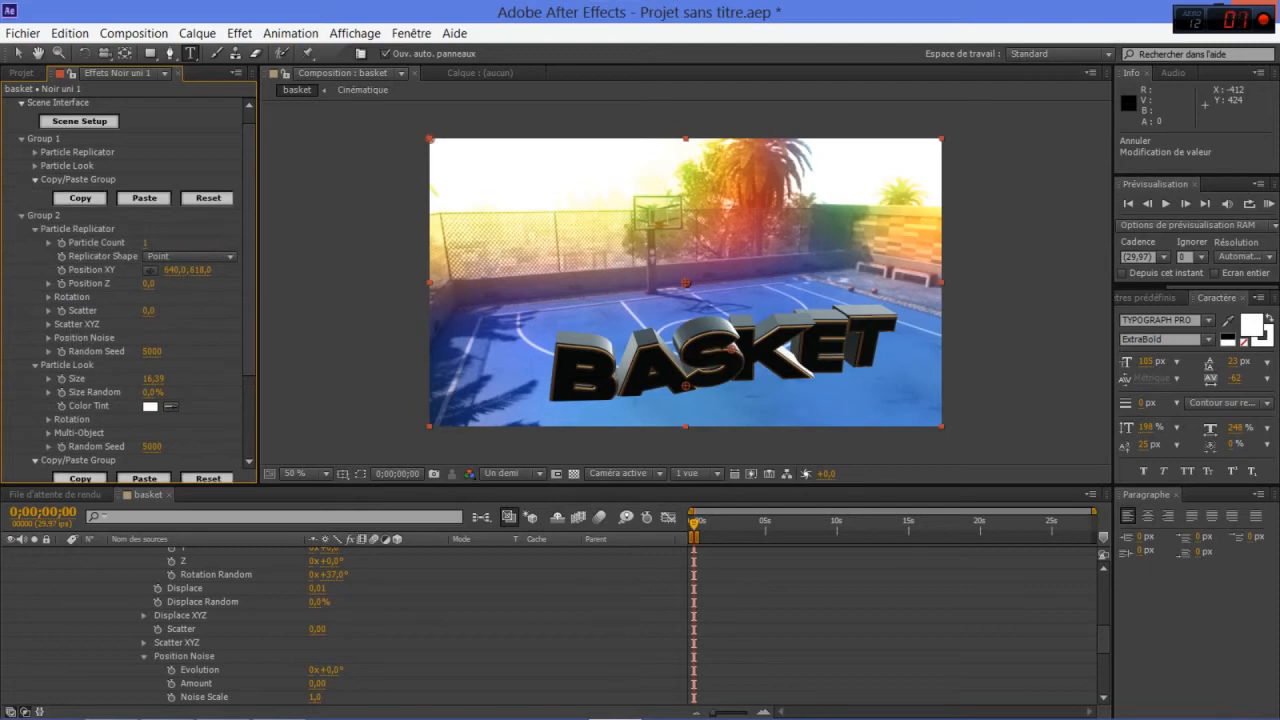
pyautogui.scroll(-1, 125, 290)
pyautogui.click(48, 397)
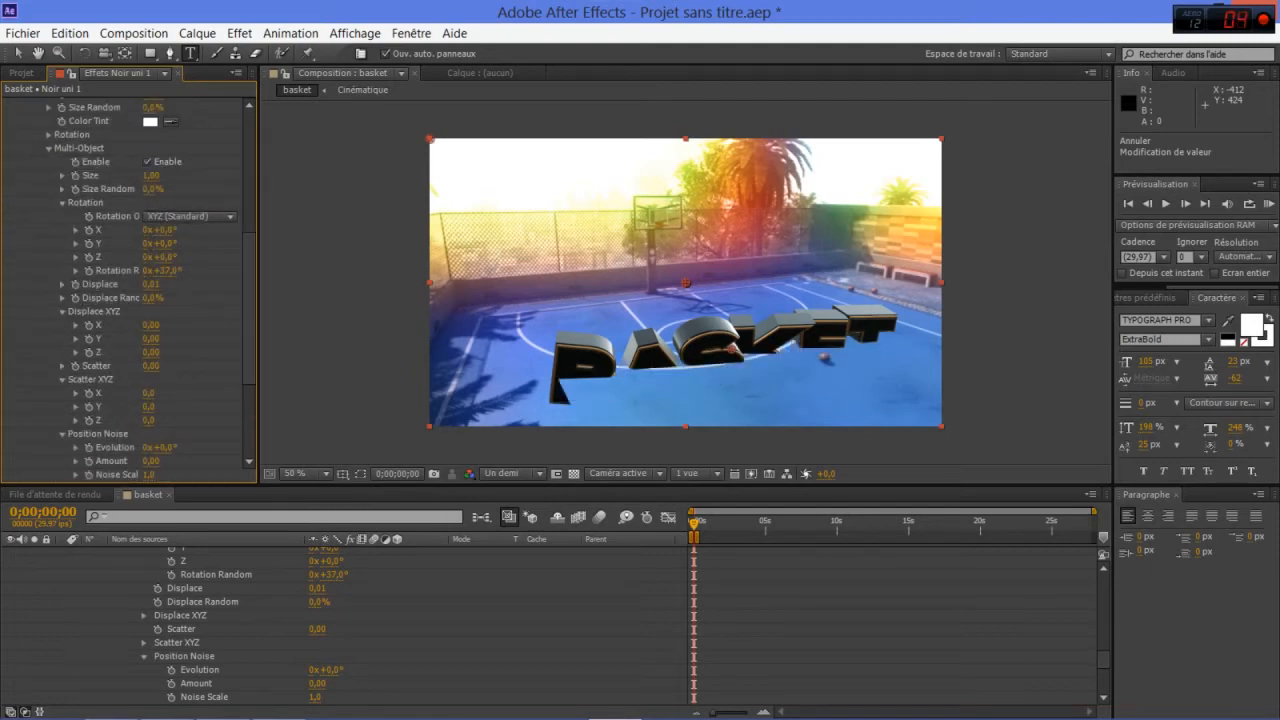
# - Lower the Group 2 plane to Position XY 754, 622 and enlarge its Multi-Object size to 4.21
pyautogui.scroll(8, 125, 290)
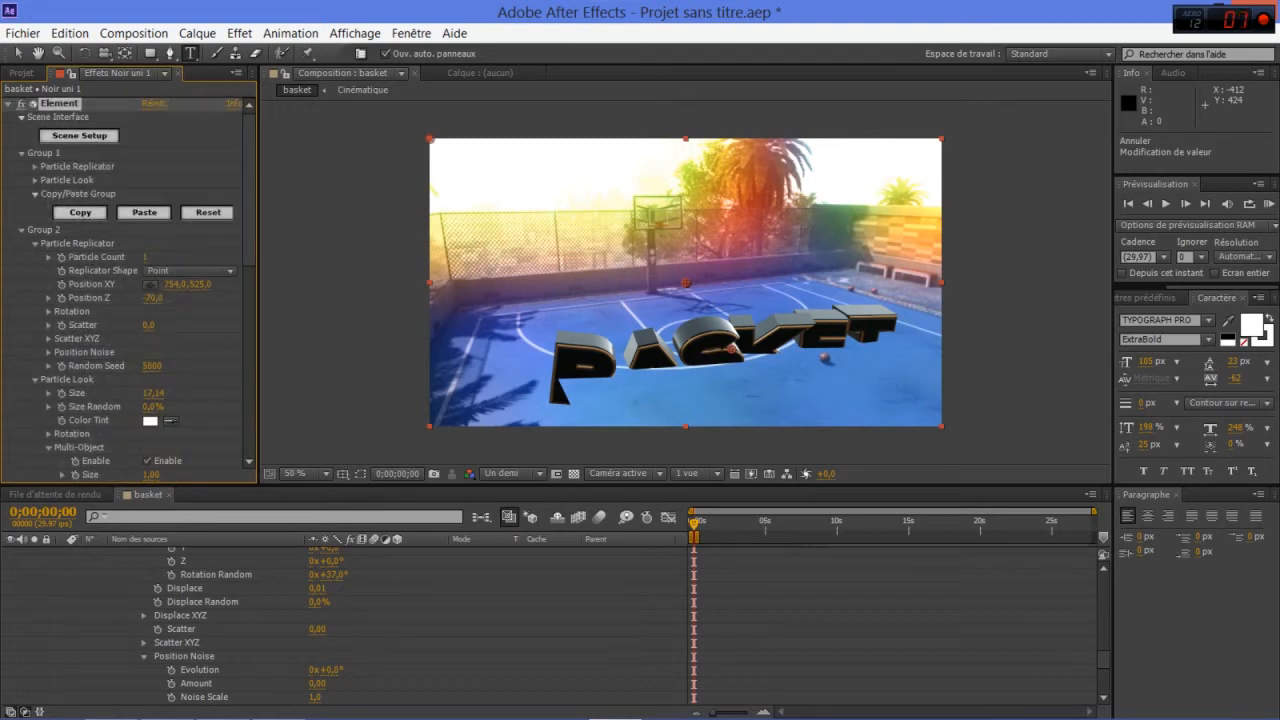
pyautogui.click(21, 153)
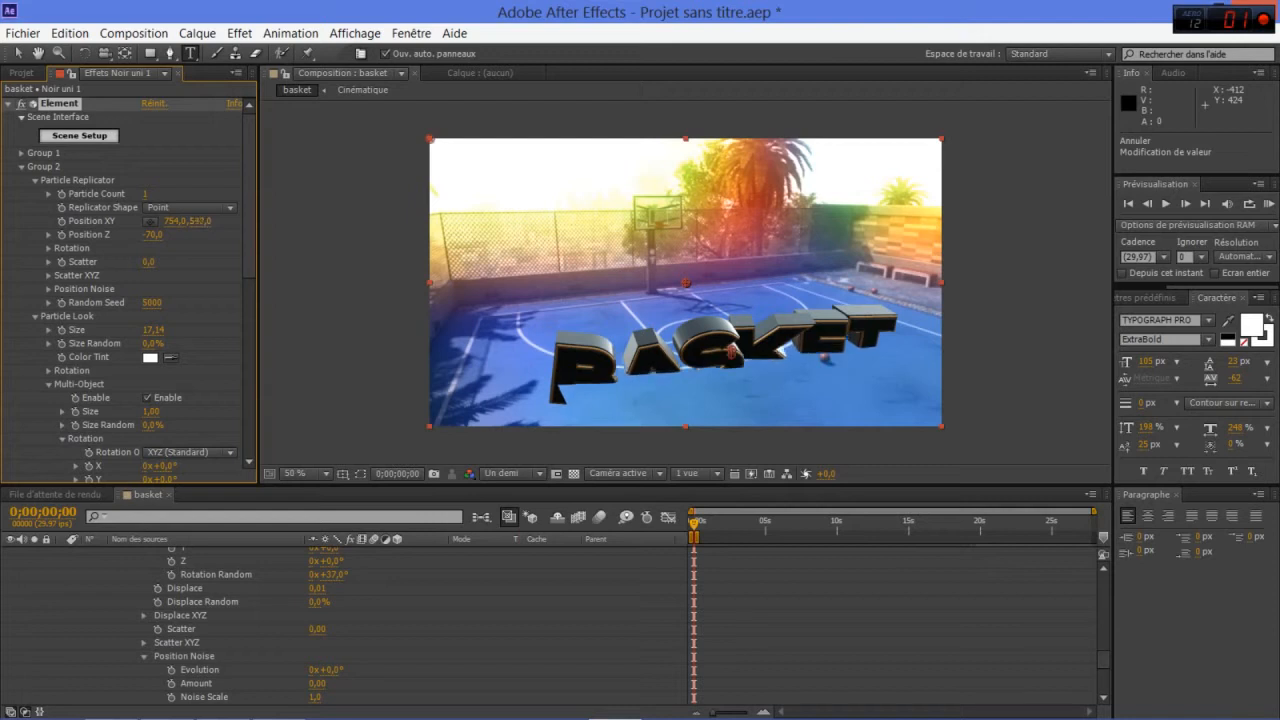
pyautogui.moveTo(202, 221); pyautogui.dragTo(213, 221)
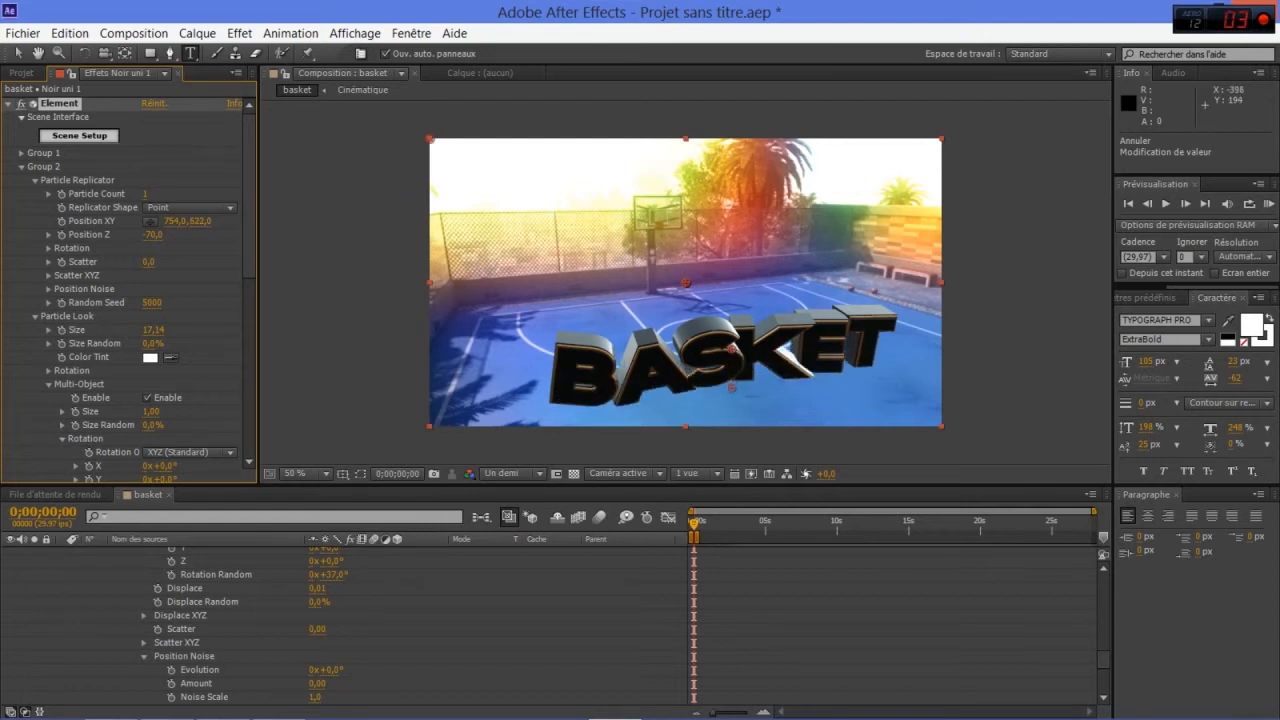
pyautogui.moveTo(151, 412); pyautogui.dragTo(290, 412)
pyautogui.click(21, 167)
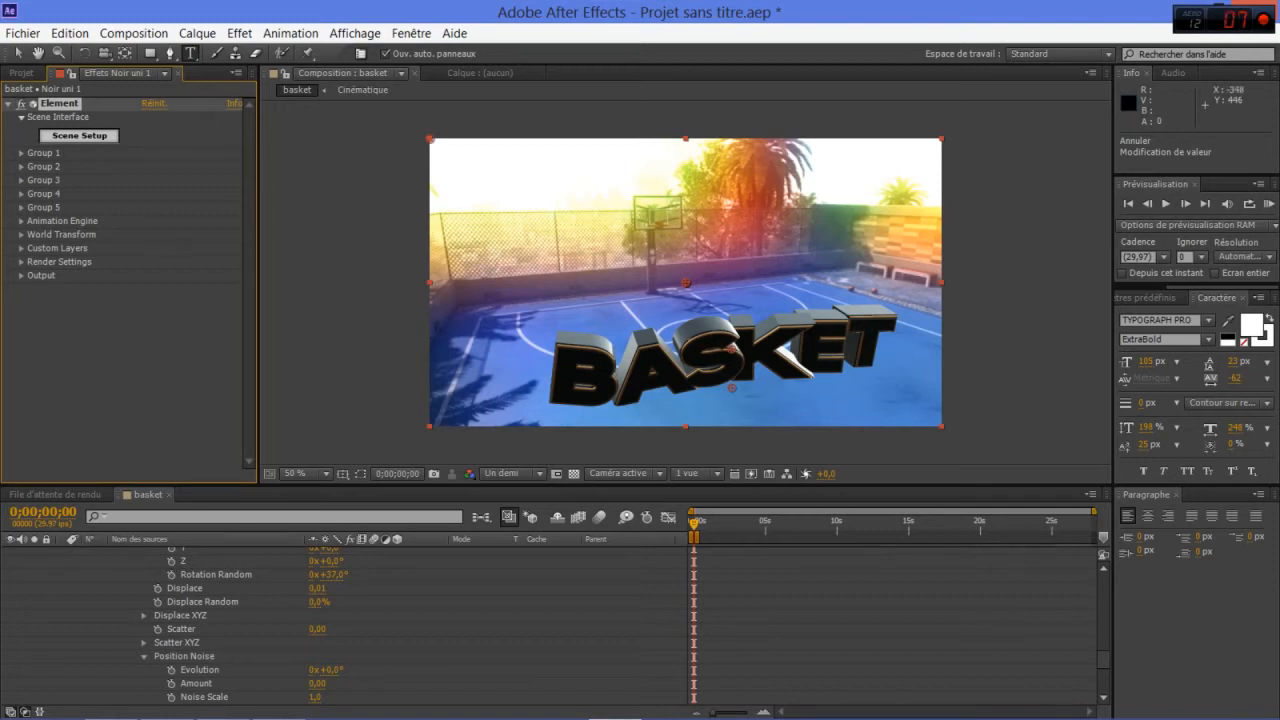
# - Adjust the ambient occlusion in Element's render settings to an intensity of 2.8 and a radius of 2.4
pyautogui.click(21, 262)
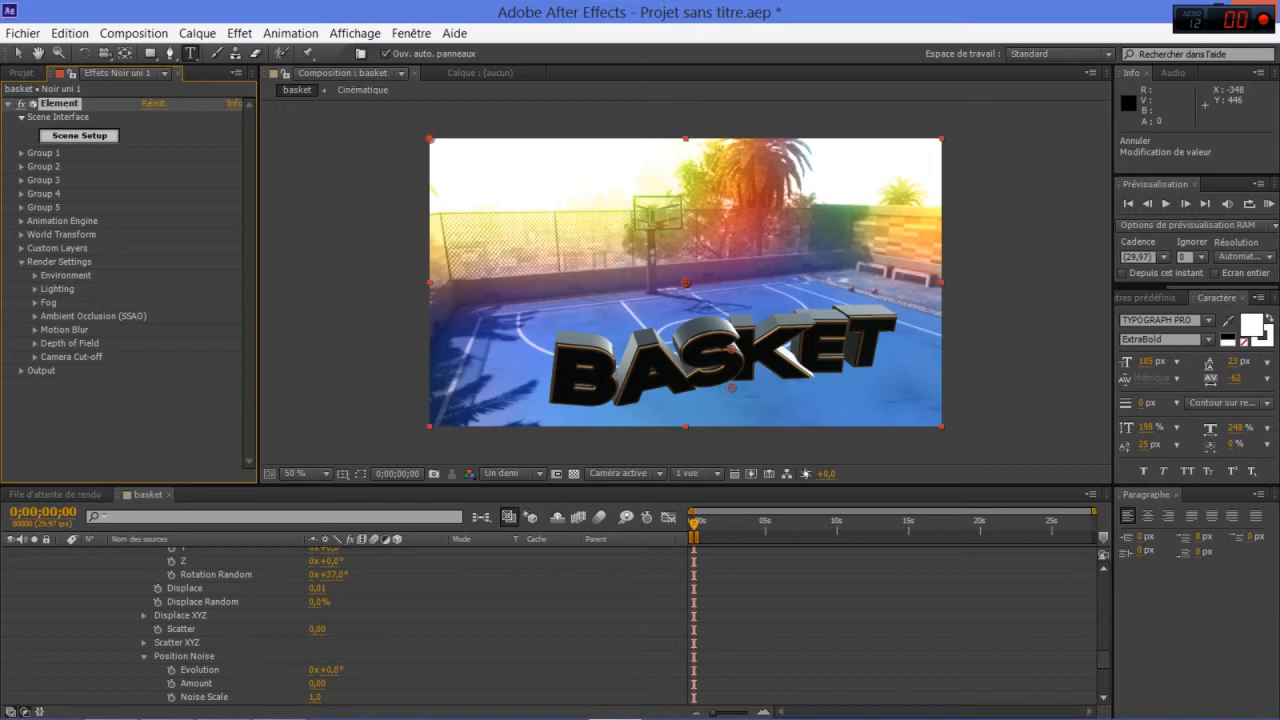
pyautogui.click(35, 316)
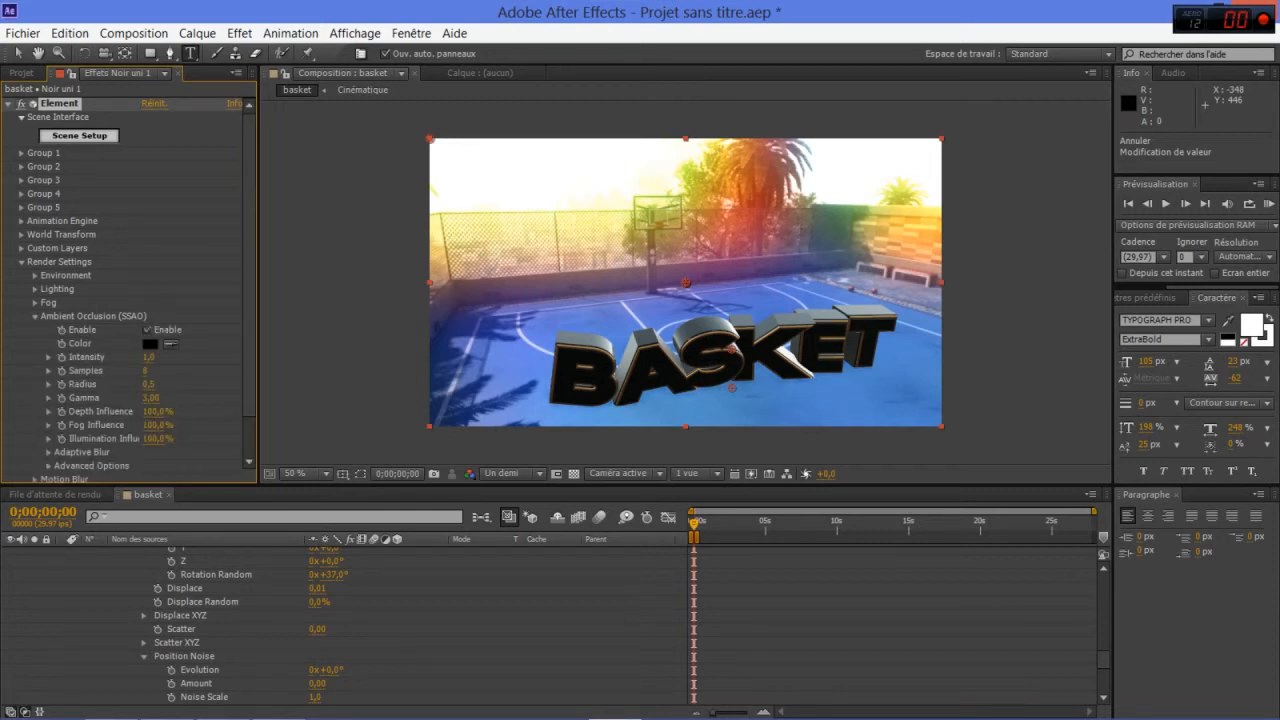
pyautogui.moveTo(148, 357); pyautogui.dragTo(208, 357)
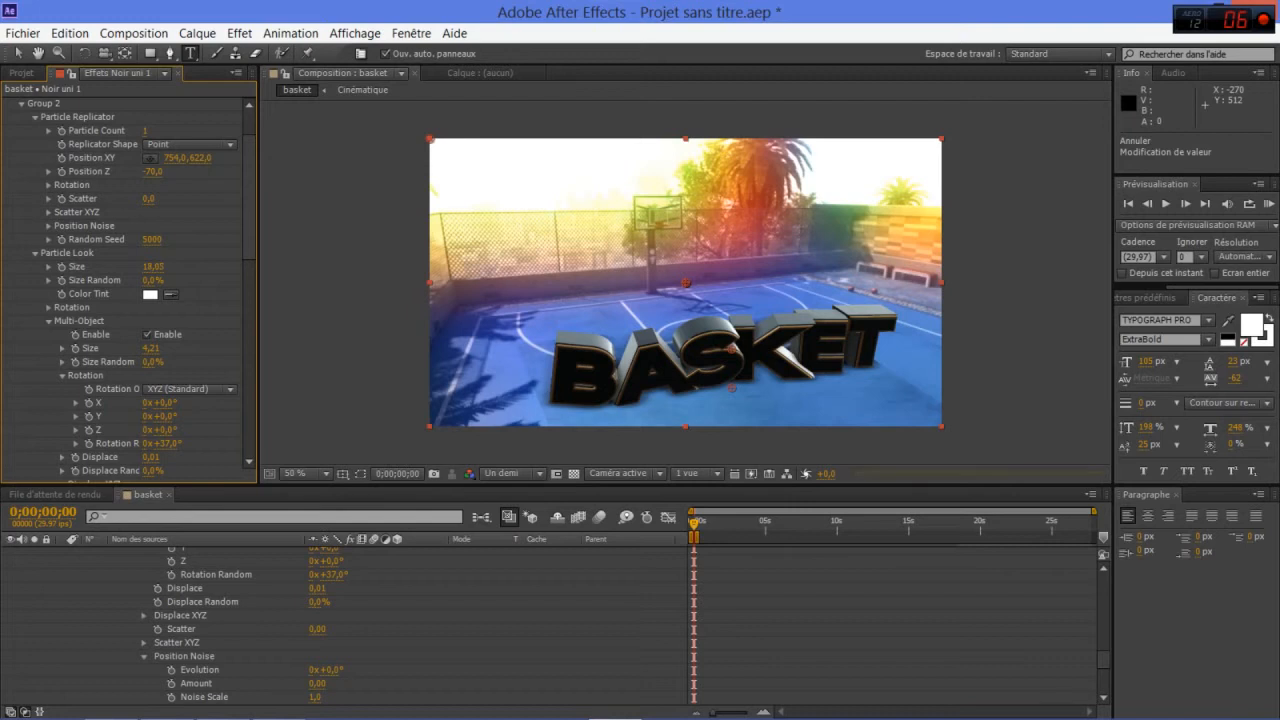
pyautogui.scroll(-1, 128, 290)
pyautogui.scroll(3, 128, 290)
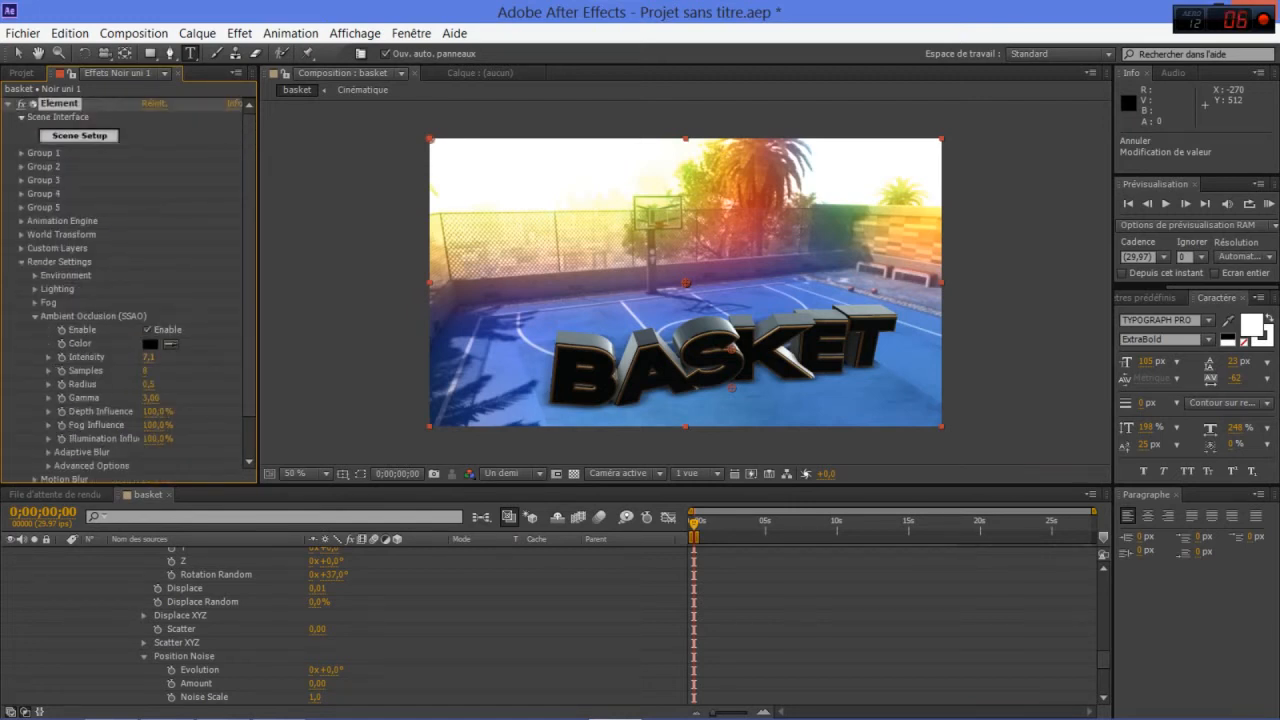
pyautogui.moveTo(148, 357); pyautogui.dragTo(165, 384)
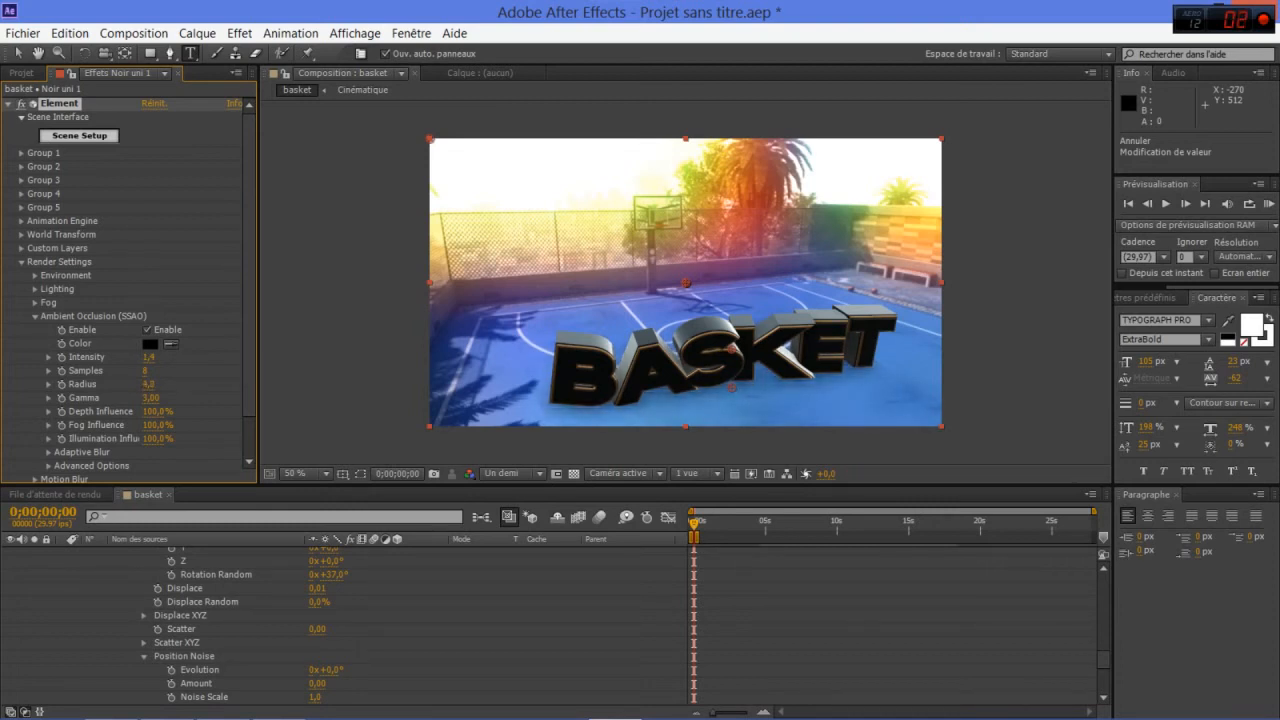
pyautogui.moveTo(183, 384); pyautogui.dragTo(182, 384)
pyautogui.moveTo(148, 357); pyautogui.dragTo(165, 357)
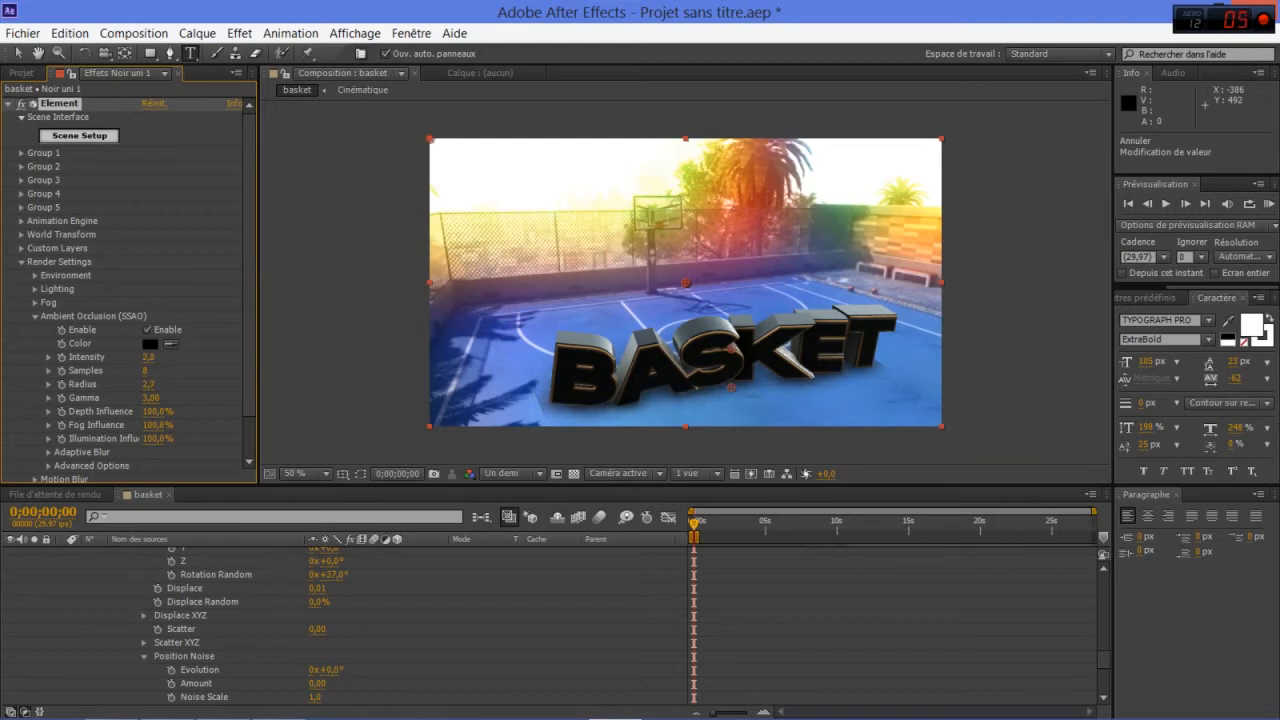
pyautogui.moveTo(148, 384); pyautogui.dragTo(150, 384)
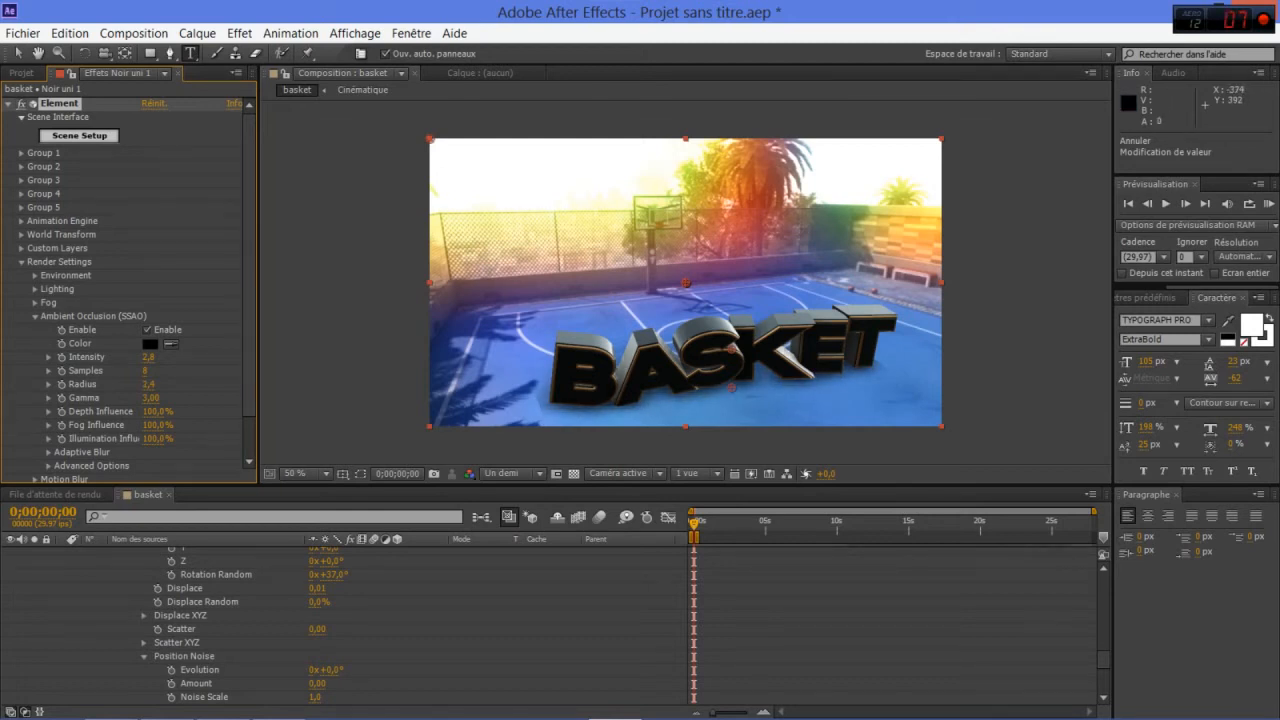
# - Reduce Group 2's Multi-Object size to 3.55
pyautogui.click(21, 167)
pyautogui.scroll(-2, 128, 290)
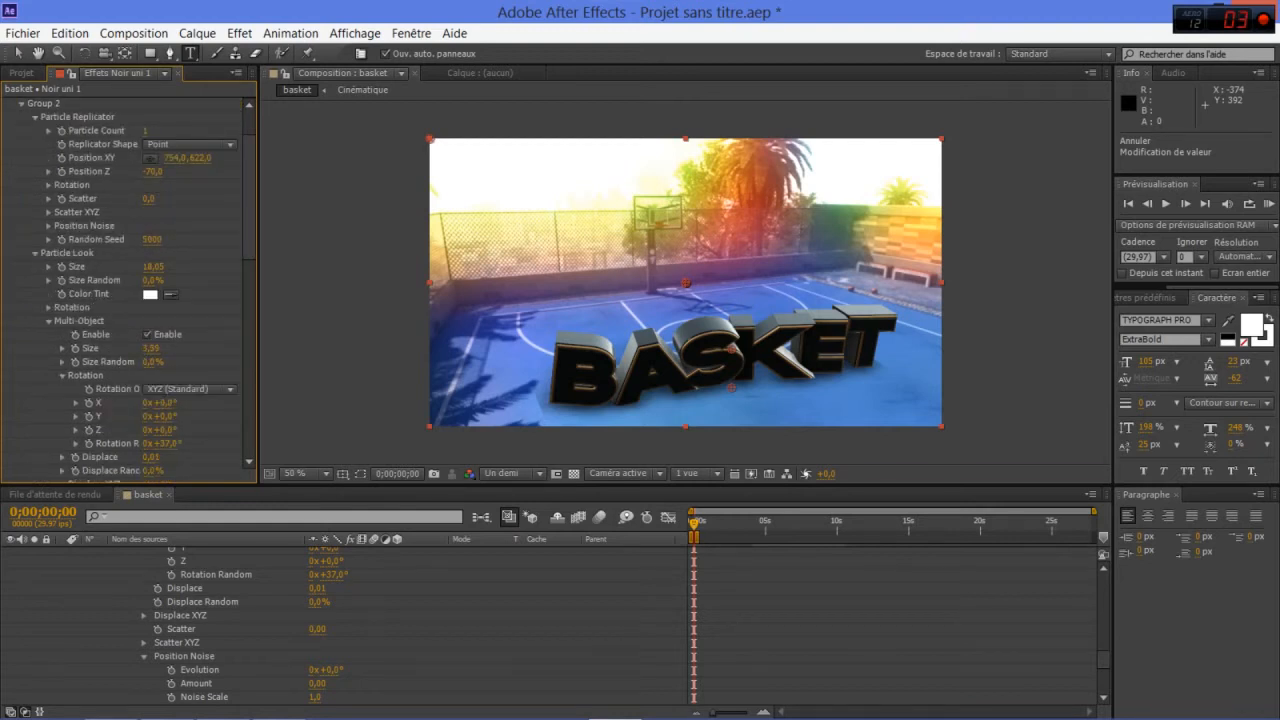
pyautogui.moveTo(151, 348); pyautogui.dragTo(126, 348)
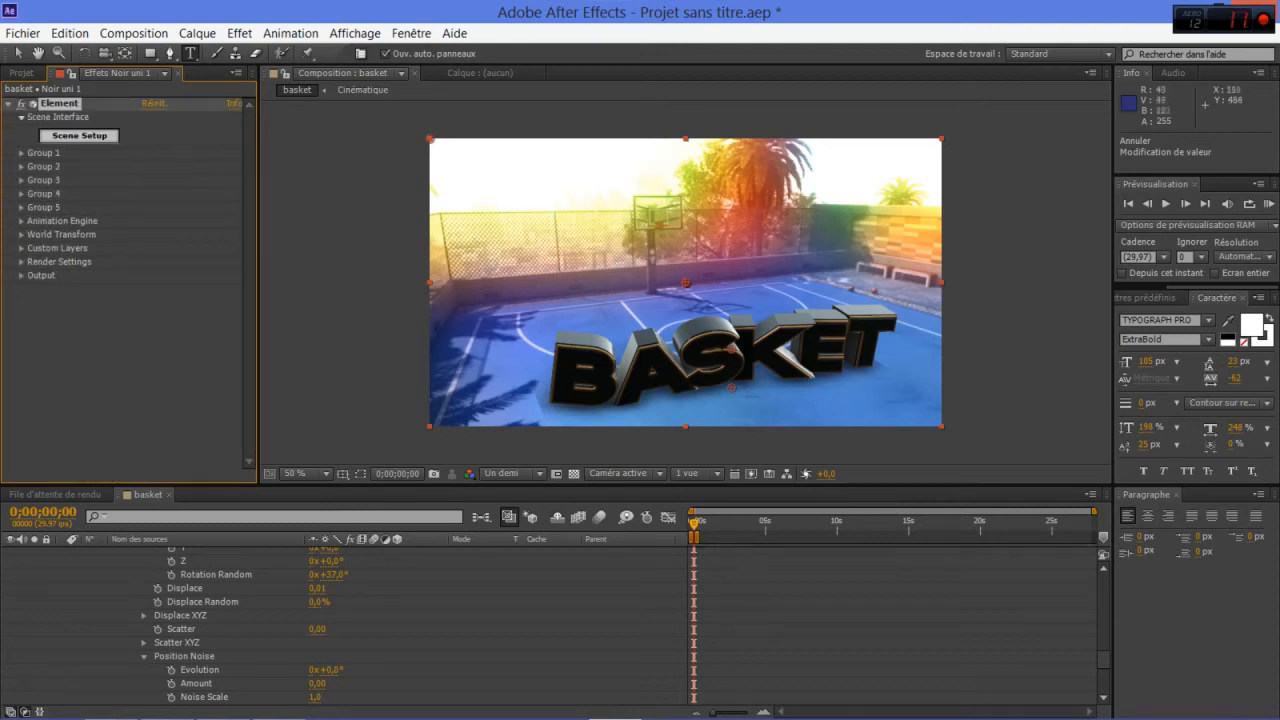
# - Switch to Chrome and compare the composition with the finished BASKET speed-art video on YouTube
pyautogui.moveTo(279, 716)
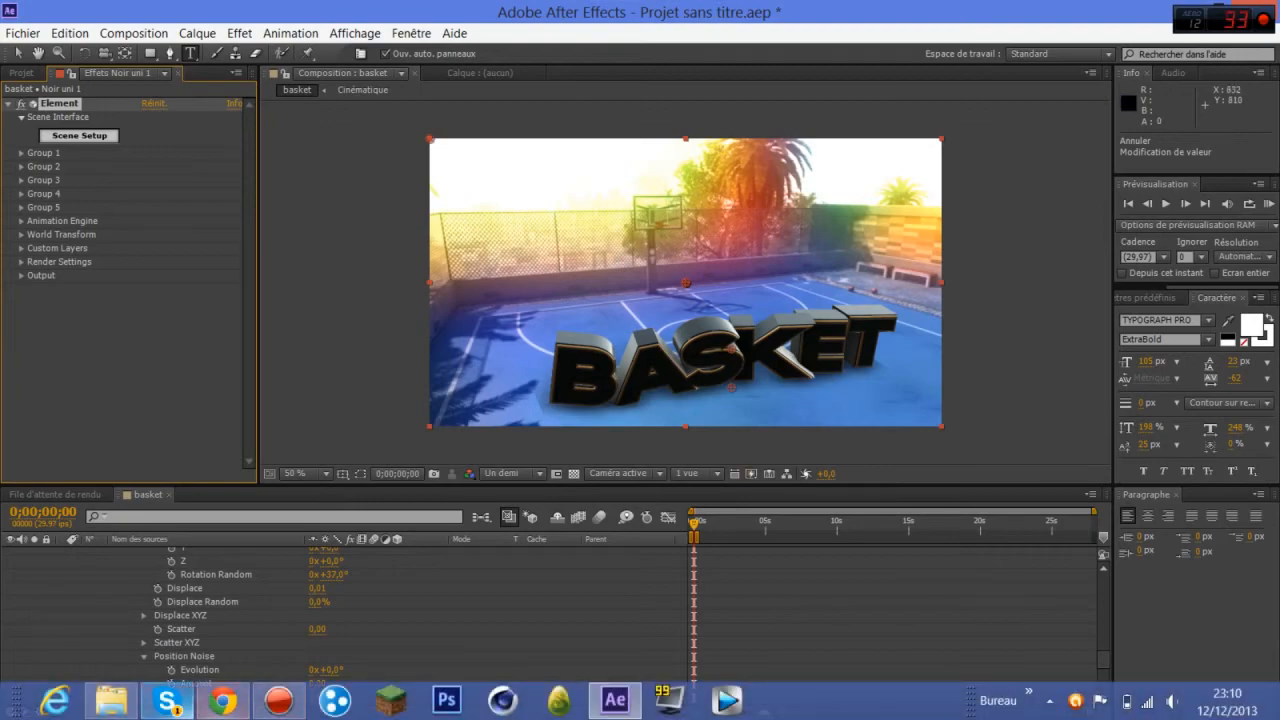
pyautogui.click(222, 702)
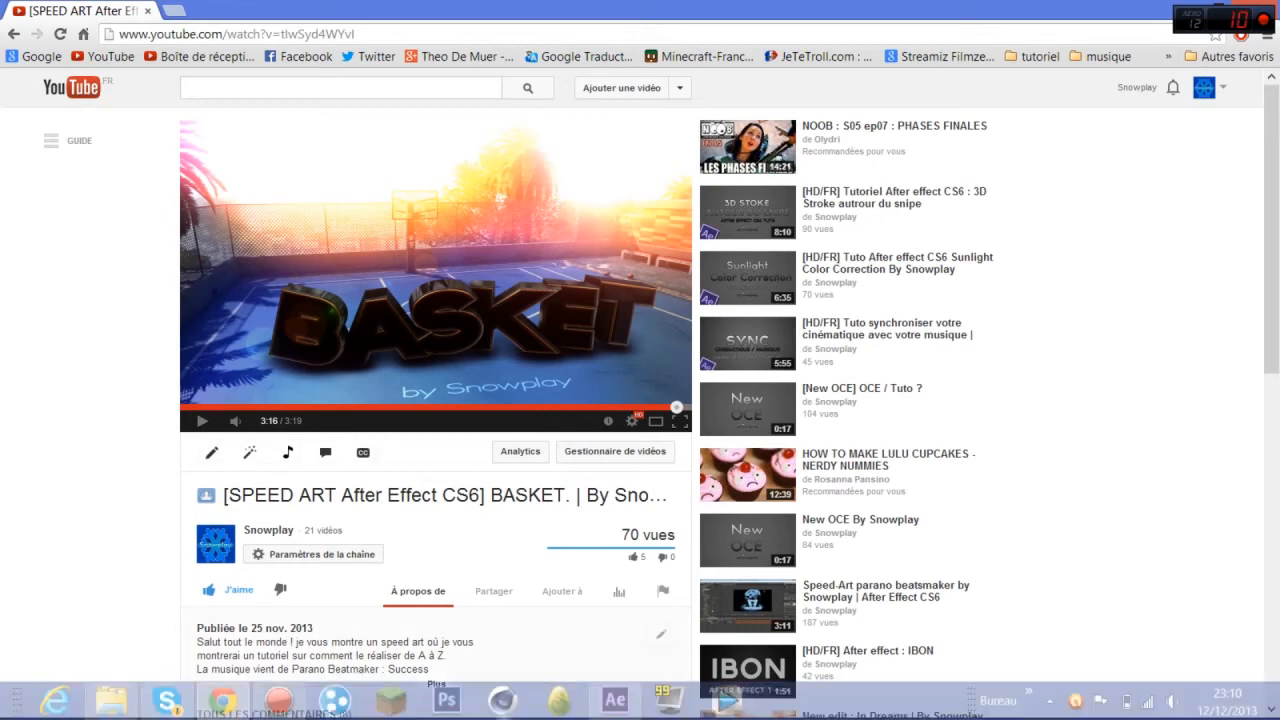
pyautogui.click(615, 700)
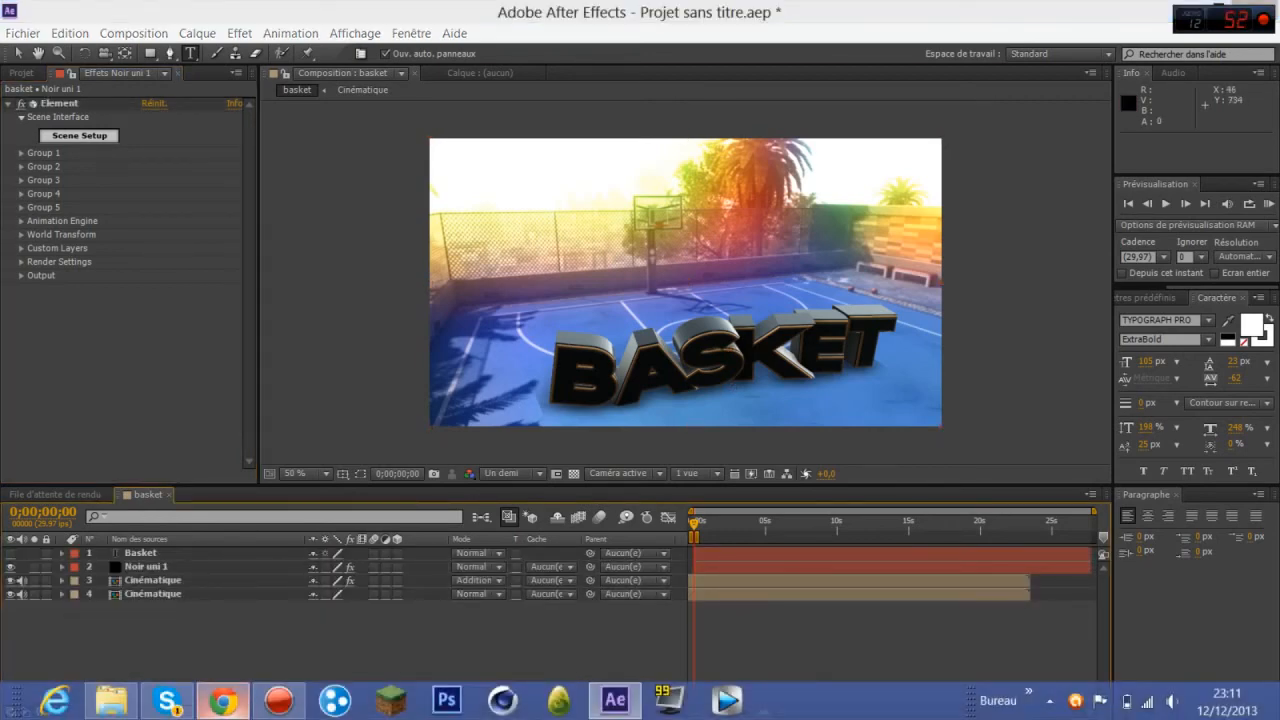
pyautogui.click(223, 700)
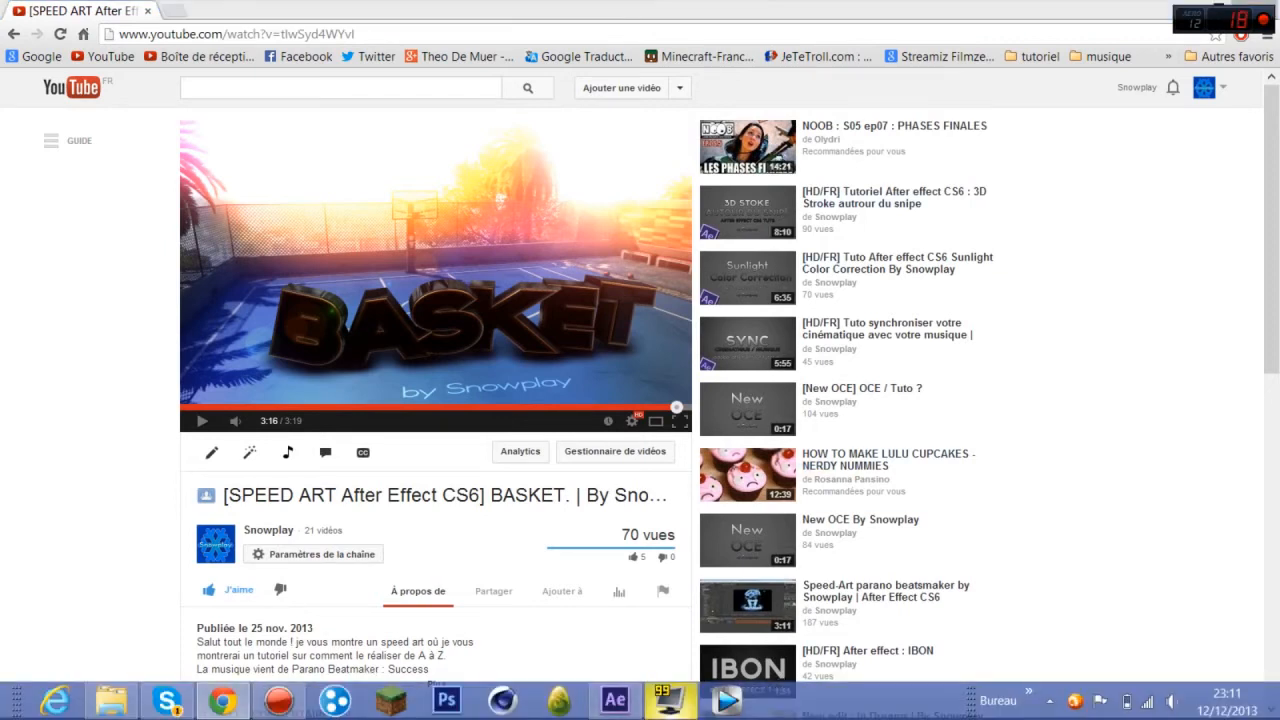
# - Switch back to After Effects and add a new adjustment layer to the basket composition
pyautogui.click(612, 700)
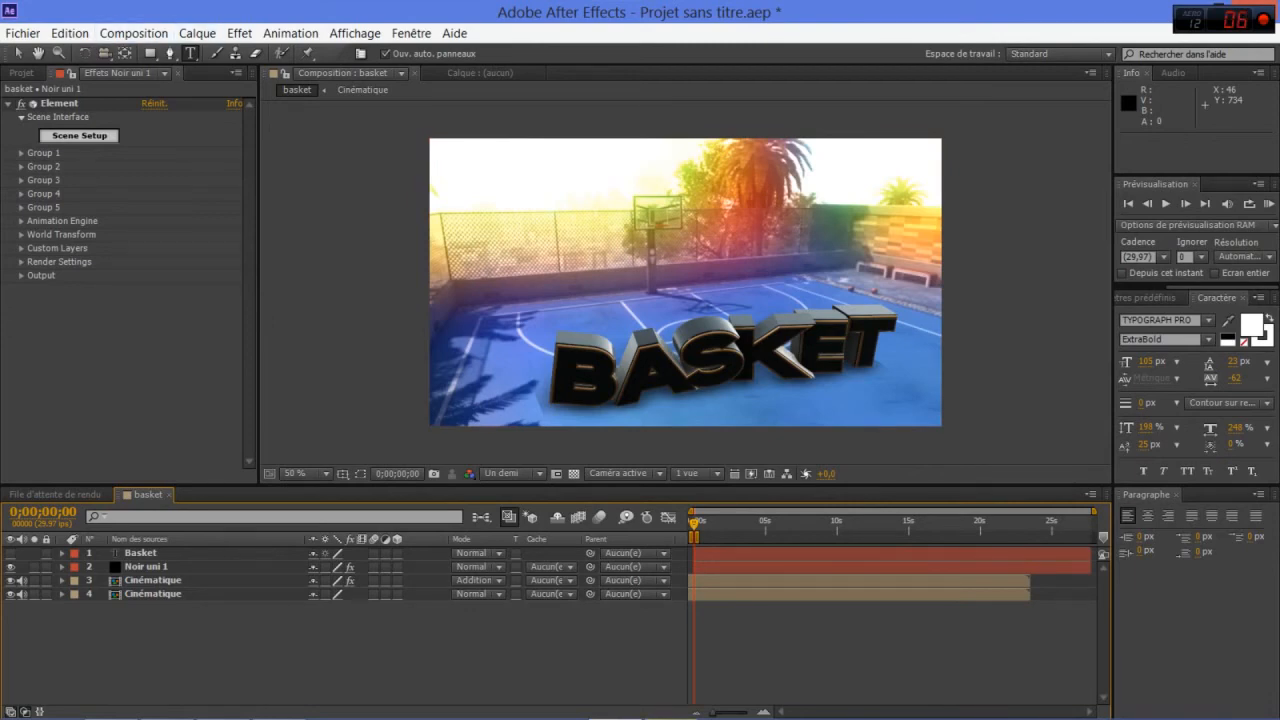
pyautogui.click(197, 33)
pyautogui.moveTo(208, 54)
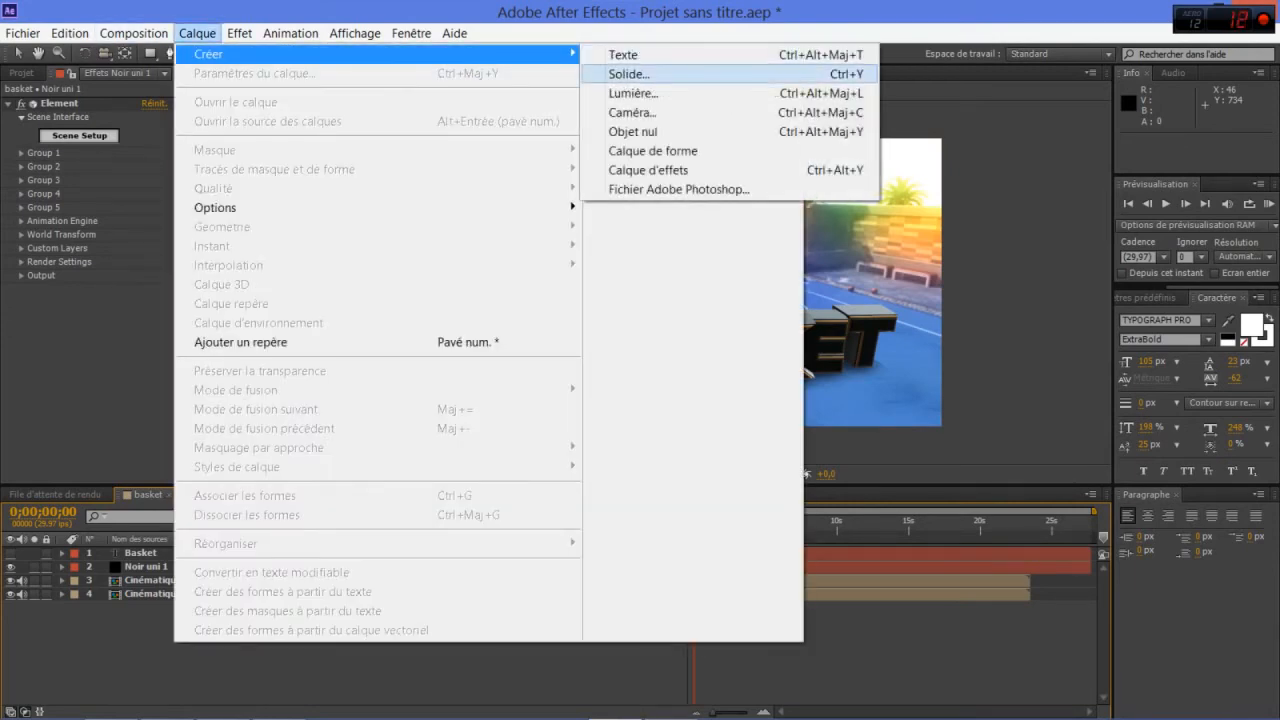
pyautogui.click(650, 170)
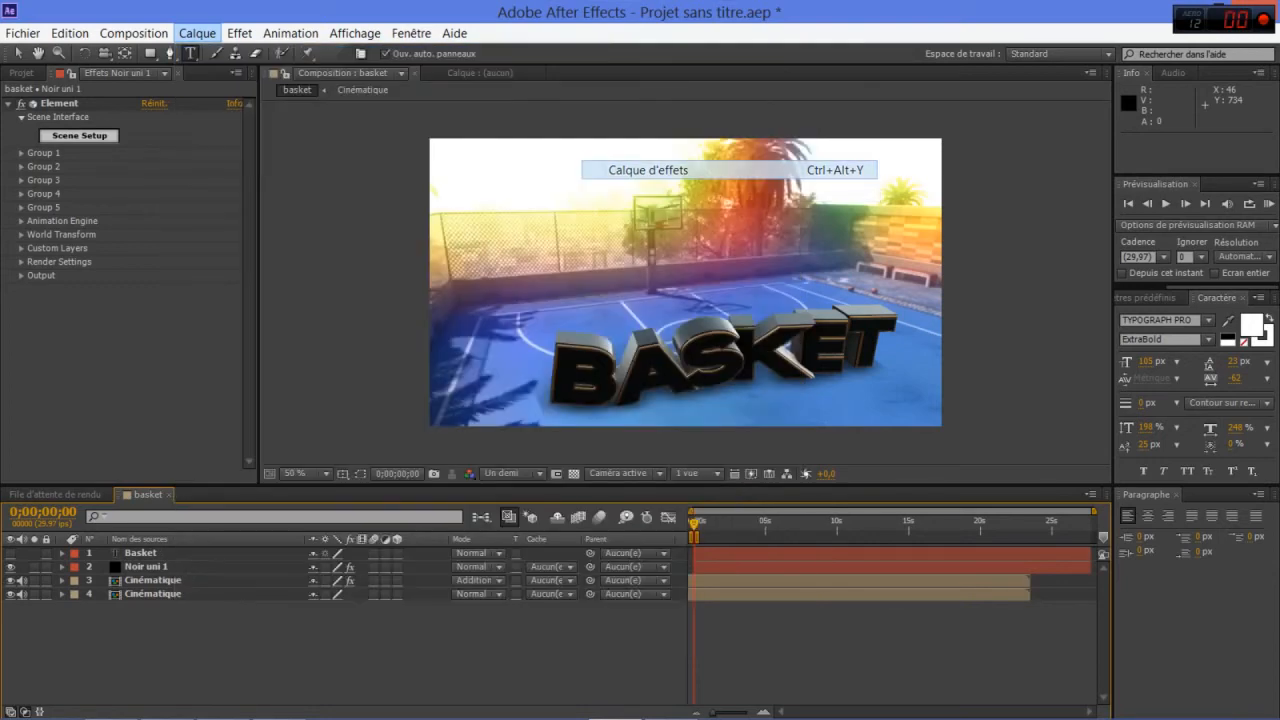
# - Apply the Magic Bullet Looks effect to the adjustment layer and open its look editor
pyautogui.click(239, 33)
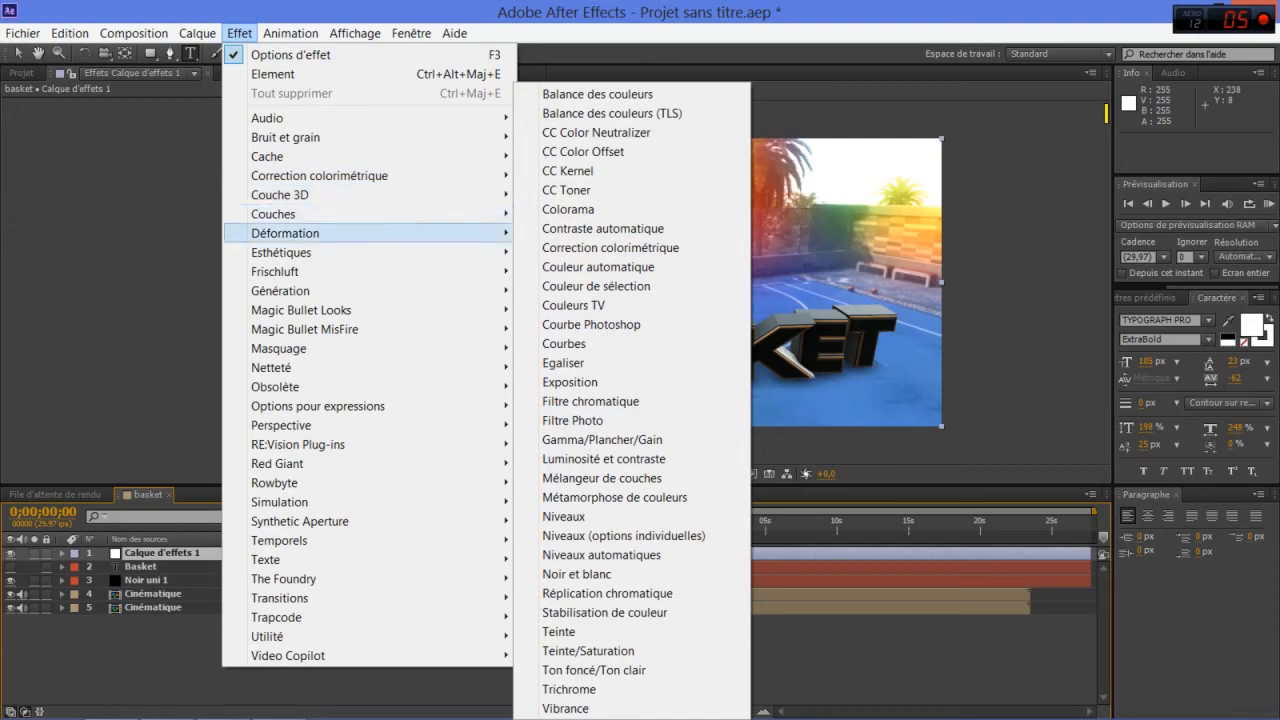
pyautogui.click(558, 306)
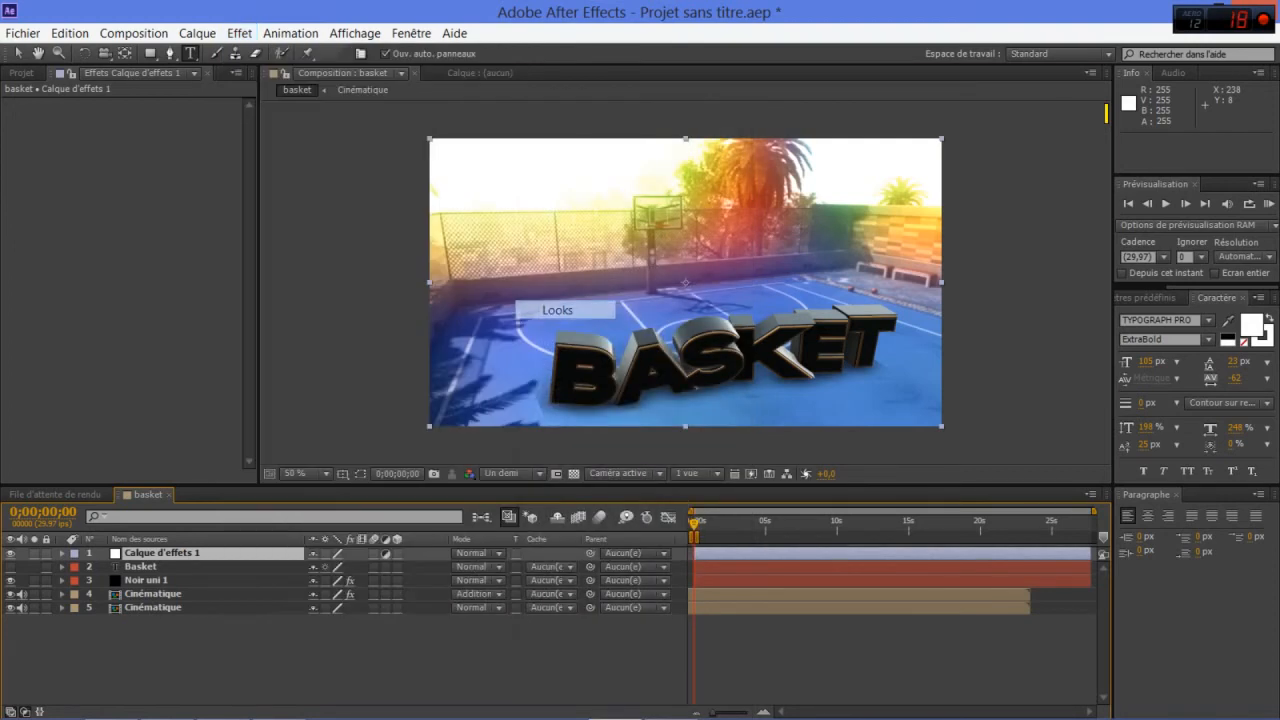
pyautogui.press('v')
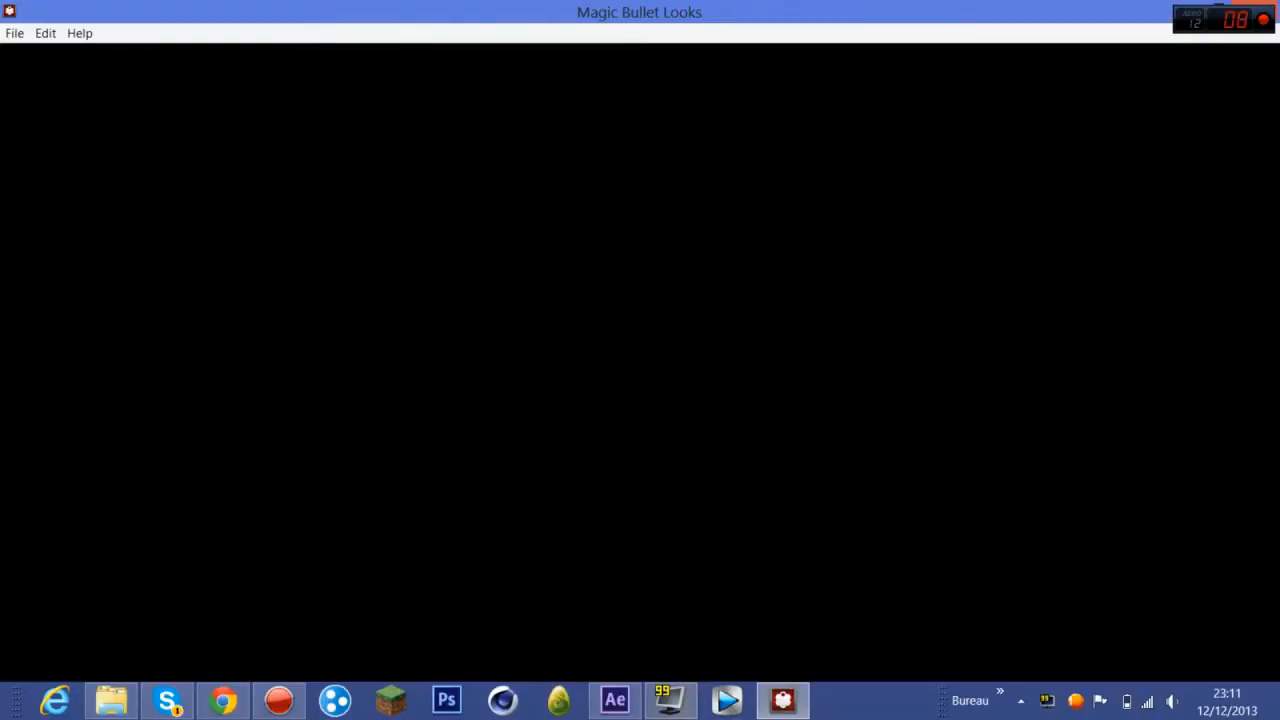
# - Exit Fraps, confirming that it should be unloaded, and return to Magic Bullet Looks
pyautogui.moveTo(668, 700)
pyautogui.moveTo(669, 590)
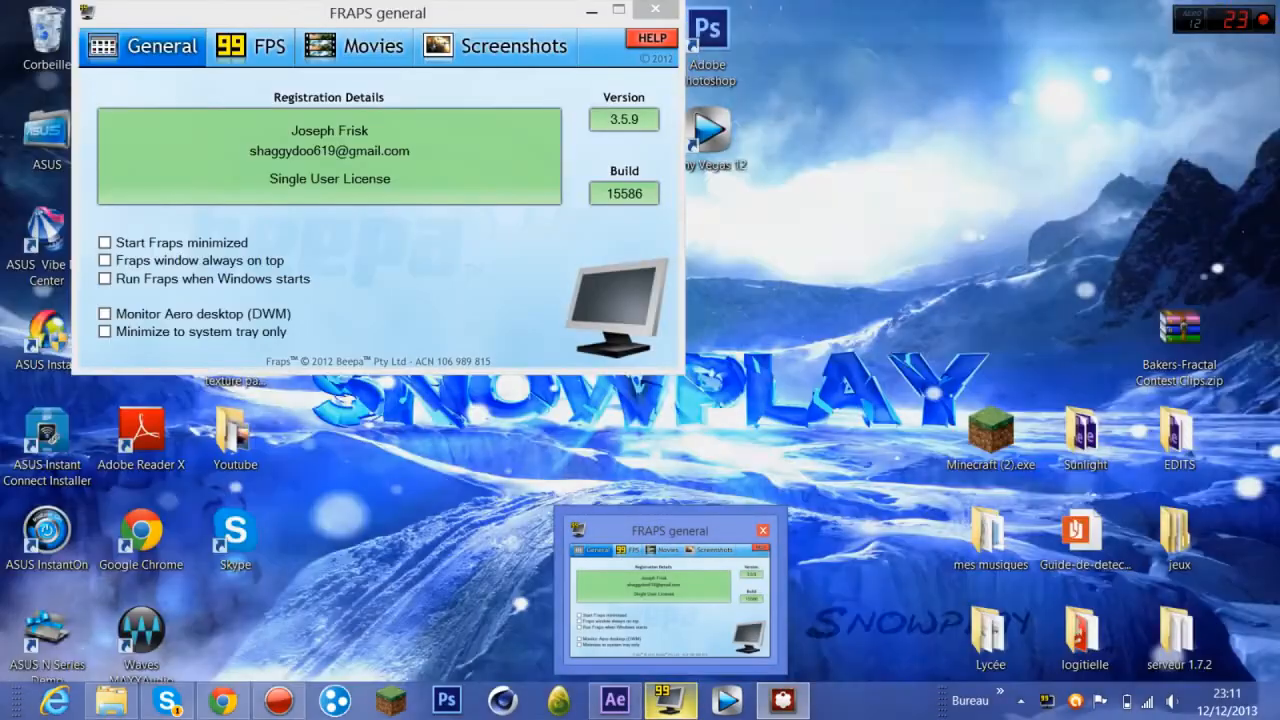
pyautogui.click(763, 531)
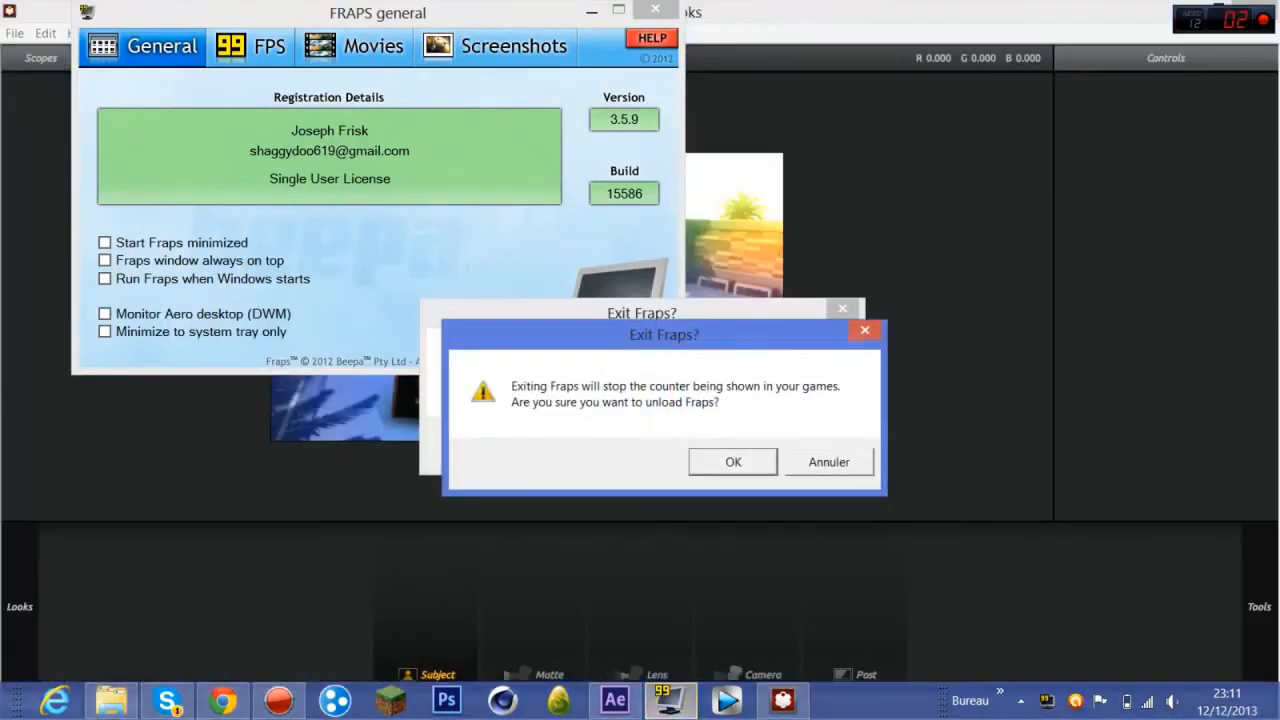
pyautogui.click(732, 461)
pyautogui.moveTo(167, 700)
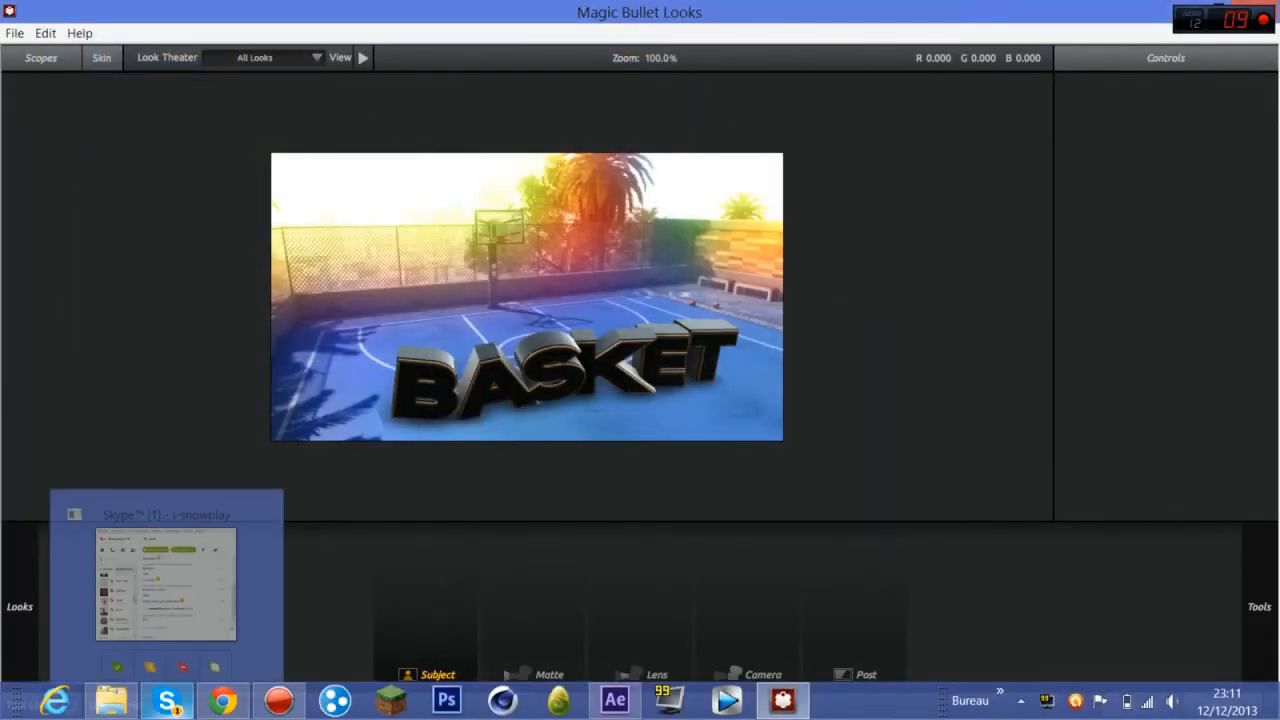
pyautogui.moveTo(166, 585)
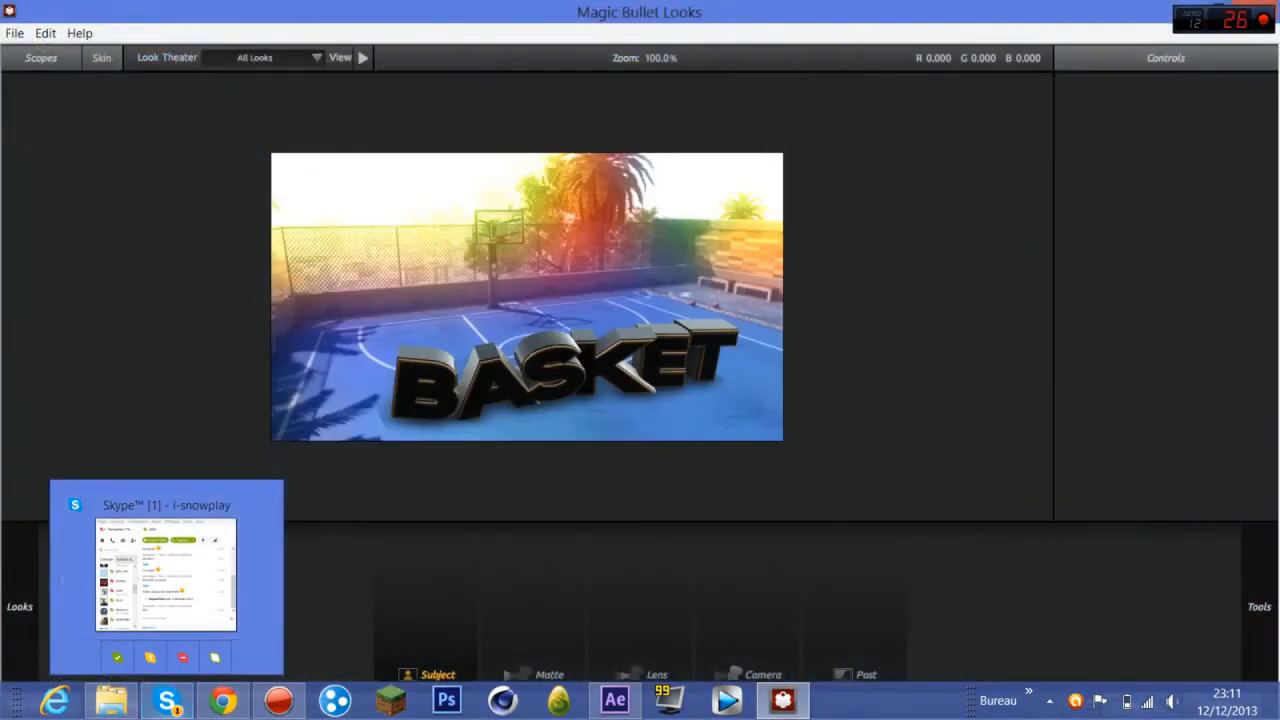
# - Load the Sammeh21 look from the Sk CC Pack and select its second matte Diffusion tool
pyautogui.moveTo(20, 606)
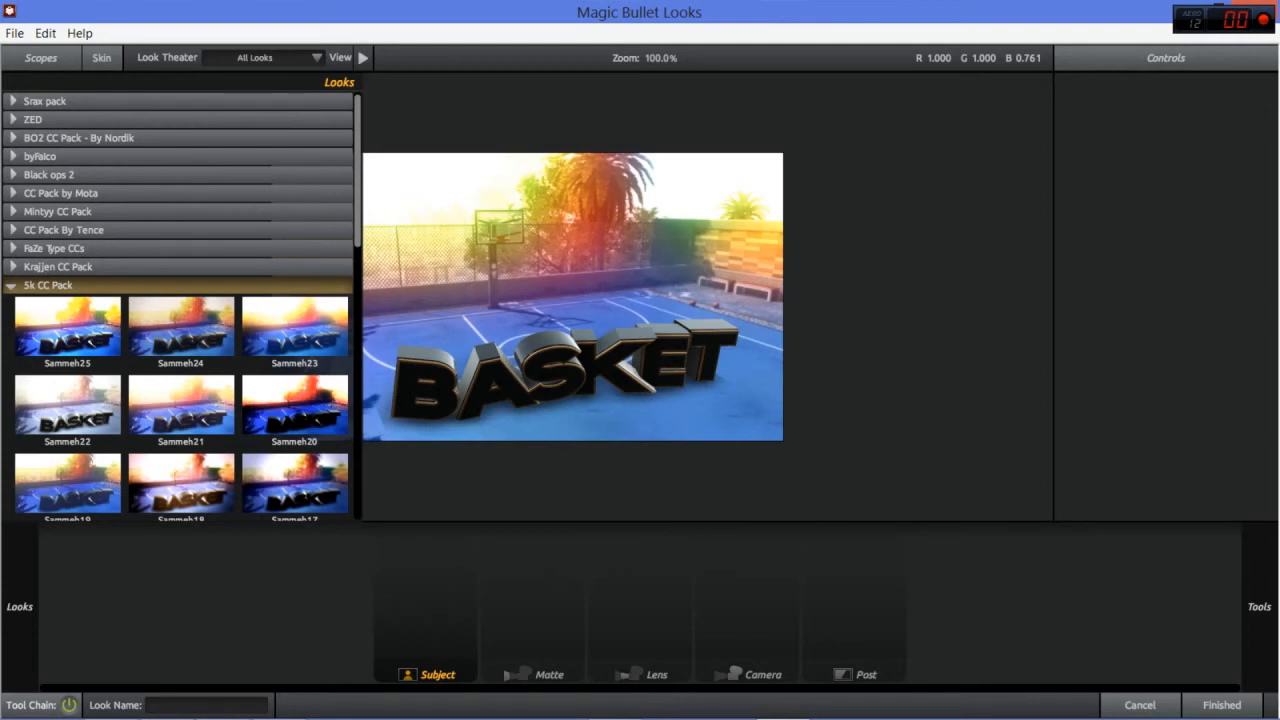
pyautogui.click(181, 405)
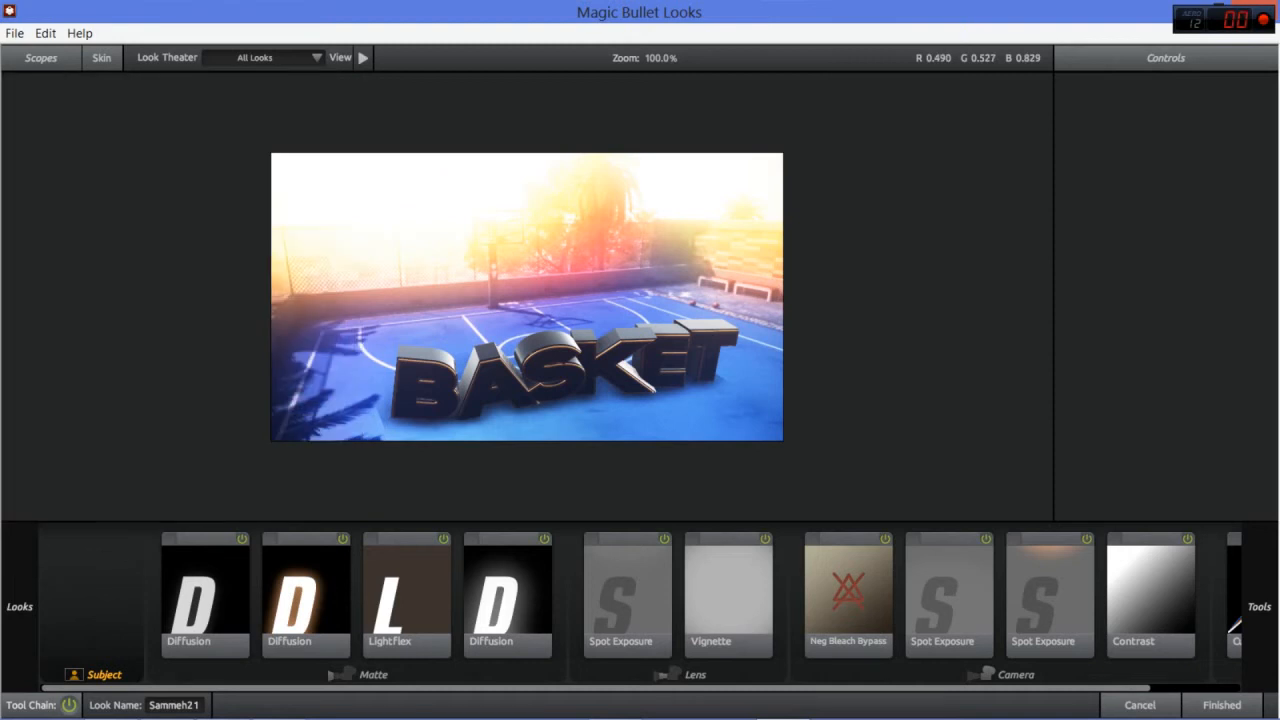
pyautogui.click(306, 597)
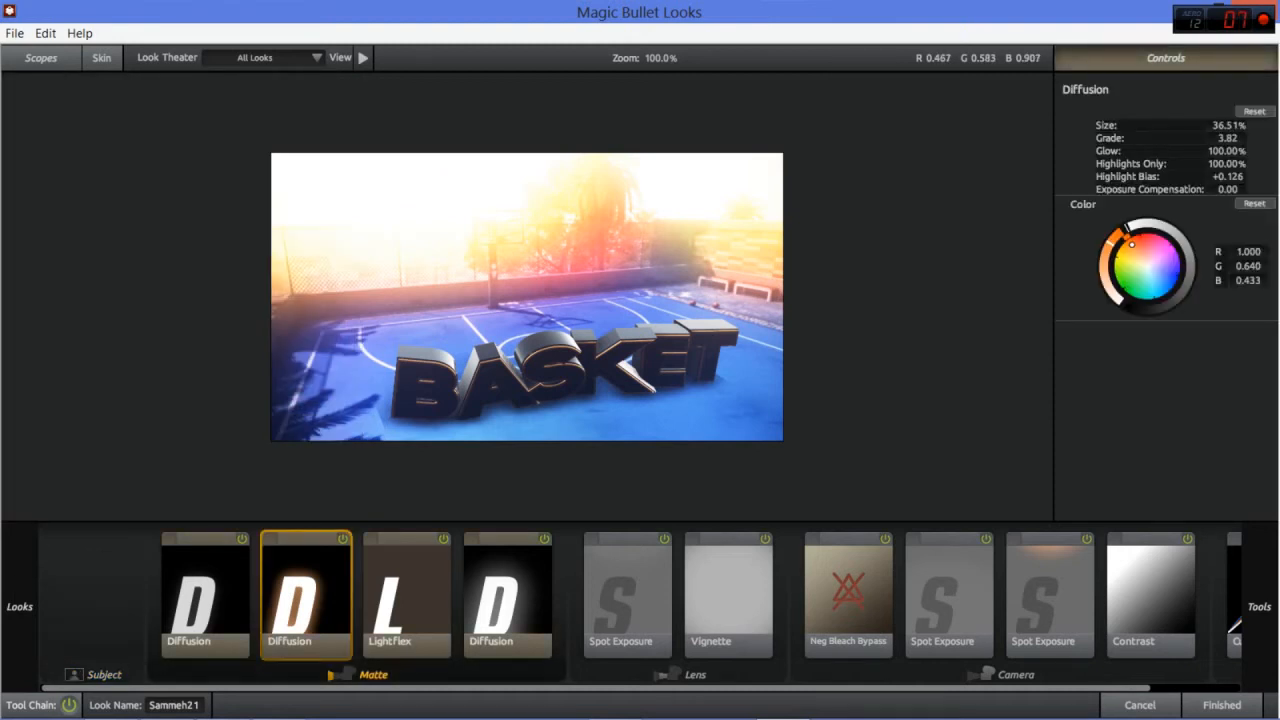
# - Lower the lens Spot Exposure to -1.20 stops and apply the finished look to the adjustment layer
pyautogui.click(628, 597)
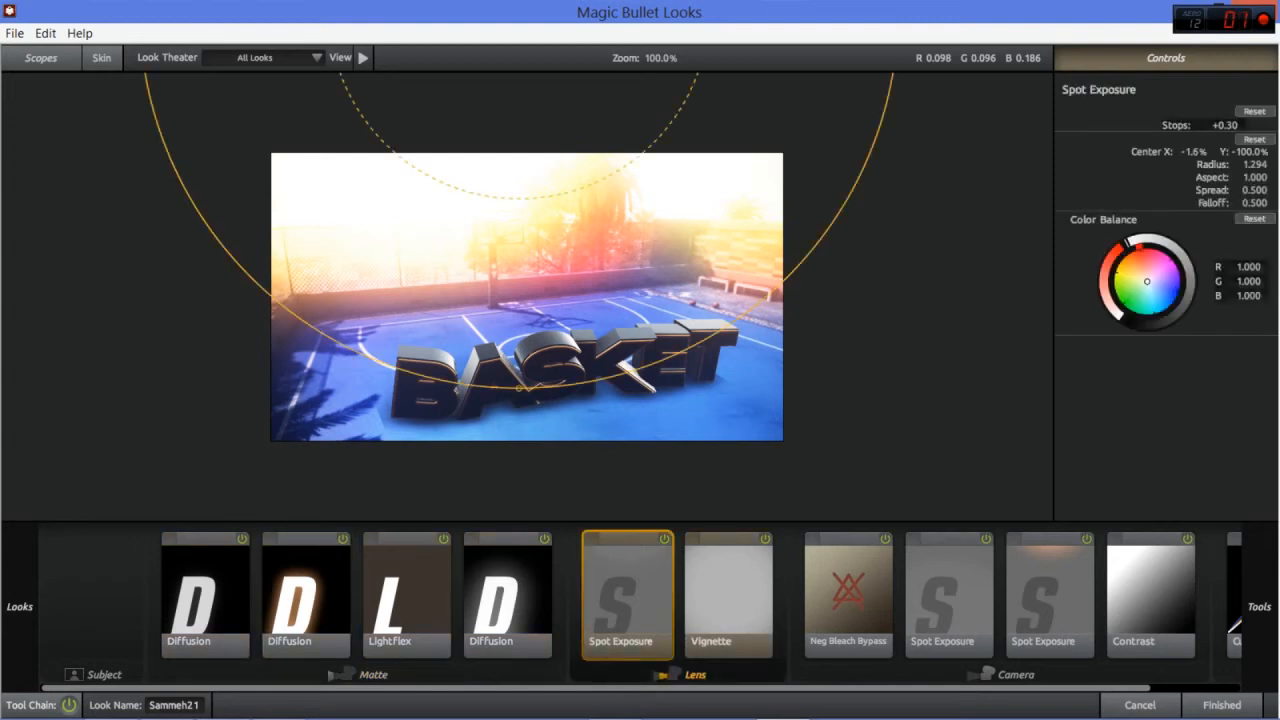
pyautogui.moveTo(1225, 125); pyautogui.dragTo(1203, 125)
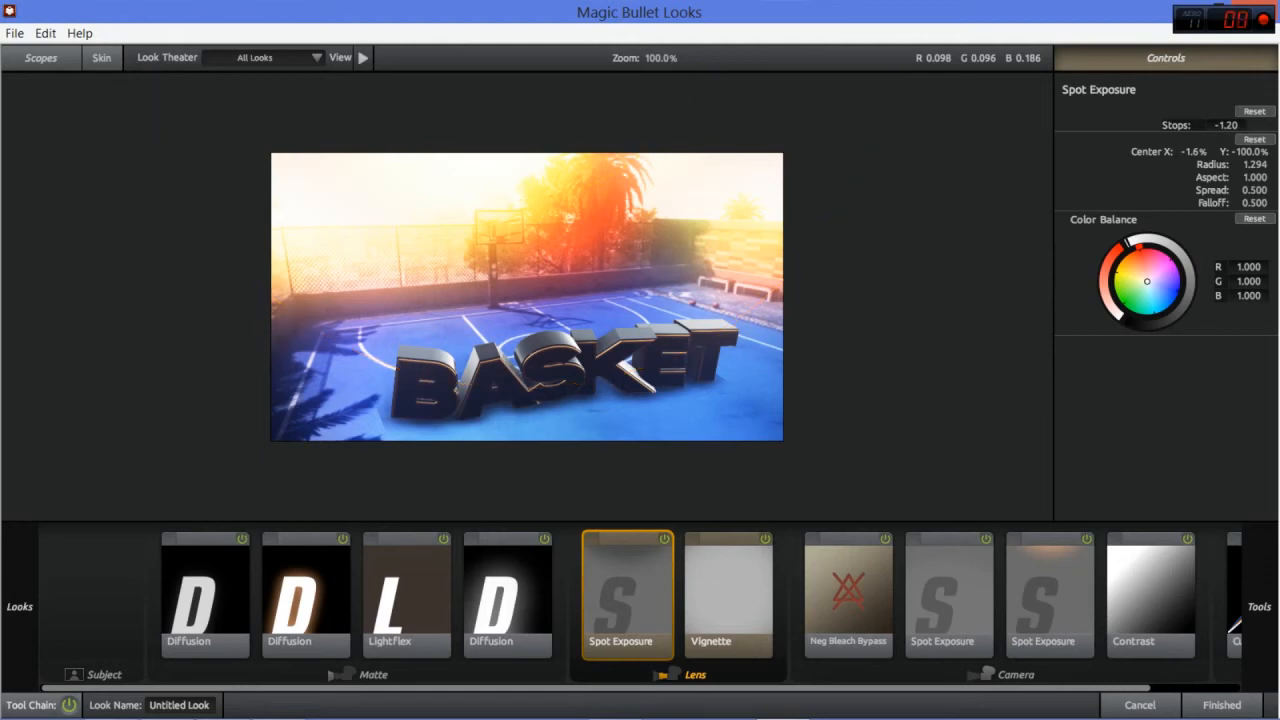
pyautogui.click(1222, 705)
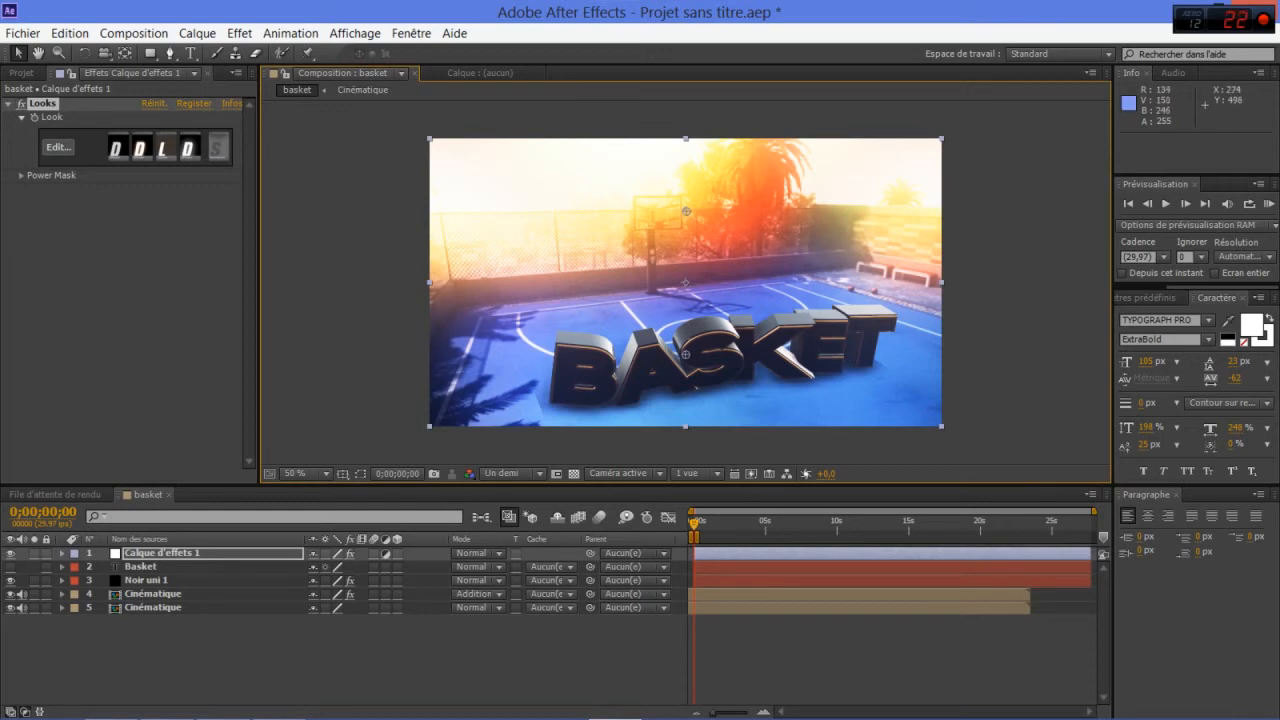
# - Reopen the look for editing, try the second matte Diffusion at a size of 6.44%, and restore it to 36.51%
pyautogui.click(59, 147)
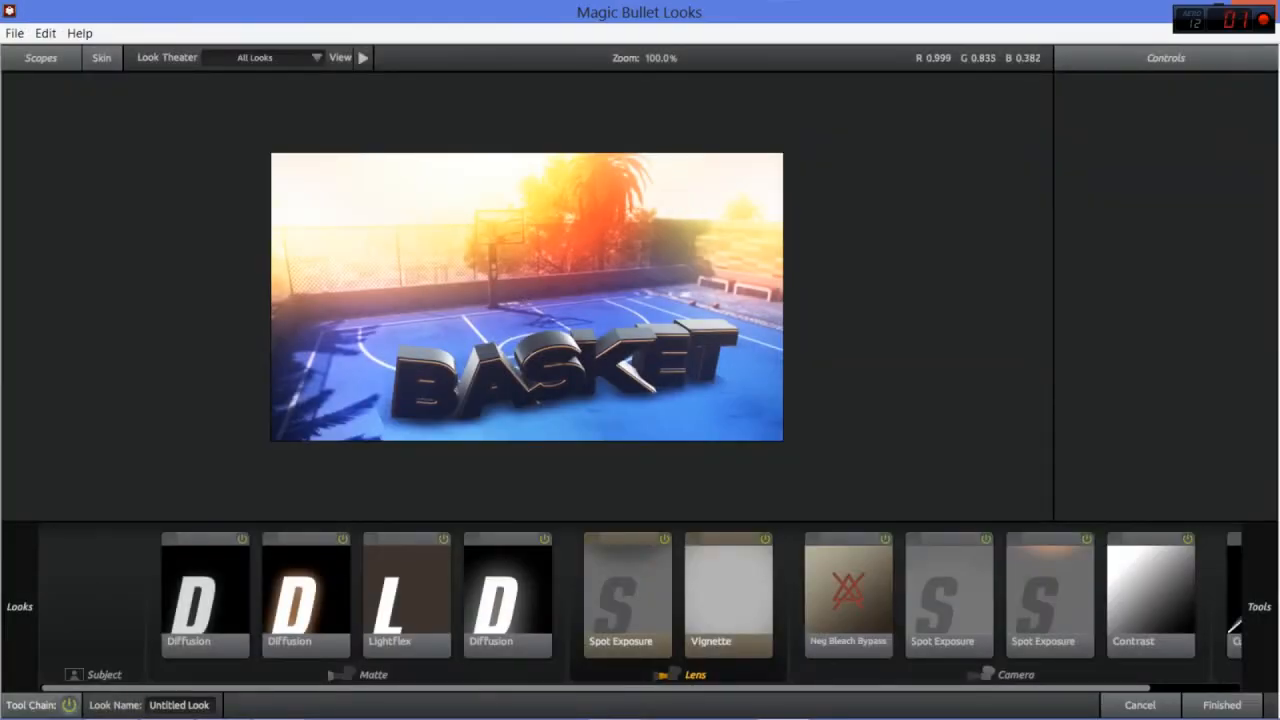
pyautogui.click(406, 596)
pyautogui.click(306, 596)
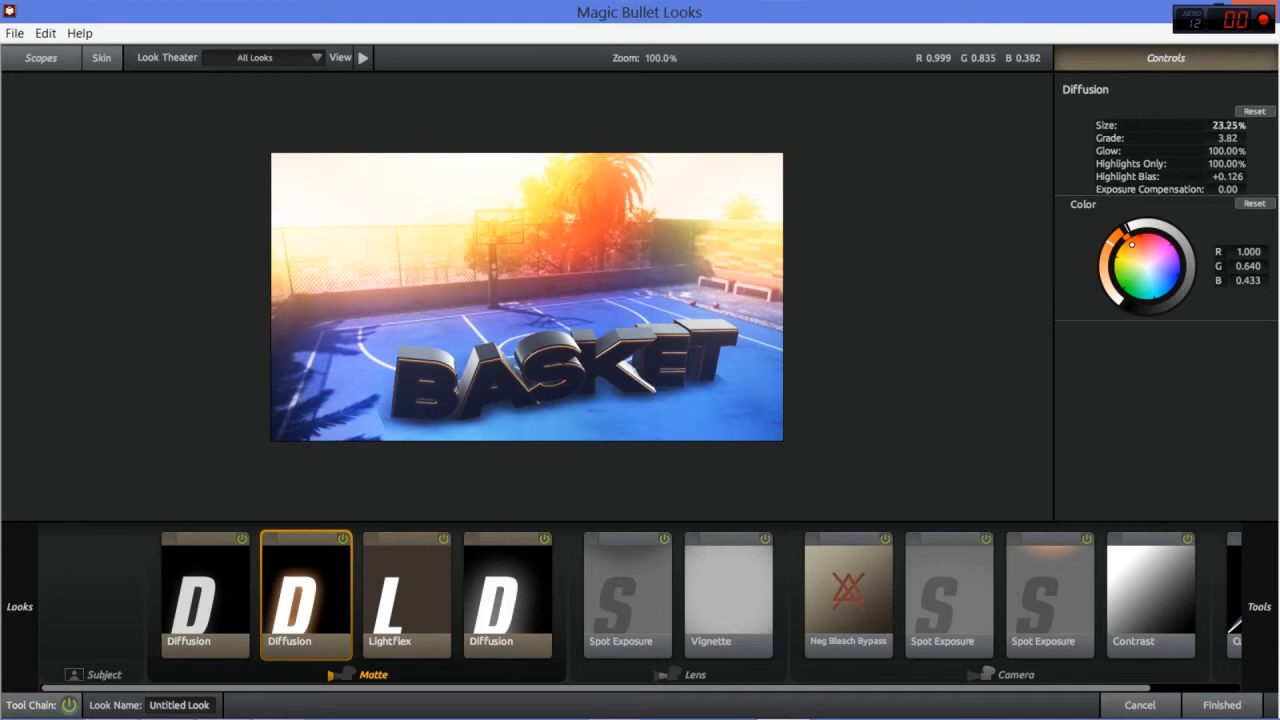
pyautogui.moveTo(1229, 125); pyautogui.dragTo(1148, 125)
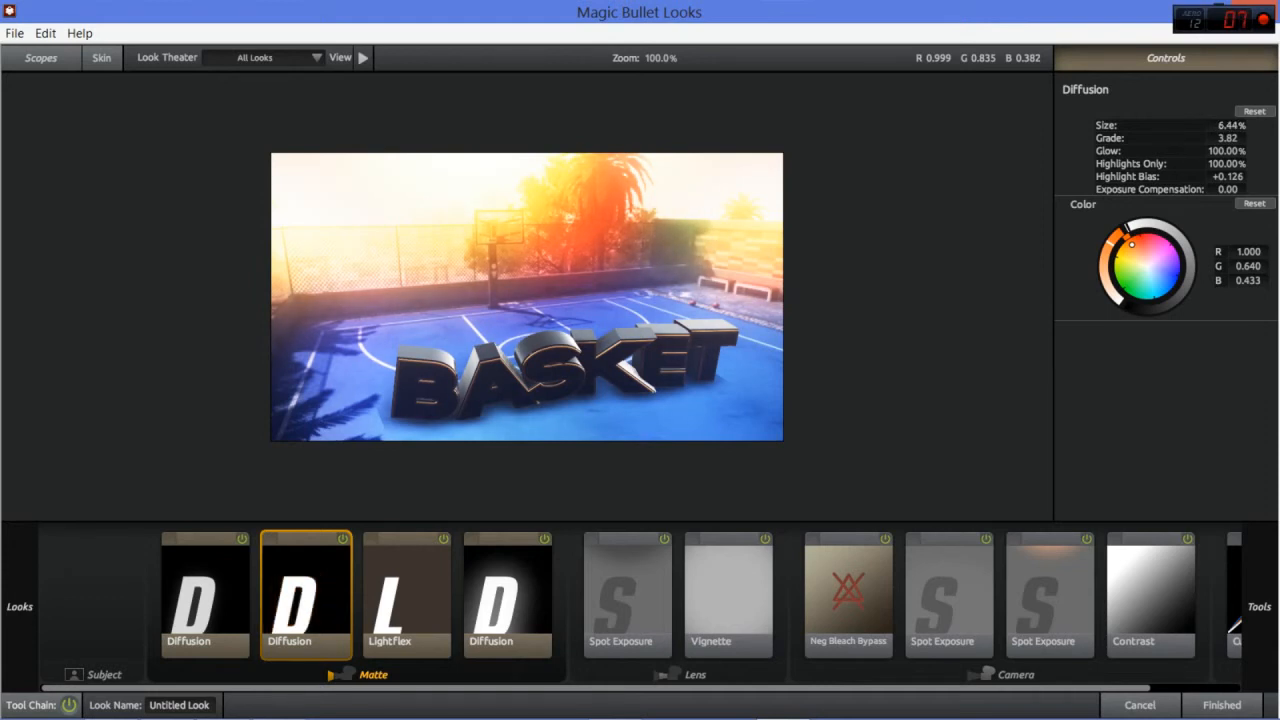
pyautogui.moveTo(1229, 125); pyautogui.dragTo(1272, 125)
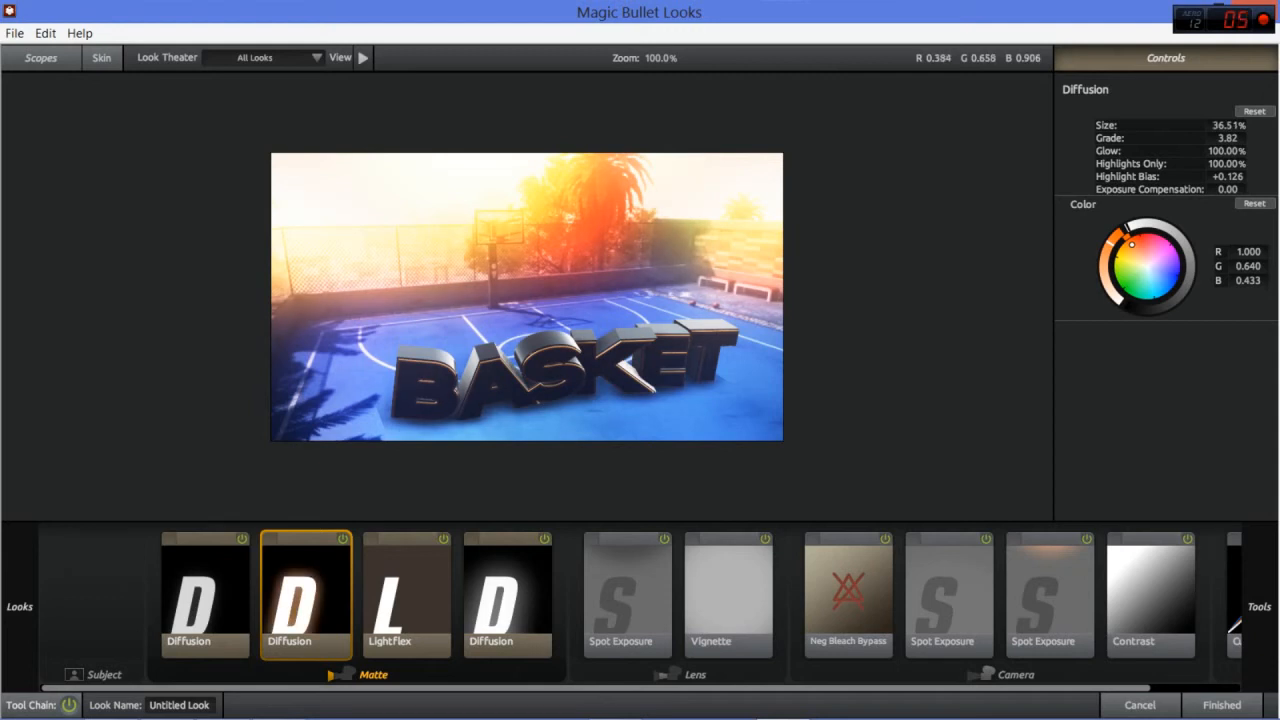
# - Try a Lightflex boost of -16.00 and undo the change
pyautogui.click(406, 596)
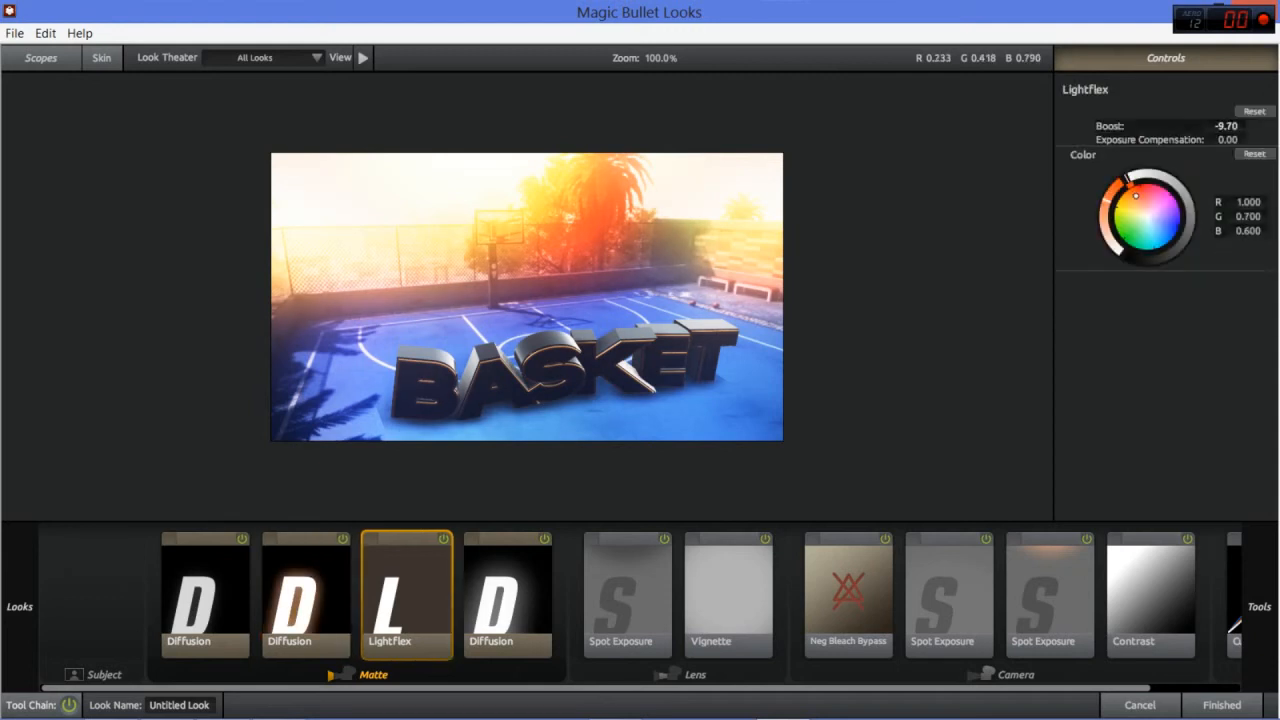
pyautogui.moveTo(1225, 126); pyautogui.dragTo(1168, 126)
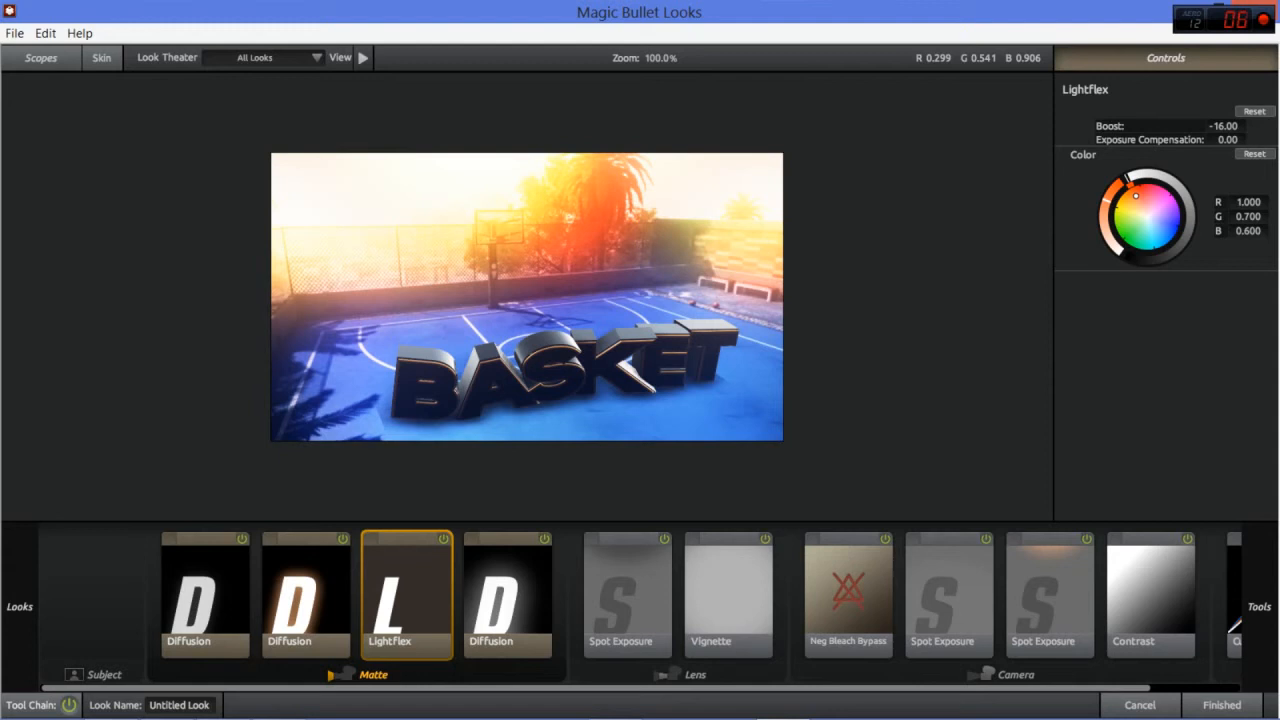
pyautogui.hotkey('ctrl', 'z')
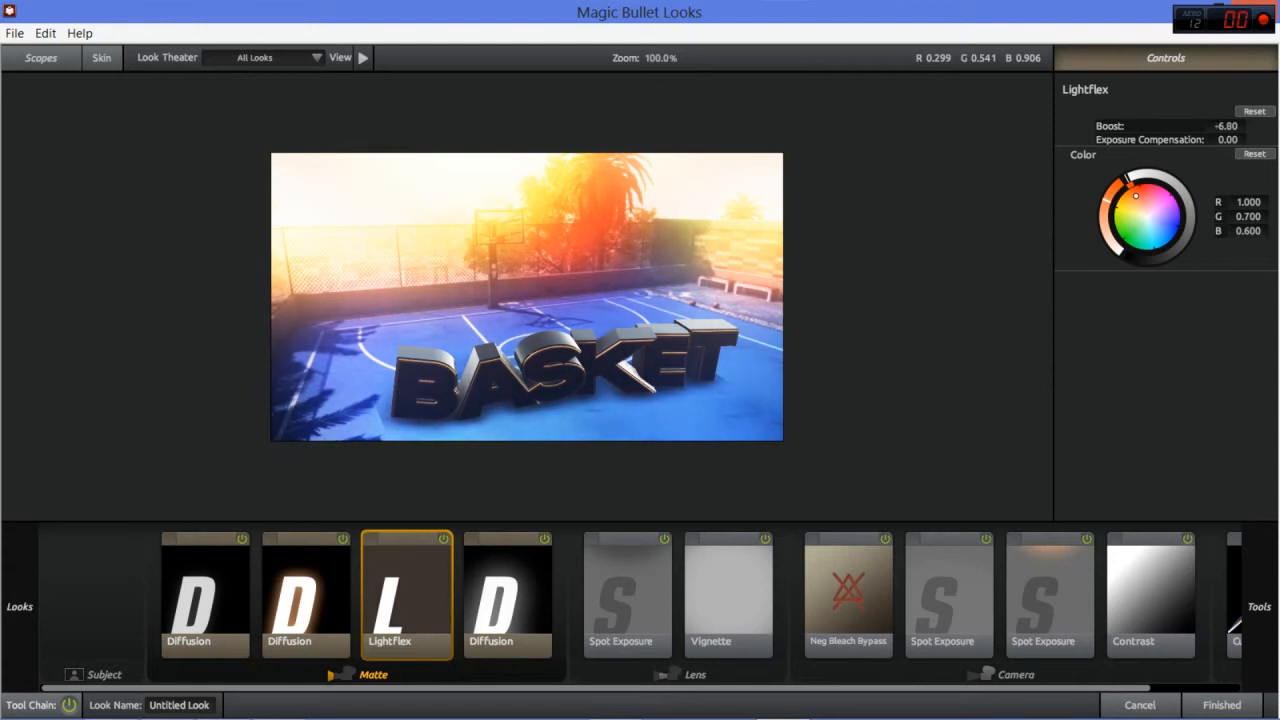
# - Set the Neg Bleach Bypass silver retention to 0.0% and move the Vignette's centre Y to -8.9%
pyautogui.click(848, 595)
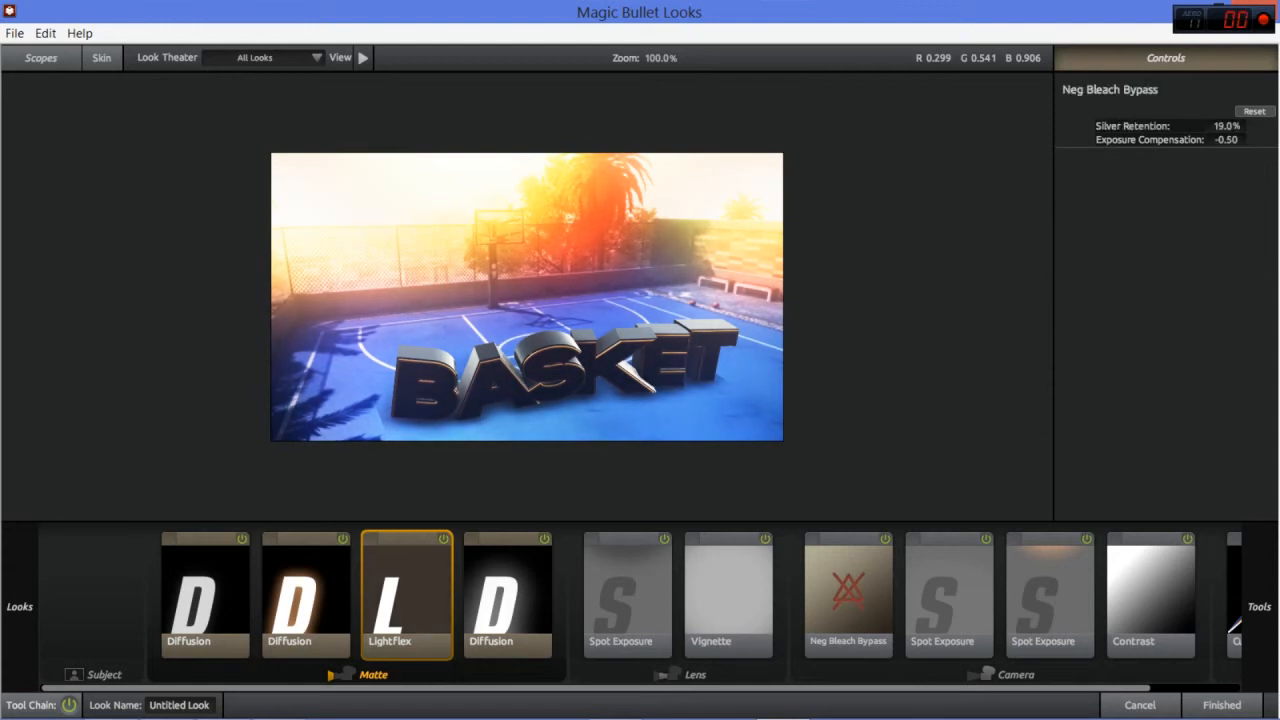
pyautogui.moveTo(1227, 126); pyautogui.dragTo(1196, 126)
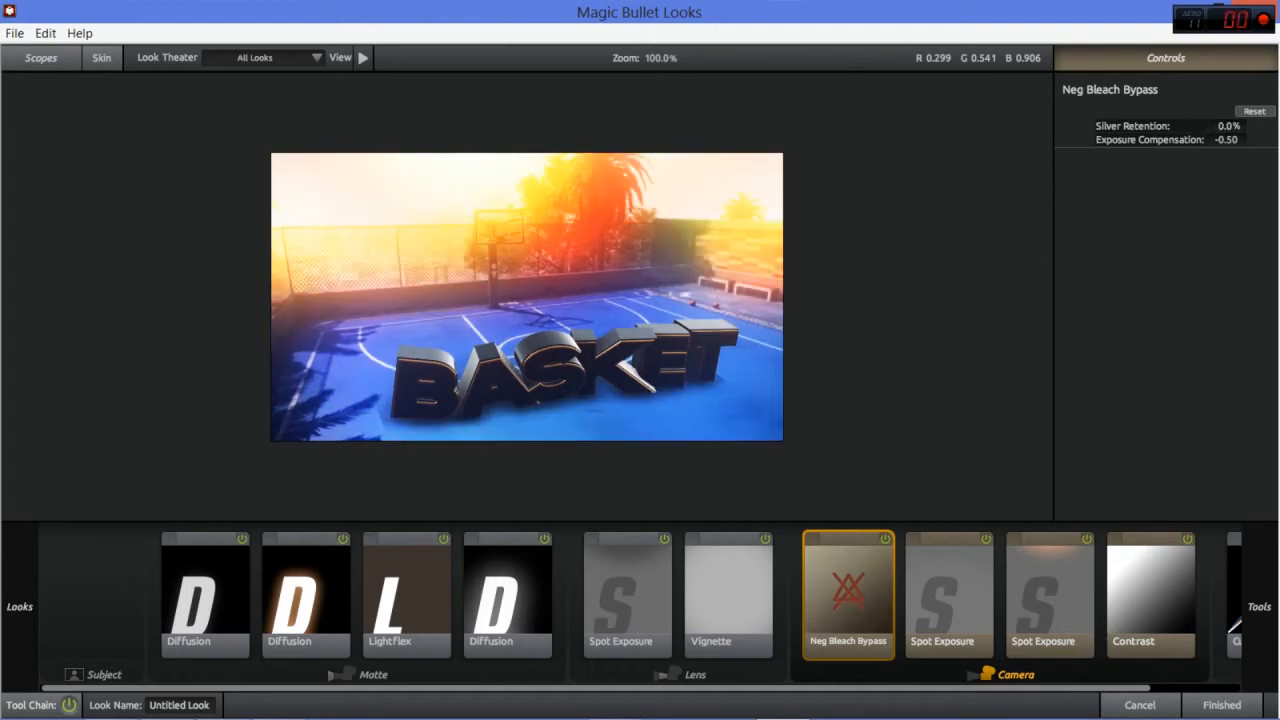
pyautogui.click(729, 596)
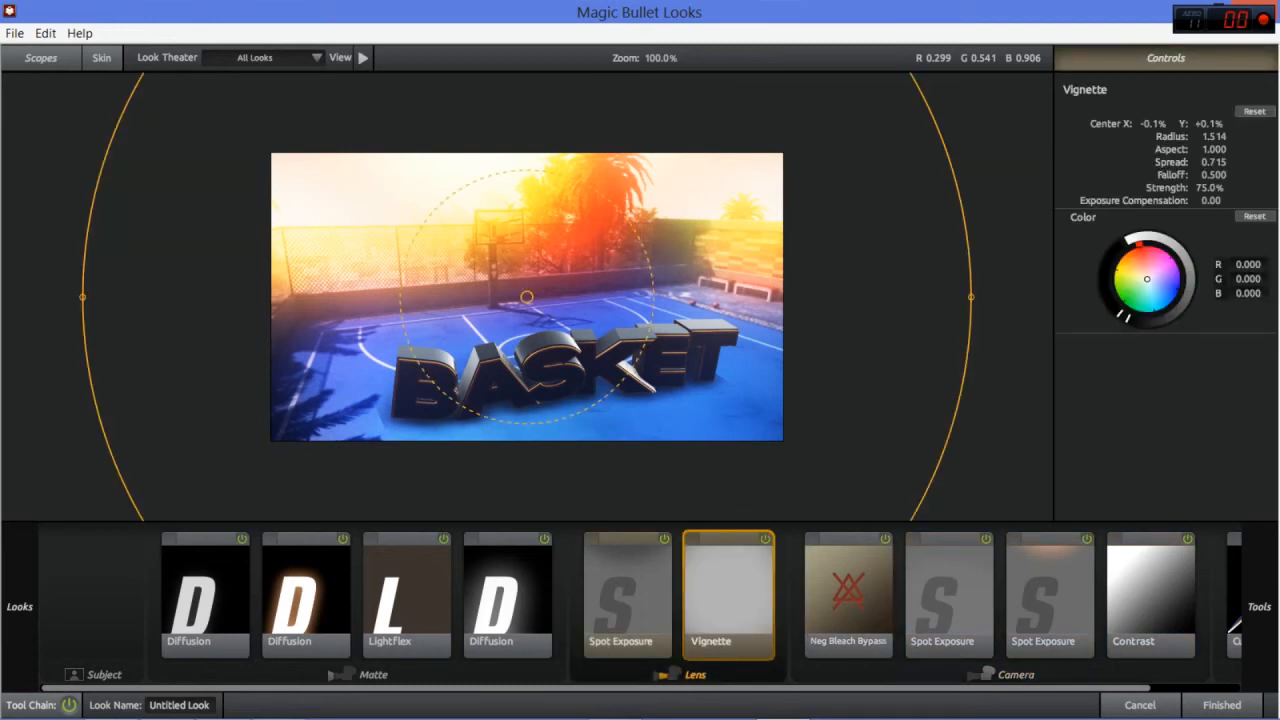
pyautogui.moveTo(1209, 124)
pyautogui.mouseDown()
pyautogui.moveTo(1234, 124)
pyautogui.moveTo(1191, 124)
pyautogui.moveTo(1267, 124)
pyautogui.moveTo(1209, 124)
pyautogui.mouseUp()
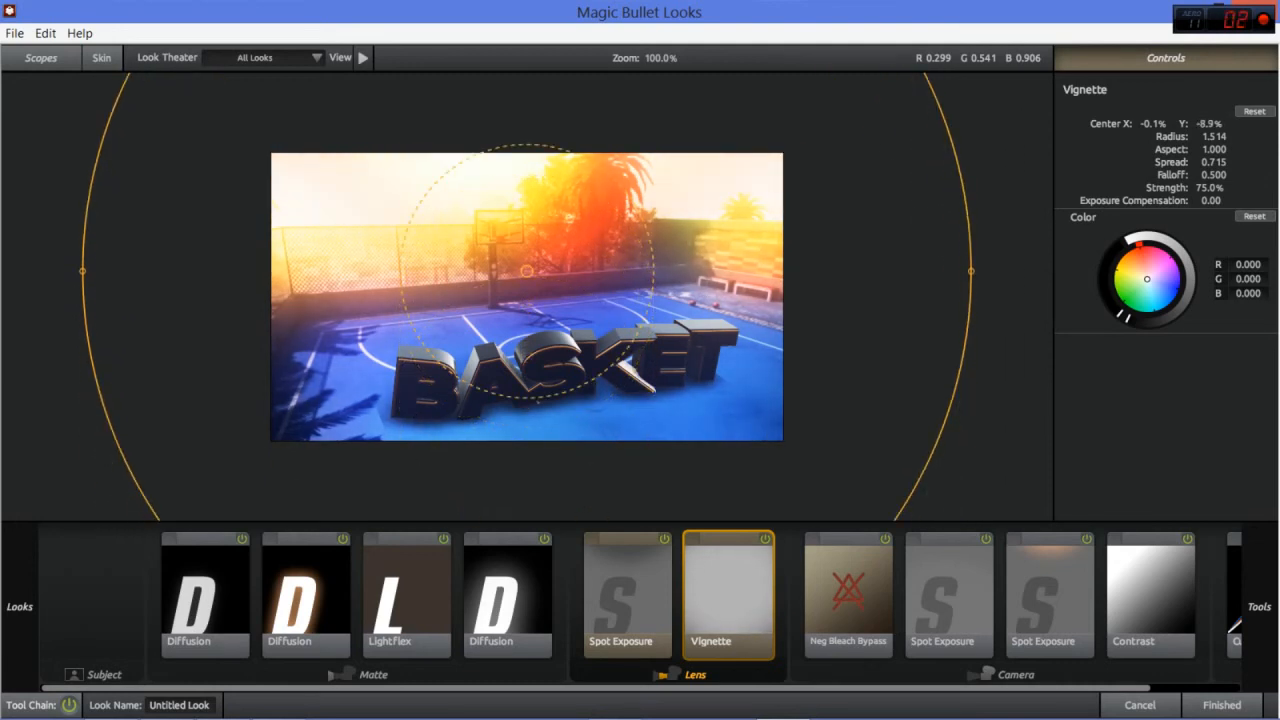
# - Compare the picture with the Vignette, Lightflex and first two Diffusion tools switched off and on individually
pyautogui.click(765, 539)
pyautogui.click(765, 539)
pyautogui.click(765, 539)
pyautogui.click(765, 539)
pyautogui.moveTo(765, 688); pyautogui.dragTo(855, 688)
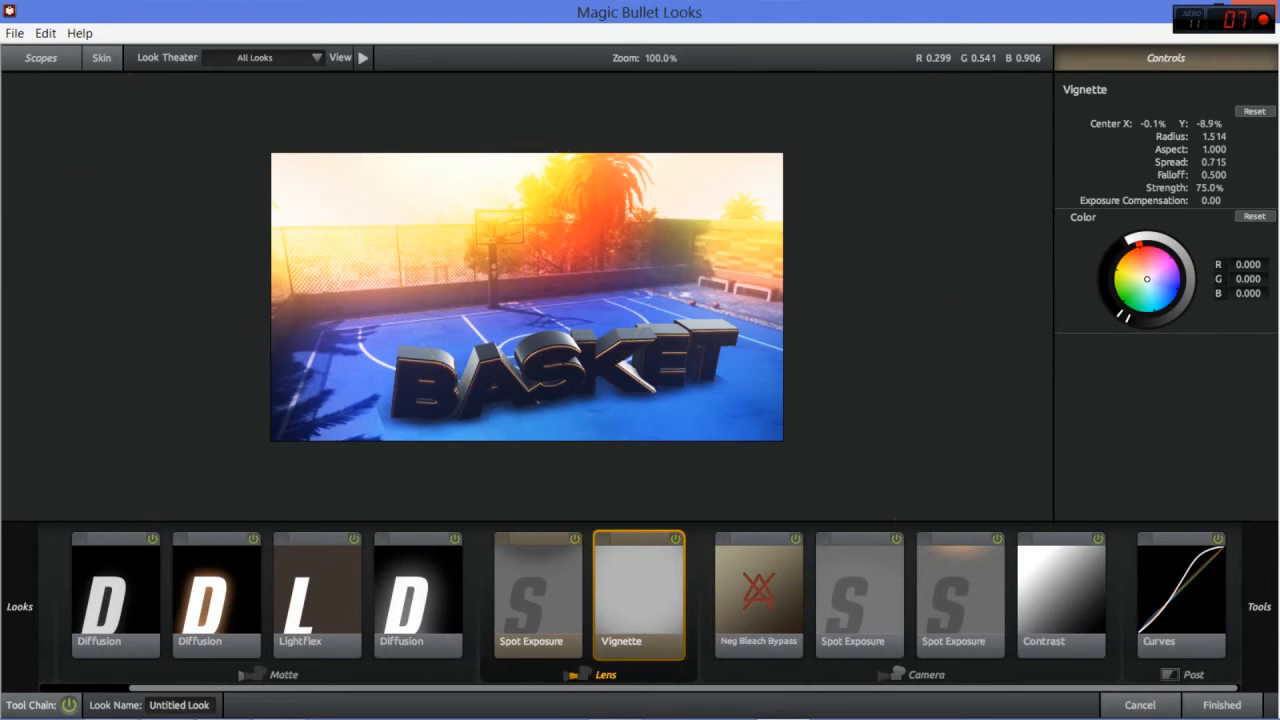
pyautogui.click(354, 539)
pyautogui.click(354, 539)
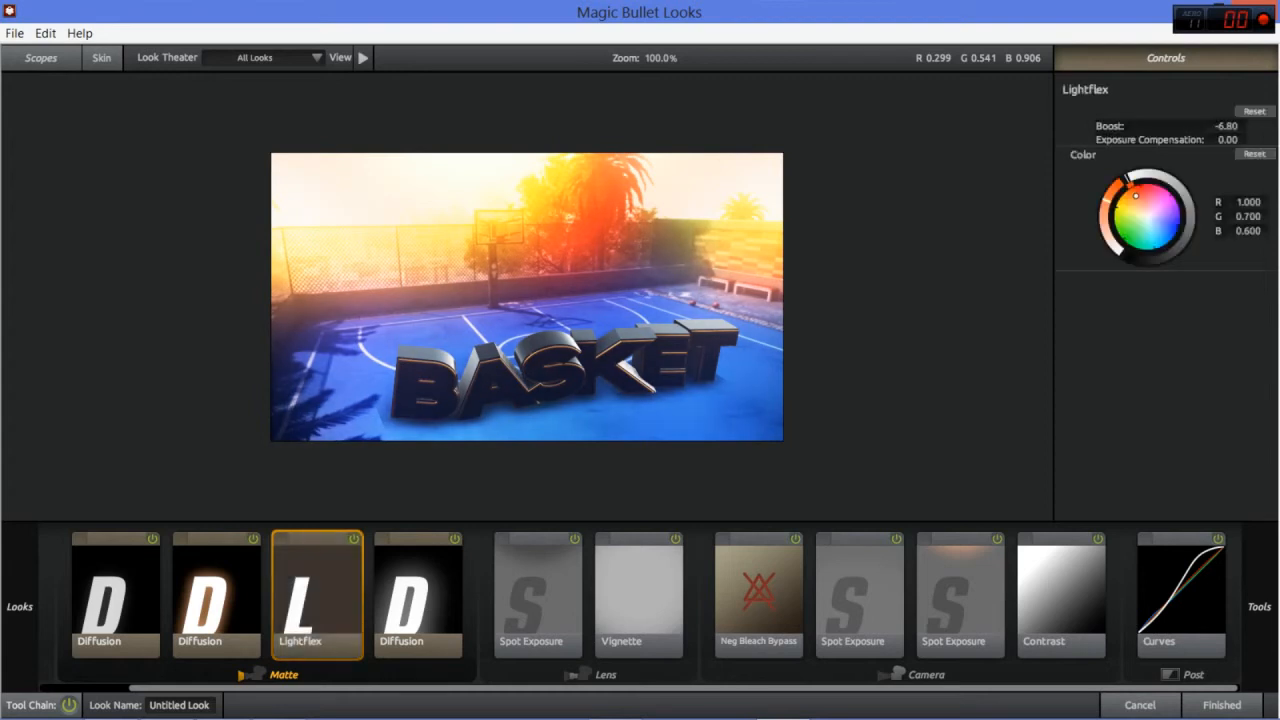
pyautogui.click(354, 539)
pyautogui.click(253, 539)
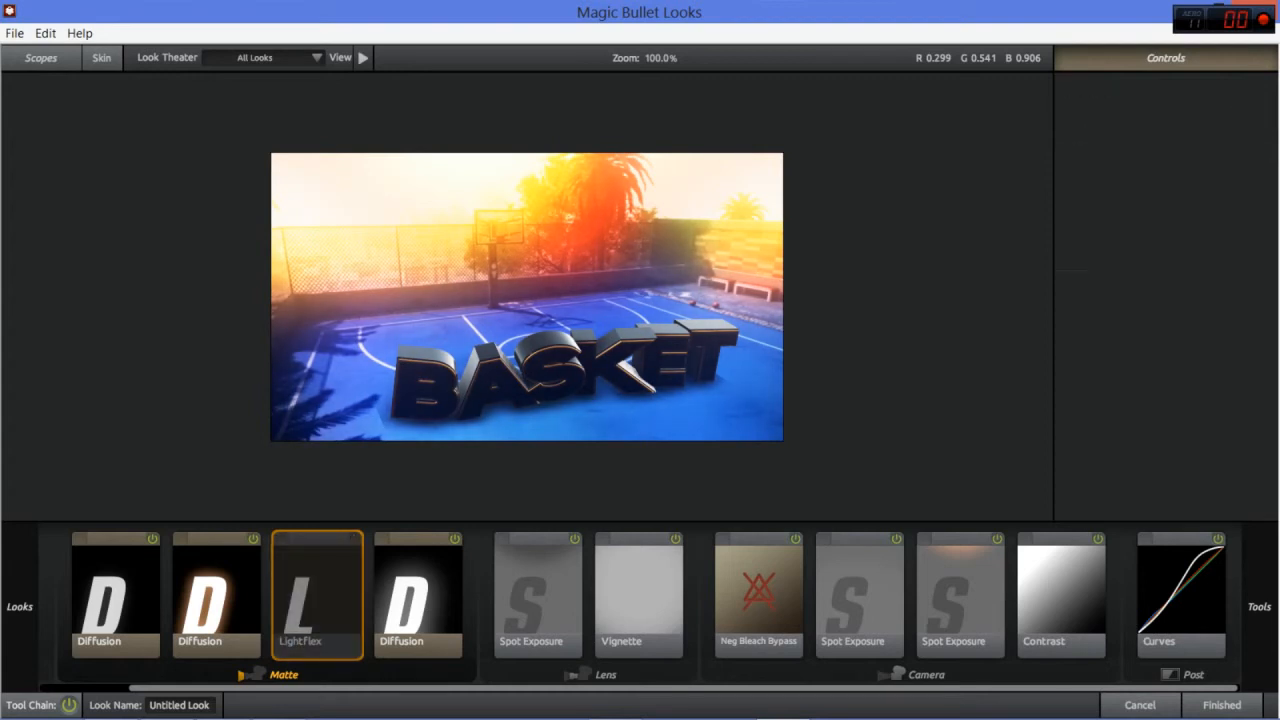
pyautogui.click(253, 539)
pyautogui.click(152, 539)
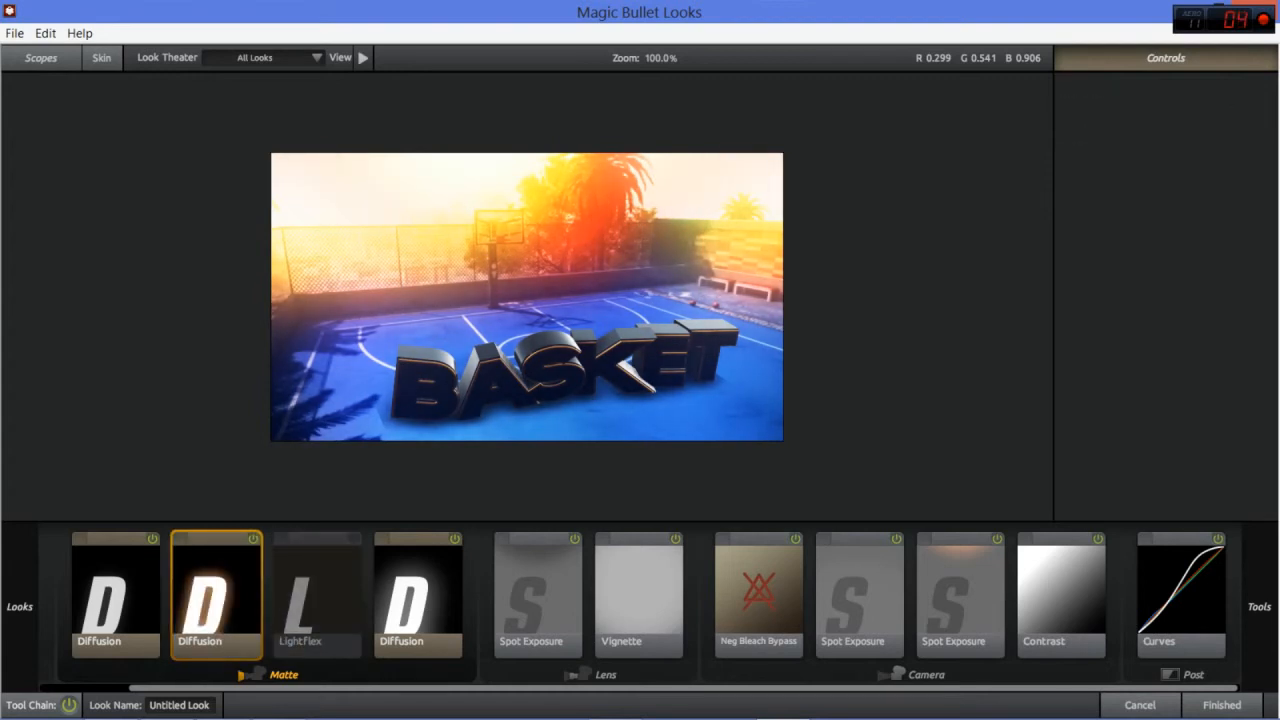
pyautogui.click(152, 539)
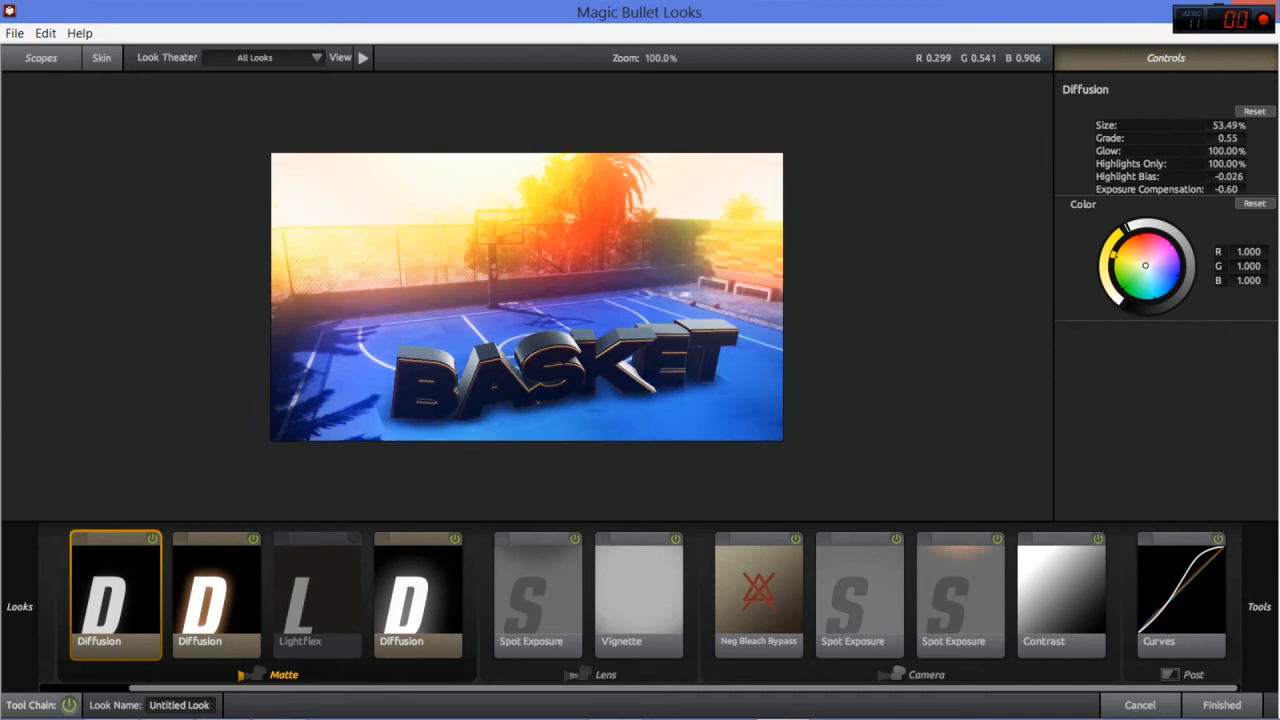
# - Disable the last matte Diffusion tool, re-enable Lightflex, and select the disabled Diffusion
pyautogui.click(455, 539)
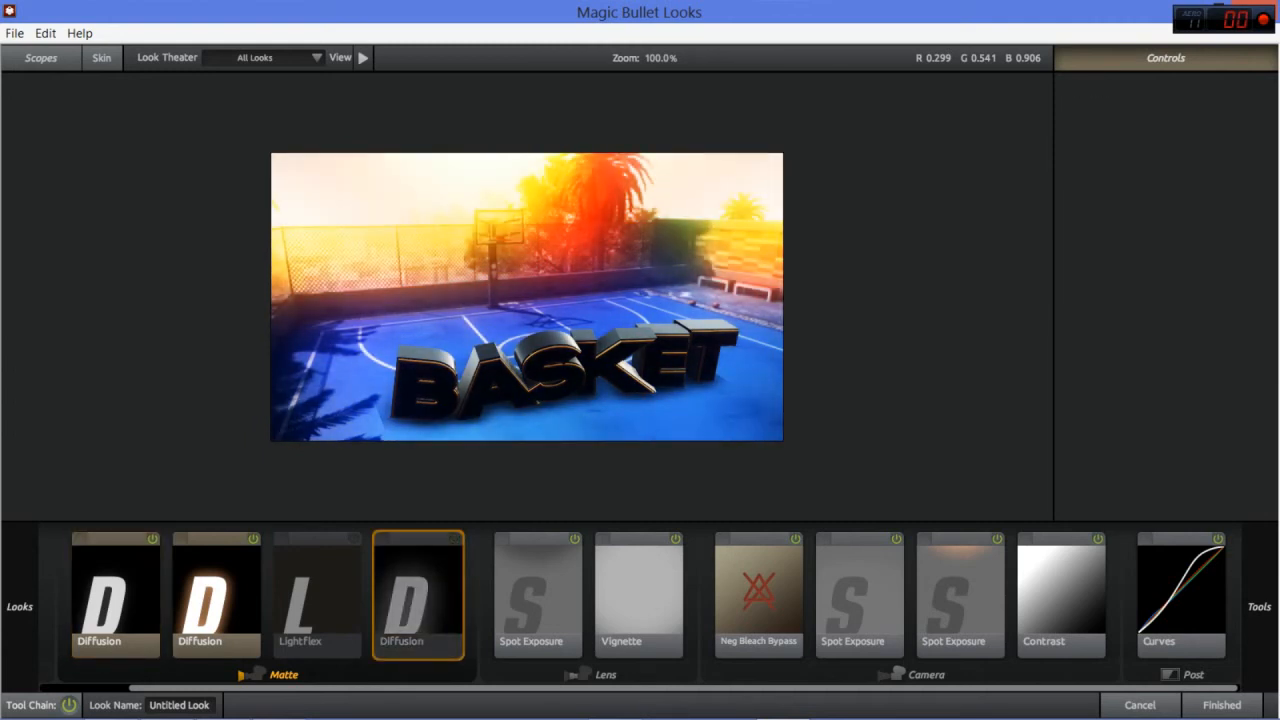
pyautogui.click(354, 539)
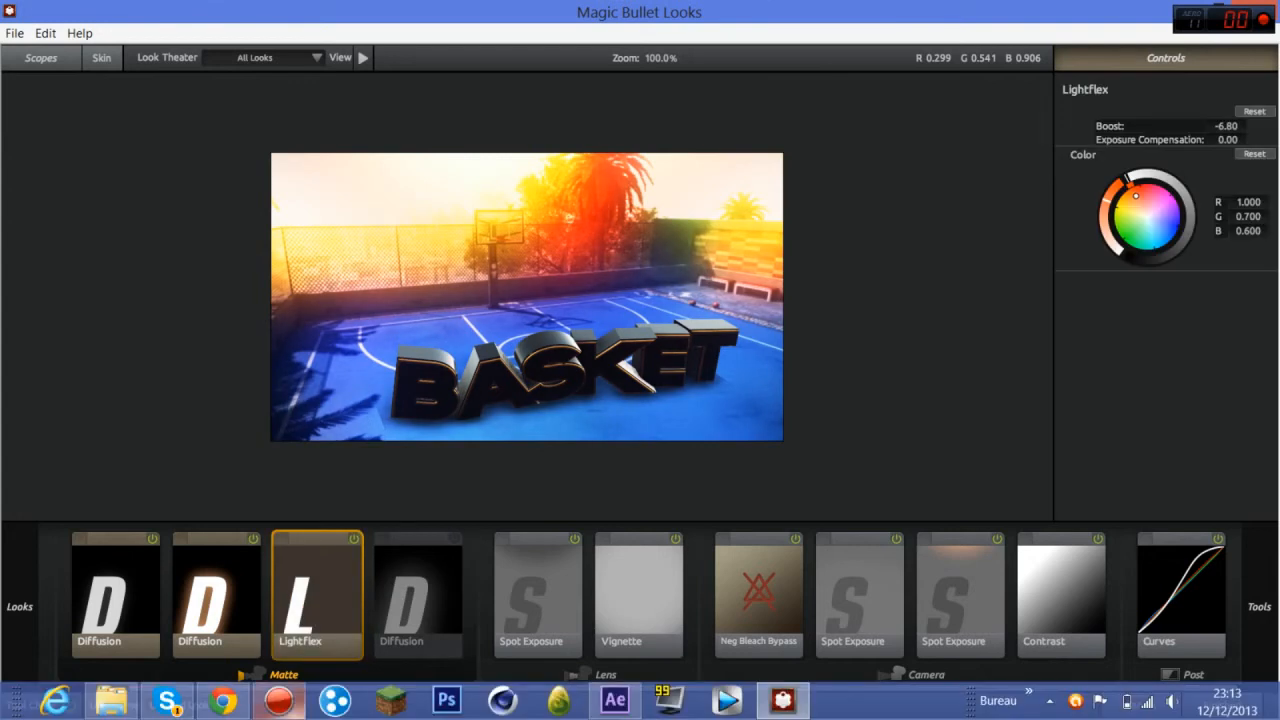
pyautogui.click(418, 596)
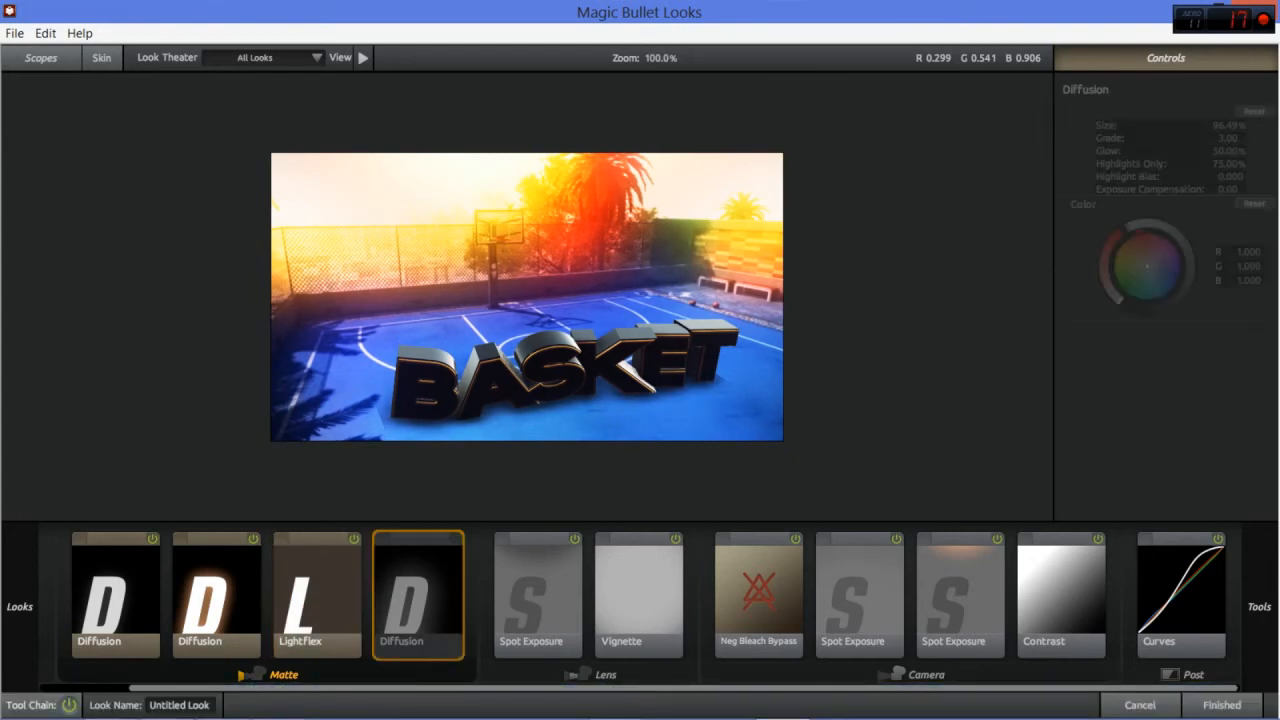
# - Compare the picture with the last matte Diffusion switched on and off, and apply the finished look to the adjustment layer
pyautogui.click(455, 539)
pyautogui.click(455, 539)
pyautogui.click(1222, 705)
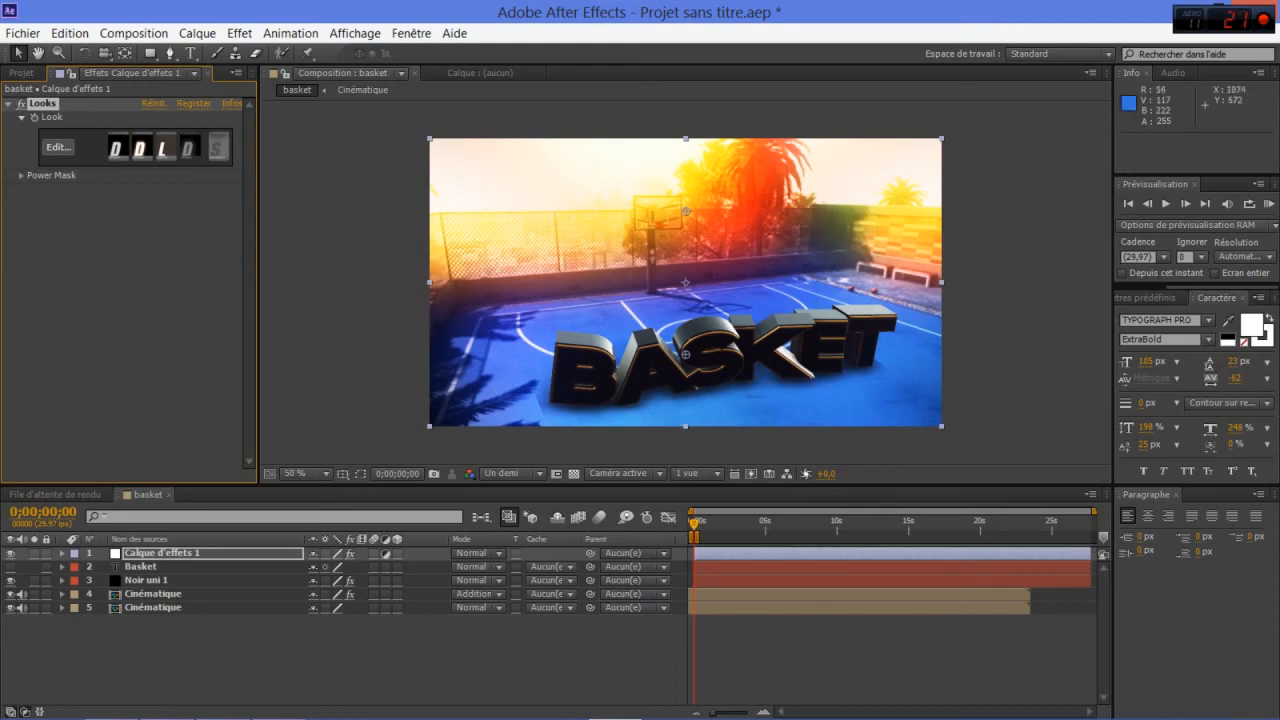
pyautogui.click(742, 652)
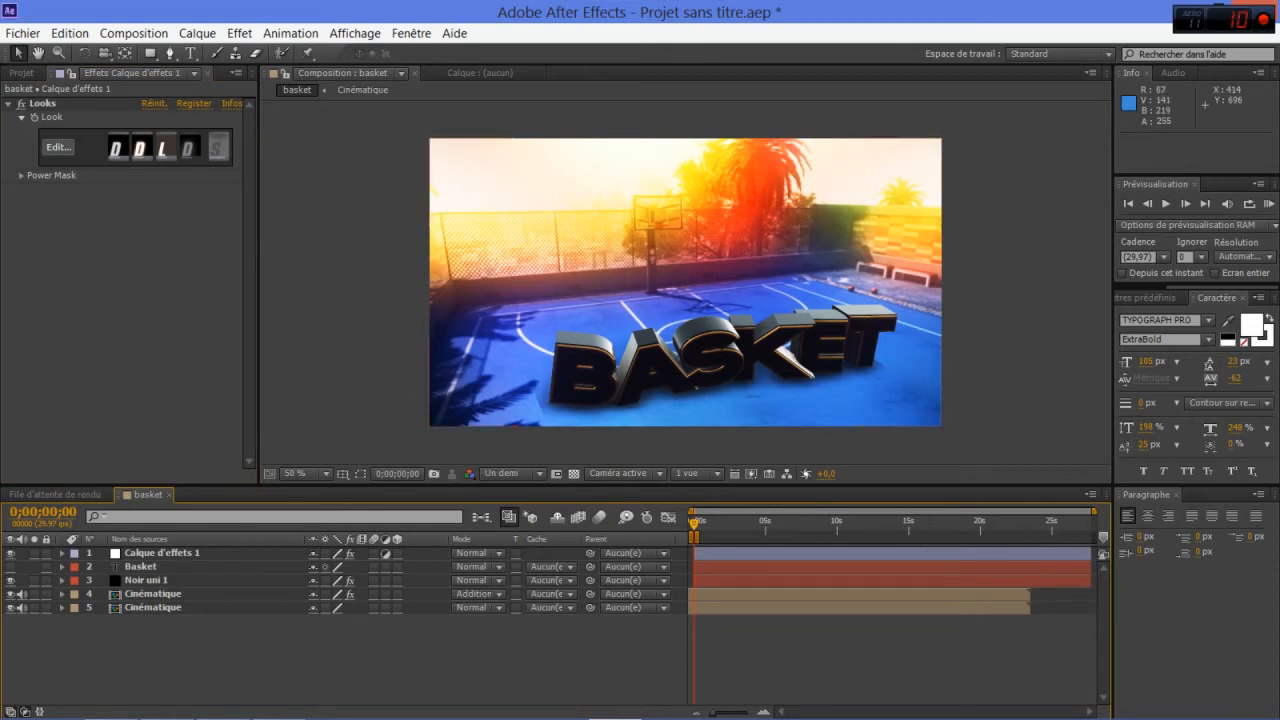
# - Add a new adjustment layer with the Video Copilot Optical Flares effect and set its blending mode to Addition
pyautogui.hotkey('ctrl', 'alt', 'y')
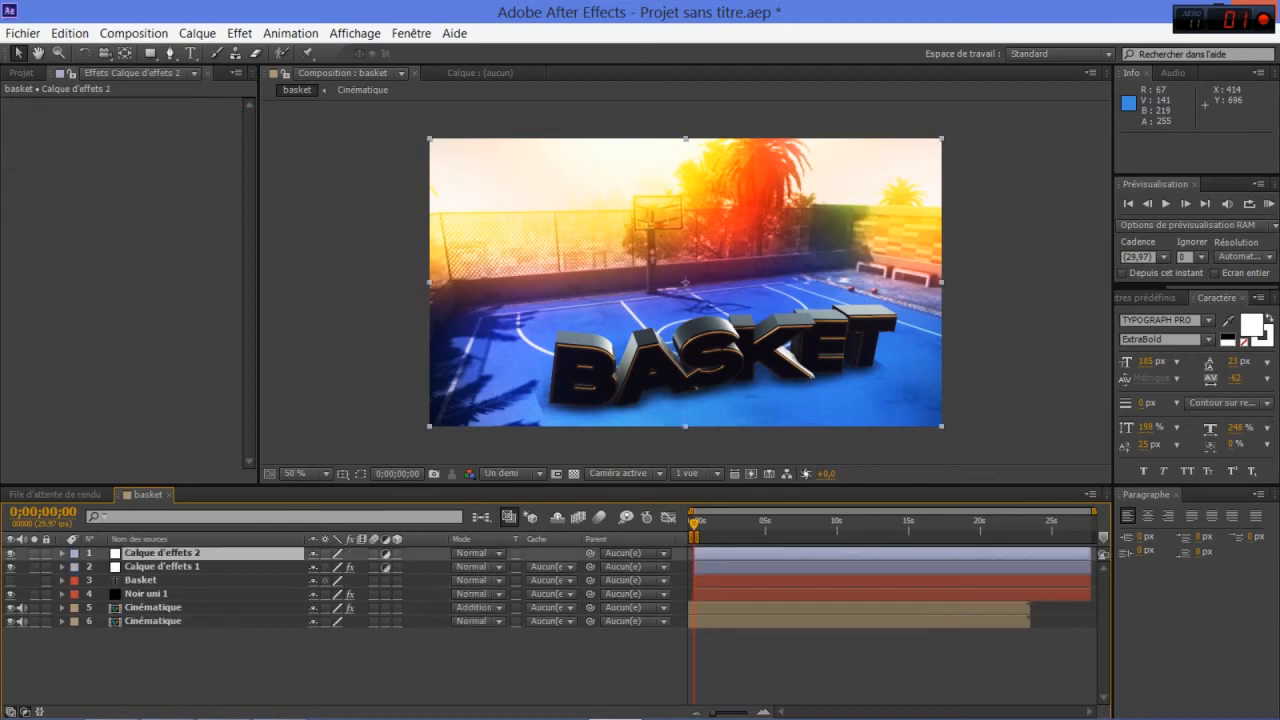
pyautogui.click(239, 33)
pyautogui.moveTo(400, 655)
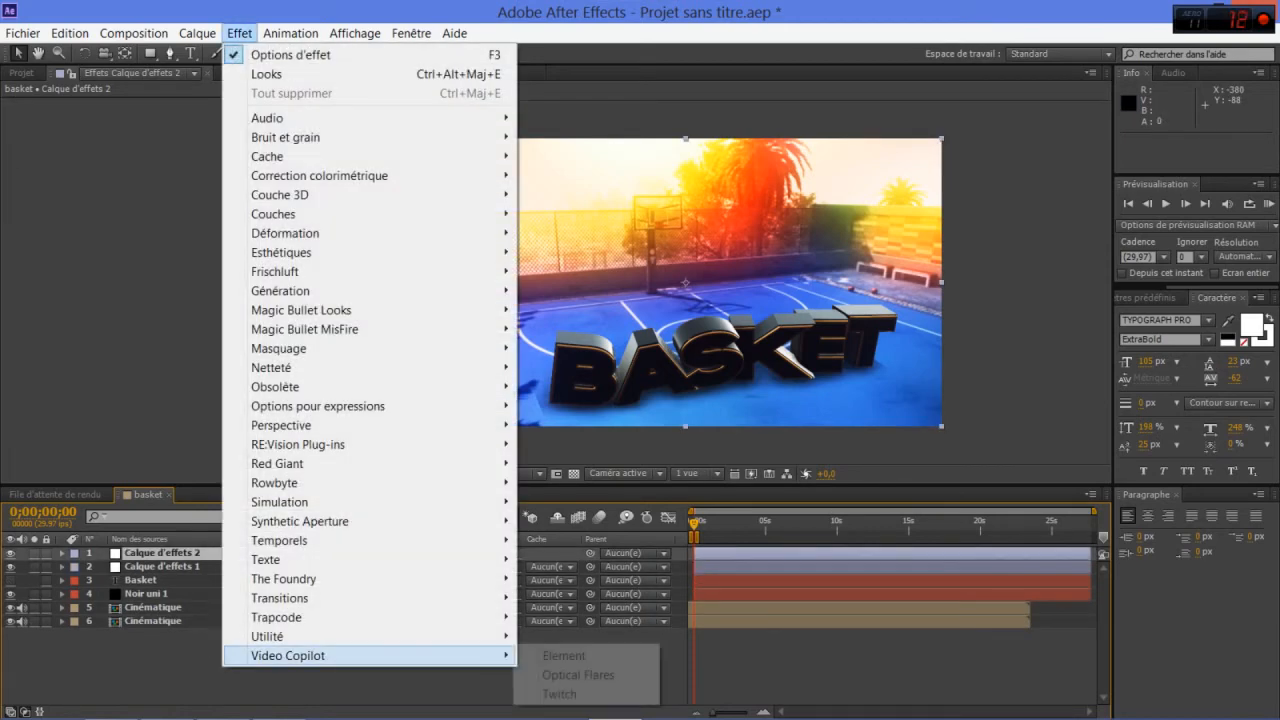
pyautogui.click(578, 675)
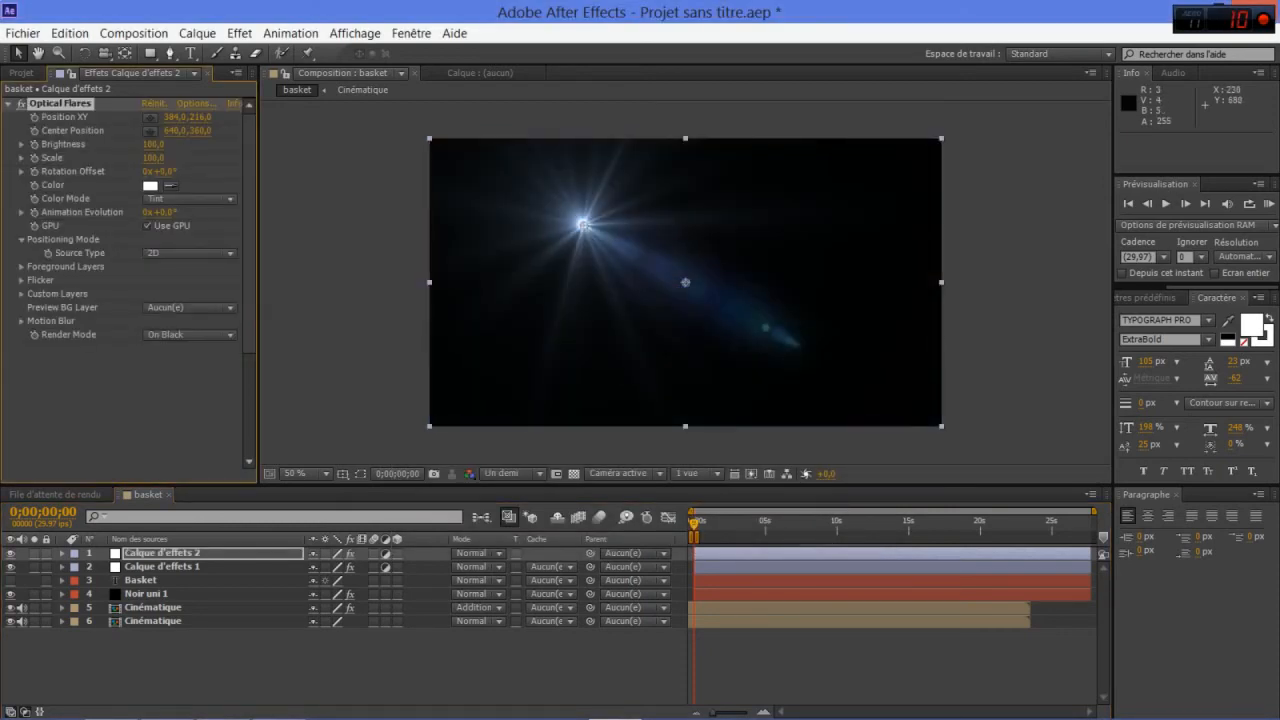
pyautogui.click(478, 553)
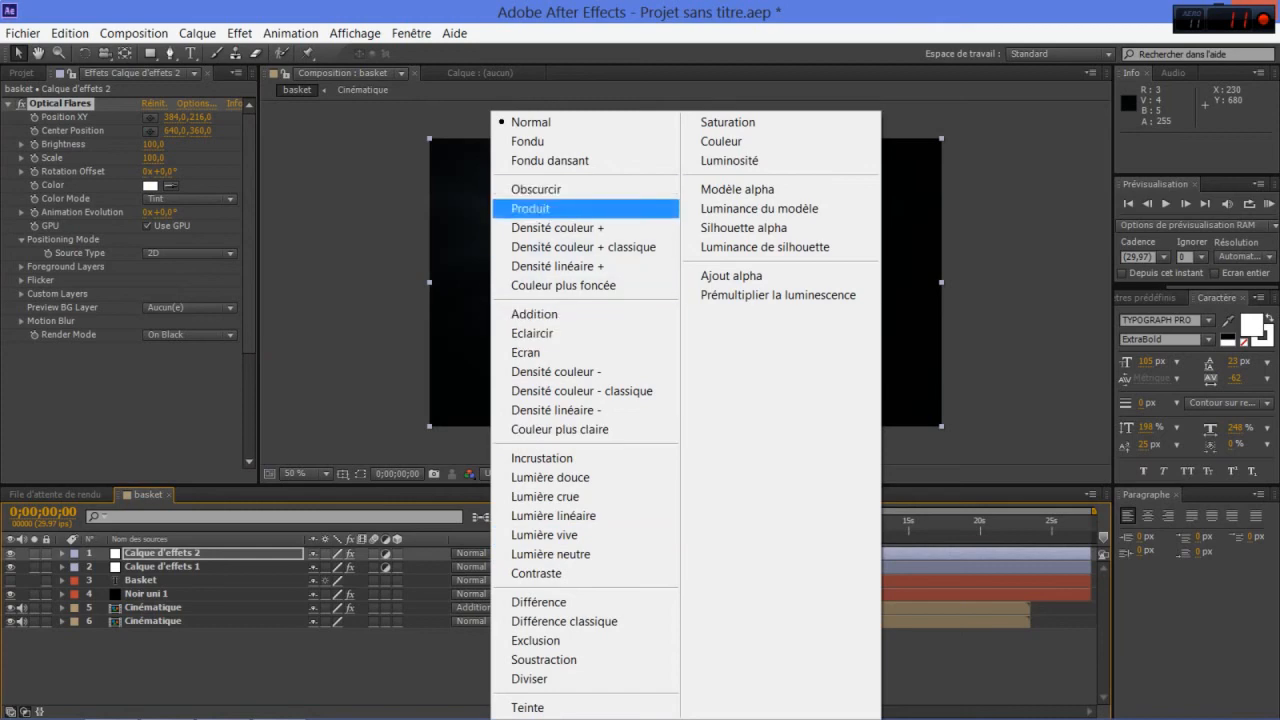
pyautogui.click(586, 314)
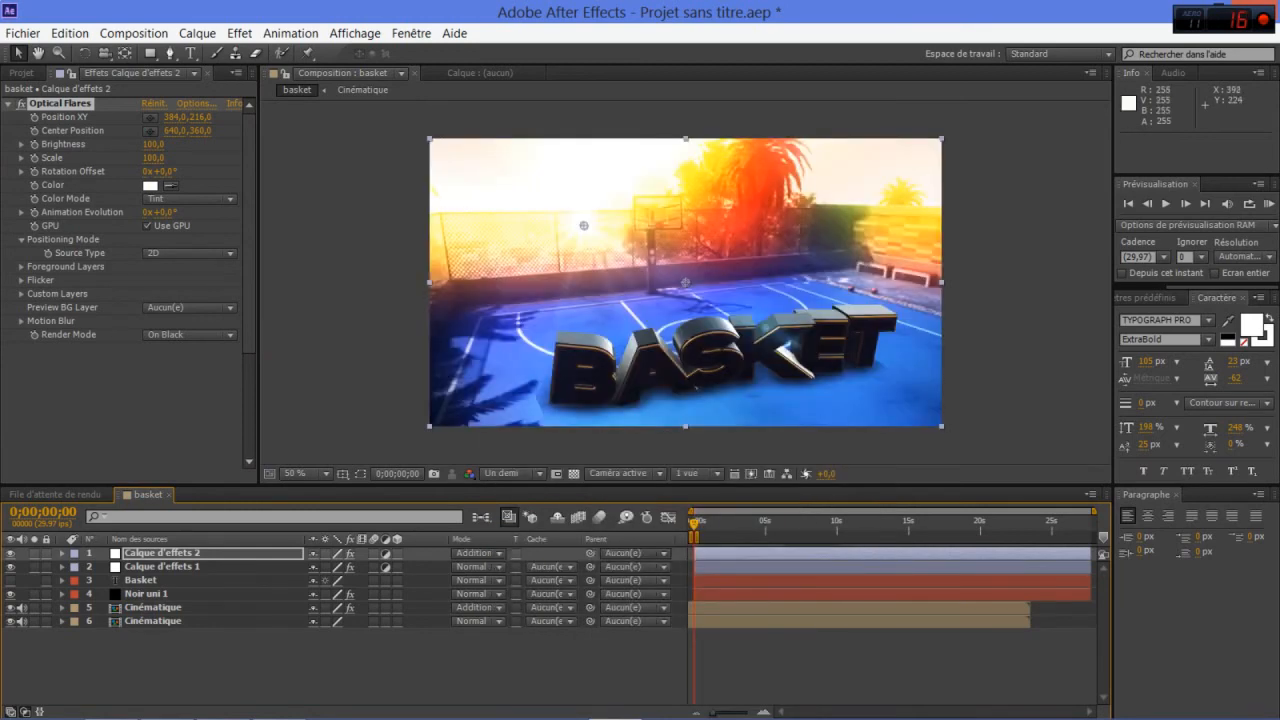
# - Place the flare above the court's far-right fence corner at 1064, 134 and set its Center Position to 657, 384
pyautogui.moveTo(587, 224); pyautogui.dragTo(858, 197)
pyautogui.click(840, 661)
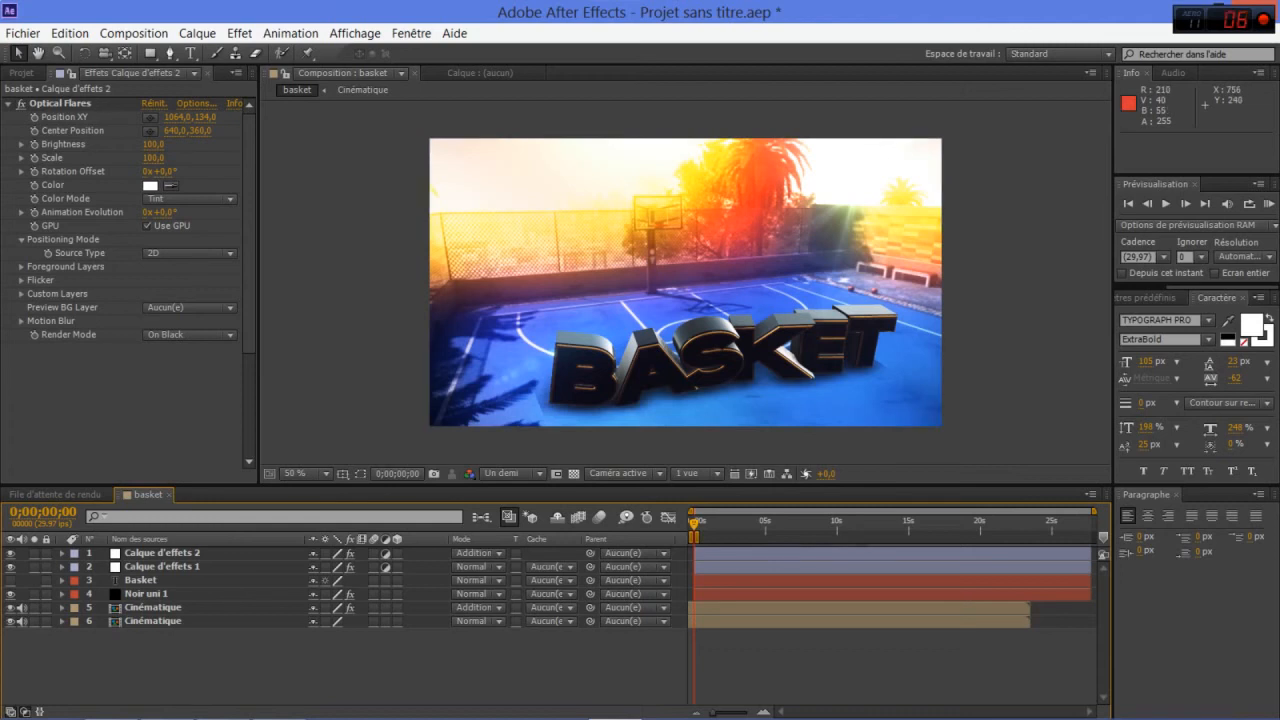
pyautogui.moveTo(174, 131); pyautogui.dragTo(207, 131)
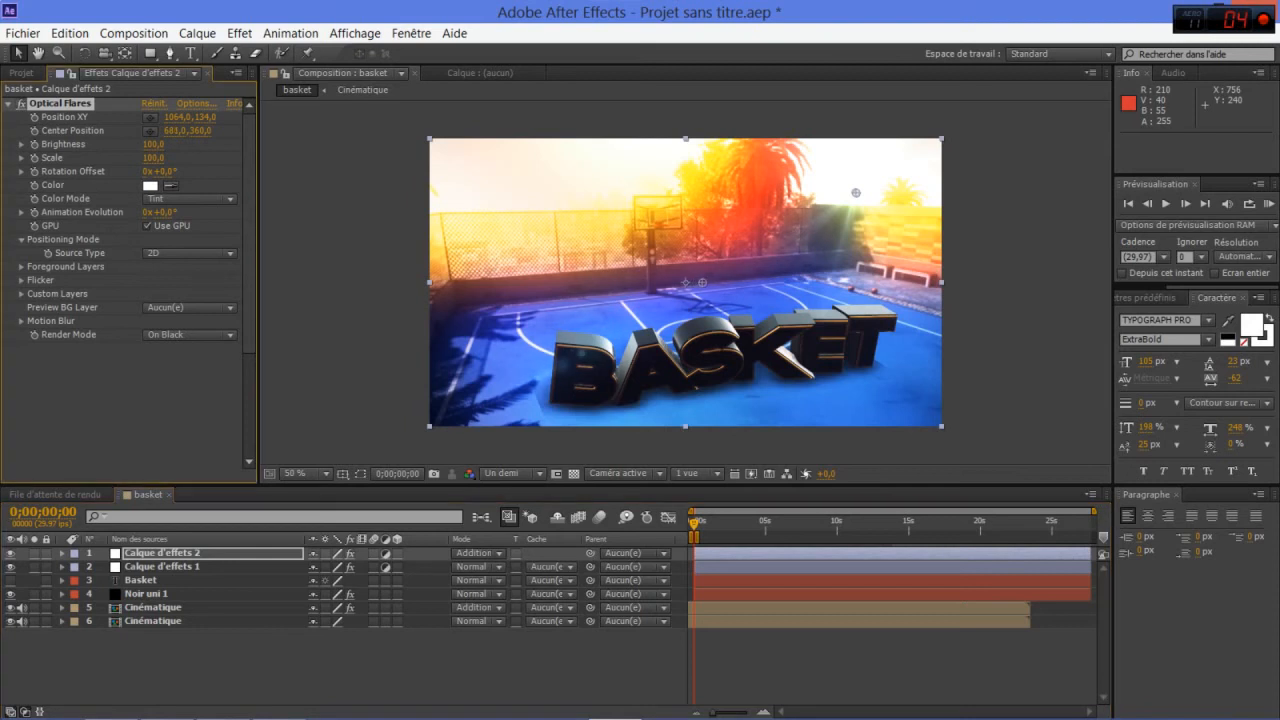
pyautogui.moveTo(702, 282)
pyautogui.mouseDown()
pyautogui.moveTo(706, 320)
pyautogui.moveTo(694, 295)
pyautogui.mouseUp()
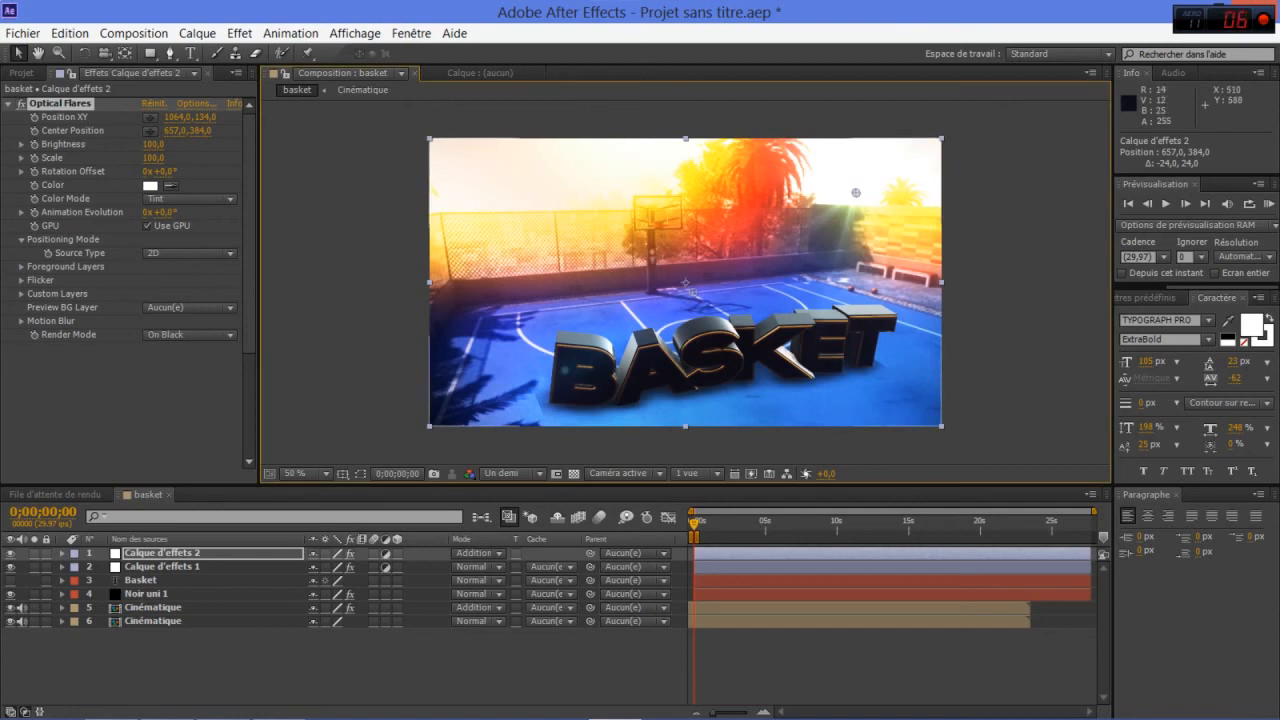
pyautogui.click(640, 662)
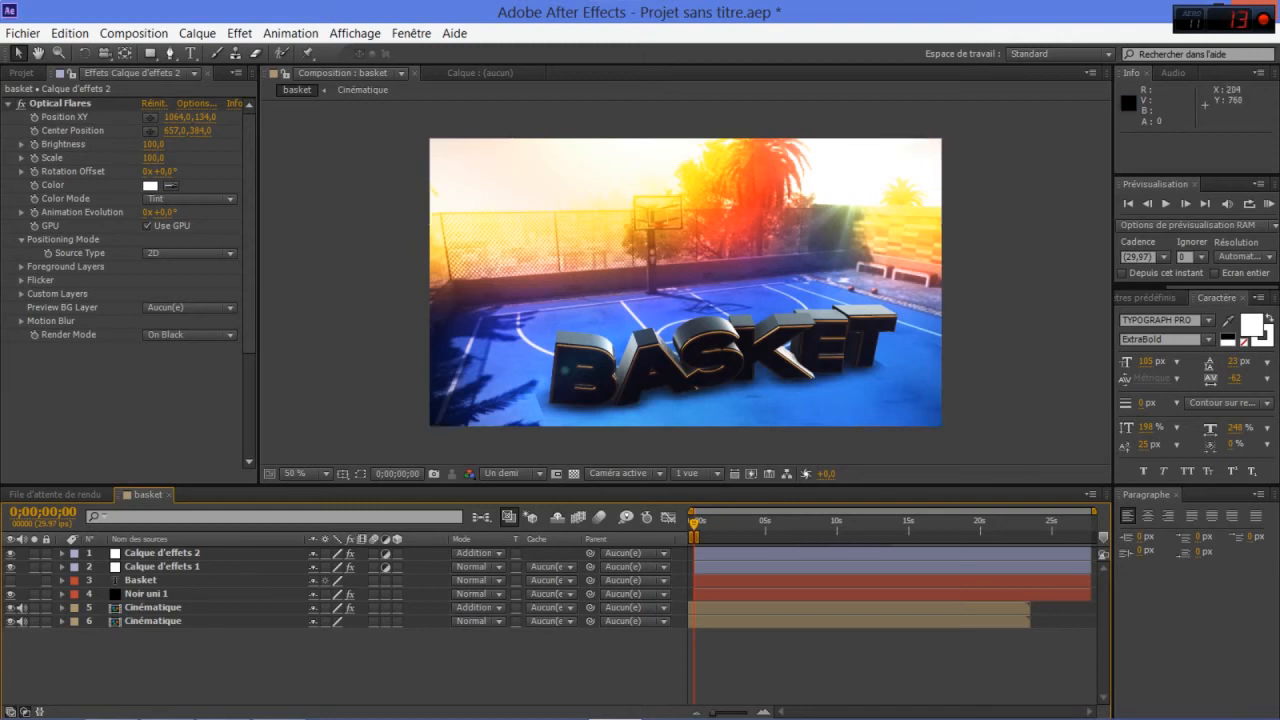
pyautogui.moveTo(640, 717)
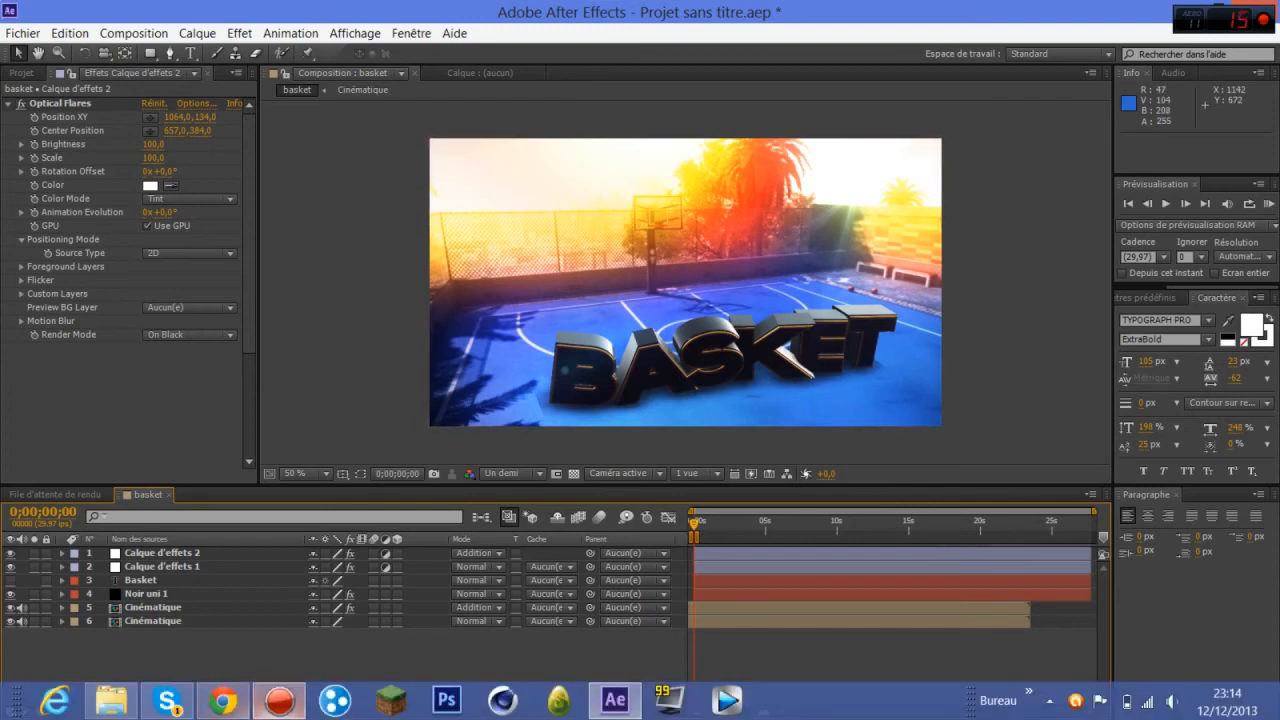
pyautogui.click(279, 700)
pyautogui.click(279, 700)
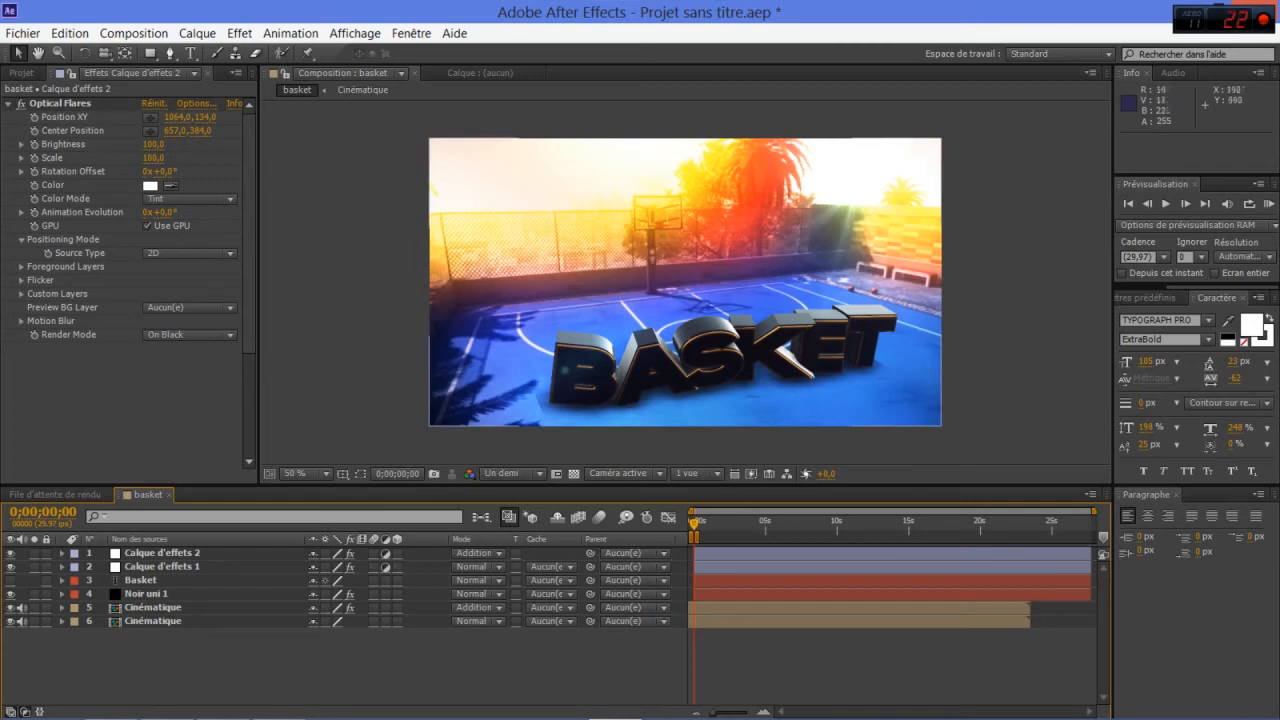
# - Start a text layer beneath the BASKET title, set the font size to 33 px, and delete the trial text BY
pyautogui.click(190, 53)
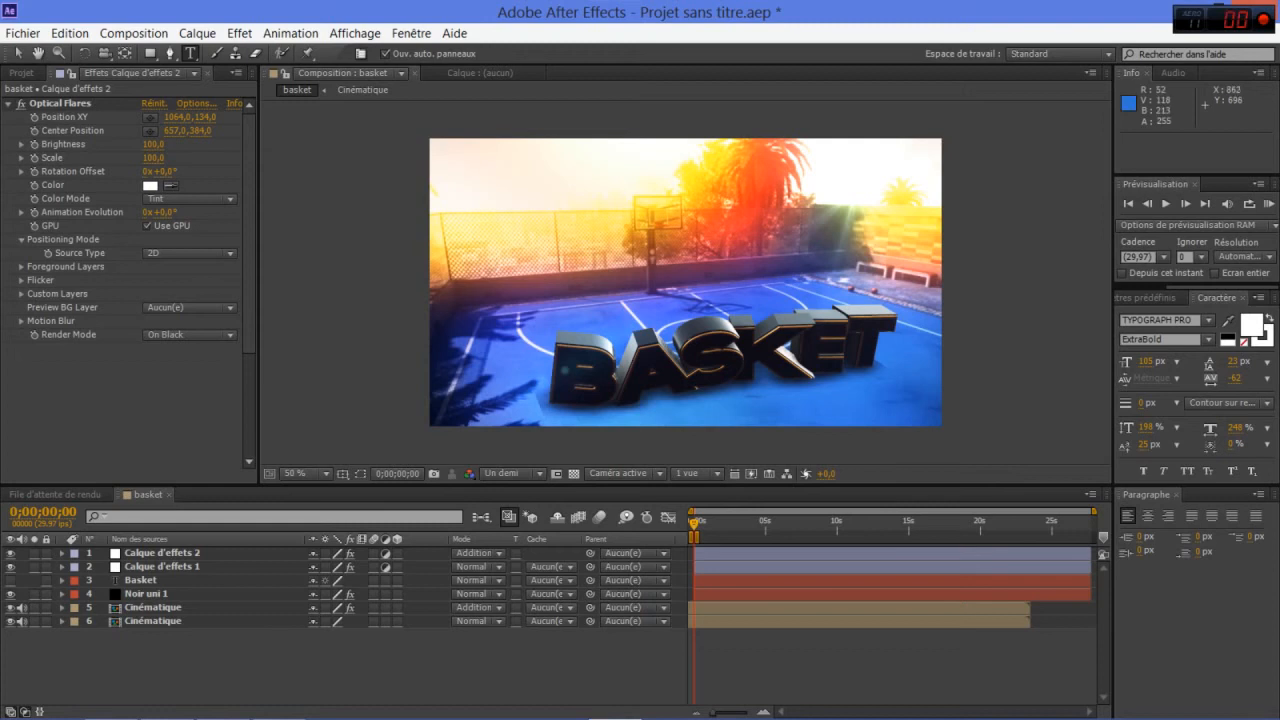
pyautogui.click(775, 416)
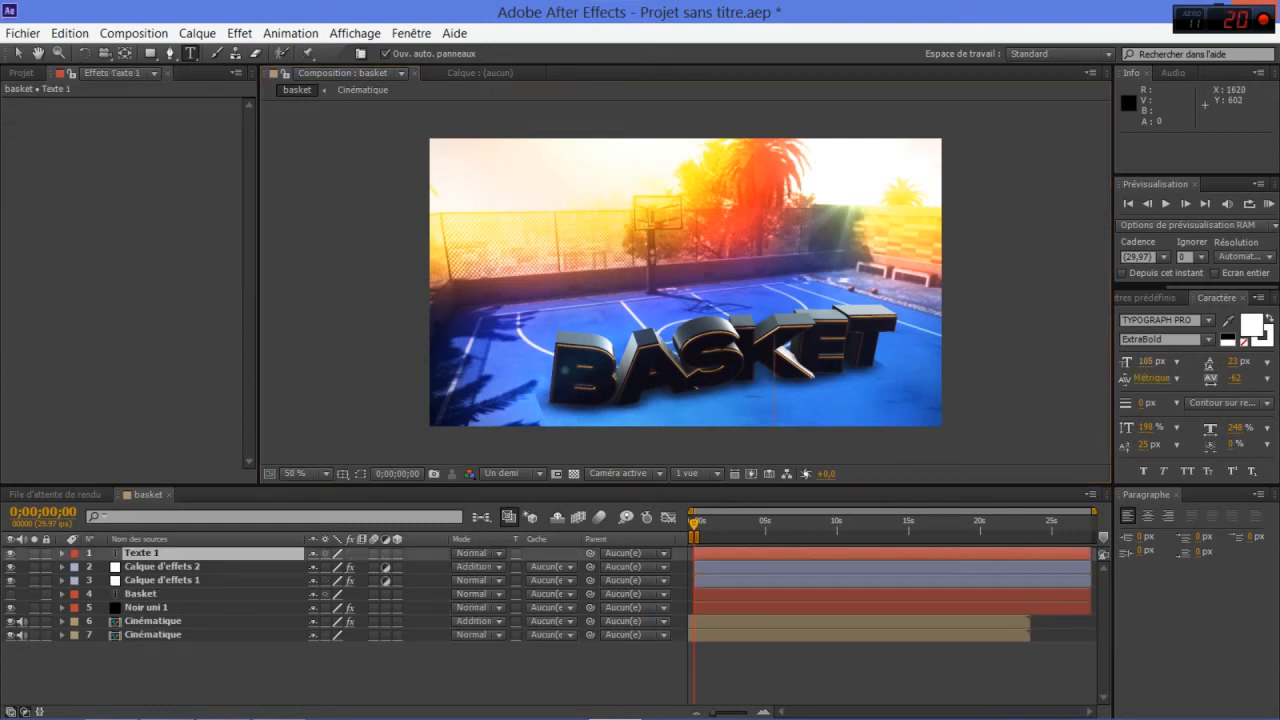
pyautogui.moveTo(1146, 361); pyautogui.dragTo(1129, 361)
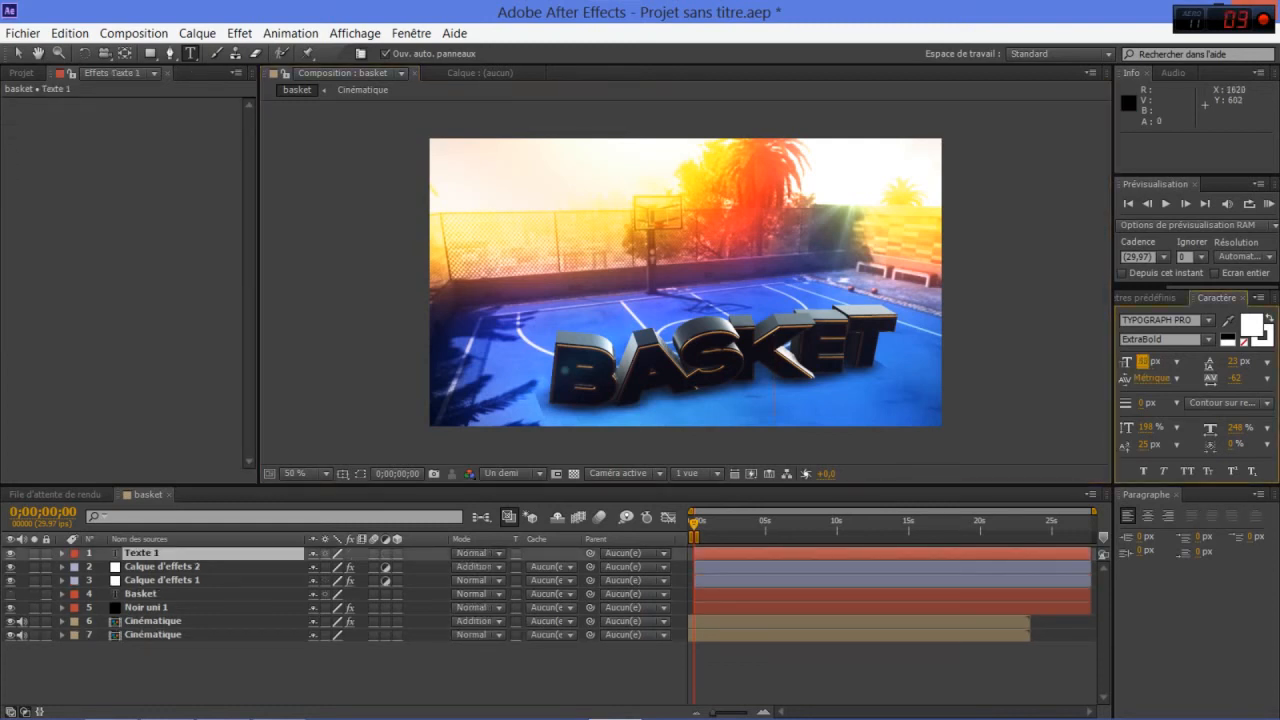
pyautogui.write('BY')
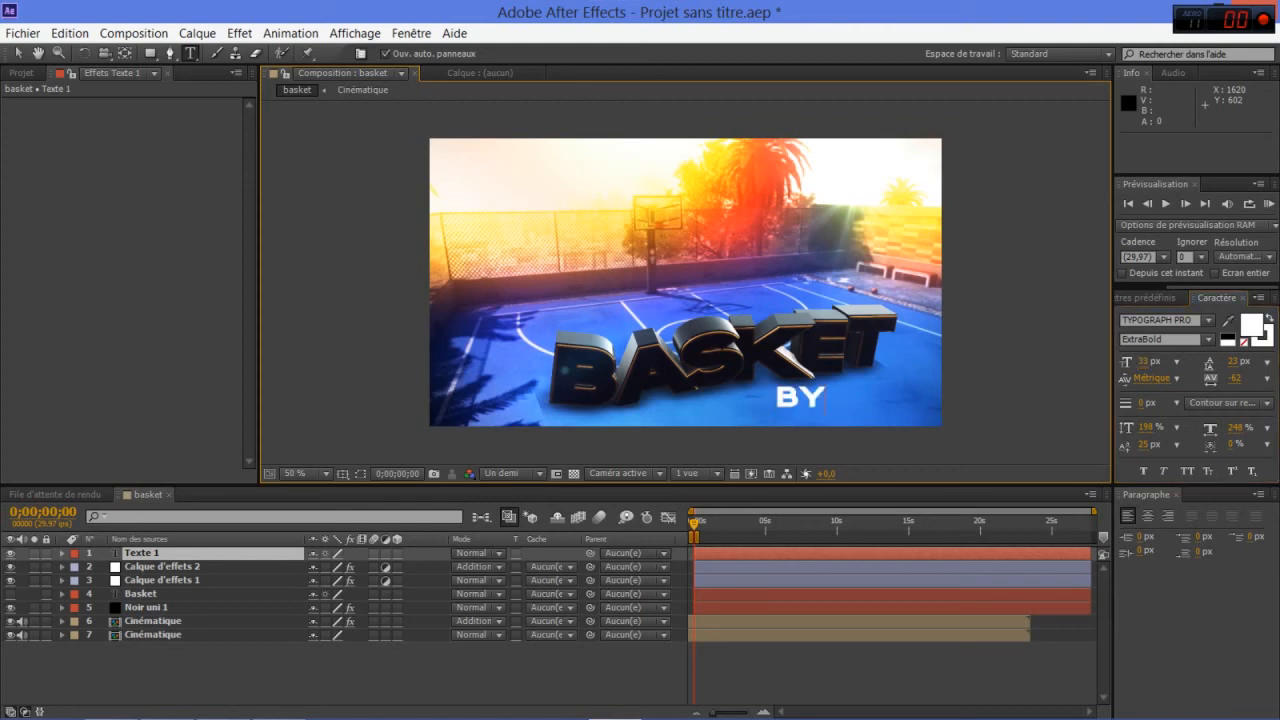
pyautogui.press('BackSpace')
pyautogui.press('BackSpace')
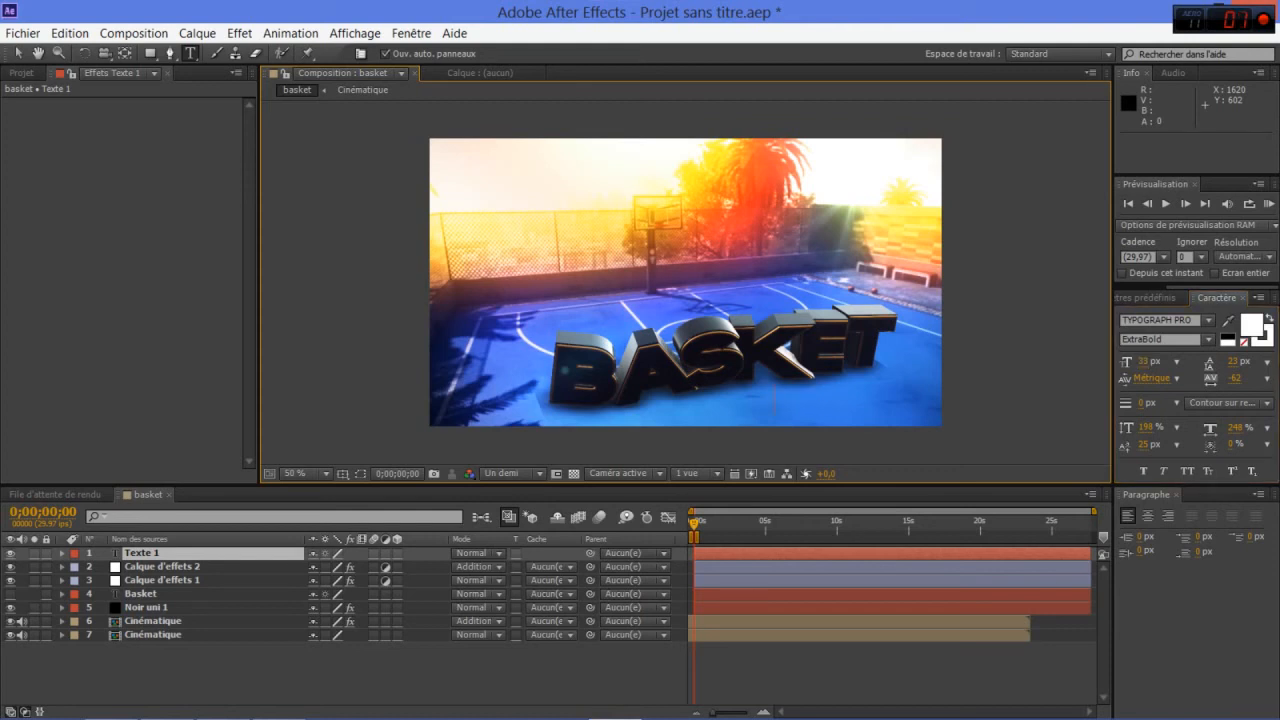
# - Keep the TYPOGRAPH PRO font for the new text and set its style to UltraLight Italic
pyautogui.click(1208, 320)
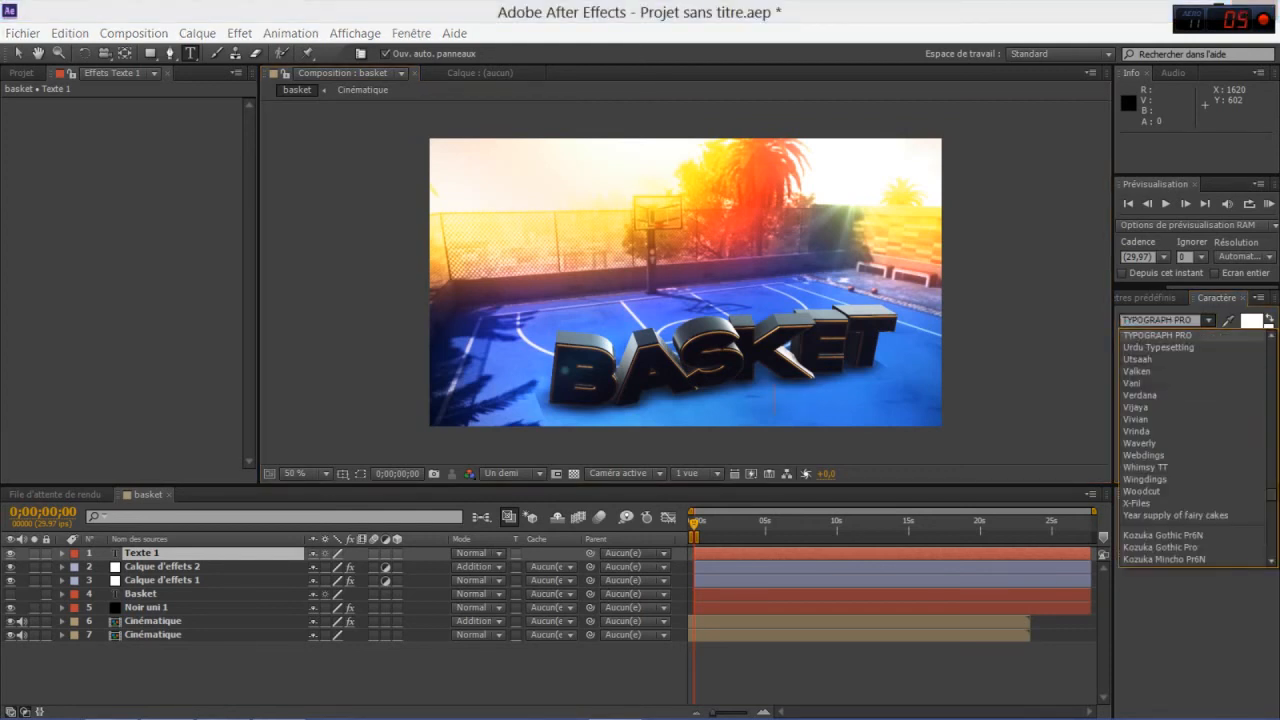
pyautogui.press('Return')
pyautogui.press('Tab')
pyautogui.click(1208, 340)
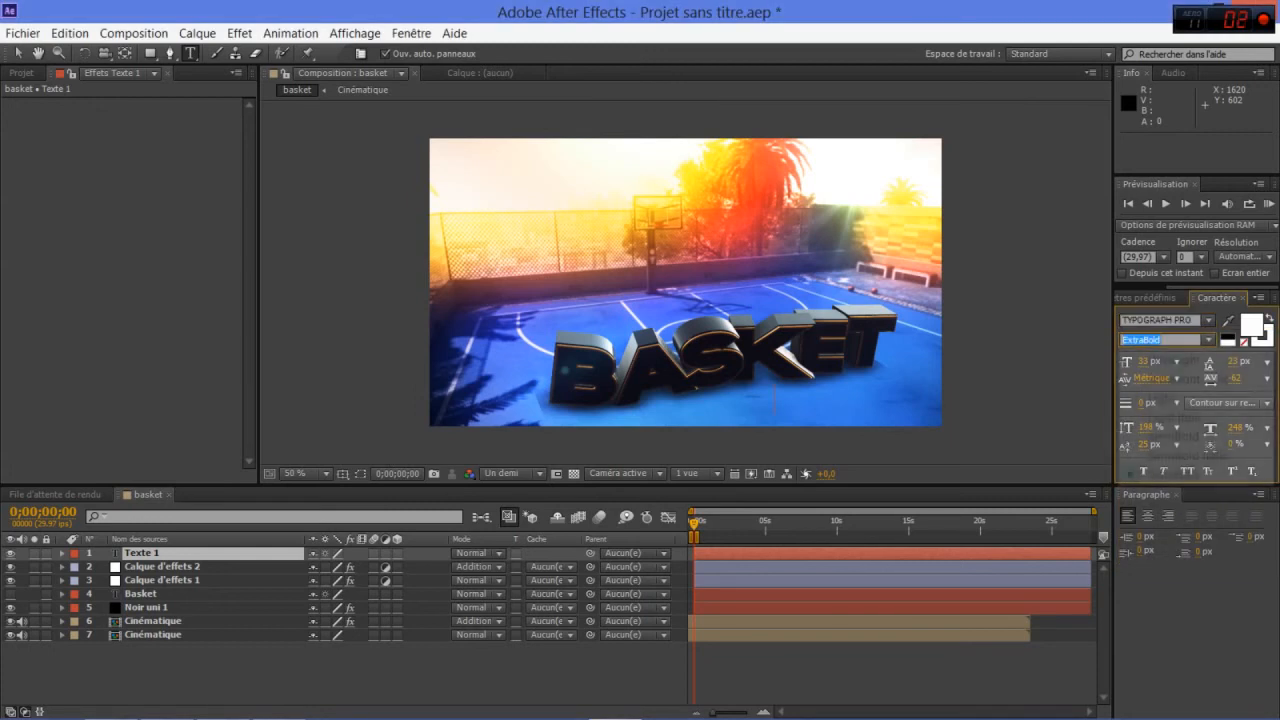
pyautogui.click(1190, 379)
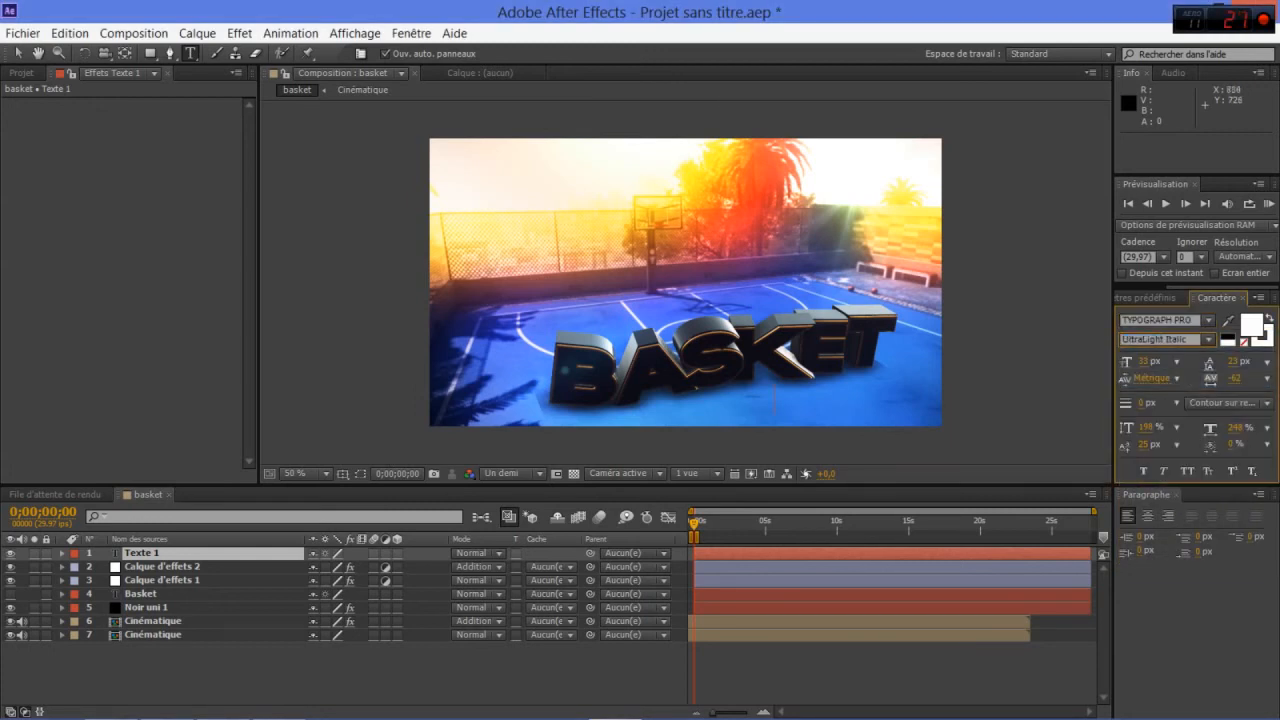
# - Enter "By Snowplay" as the credit text beneath the title and make its layer 3D
pyautogui.click(800, 396)
pyautogui.write('By')
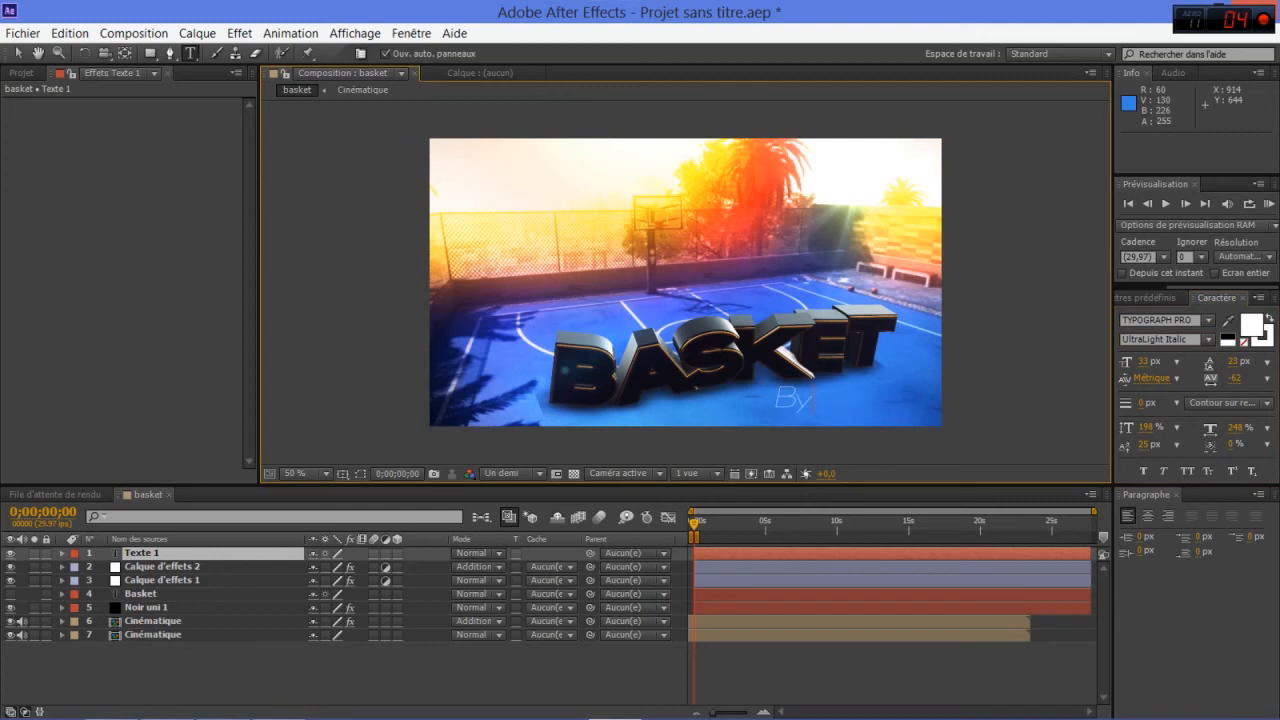
pyautogui.write(' Snowp')
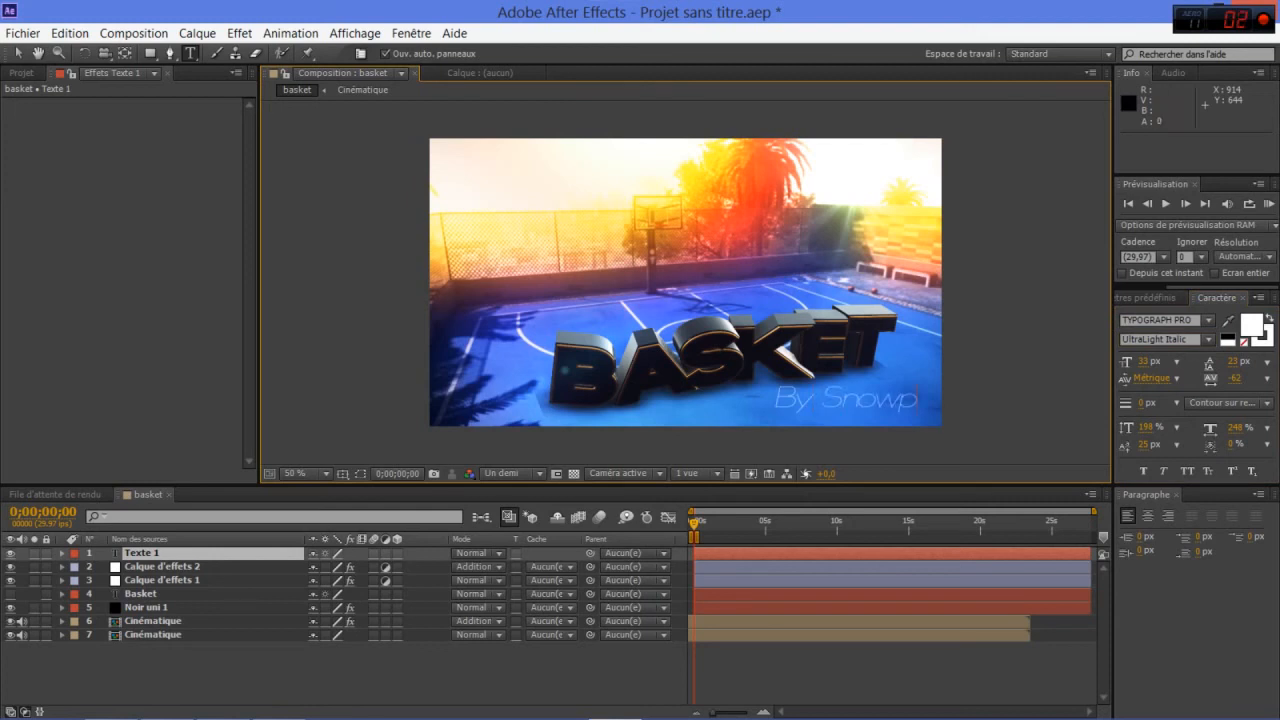
pyautogui.write('la')
pyautogui.write('y')
pyautogui.press('KP_Enter')
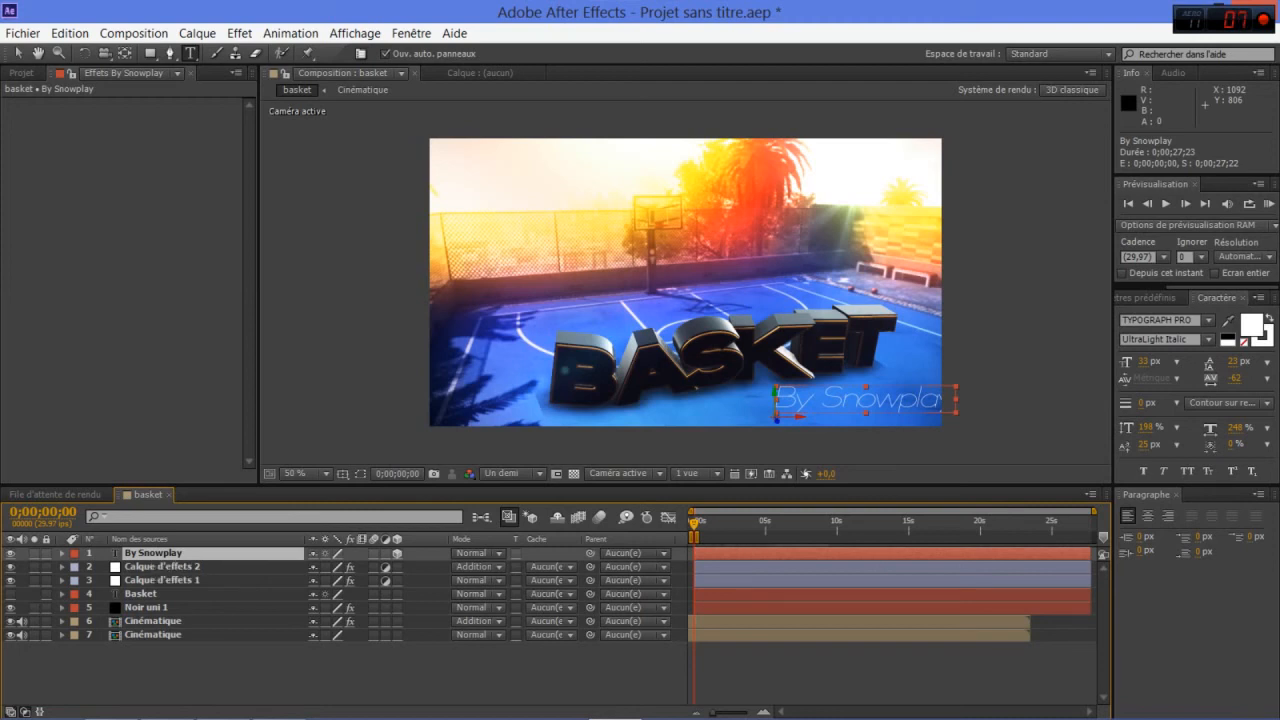
# - Reveal the credit layer's transform properties and rotate it -65° in X, -8° in Y and -23° in Z to match the court
pyautogui.press('r')
pyautogui.hotkey('shift', 'p')
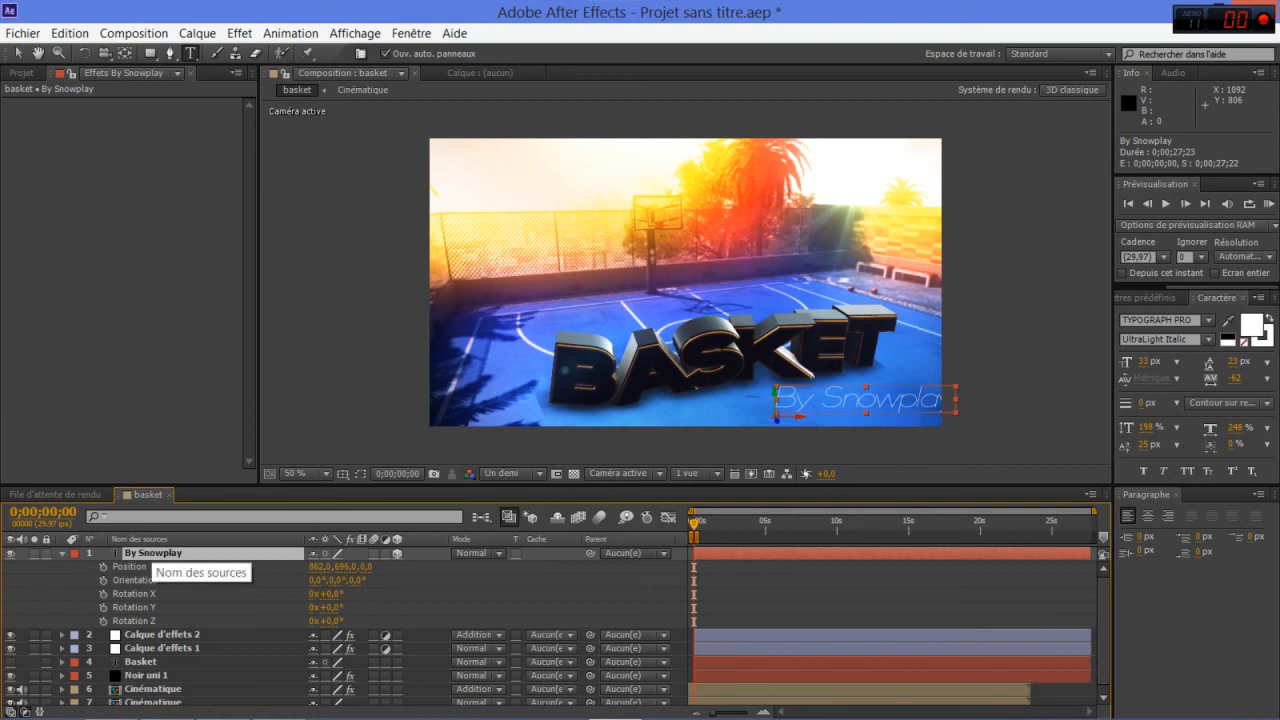
pyautogui.hotkey('shift', 's')
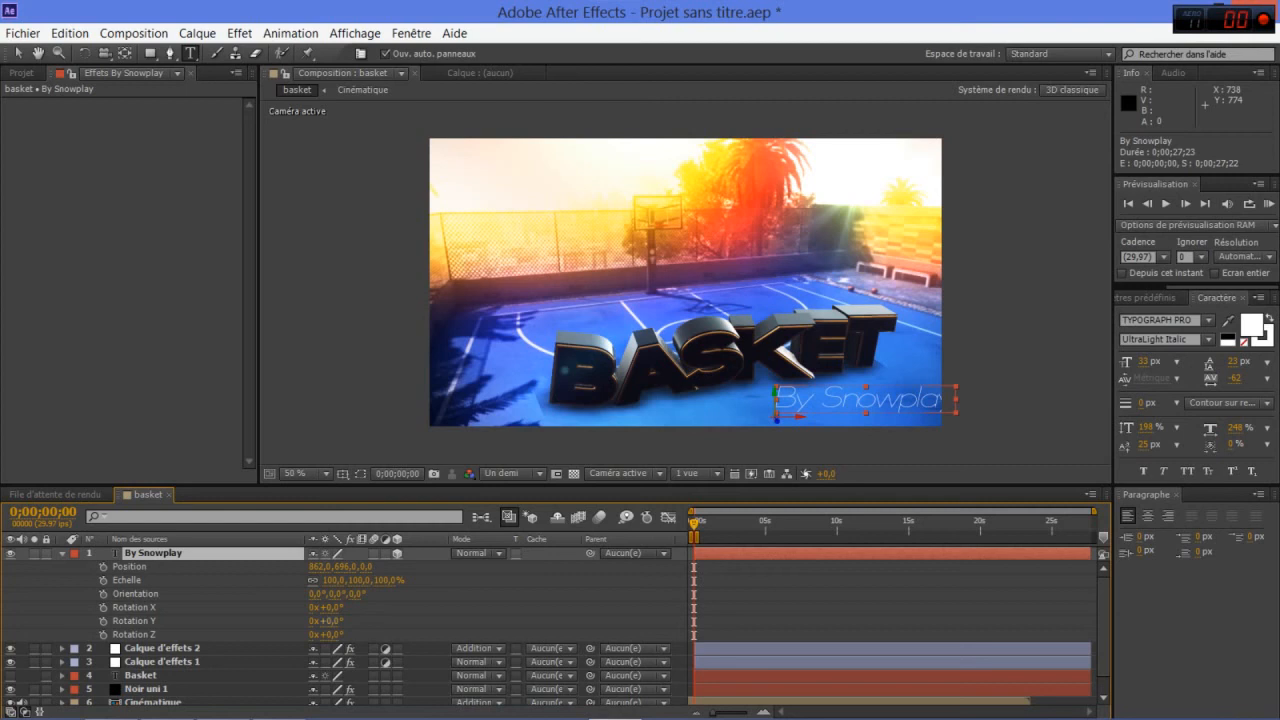
pyautogui.moveTo(330, 621)
pyautogui.mouseDown()
pyautogui.moveTo(297, 621)
pyautogui.moveTo(354, 608)
pyautogui.moveTo(295, 608)
pyautogui.moveTo(313, 634)
pyautogui.moveTo(344, 621)
pyautogui.moveTo(325, 635)
pyautogui.moveTo(314, 608)
pyautogui.moveTo(332, 621)
pyautogui.mouseUp()
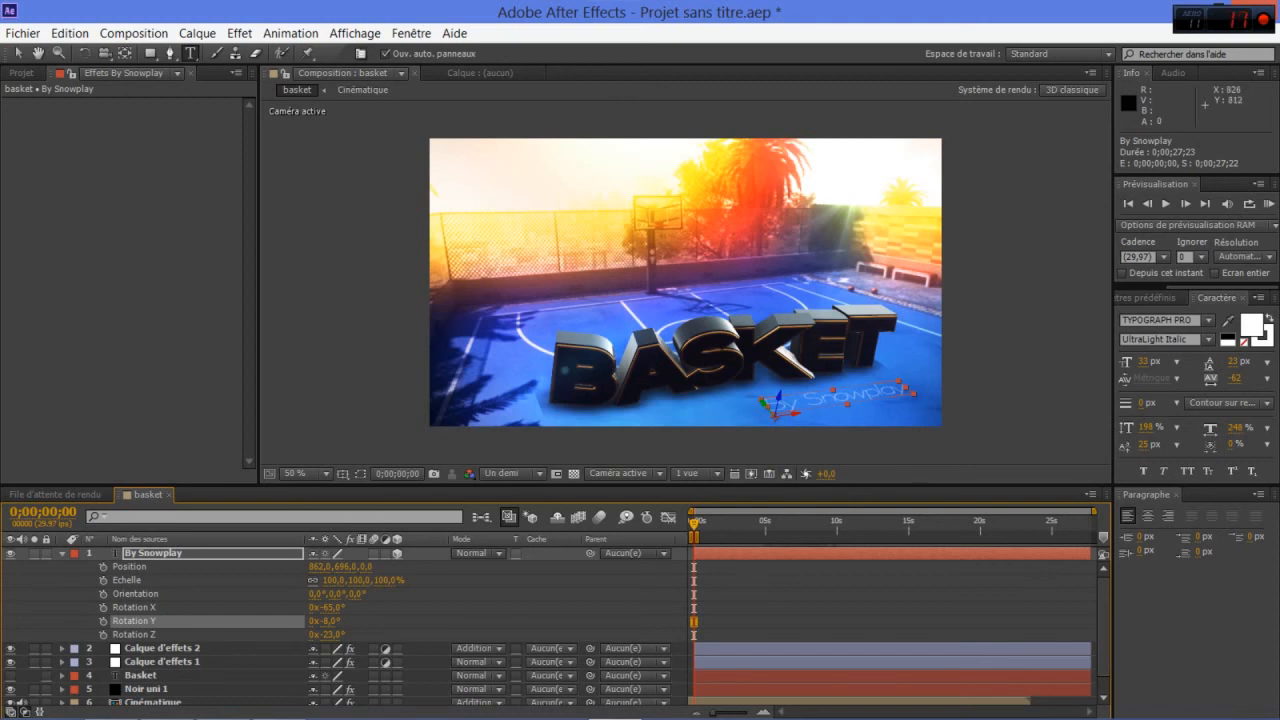
# - Scale the By Snowplay text to 123%, set its X position to 823, and deselect the layer
pyautogui.moveTo(331, 580); pyautogui.dragTo(288, 567)
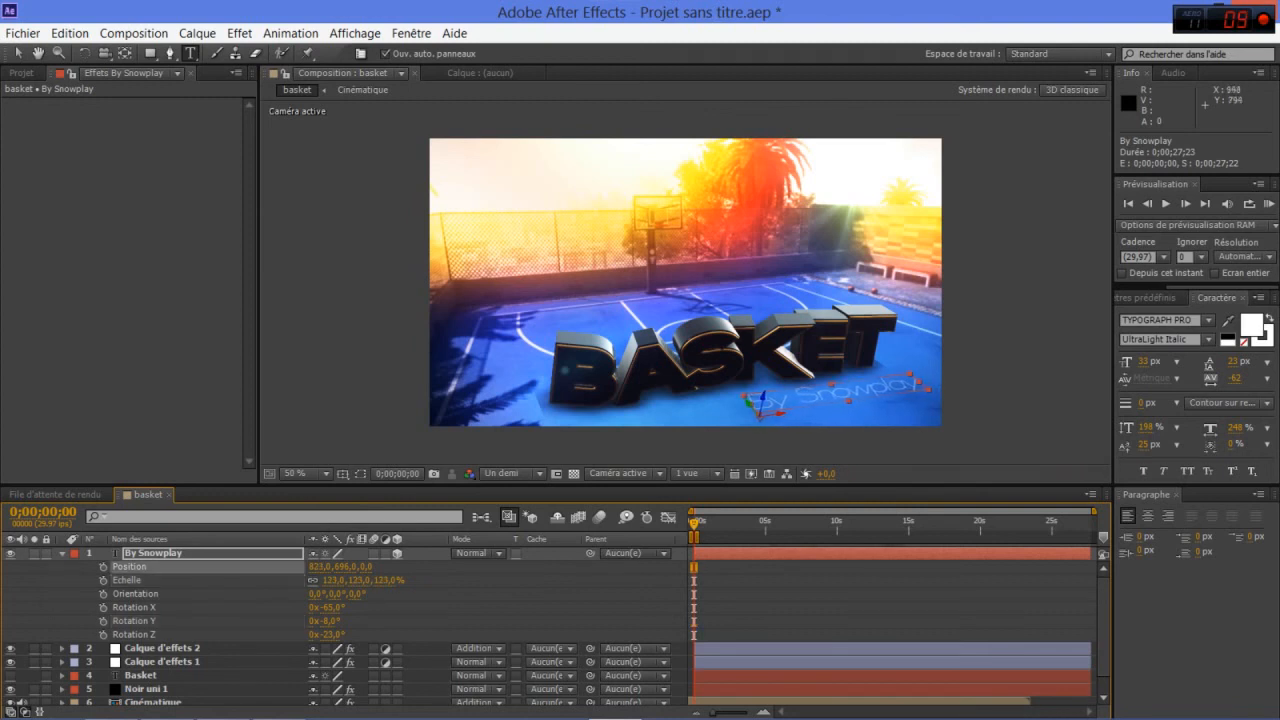
pyautogui.click(18, 53)
pyautogui.click(402, 404)
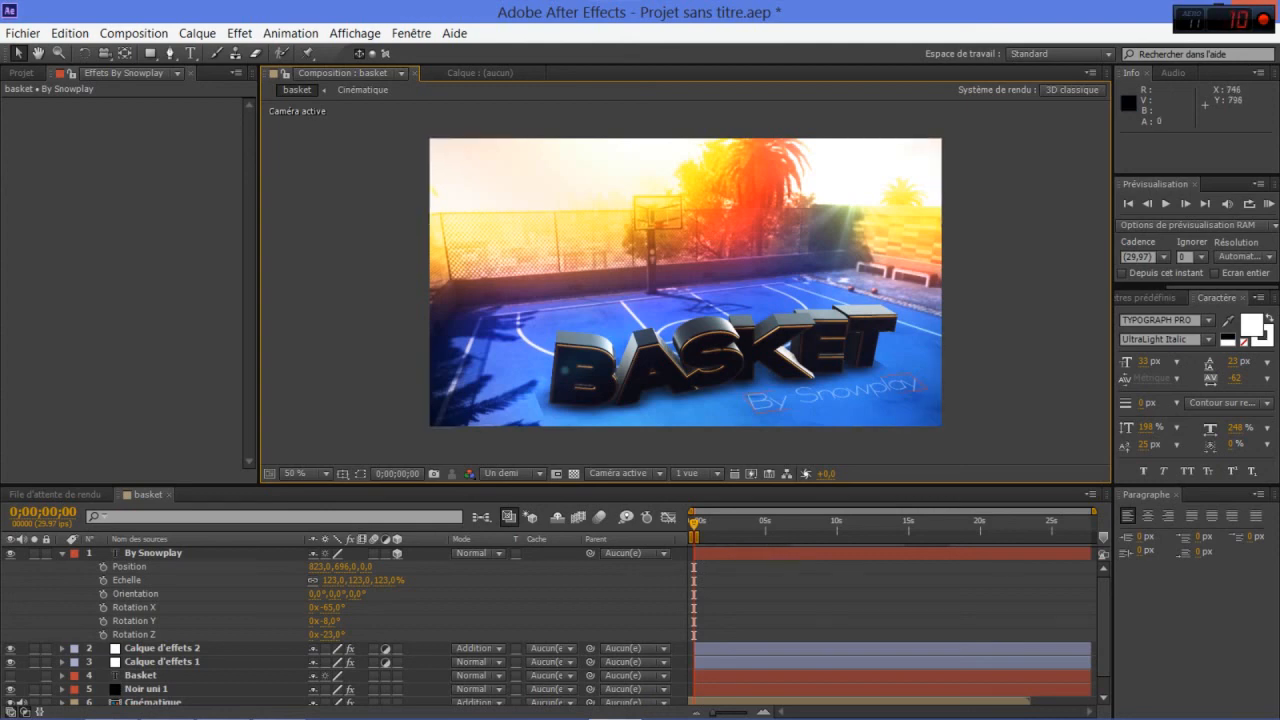
# - Set the By Snowplay layer's blending mode to Incrustation and deselect it
pyautogui.click(484, 553)
pyautogui.click(545, 458)
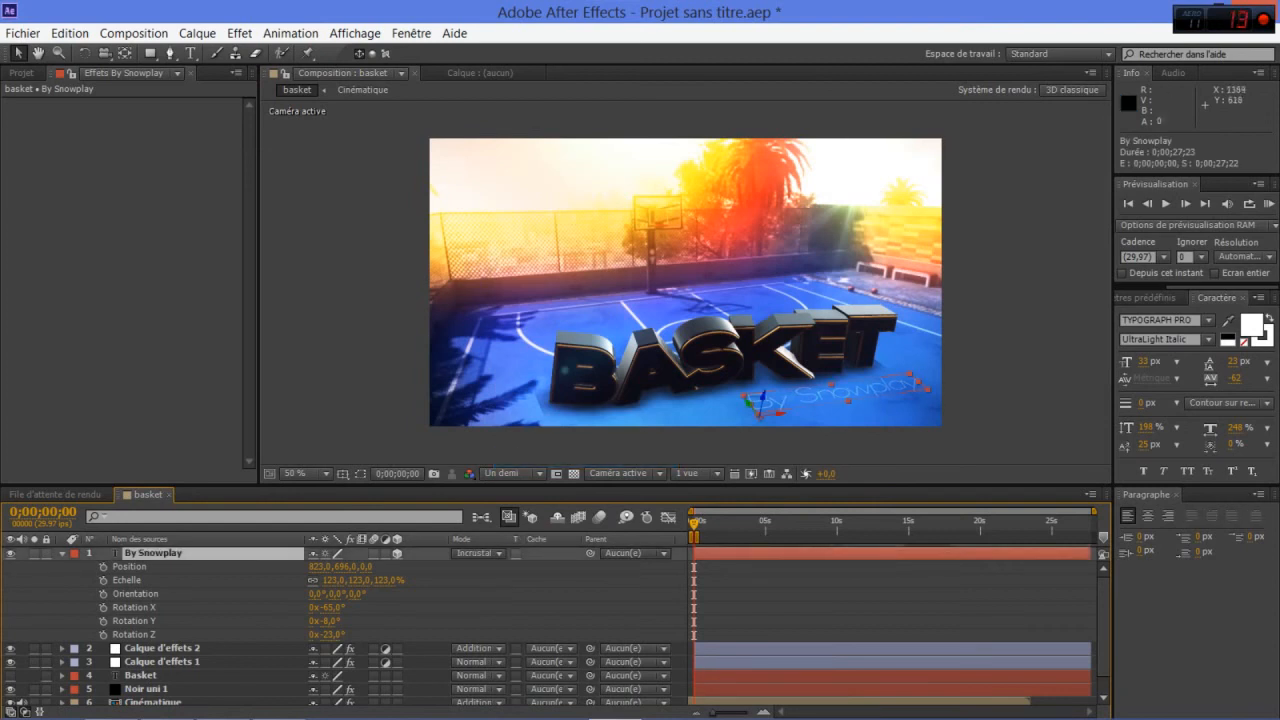
pyautogui.click(983, 376)
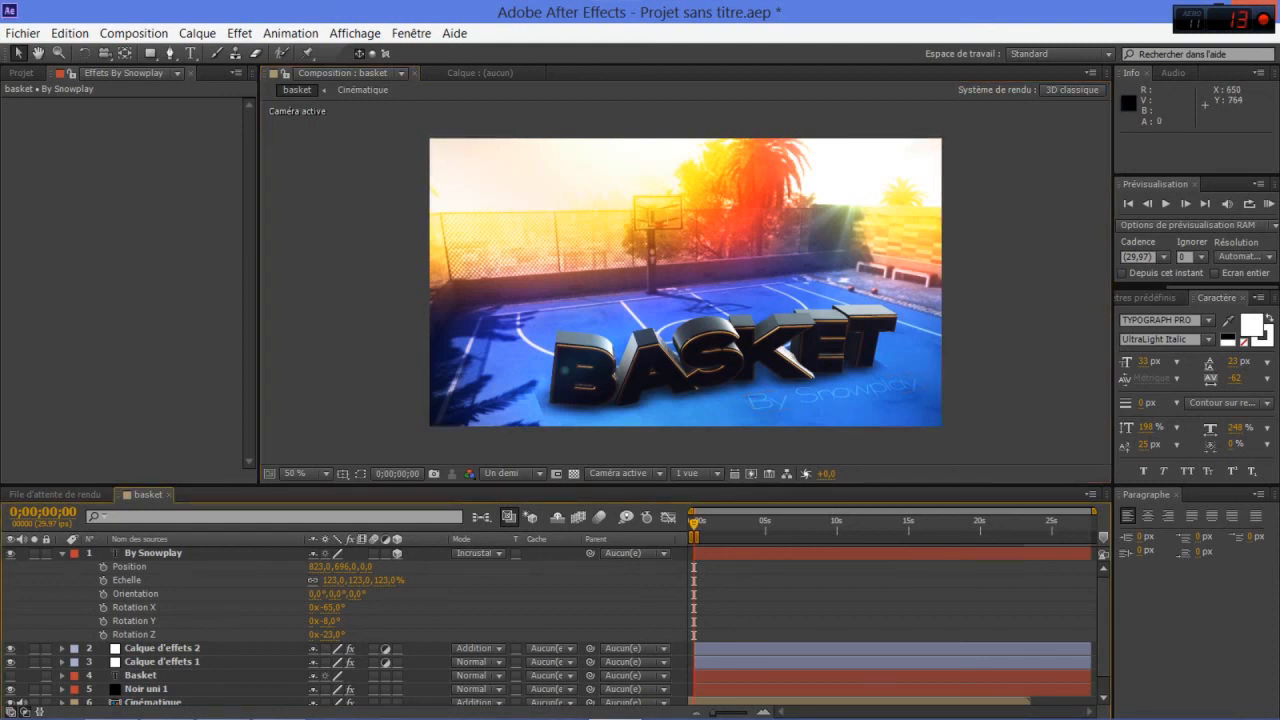
# - Open the Ambient Occlusion render settings of Noir uni 1's Element effect and check the reference BASKET video in the browser
pyautogui.click(147, 689)
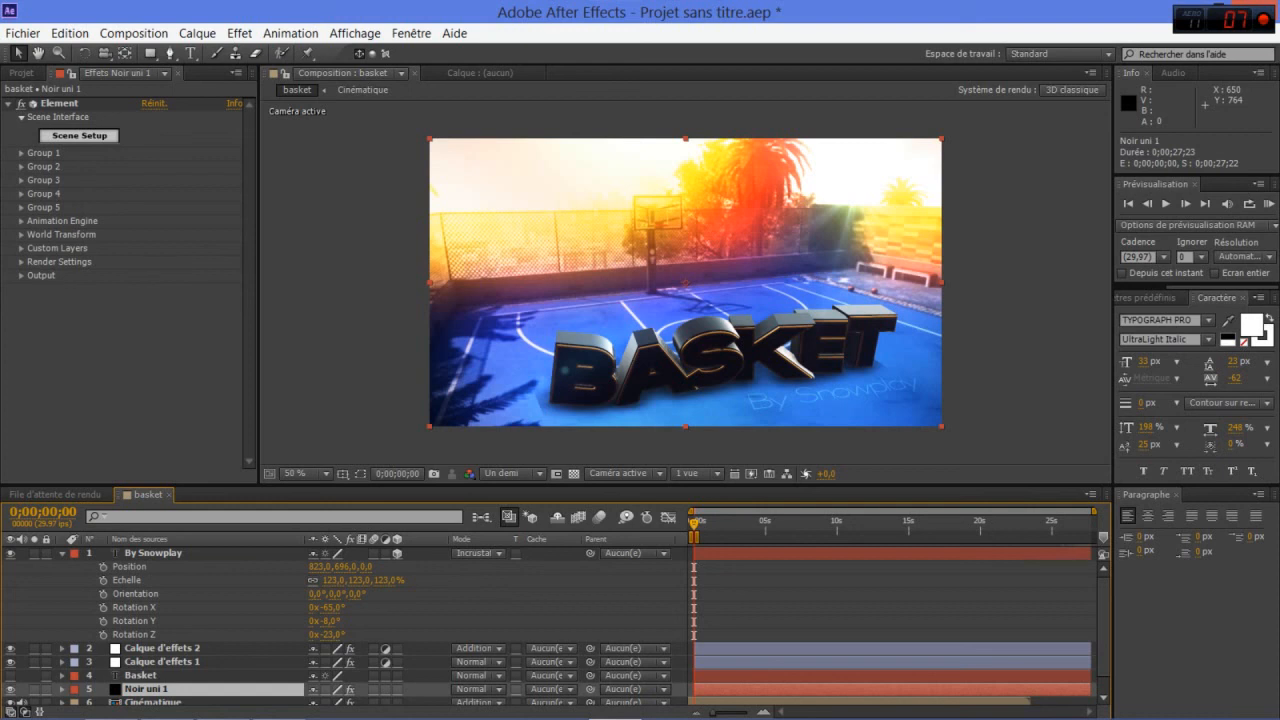
pyautogui.click(21, 262)
pyautogui.scroll(-1, 120, 290)
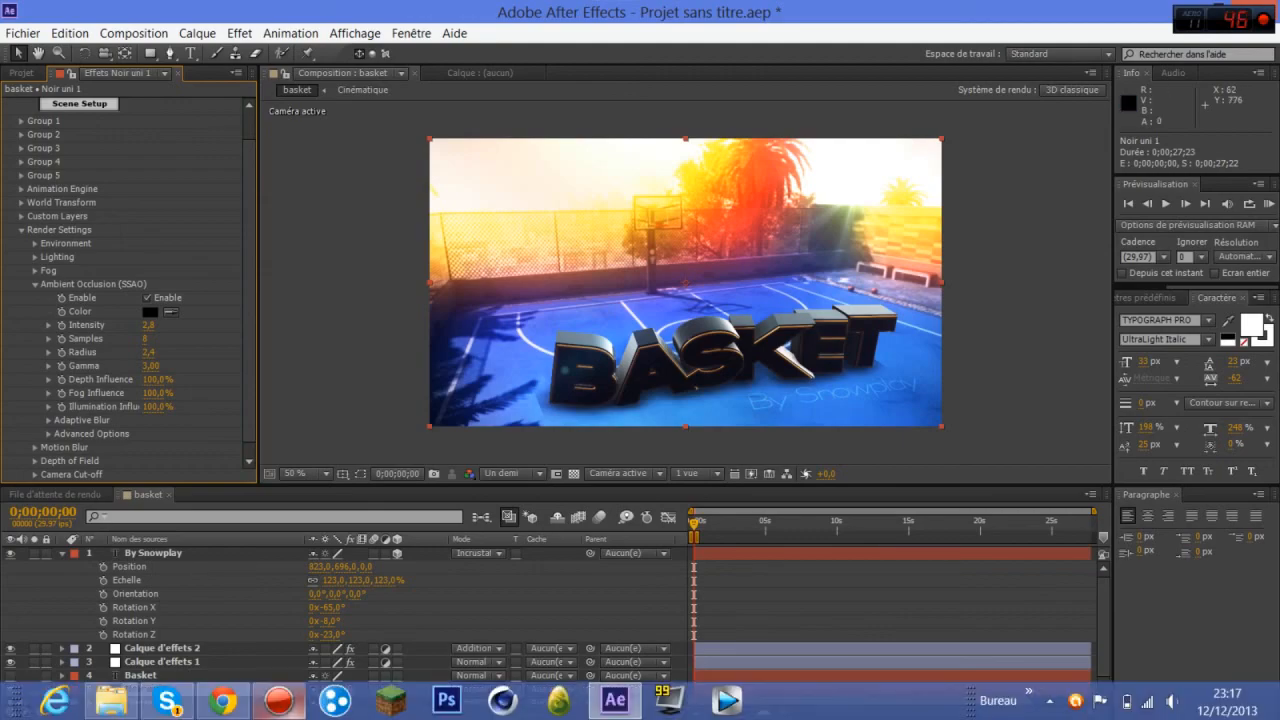
pyautogui.click(222, 700)
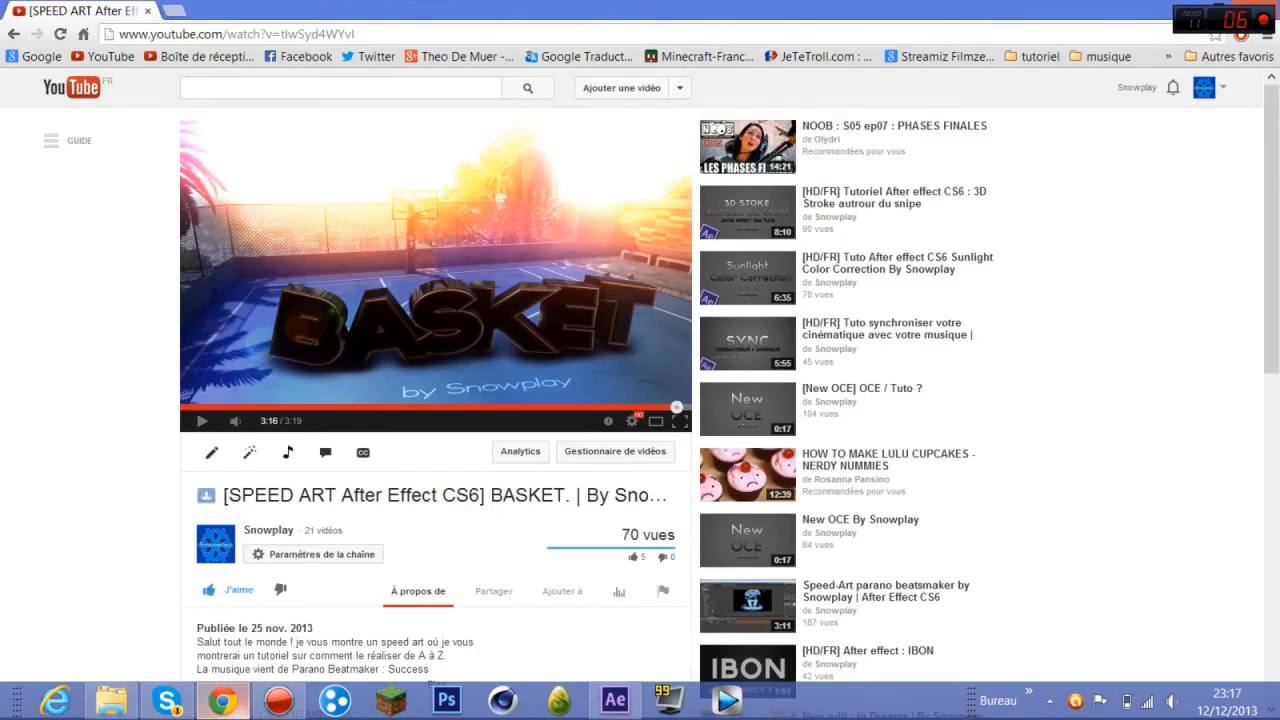
pyautogui.click(222, 700)
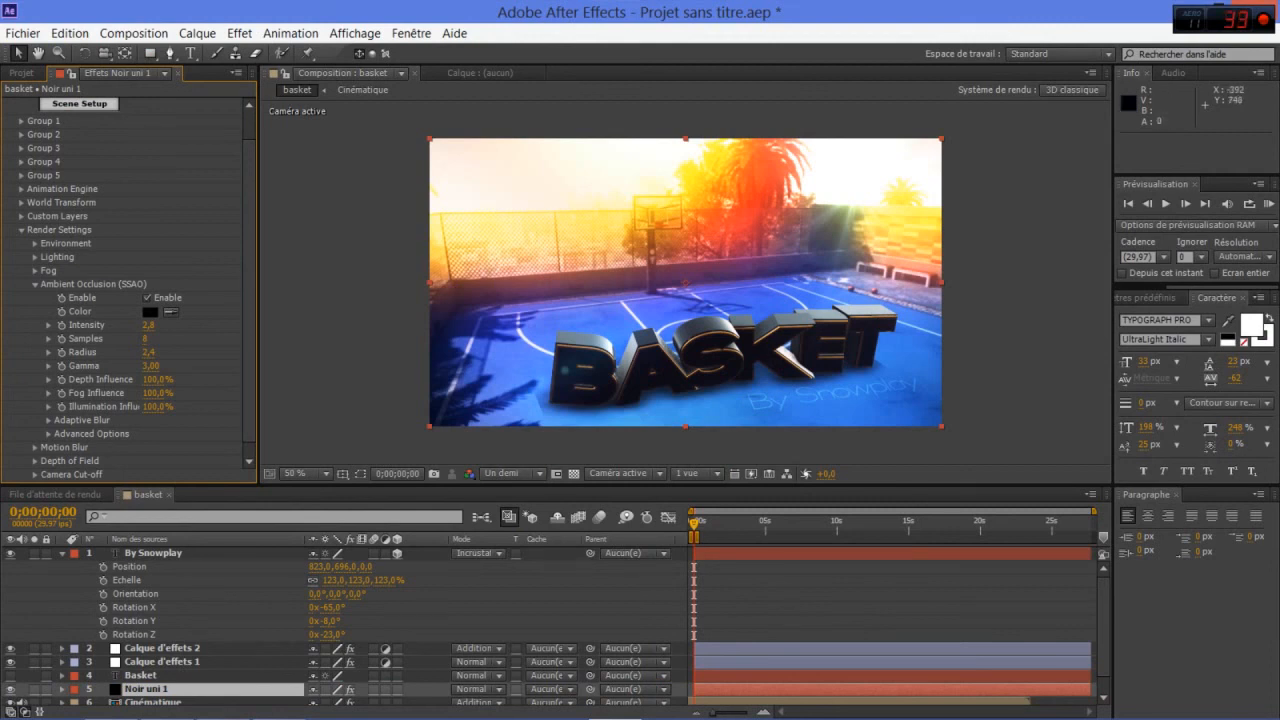
# - Set the Element effect's environment override layer to 7. Cinématique in the render settings and deselect the Noir uni 1 layer
pyautogui.click(35, 244)
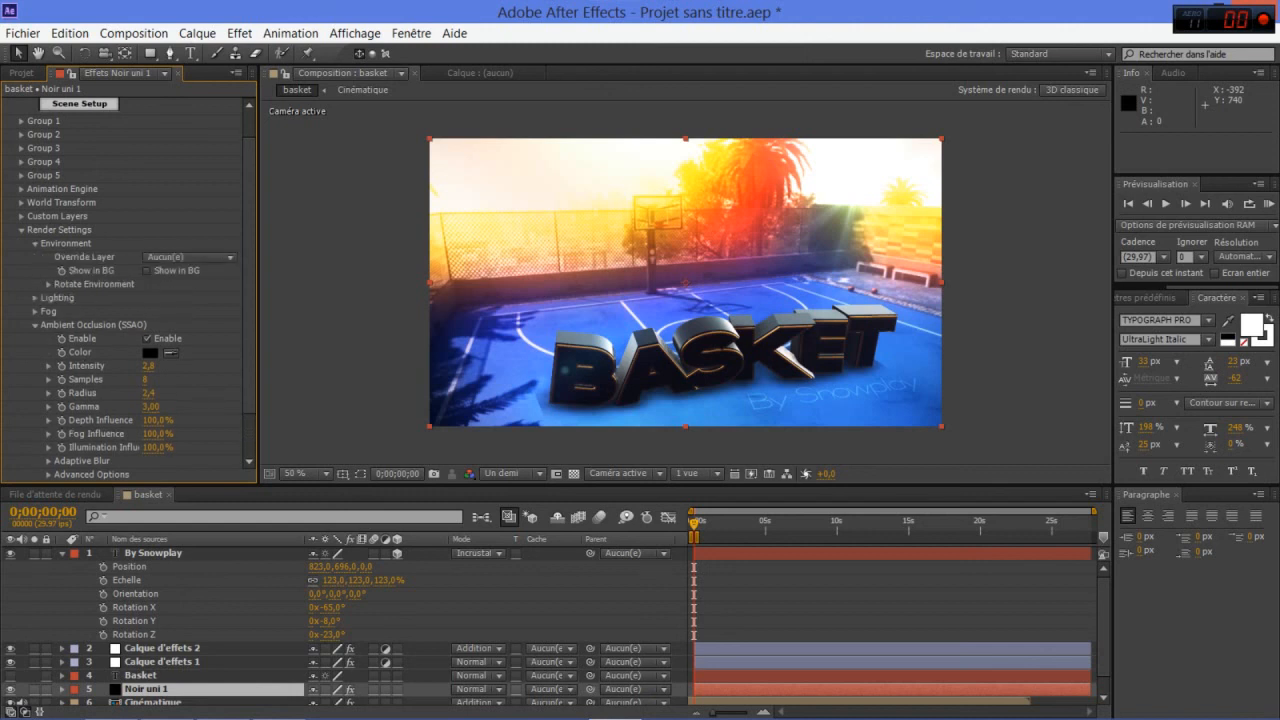
pyautogui.click(190, 257)
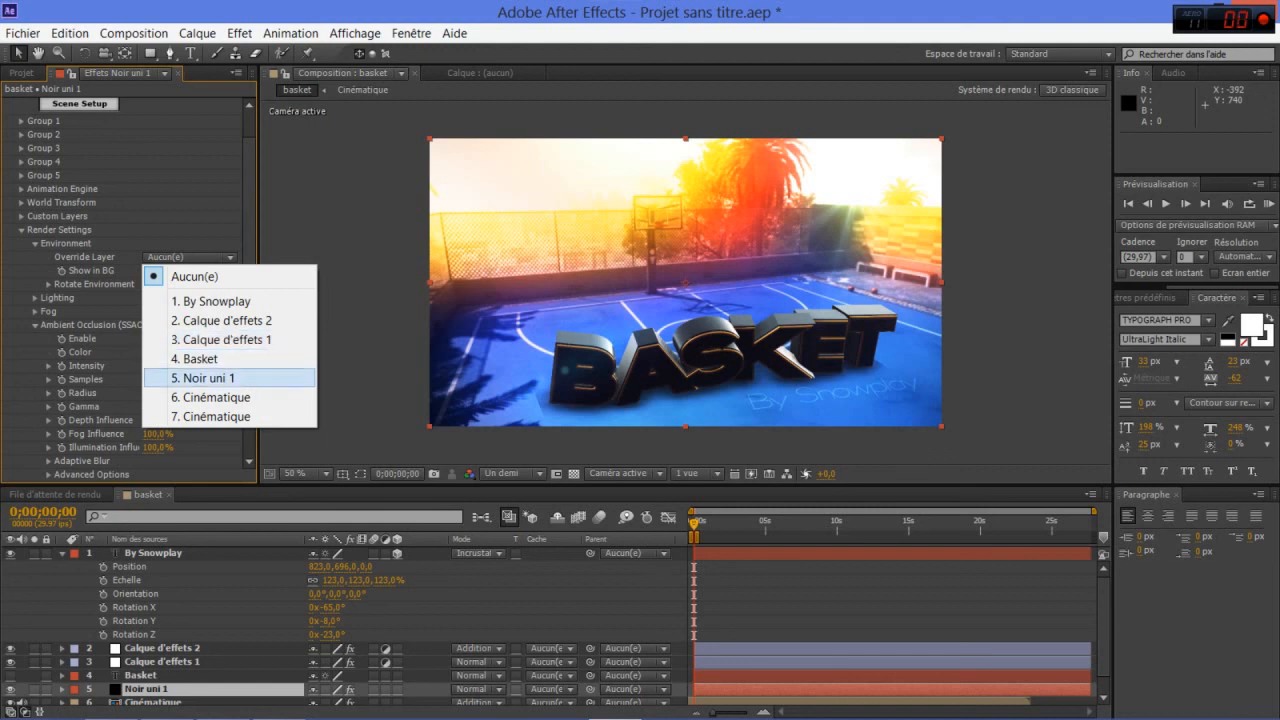
pyautogui.click(210, 416)
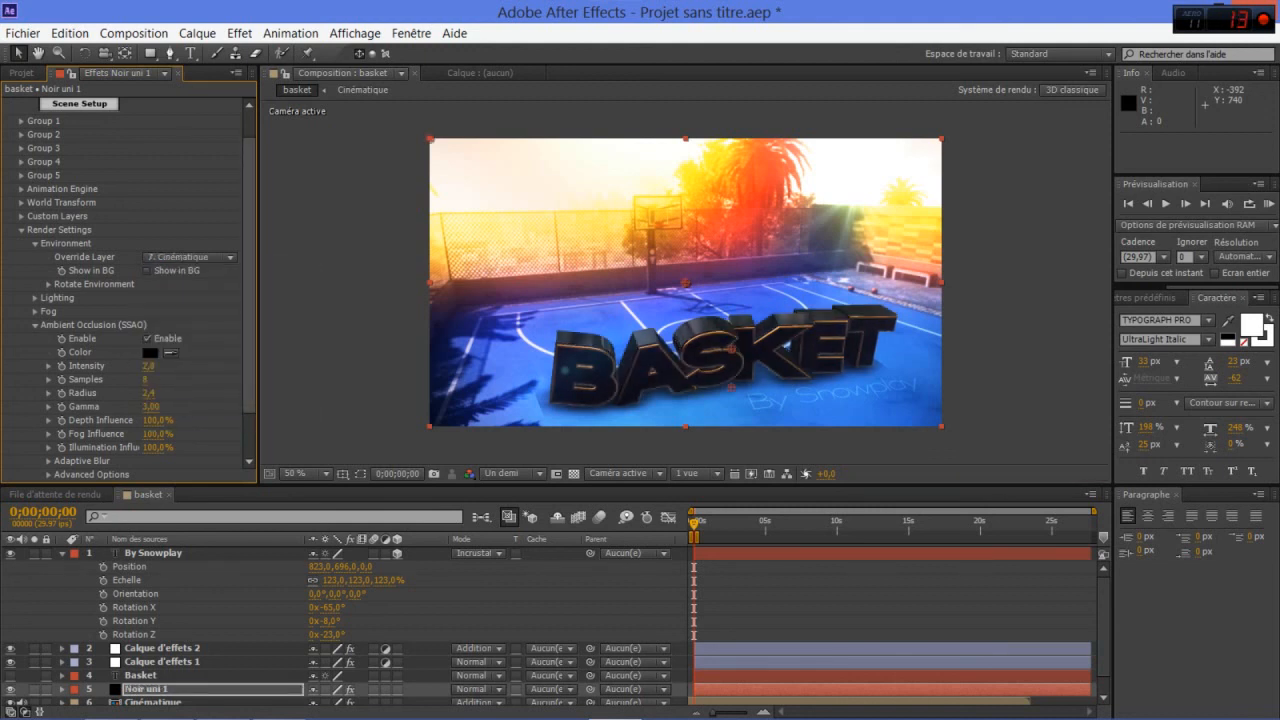
pyautogui.click(972, 352)
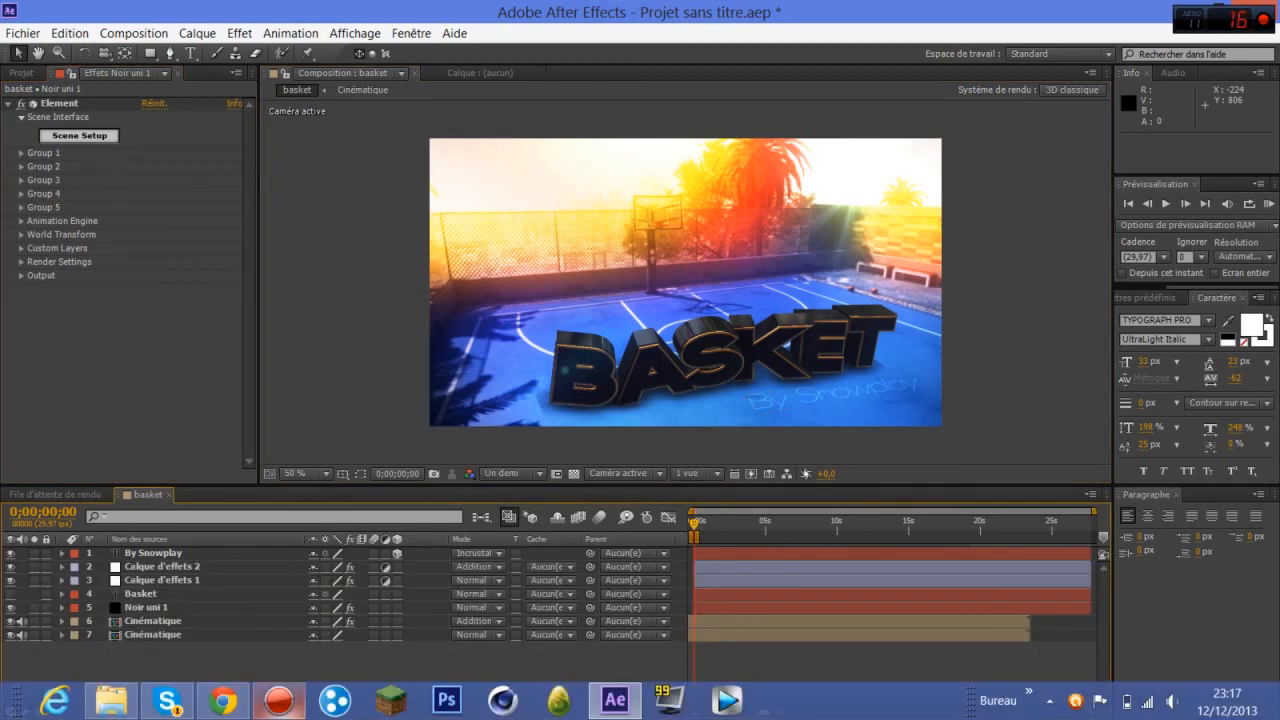
# - Switch to Chrome, look through the uploaded videos on the Snowplay YouTube channel, and return to After Effects
pyautogui.click(278, 700)
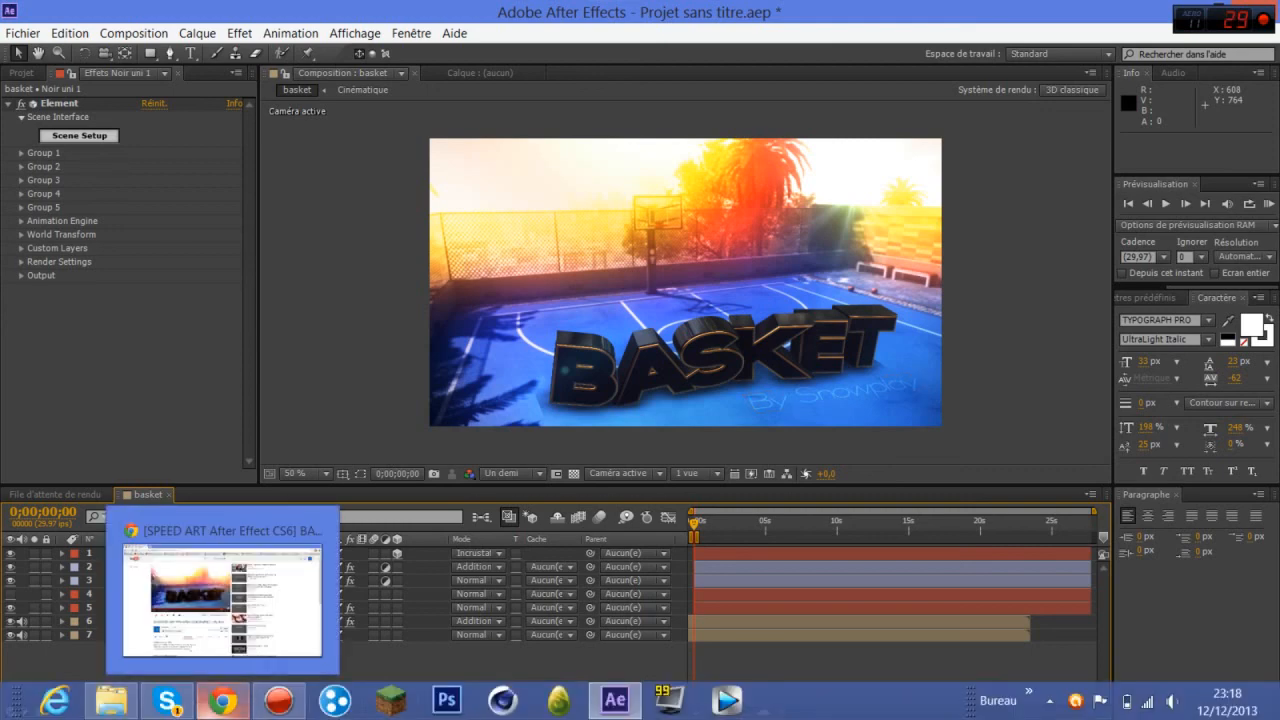
pyautogui.click(222, 700)
pyautogui.press('F5')
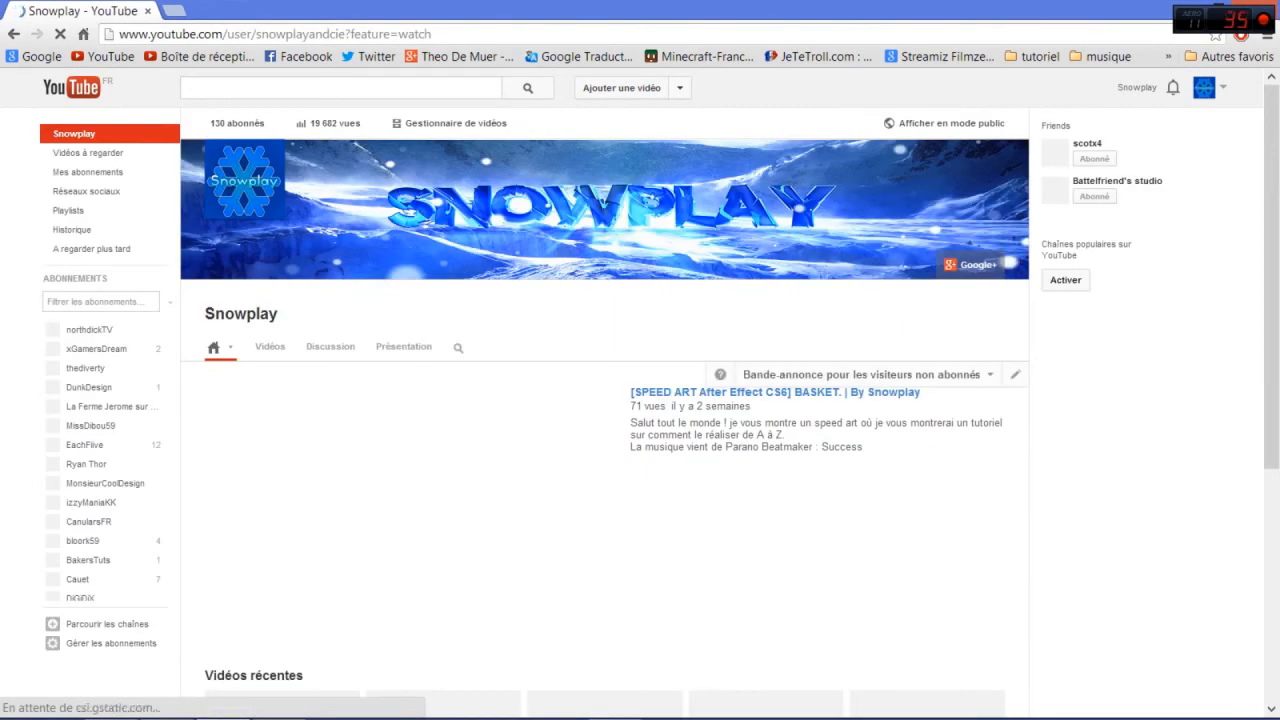
pyautogui.click(270, 347)
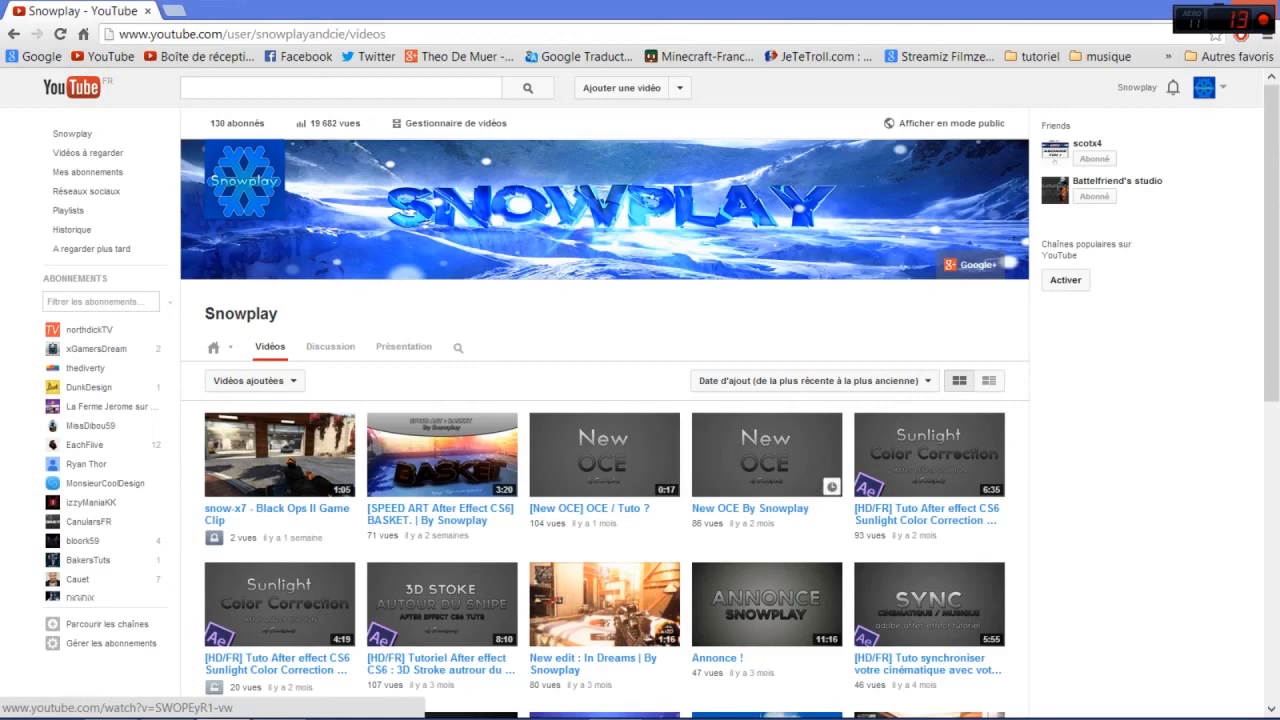
pyautogui.scroll(-2, 767, 455)
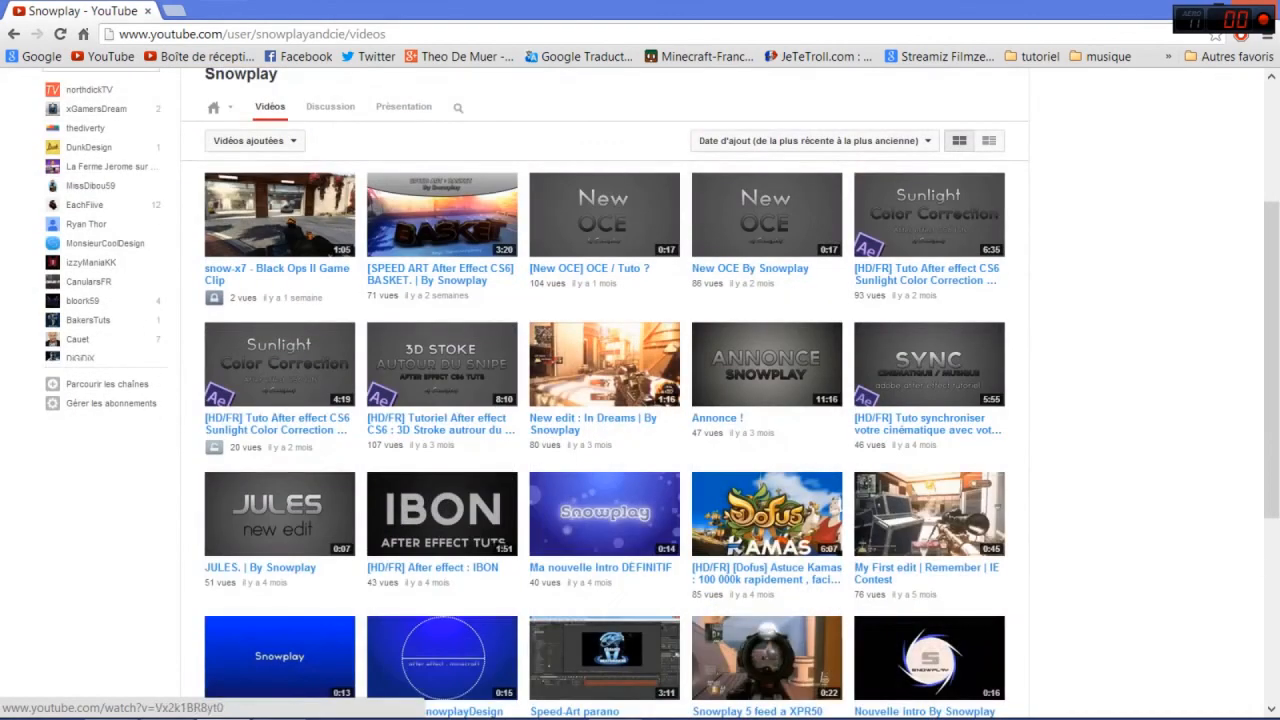
pyautogui.scroll(-2, 767, 455)
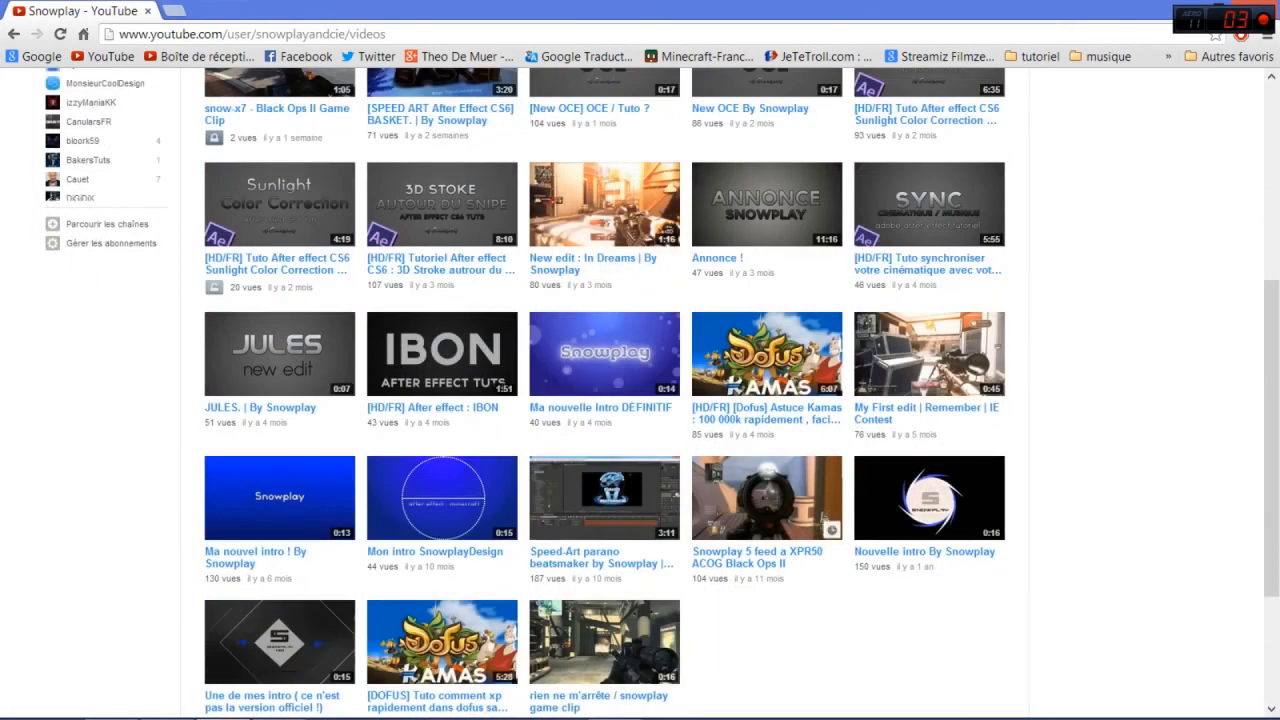
pyautogui.scroll(-2, 767, 500)
pyautogui.scroll(5, 767, 470)
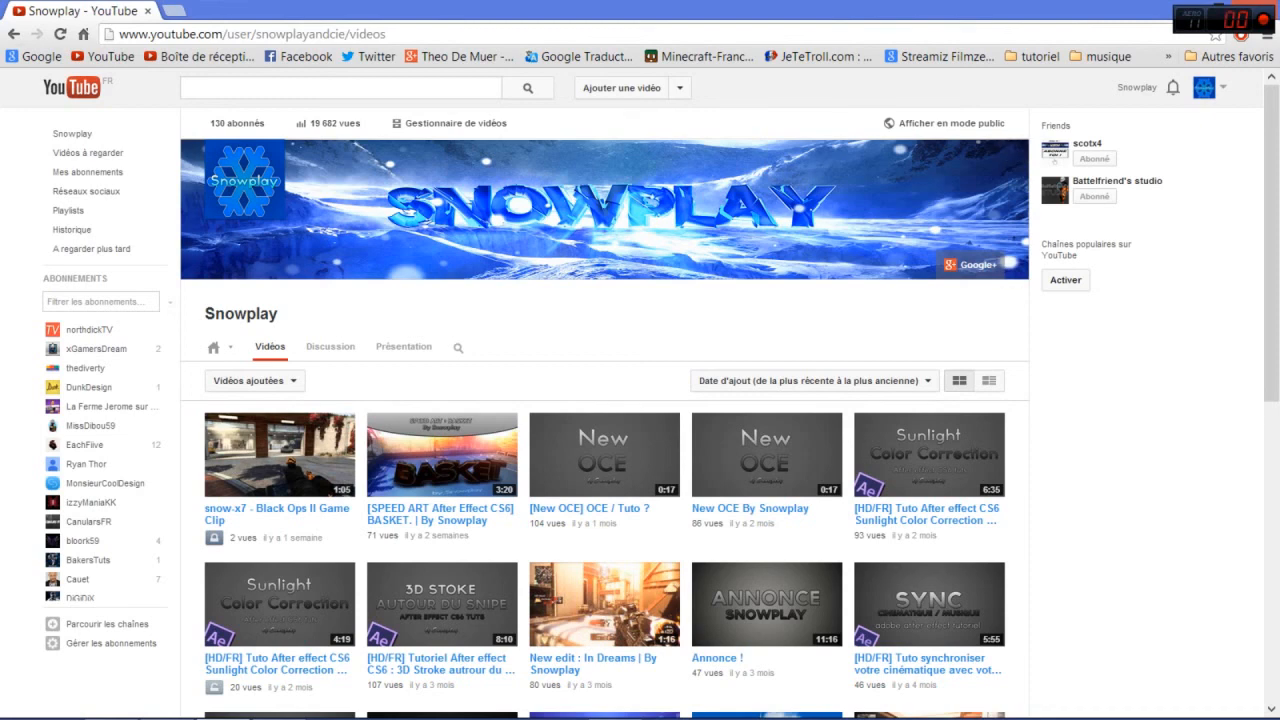
pyautogui.click(13, 33)
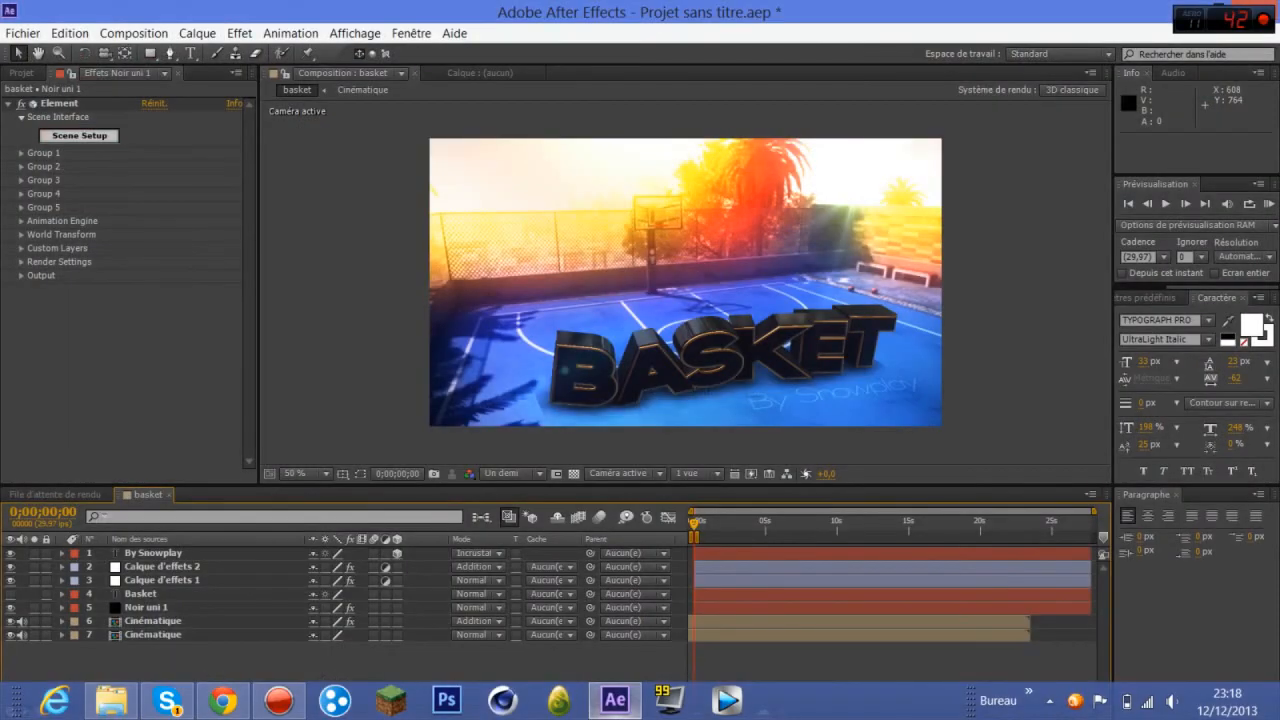